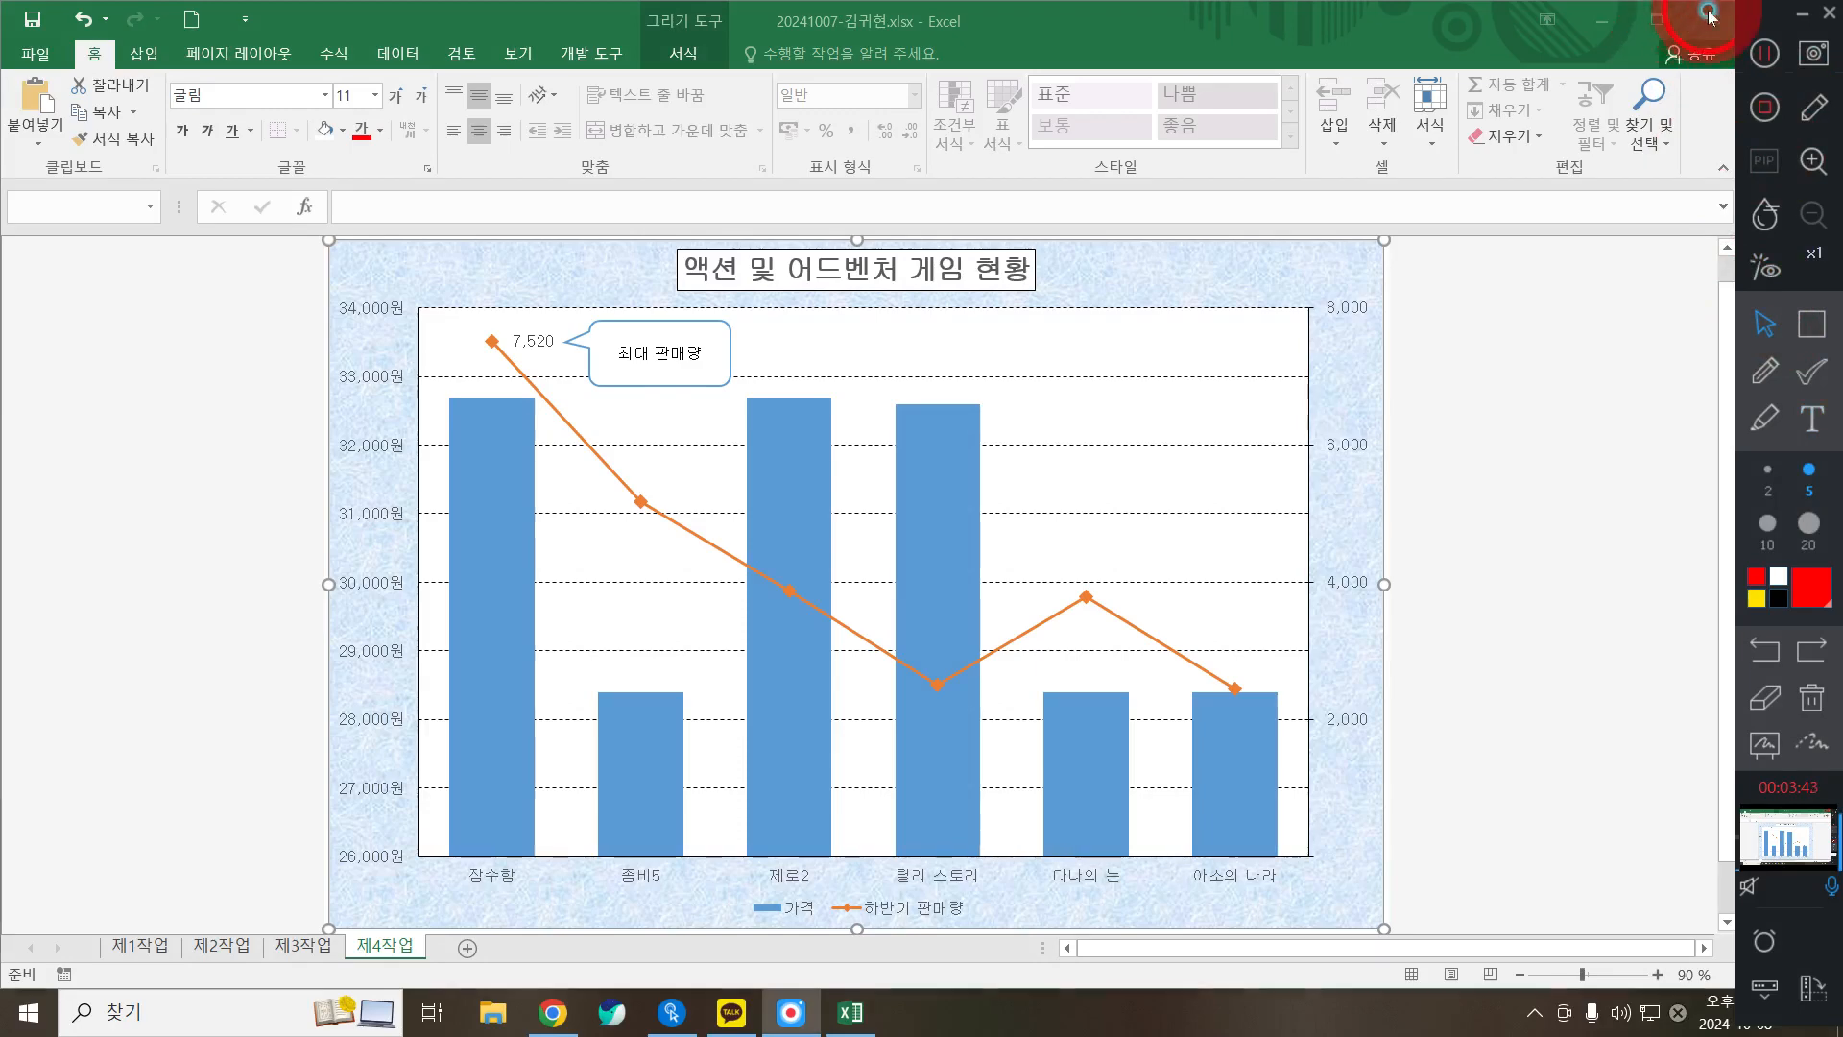
# Step: Close the workbook without saving its changes and reopen today's 20241007 workbook from the recent files in a maximized window
pyautogui.click(1709, 22)
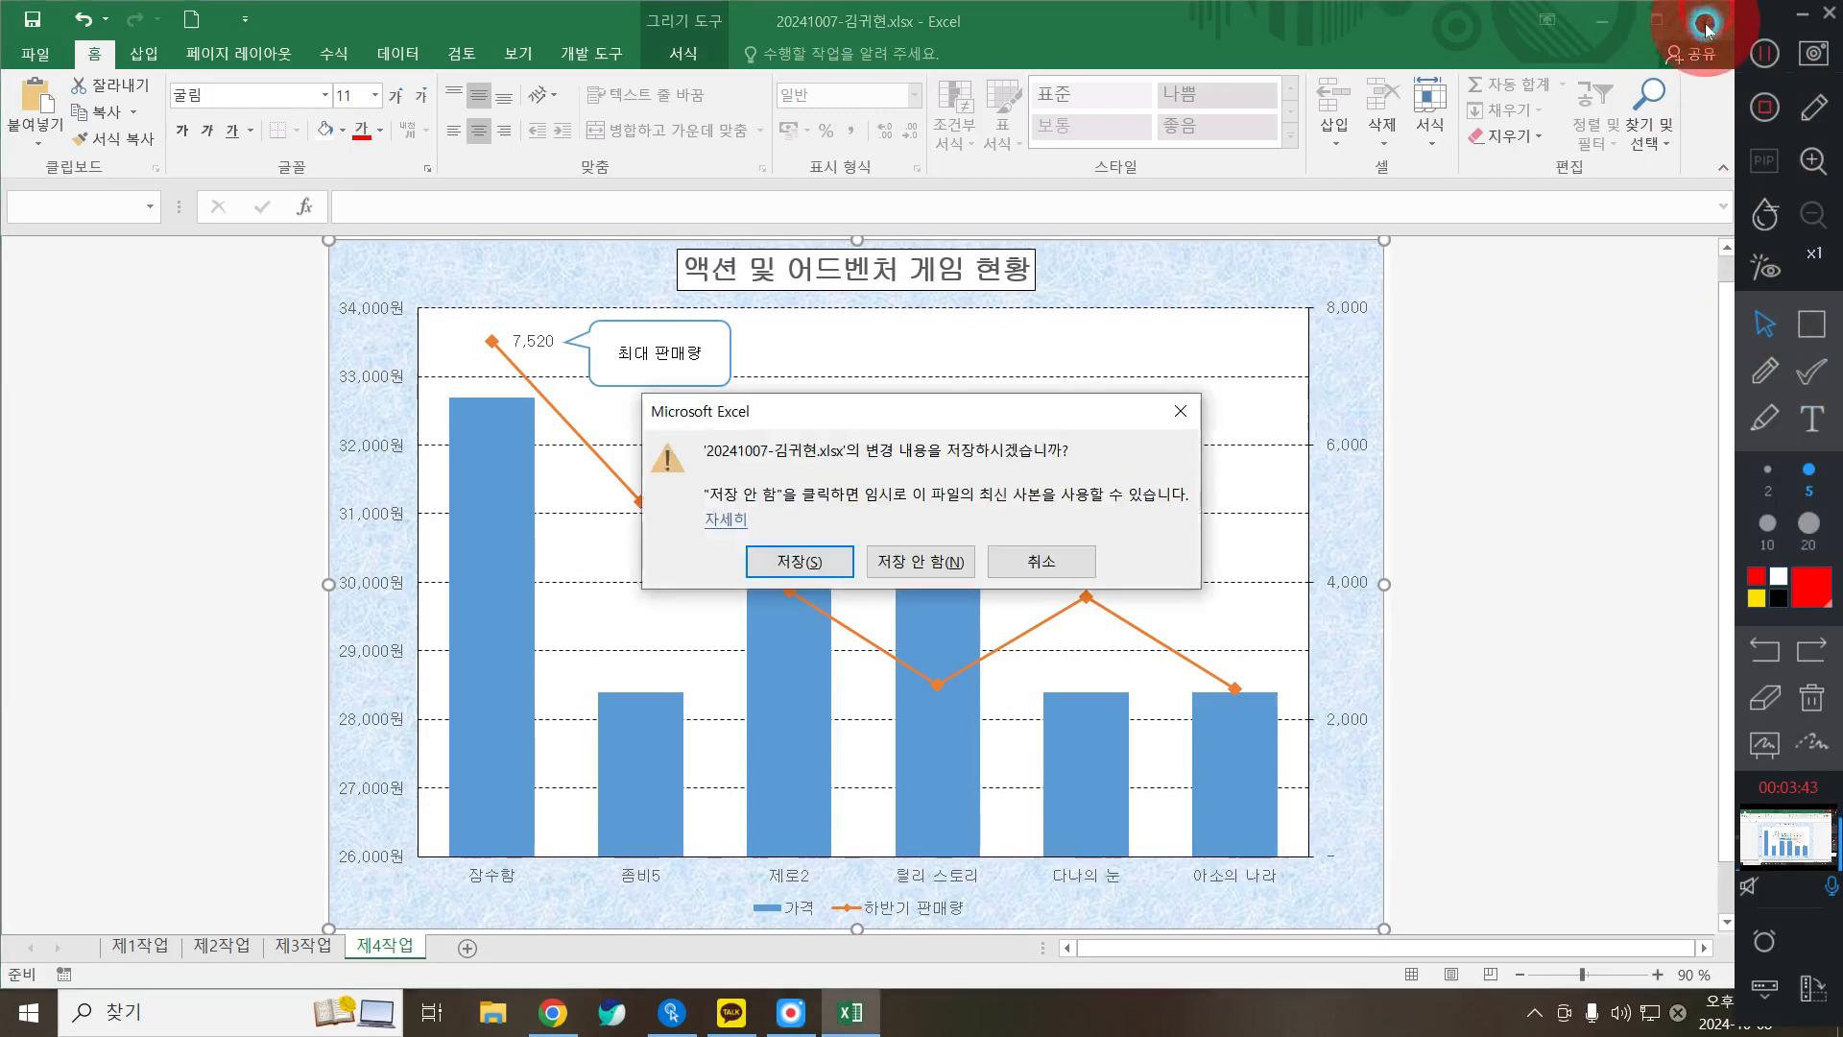
pyautogui.click(932, 558)
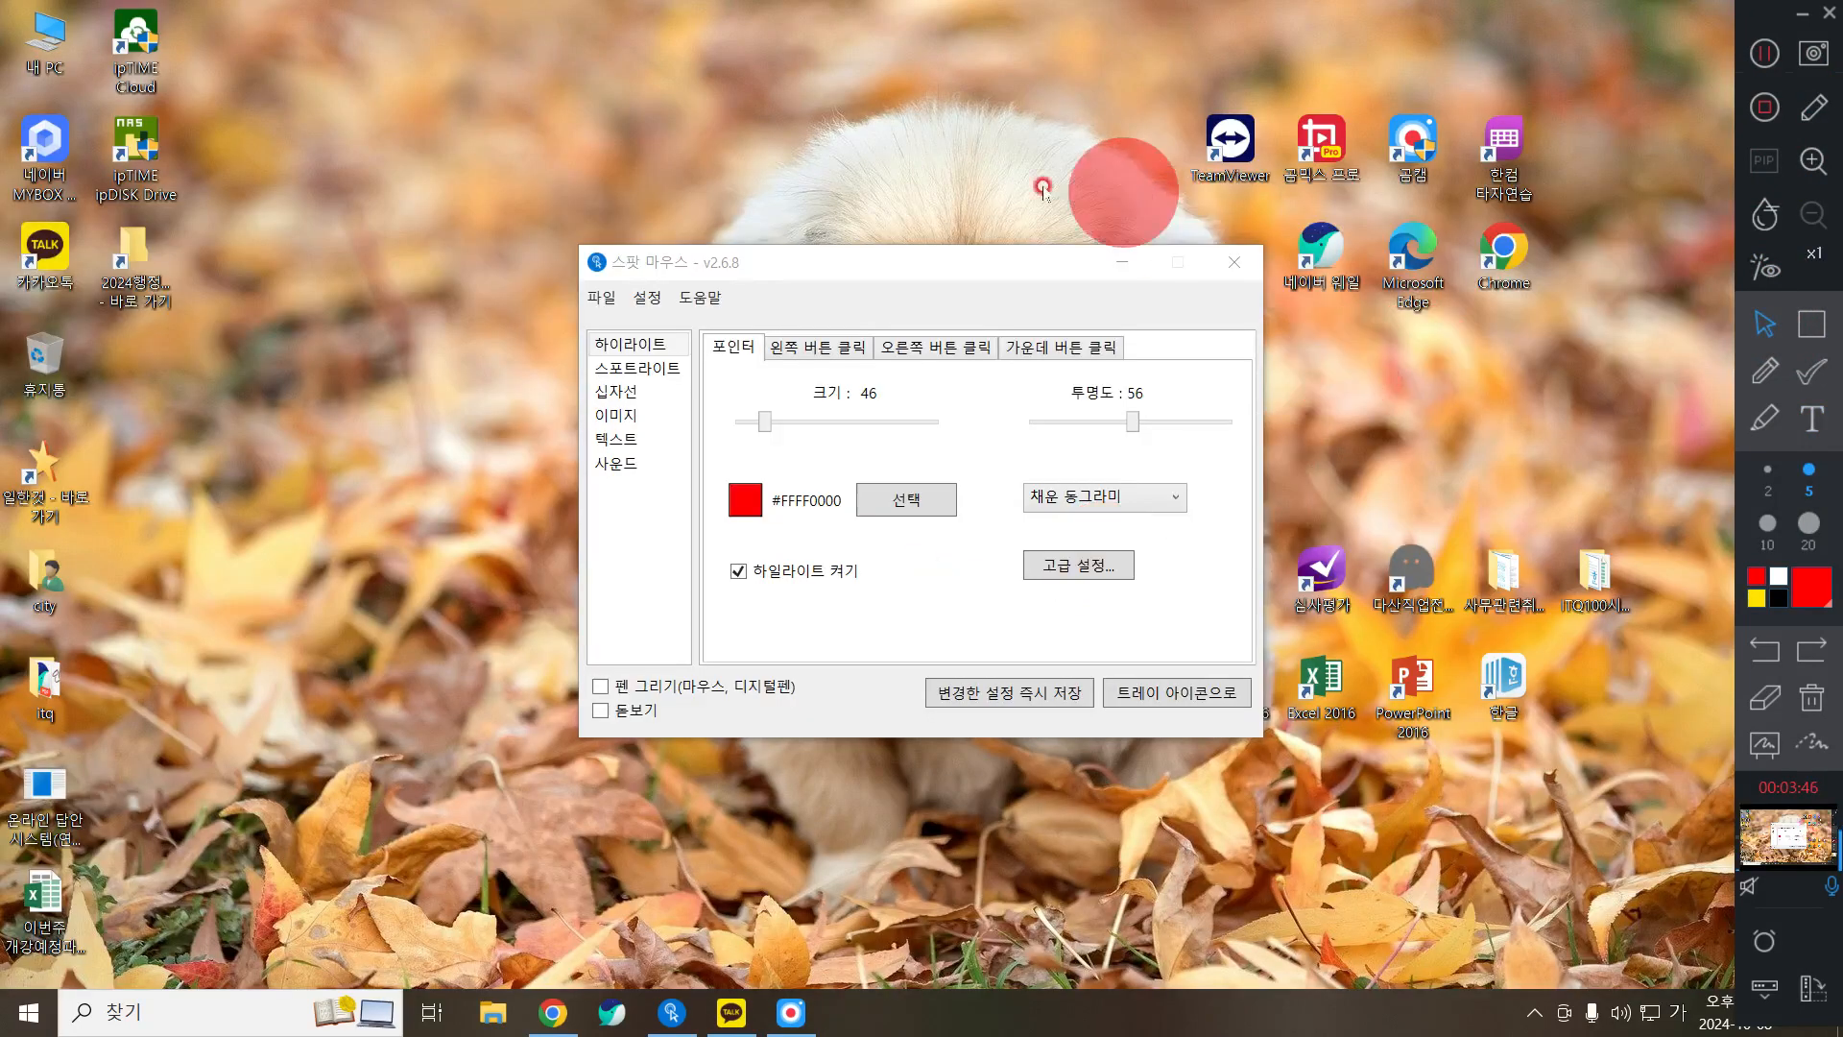
pyautogui.click(1121, 262)
pyautogui.doubleClick(1332, 688)
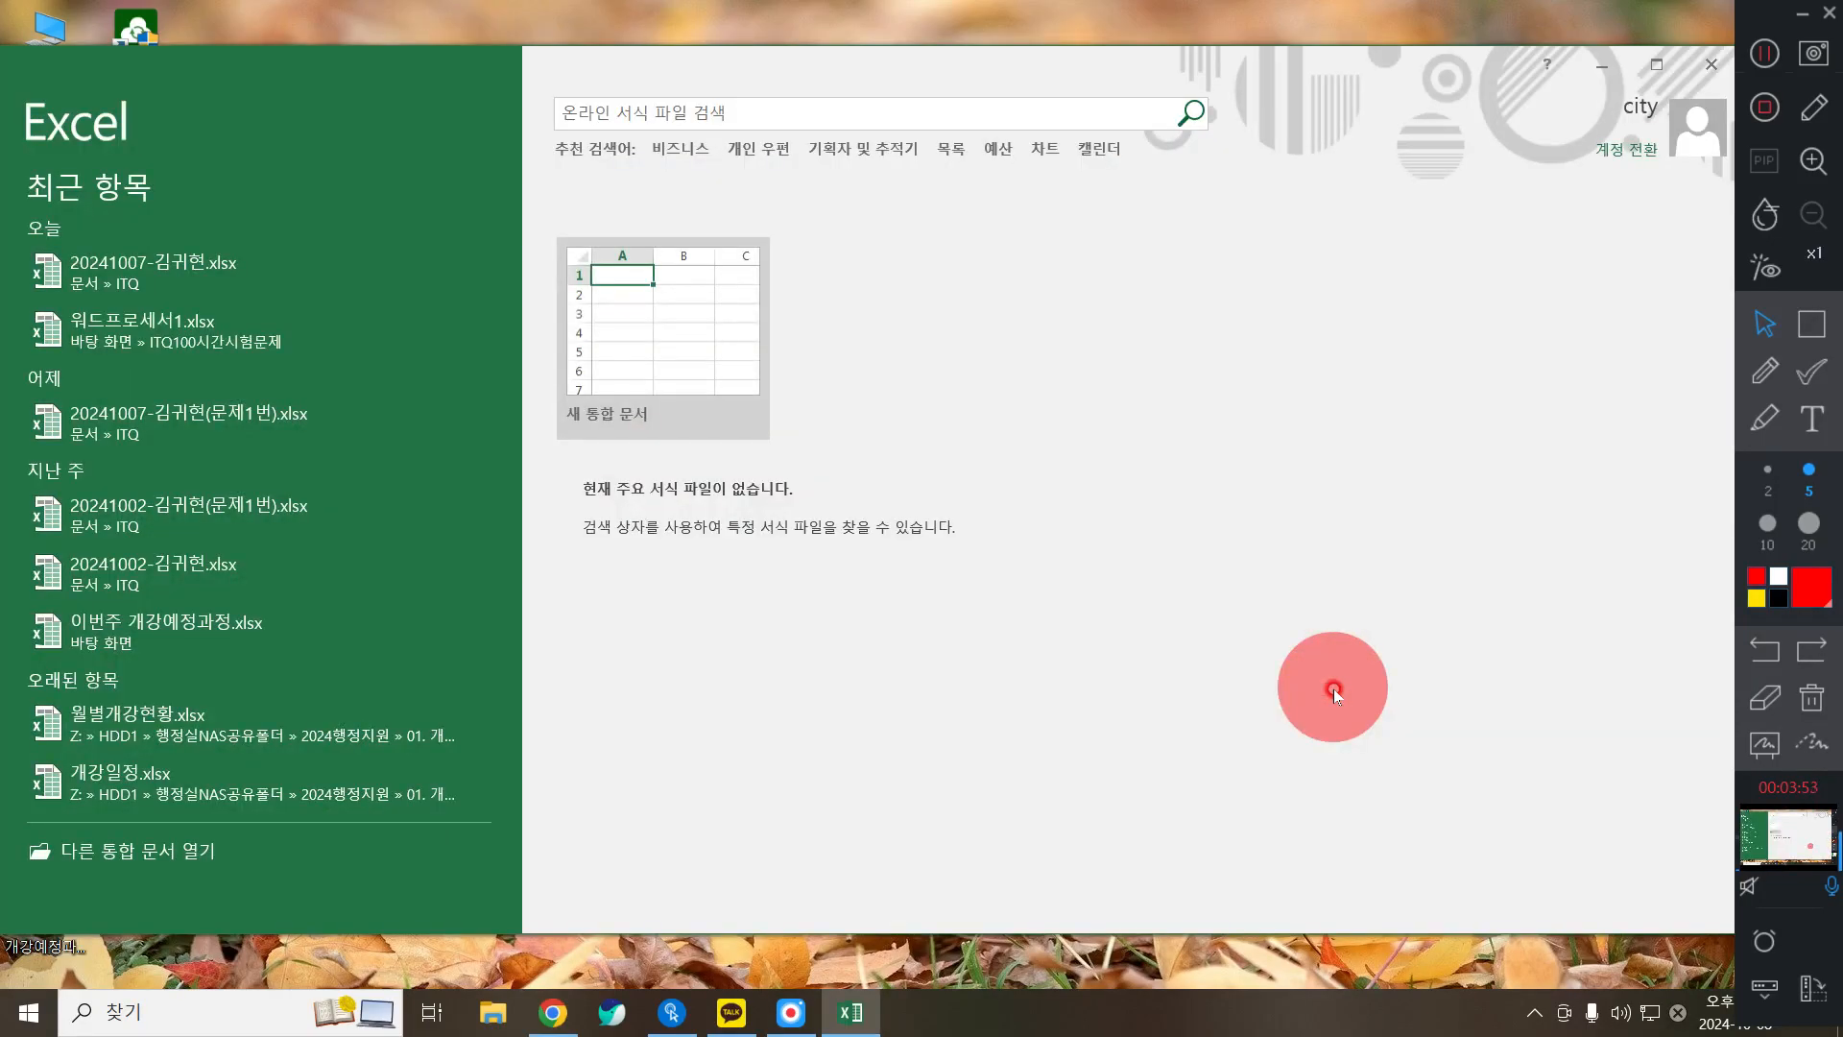
pyautogui.click(221, 264)
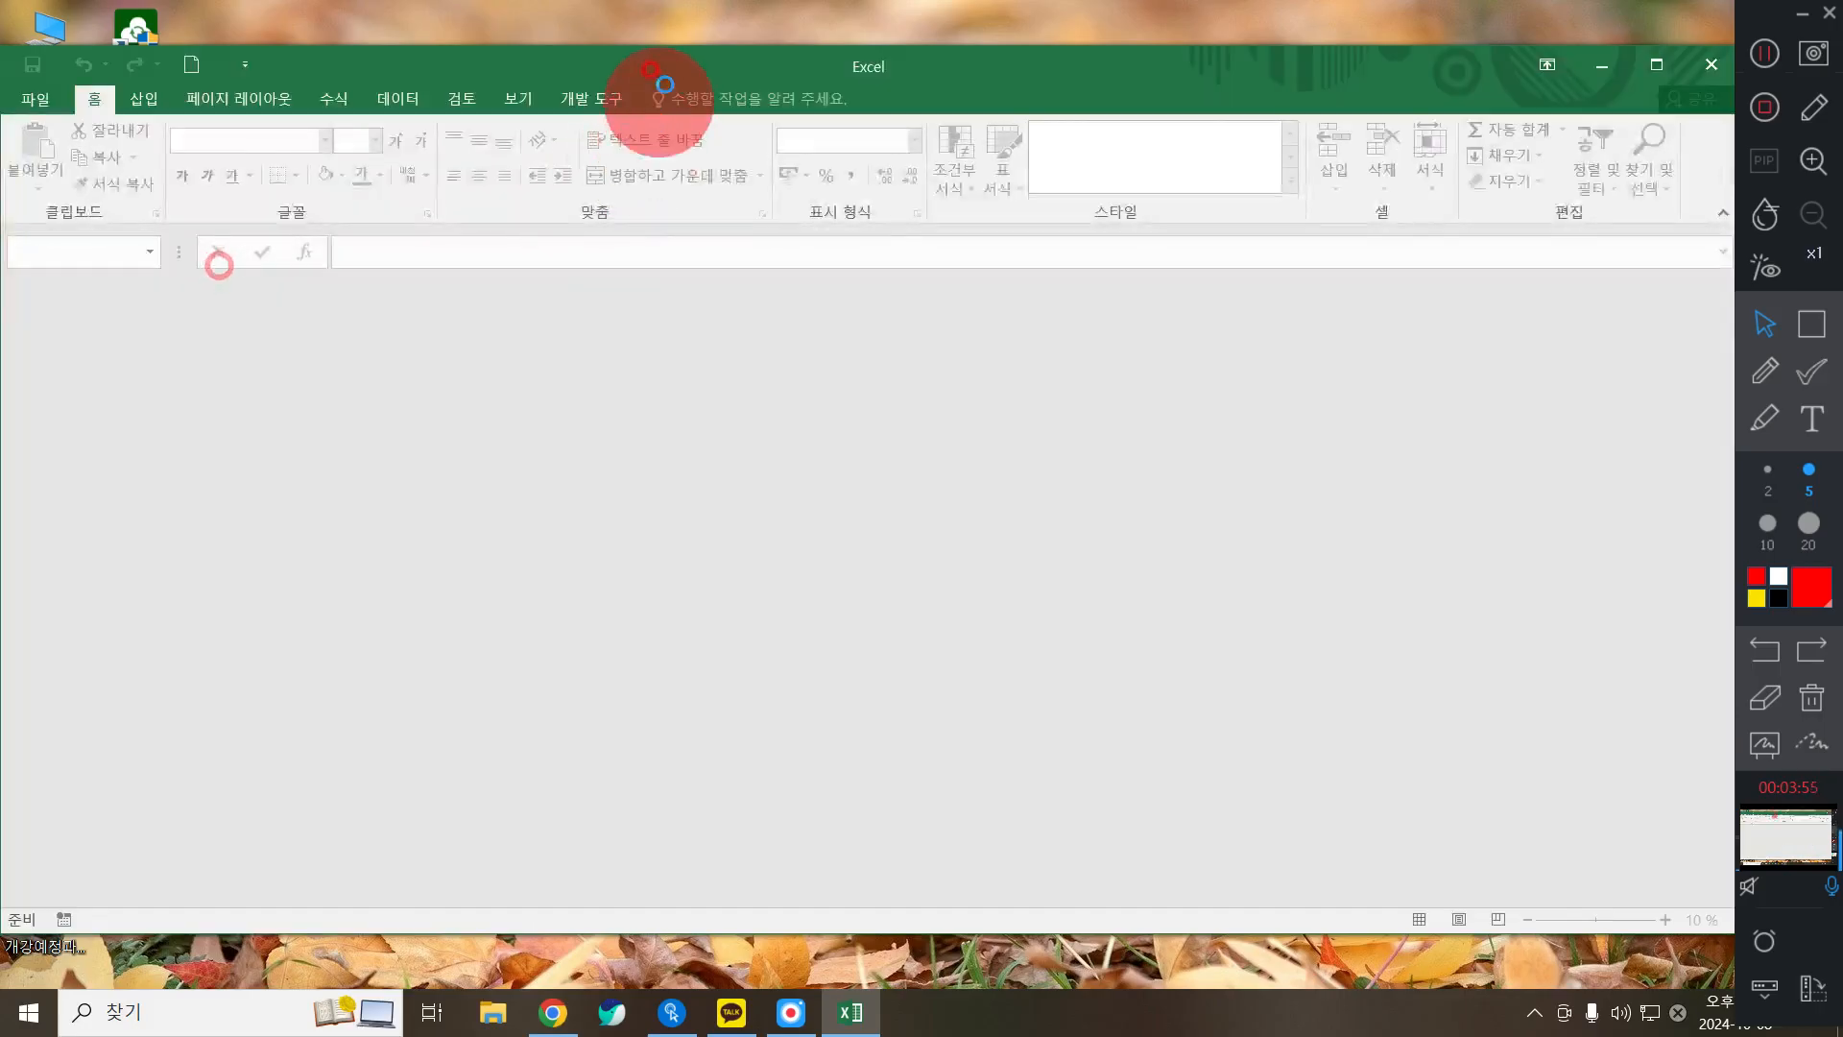
pyautogui.doubleClick(684, 43)
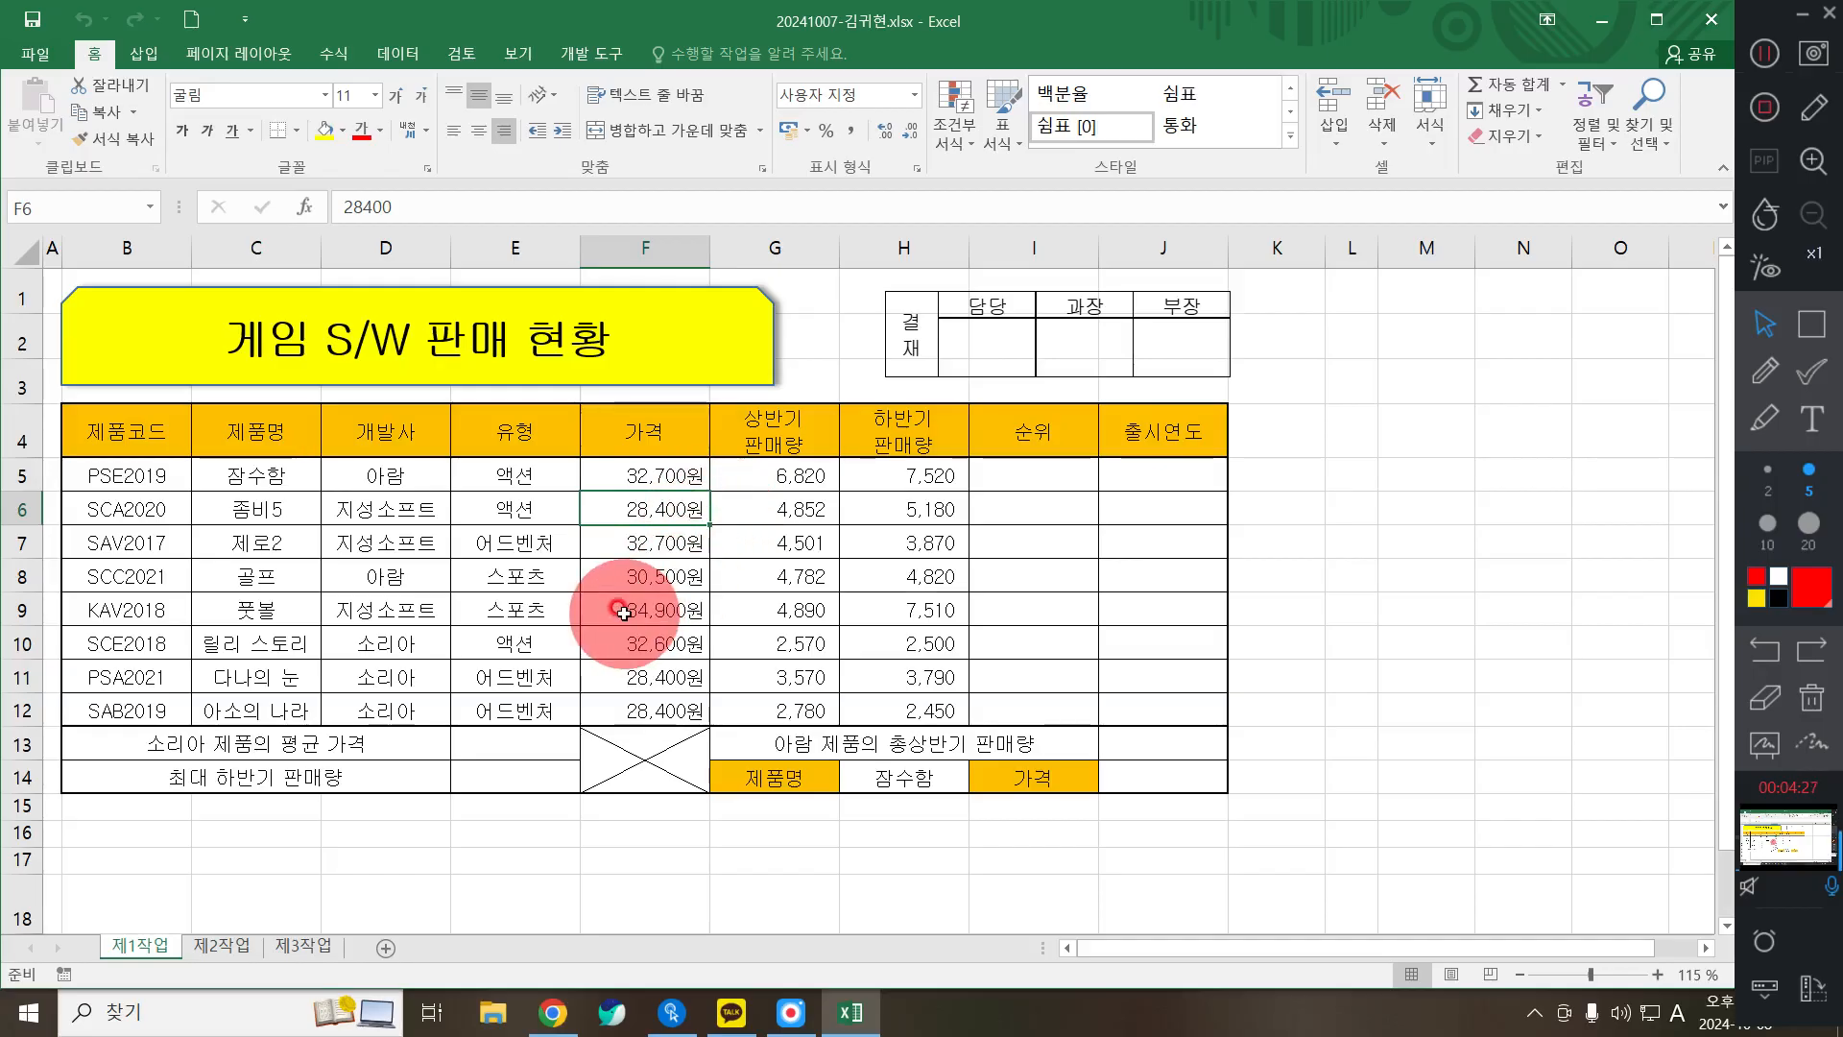
pyautogui.click(390, 576)
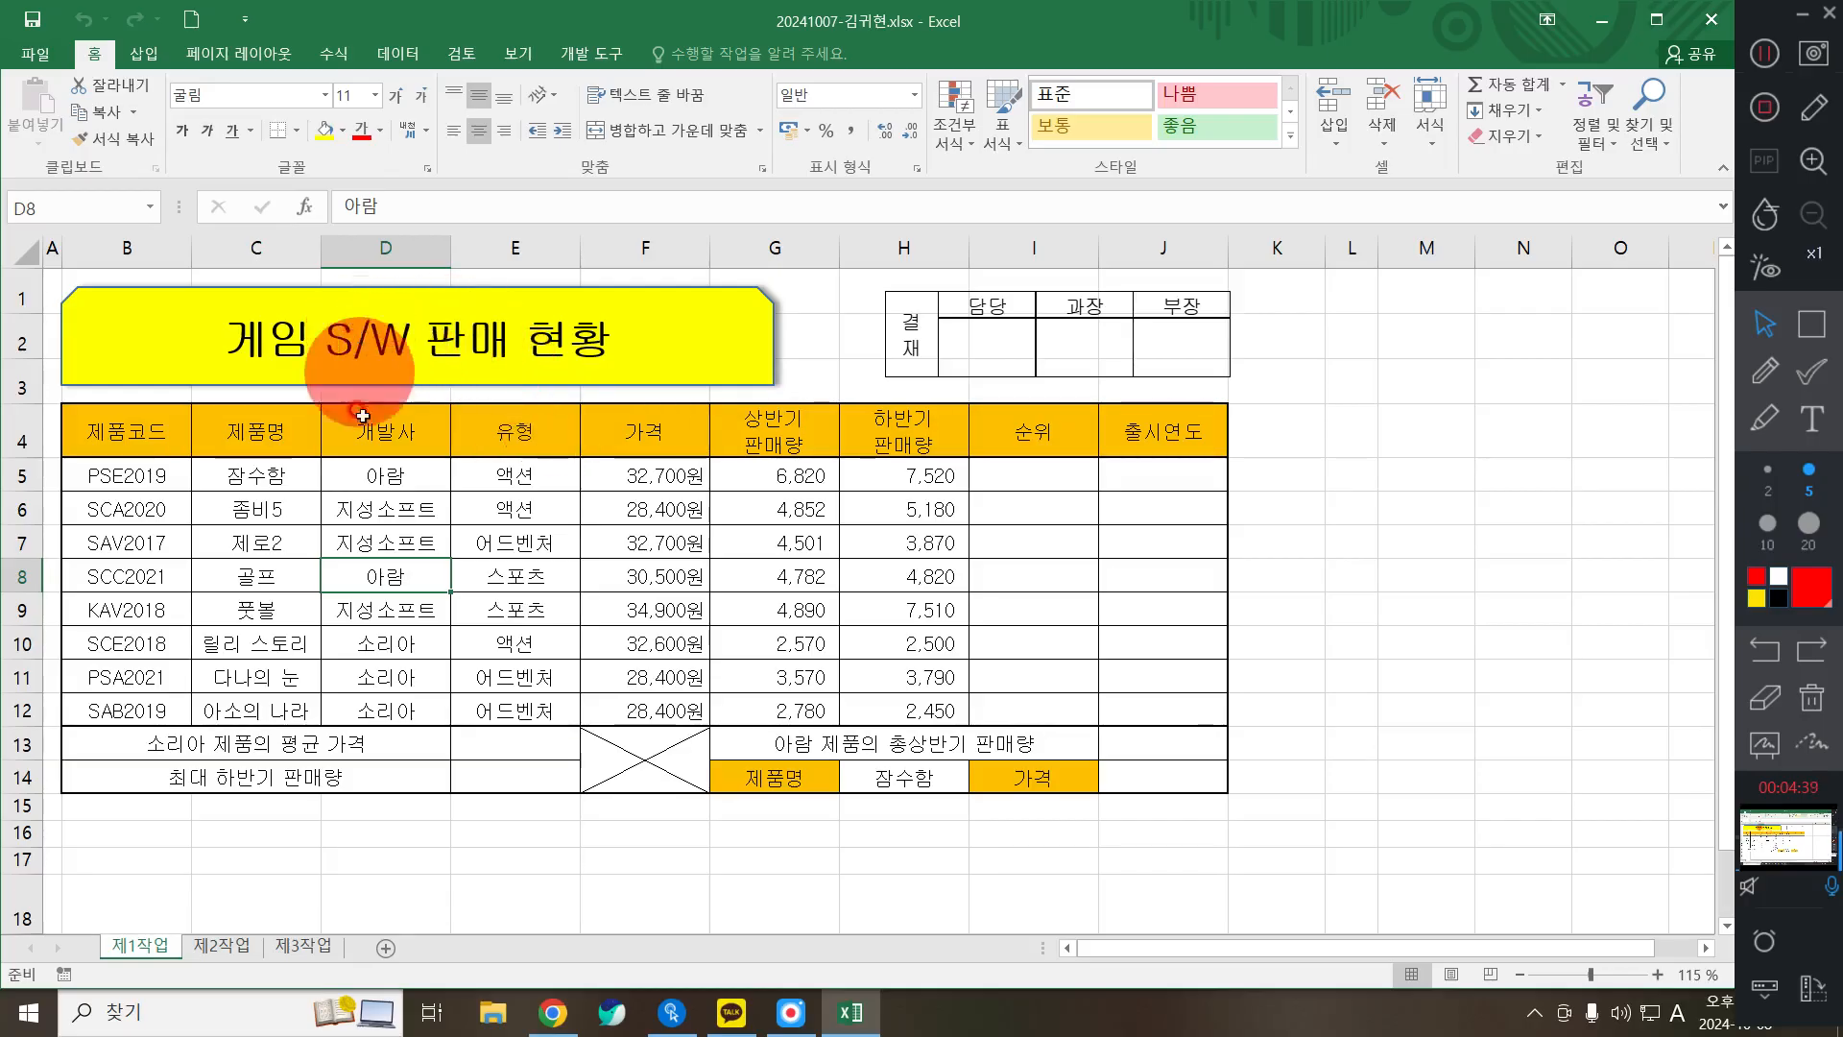
pyautogui.click(399, 518)
pyautogui.click(597, 569)
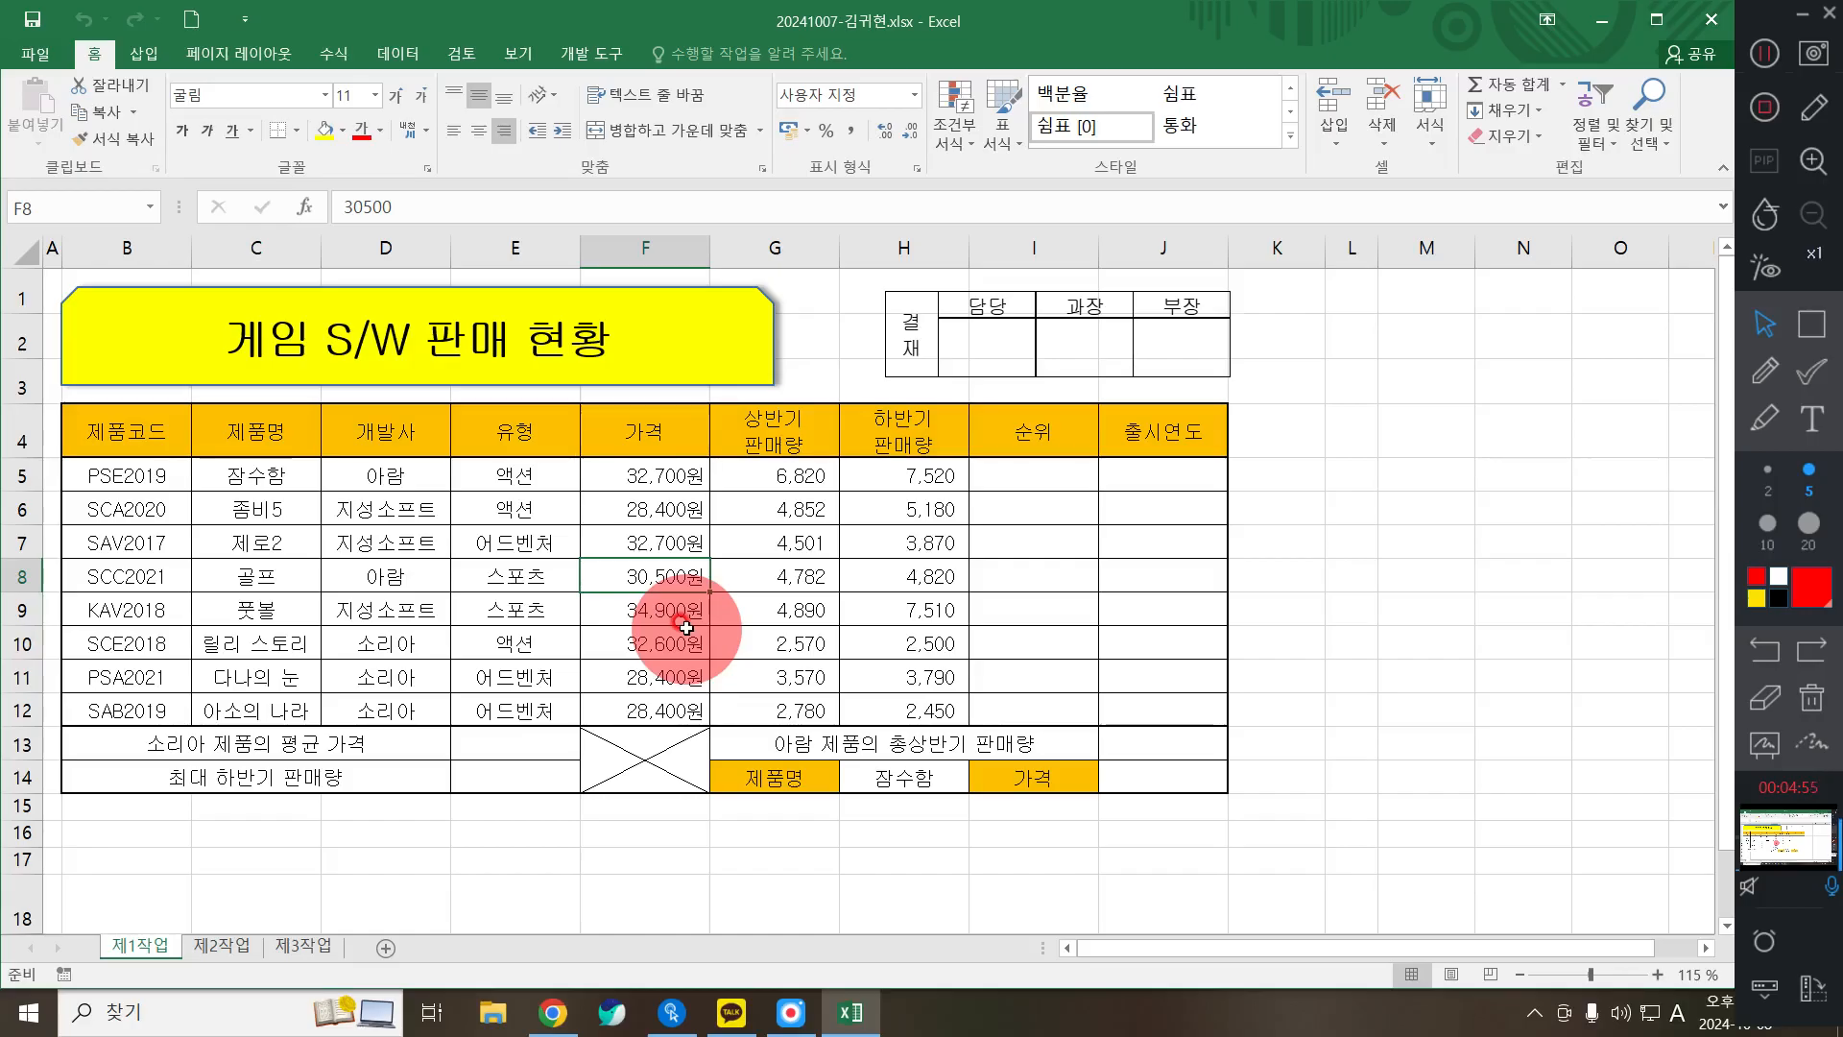
pyautogui.click(1764, 52)
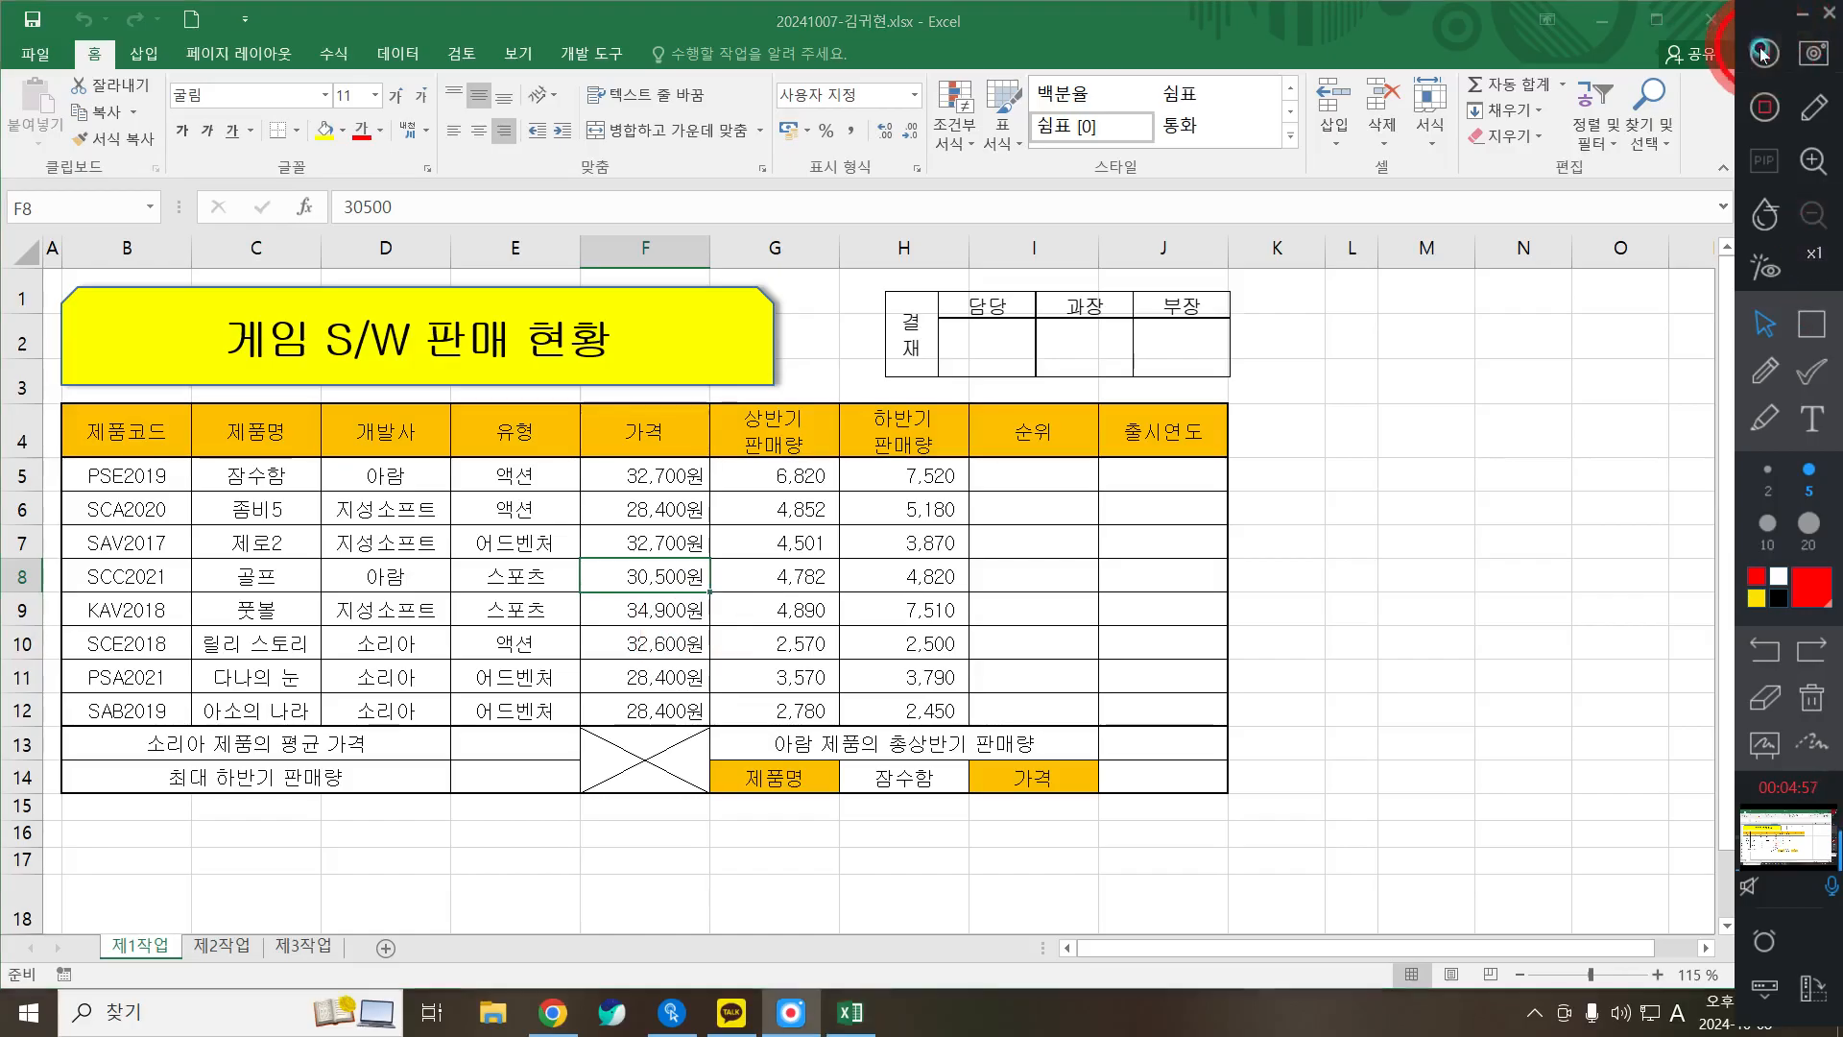
pyautogui.click(638, 576)
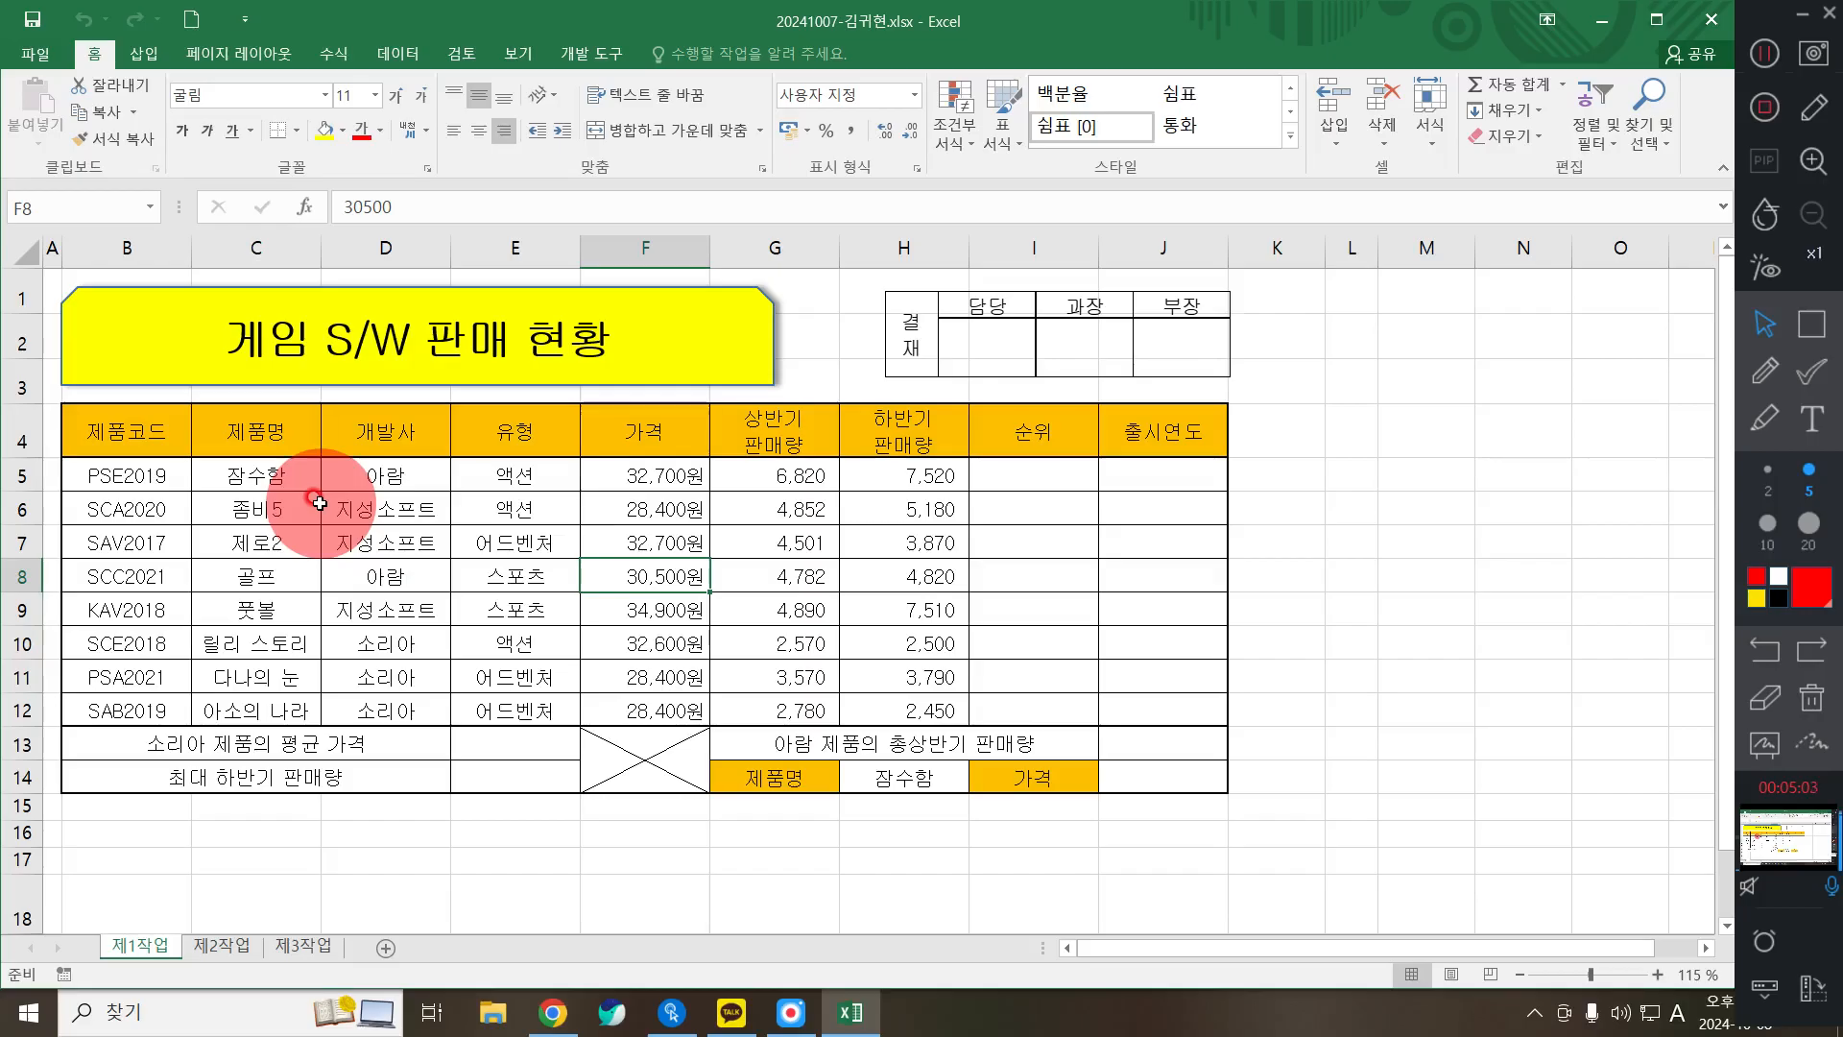
# Step: Start a combo chart (콤보) from the 제품명, 가격 and 하반기 판매량 columns: C4:C12, F4:F12 and H4:H12
pyautogui.moveTo(257, 432); pyautogui.dragTo(254, 710)
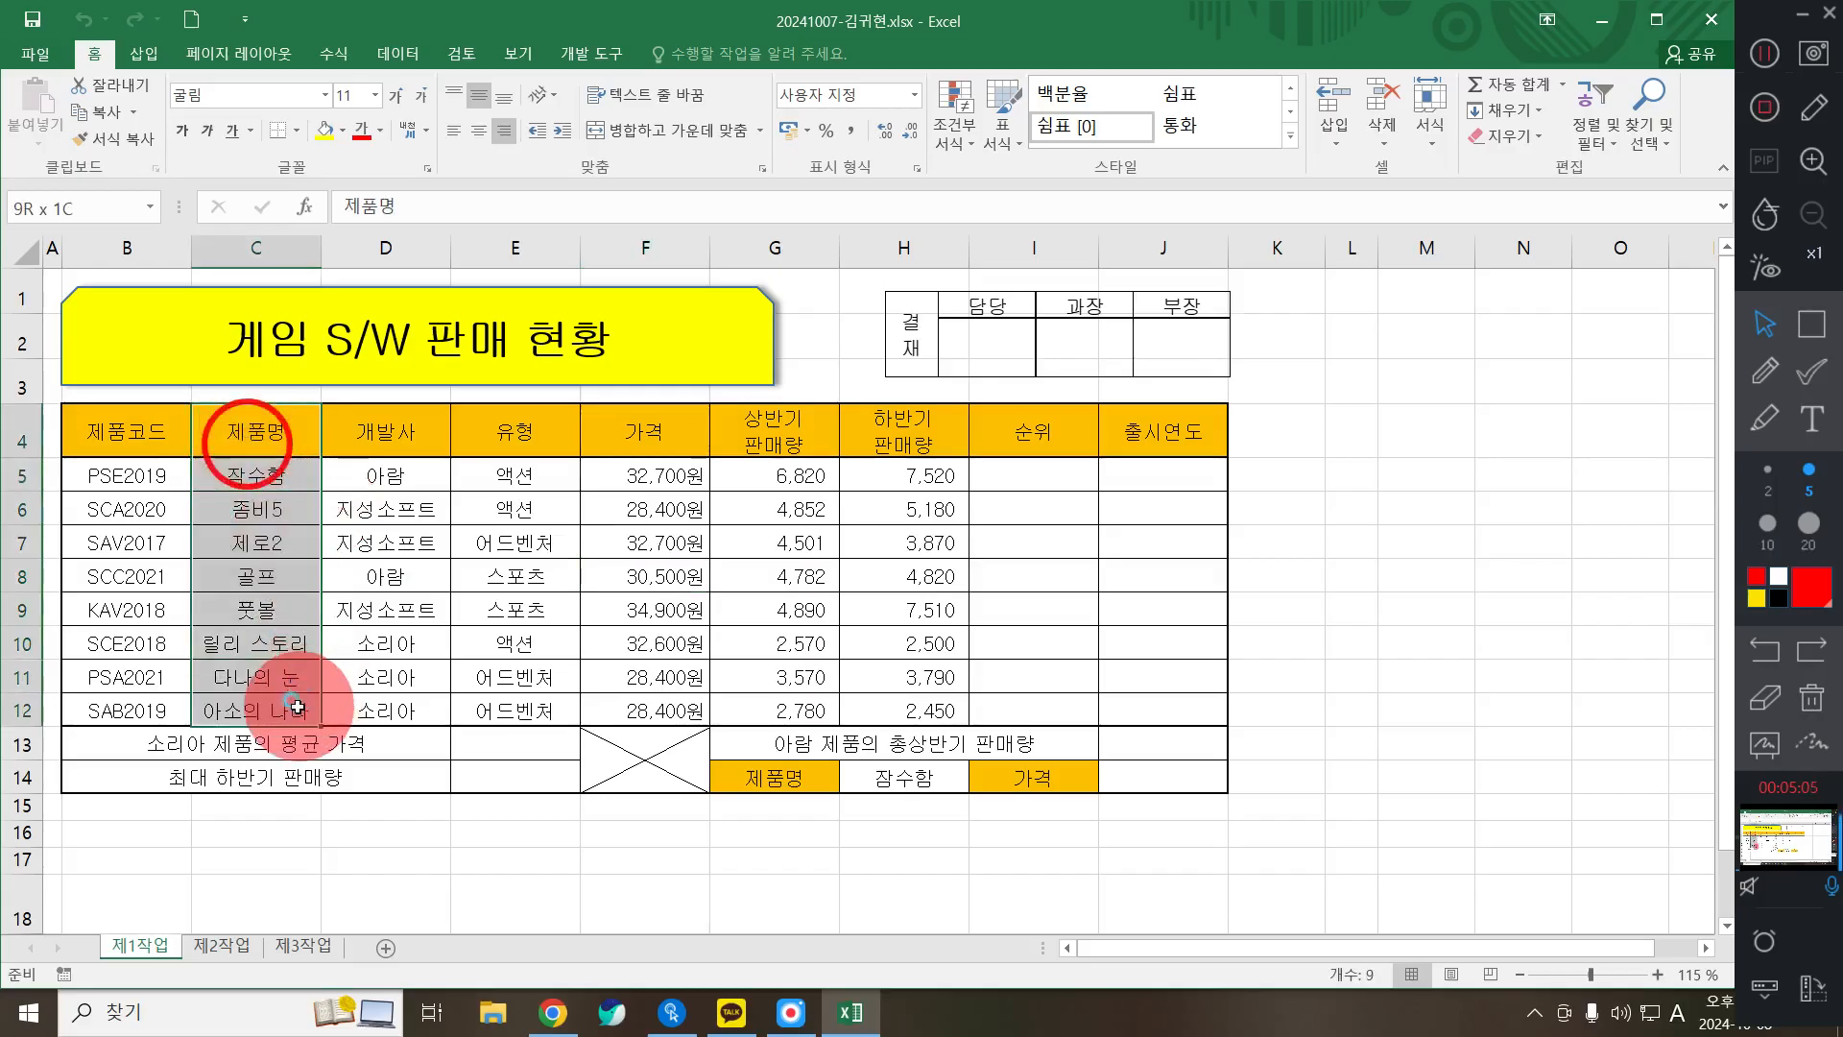
pyautogui.click(656, 732)
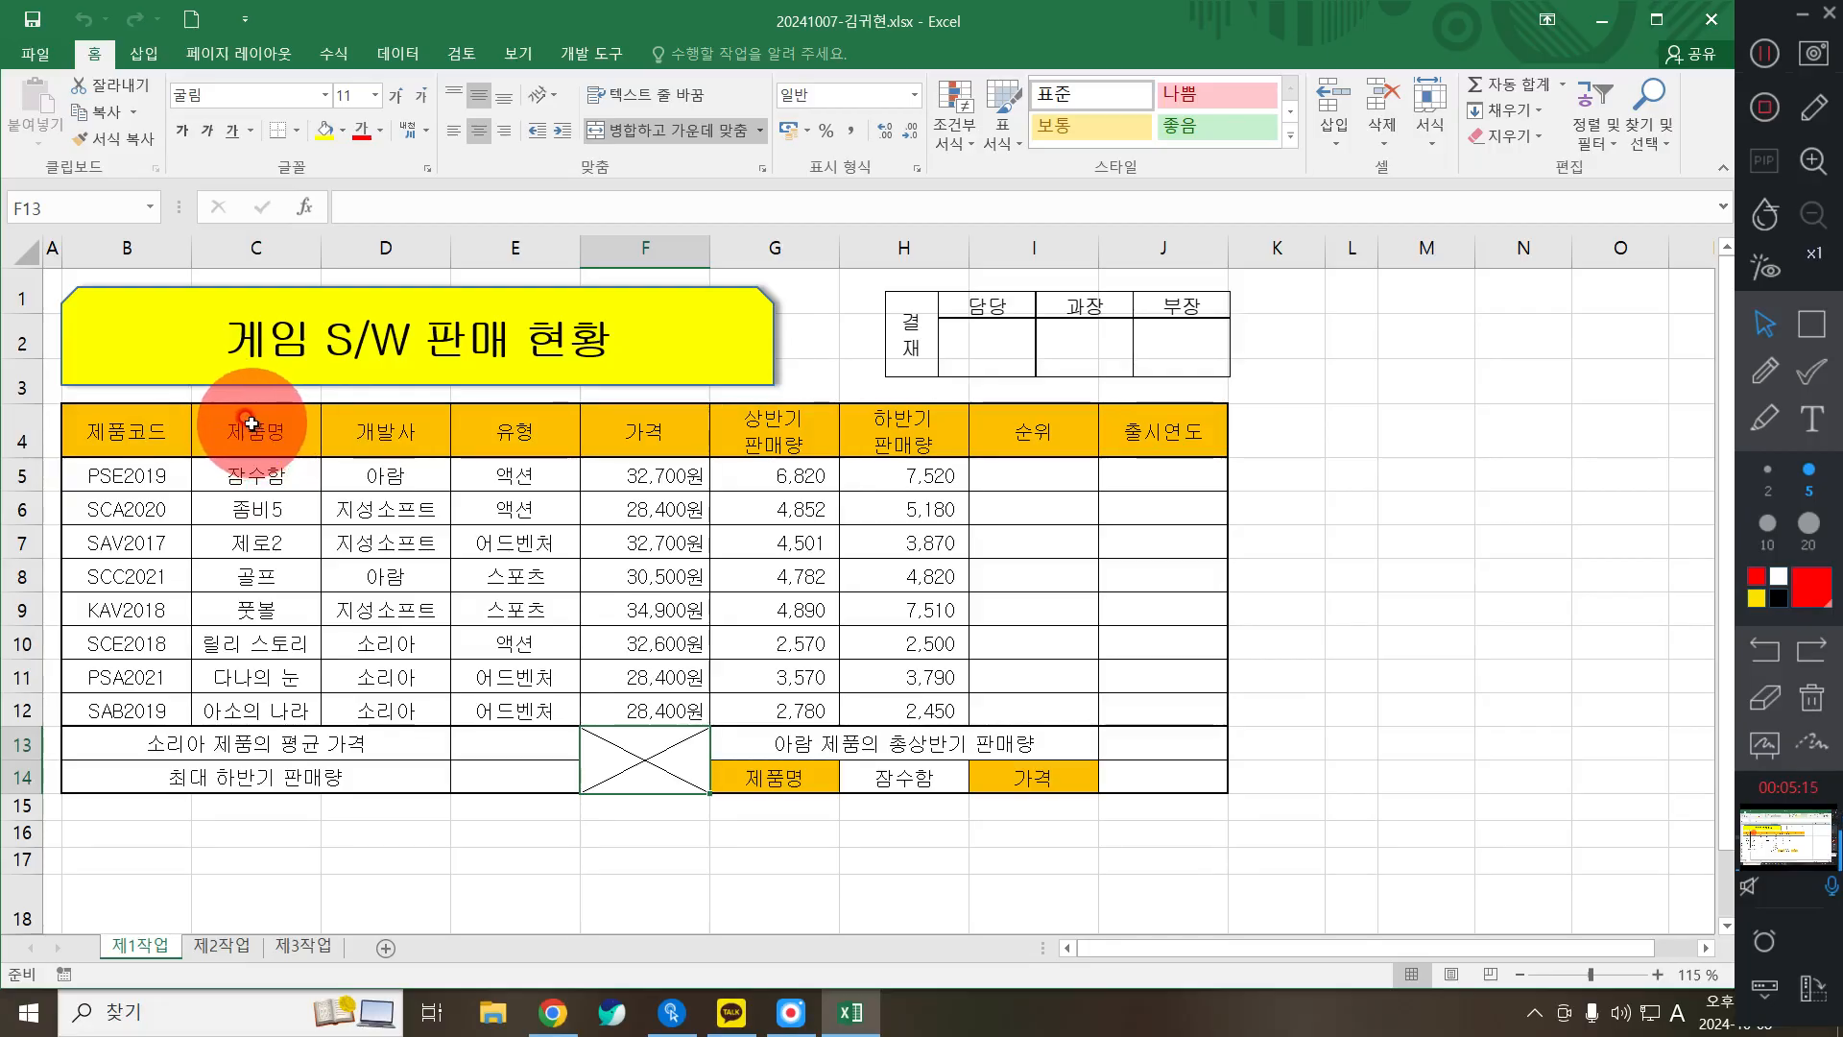
pyautogui.moveTo(252, 424); pyautogui.dragTo(275, 707)
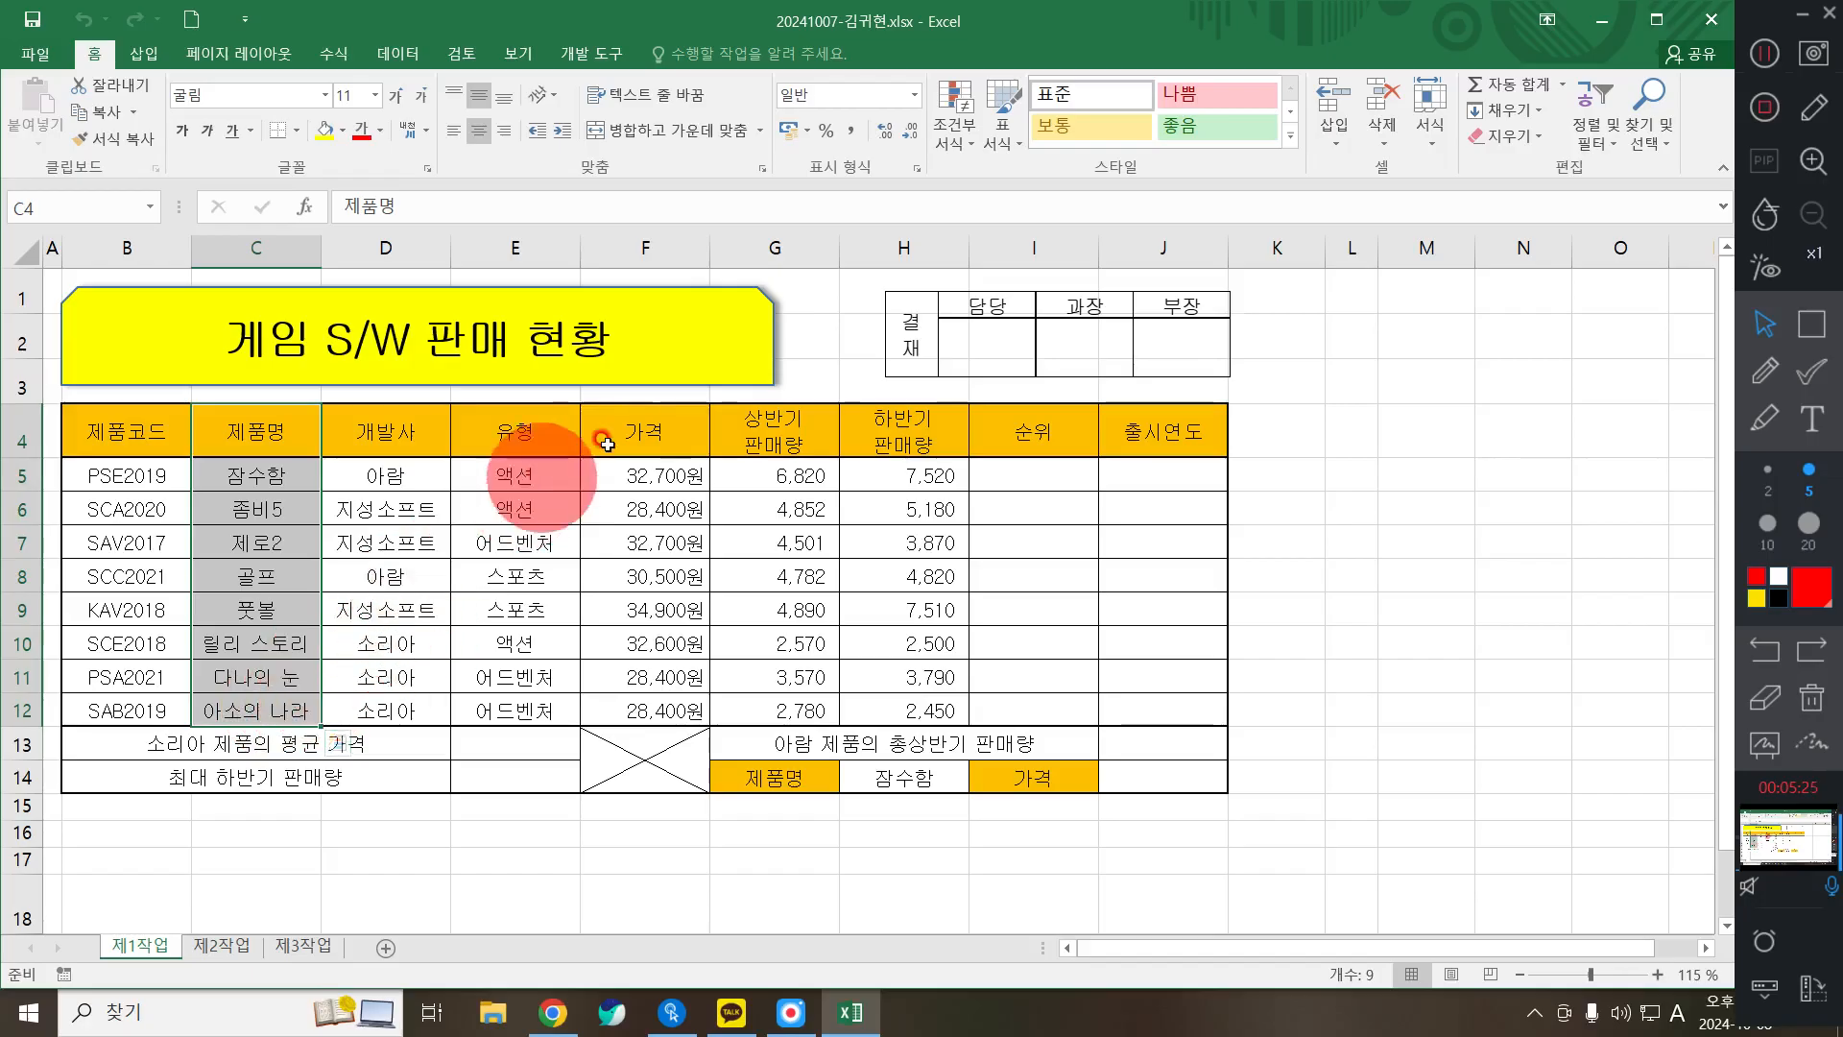
pyautogui.moveTo(607, 443); pyautogui.dragTo(662, 704)
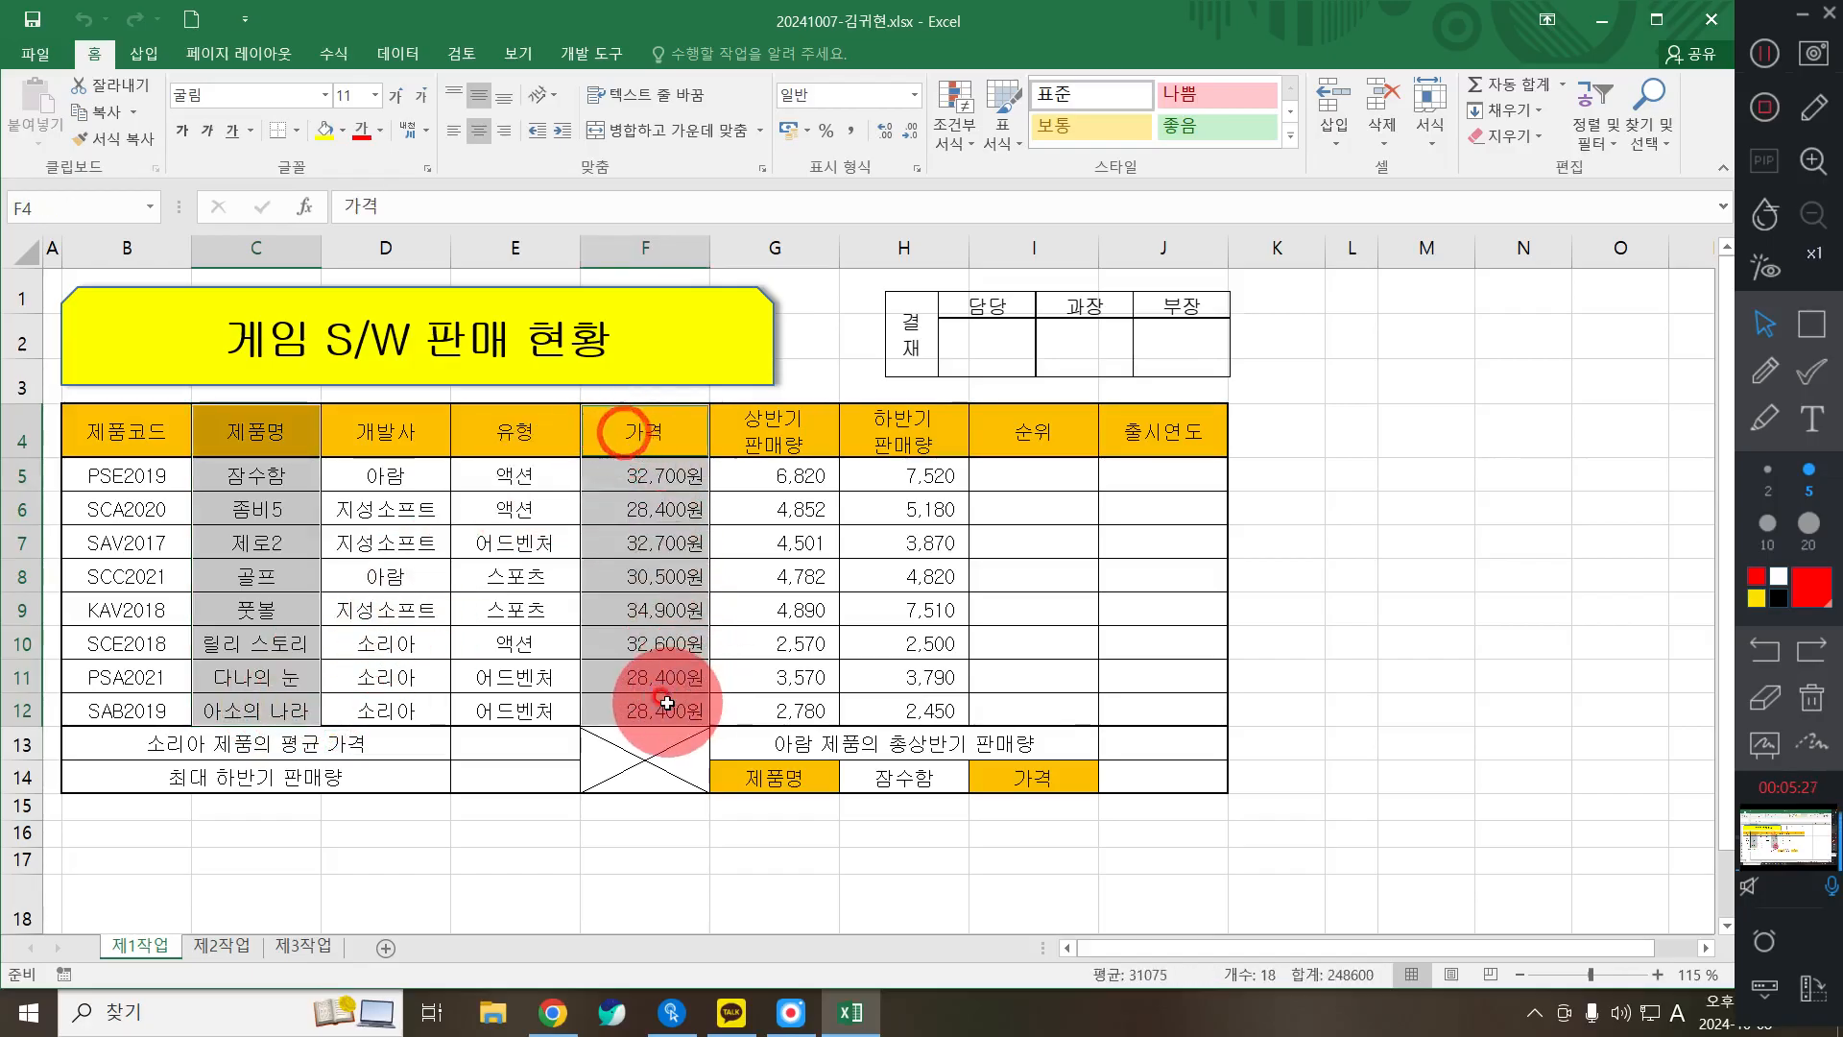
pyautogui.moveTo(903, 423); pyautogui.dragTo(936, 695)
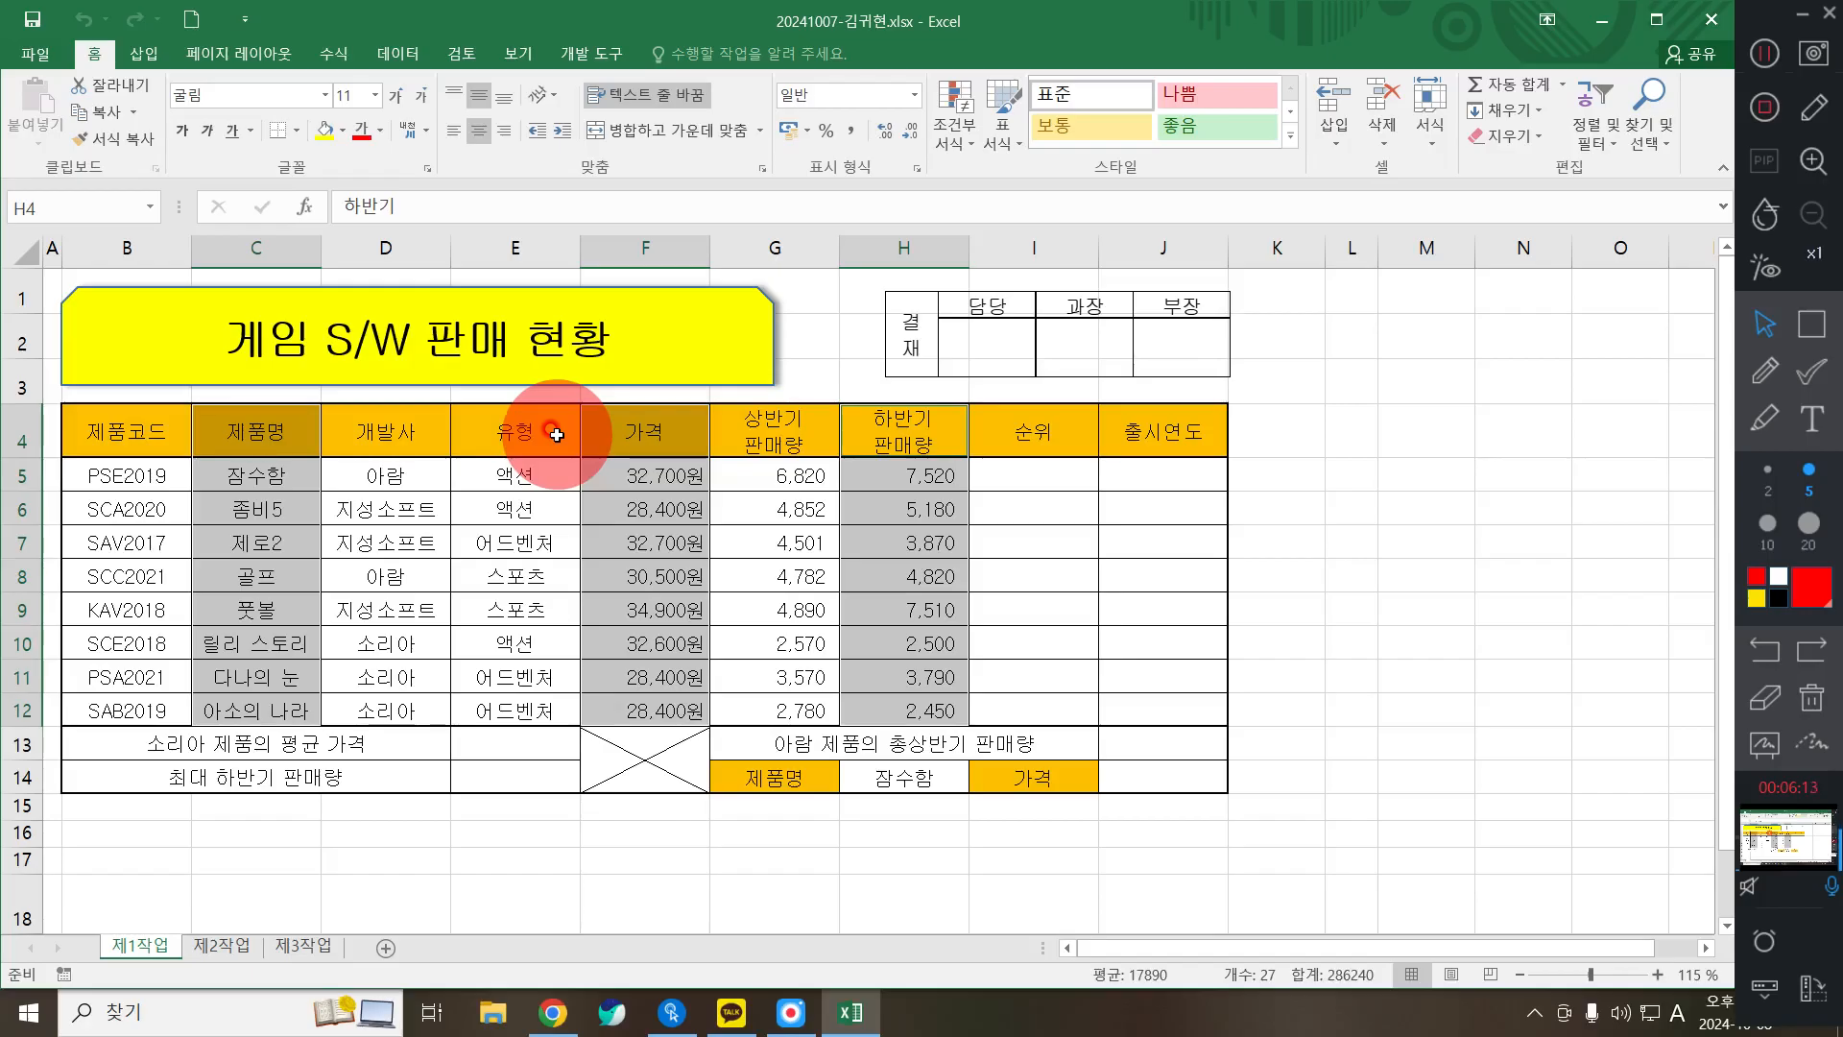
pyautogui.click(152, 60)
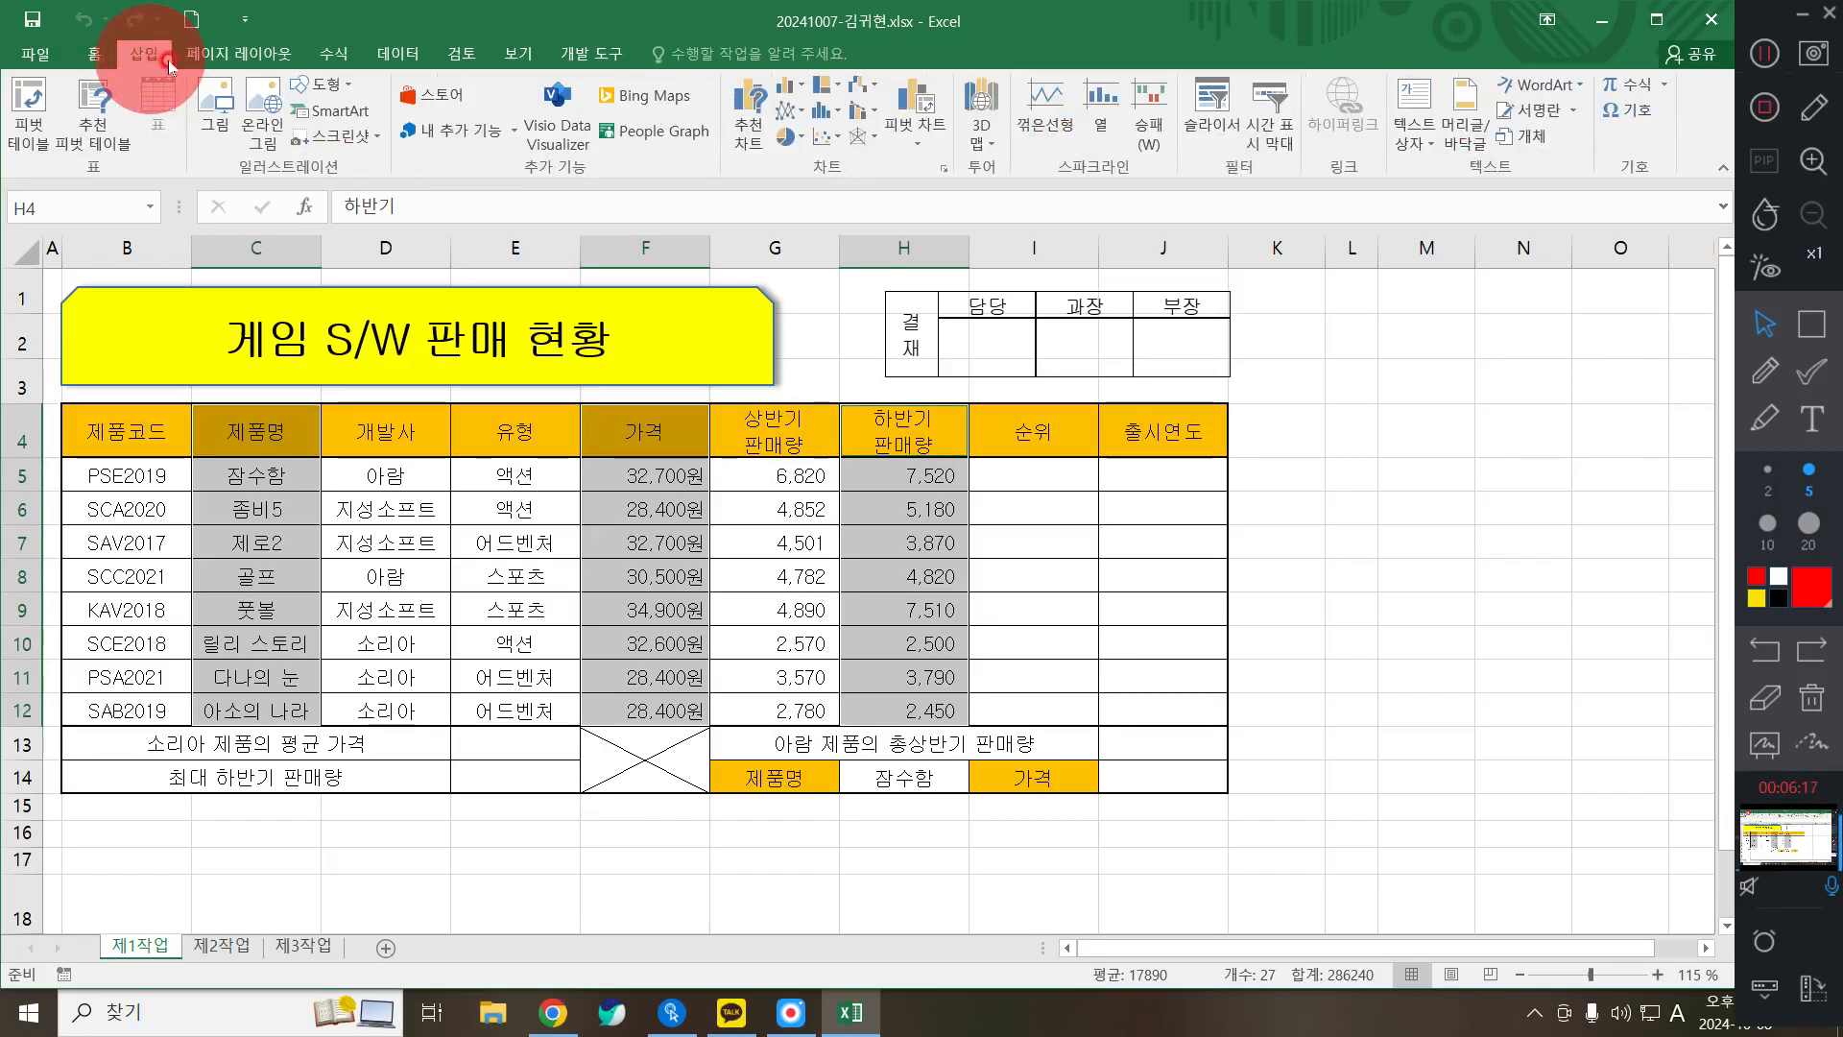
pyautogui.click(757, 119)
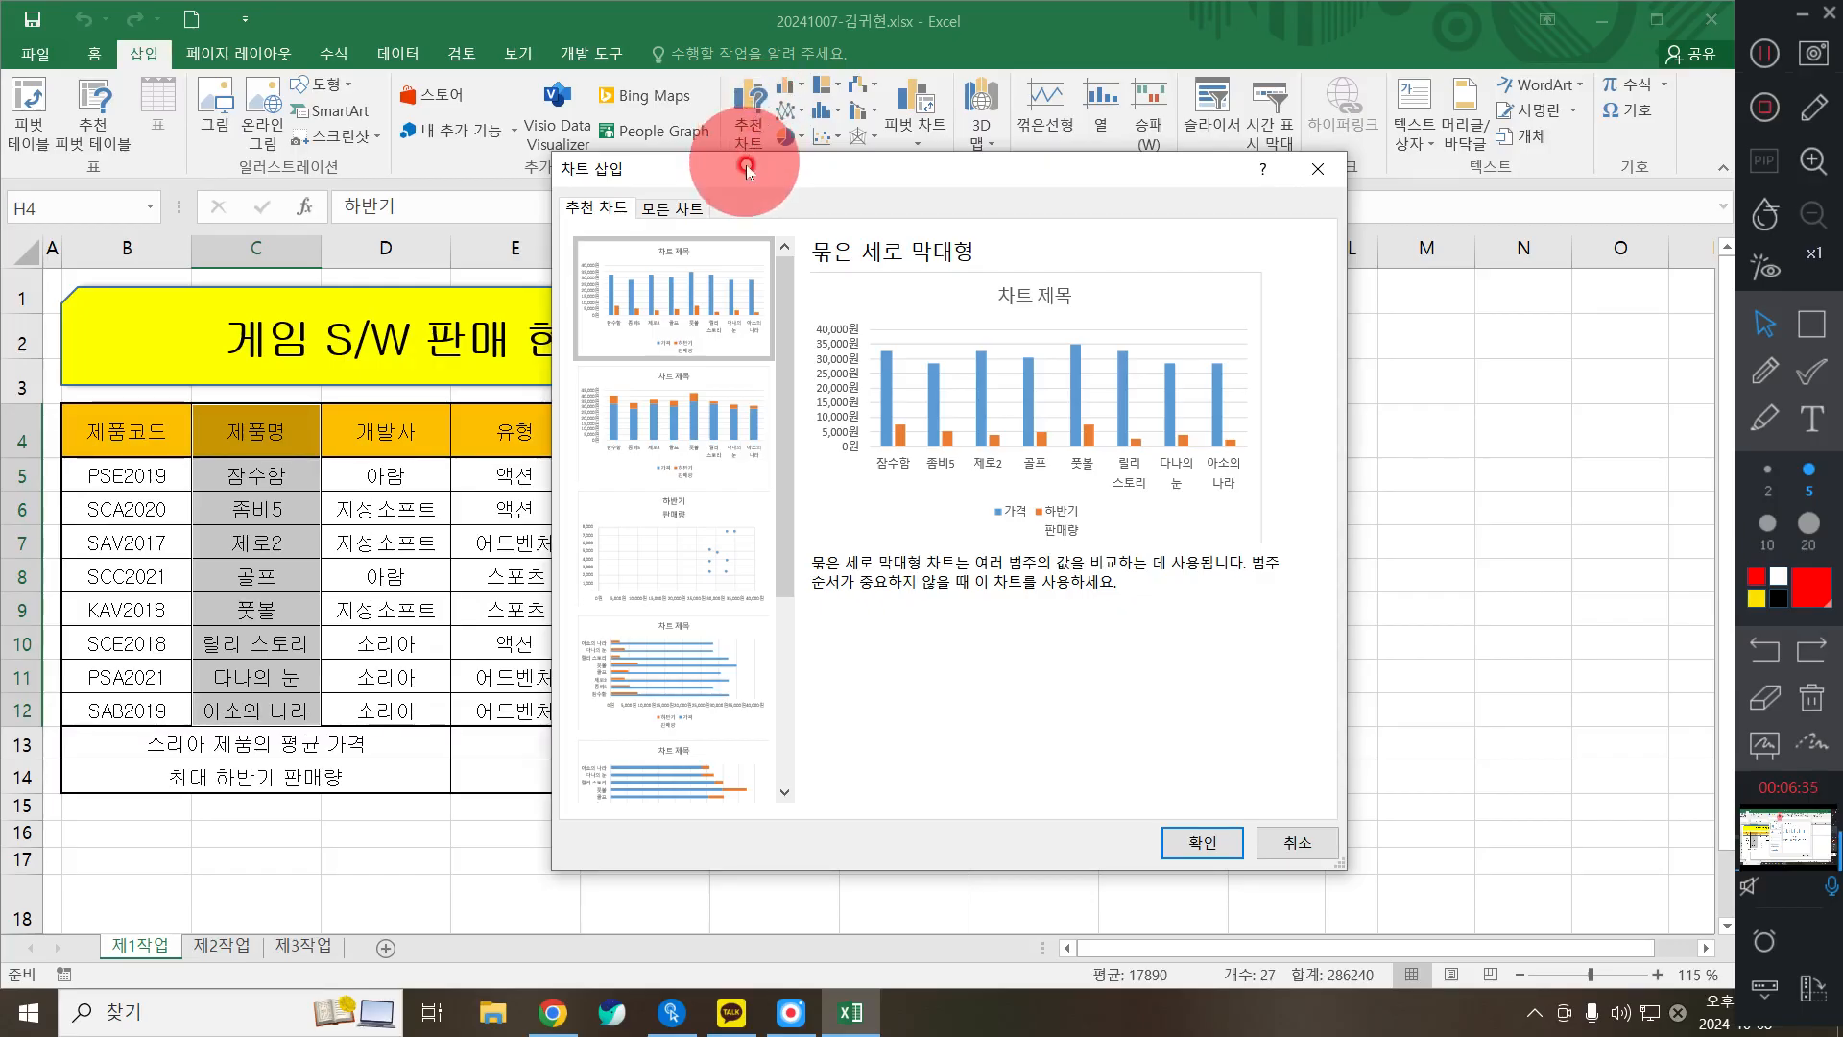
pyautogui.click(694, 213)
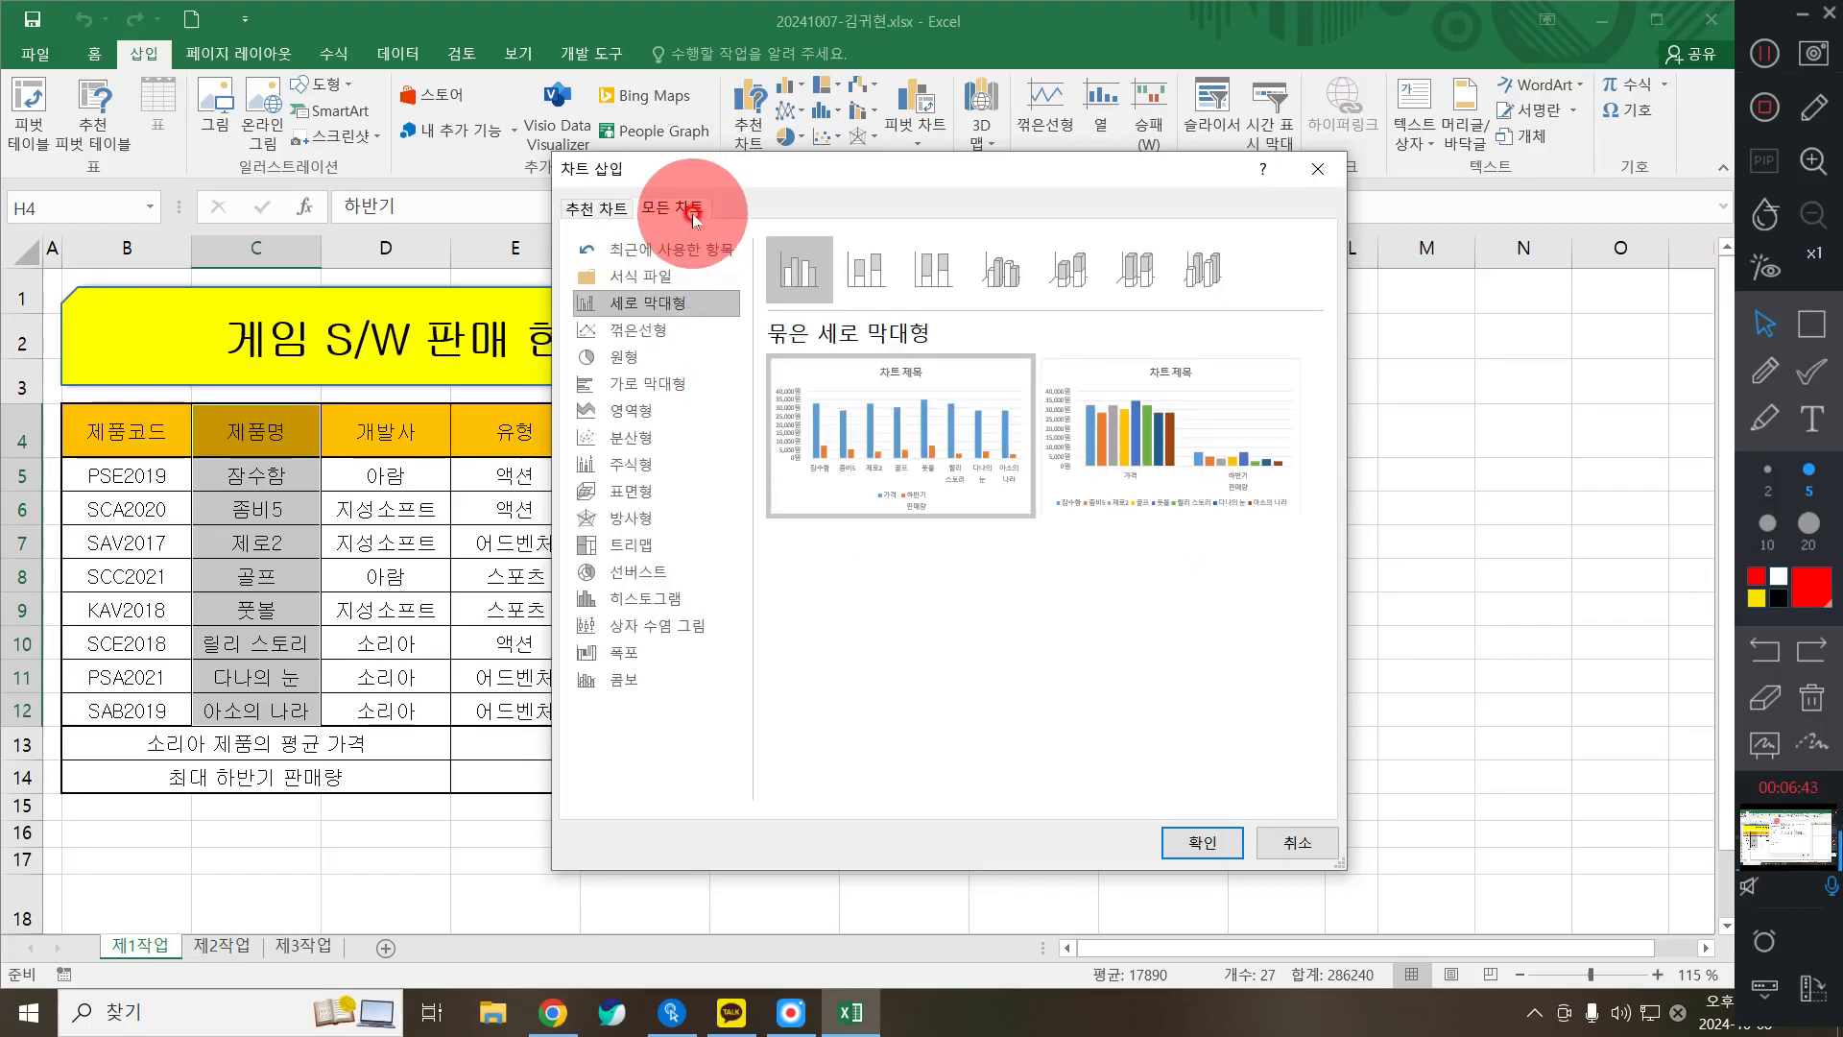
pyautogui.click(647, 680)
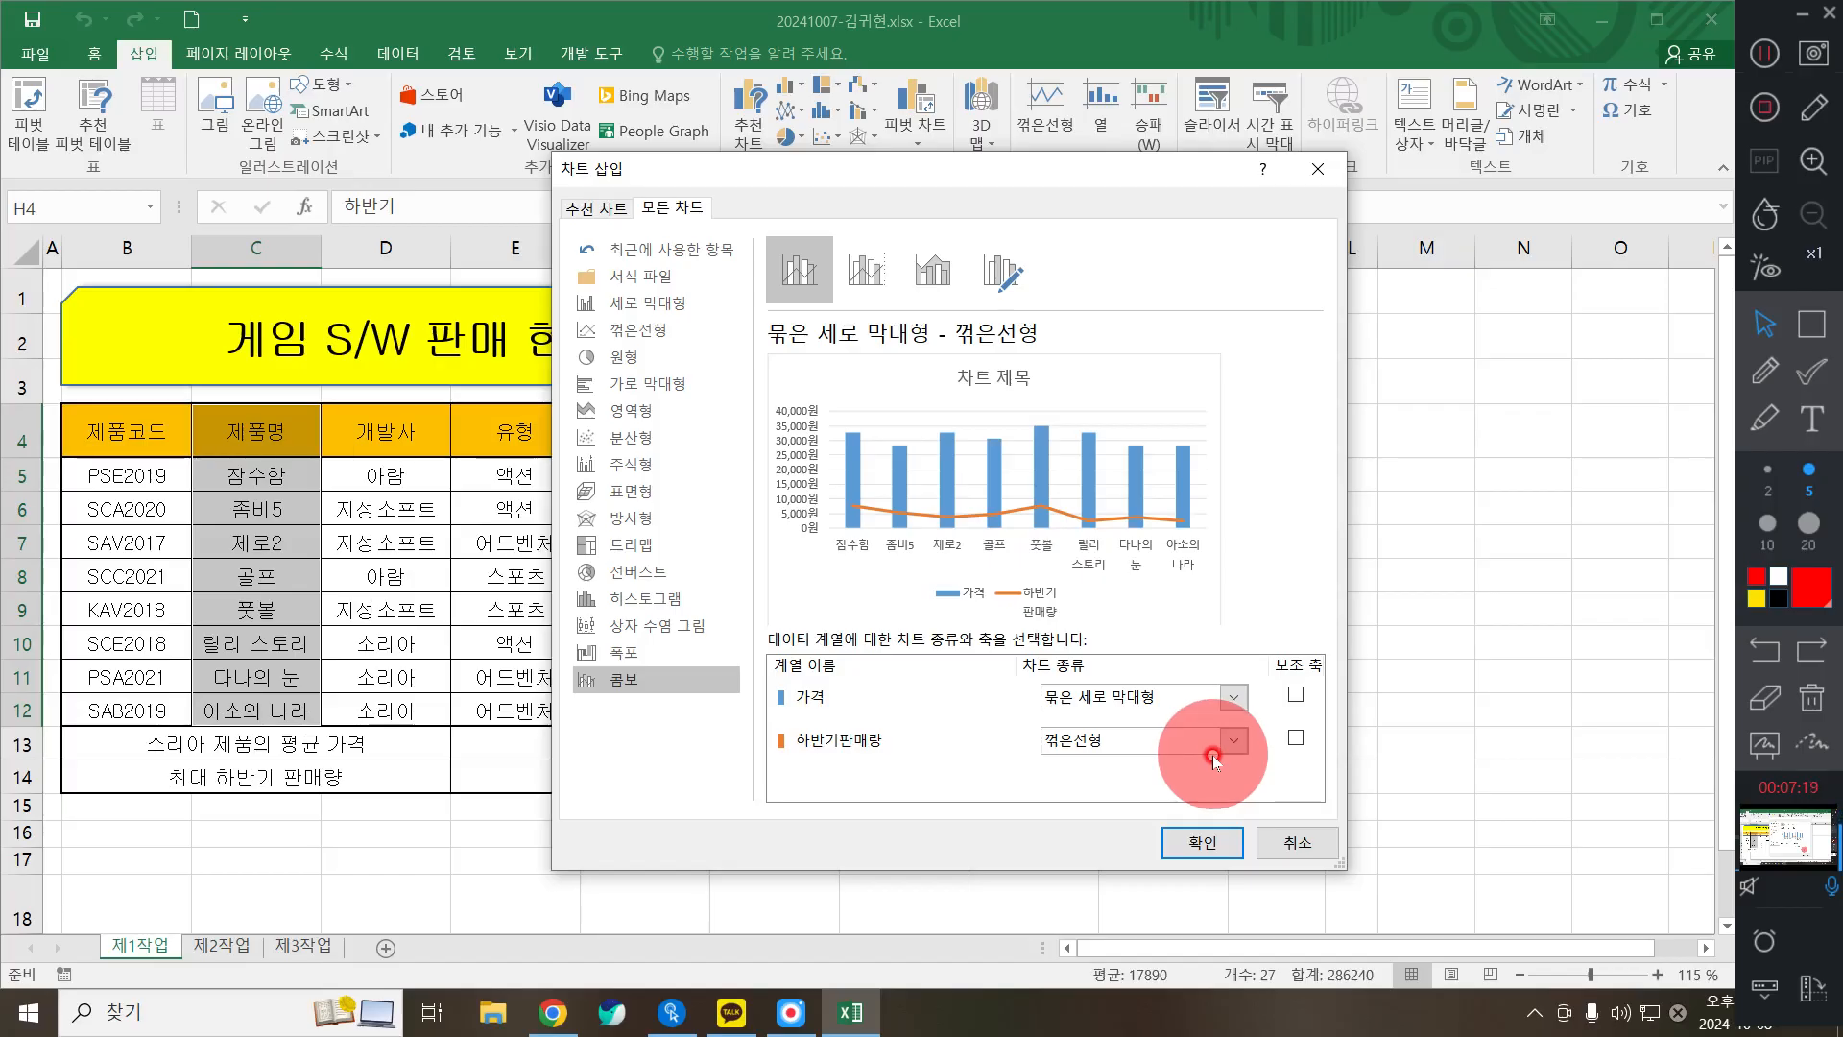
# Step: Set the 하반기판매량 series to 표식이 있는 꺾은선형 on the secondary axis and insert the combo chart
pyautogui.click(1114, 747)
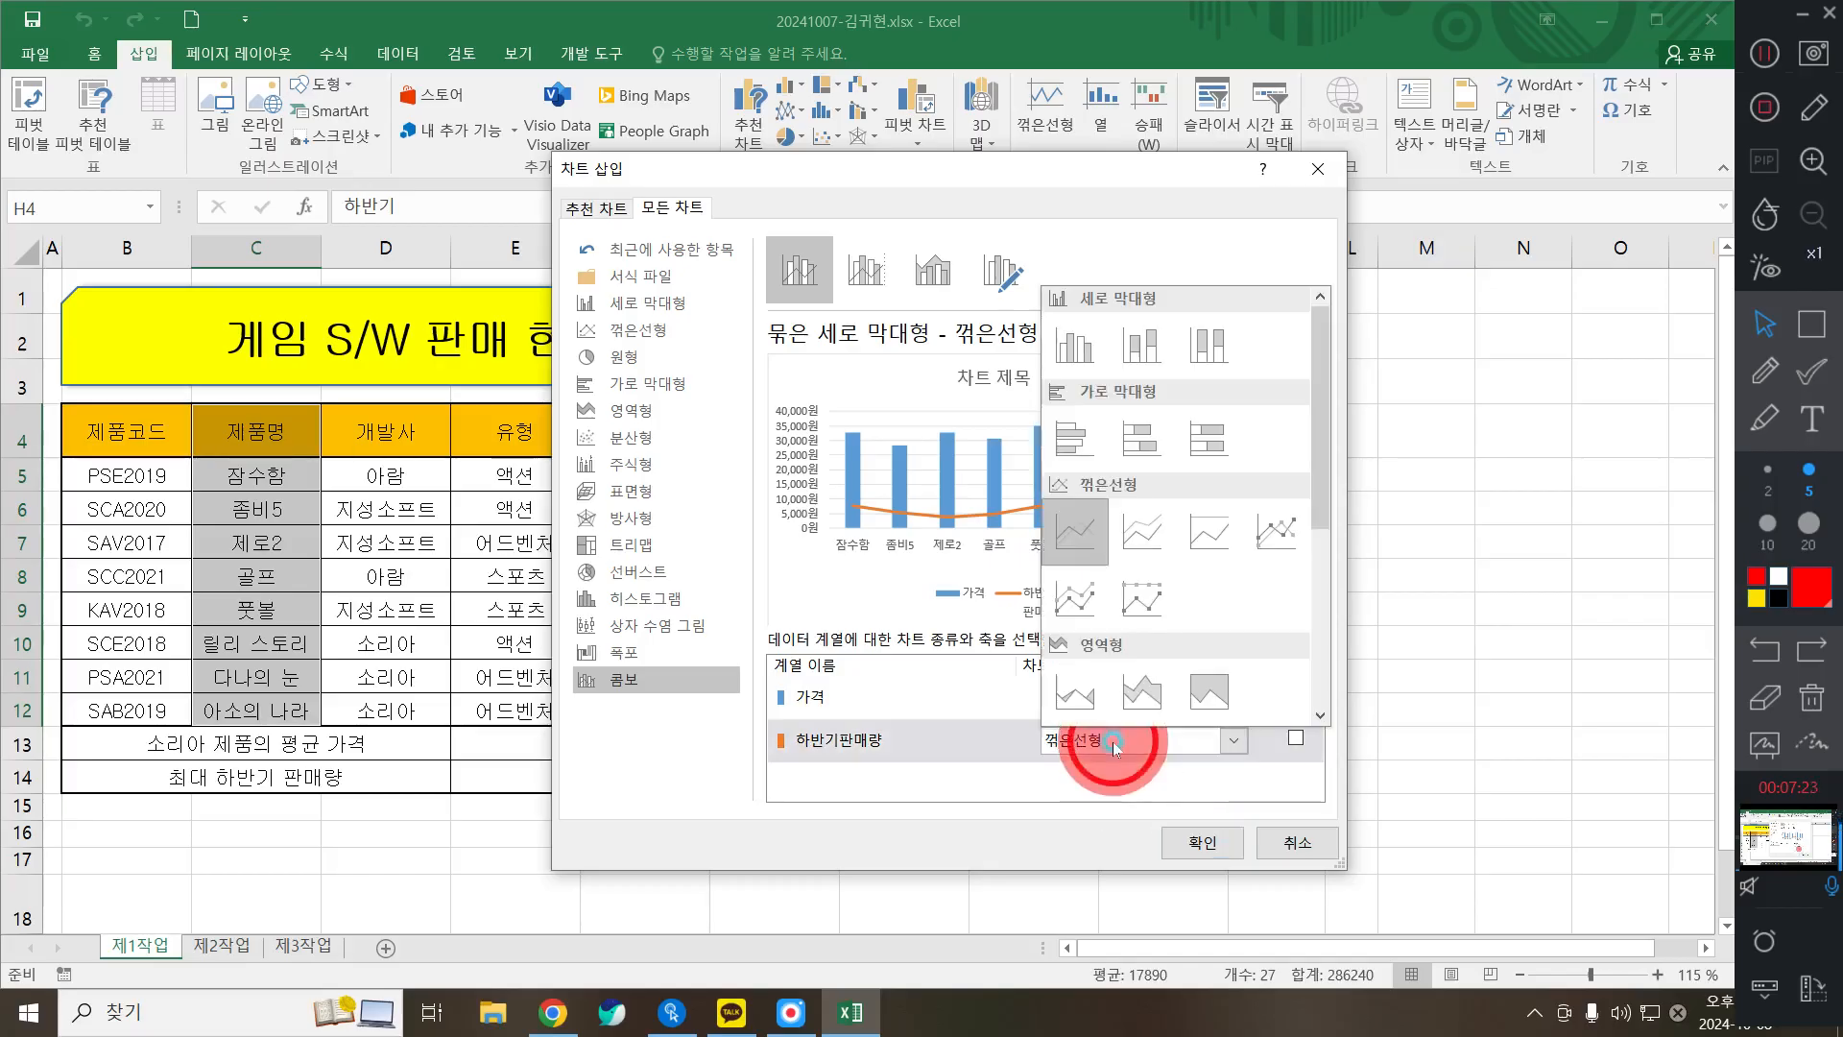
pyautogui.click(1284, 527)
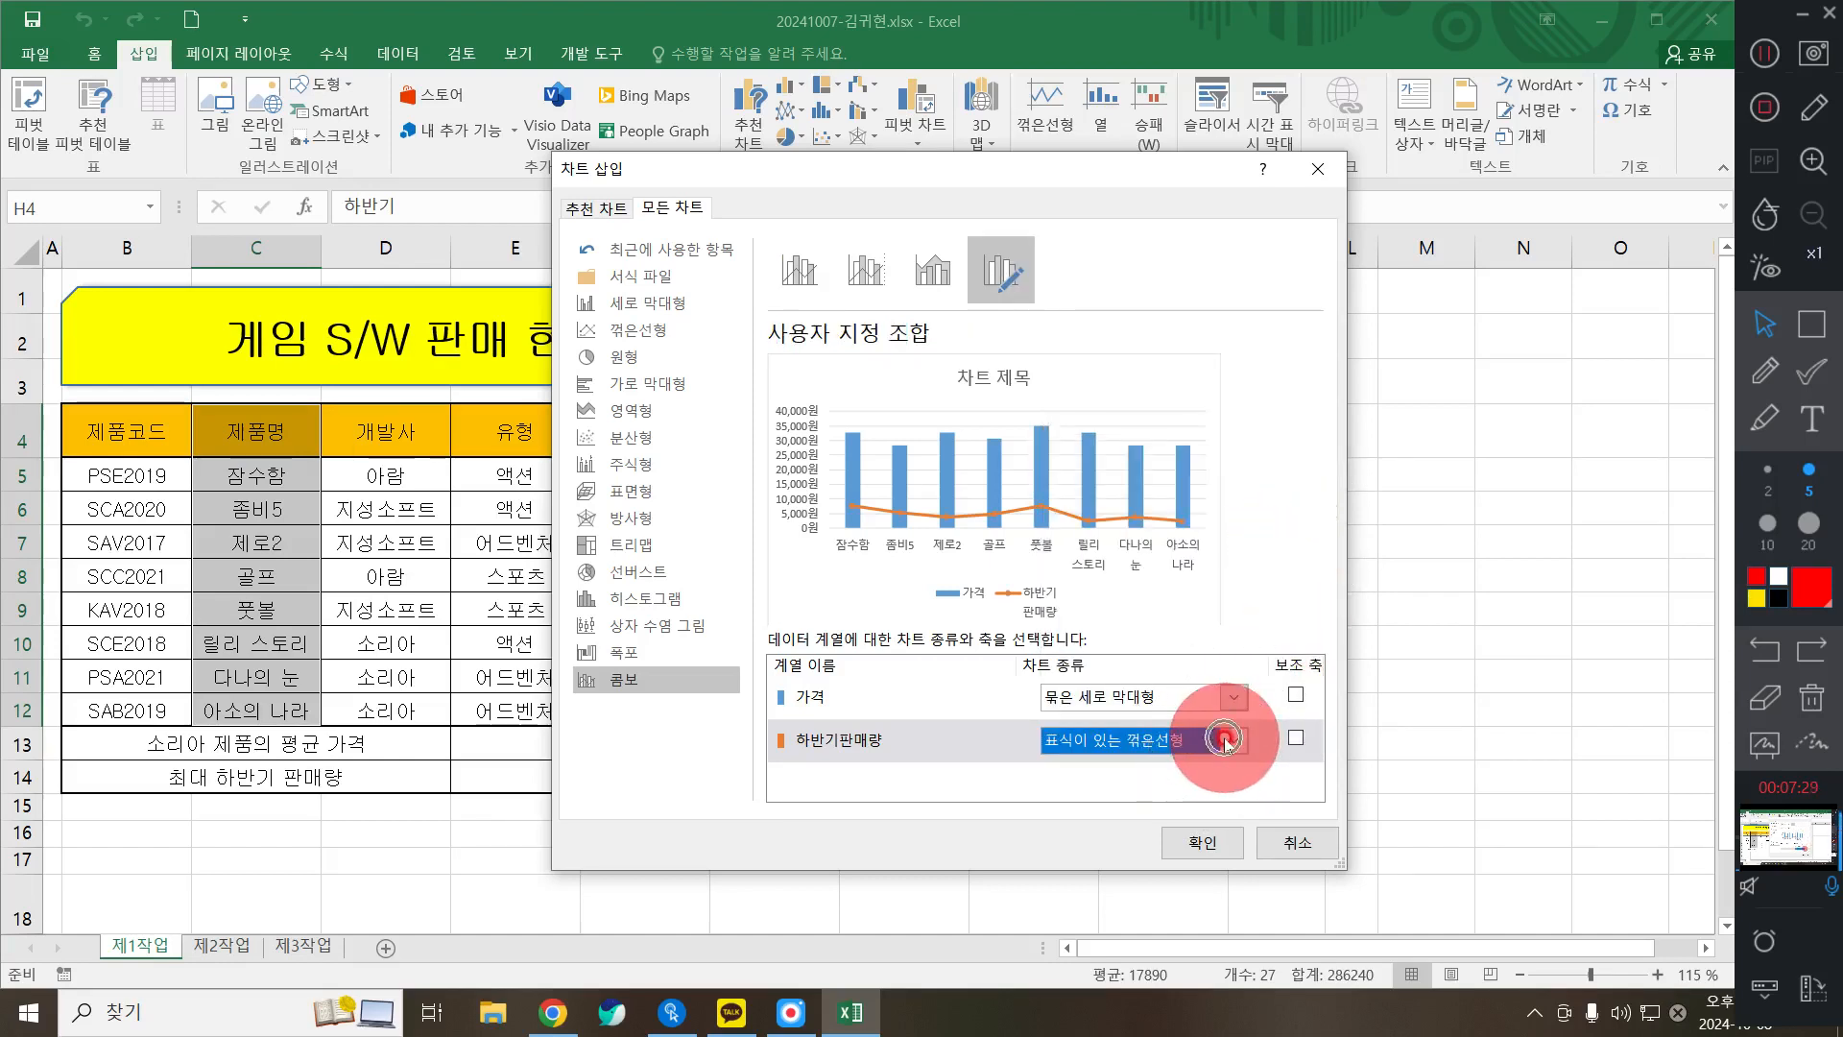
pyautogui.click(1295, 738)
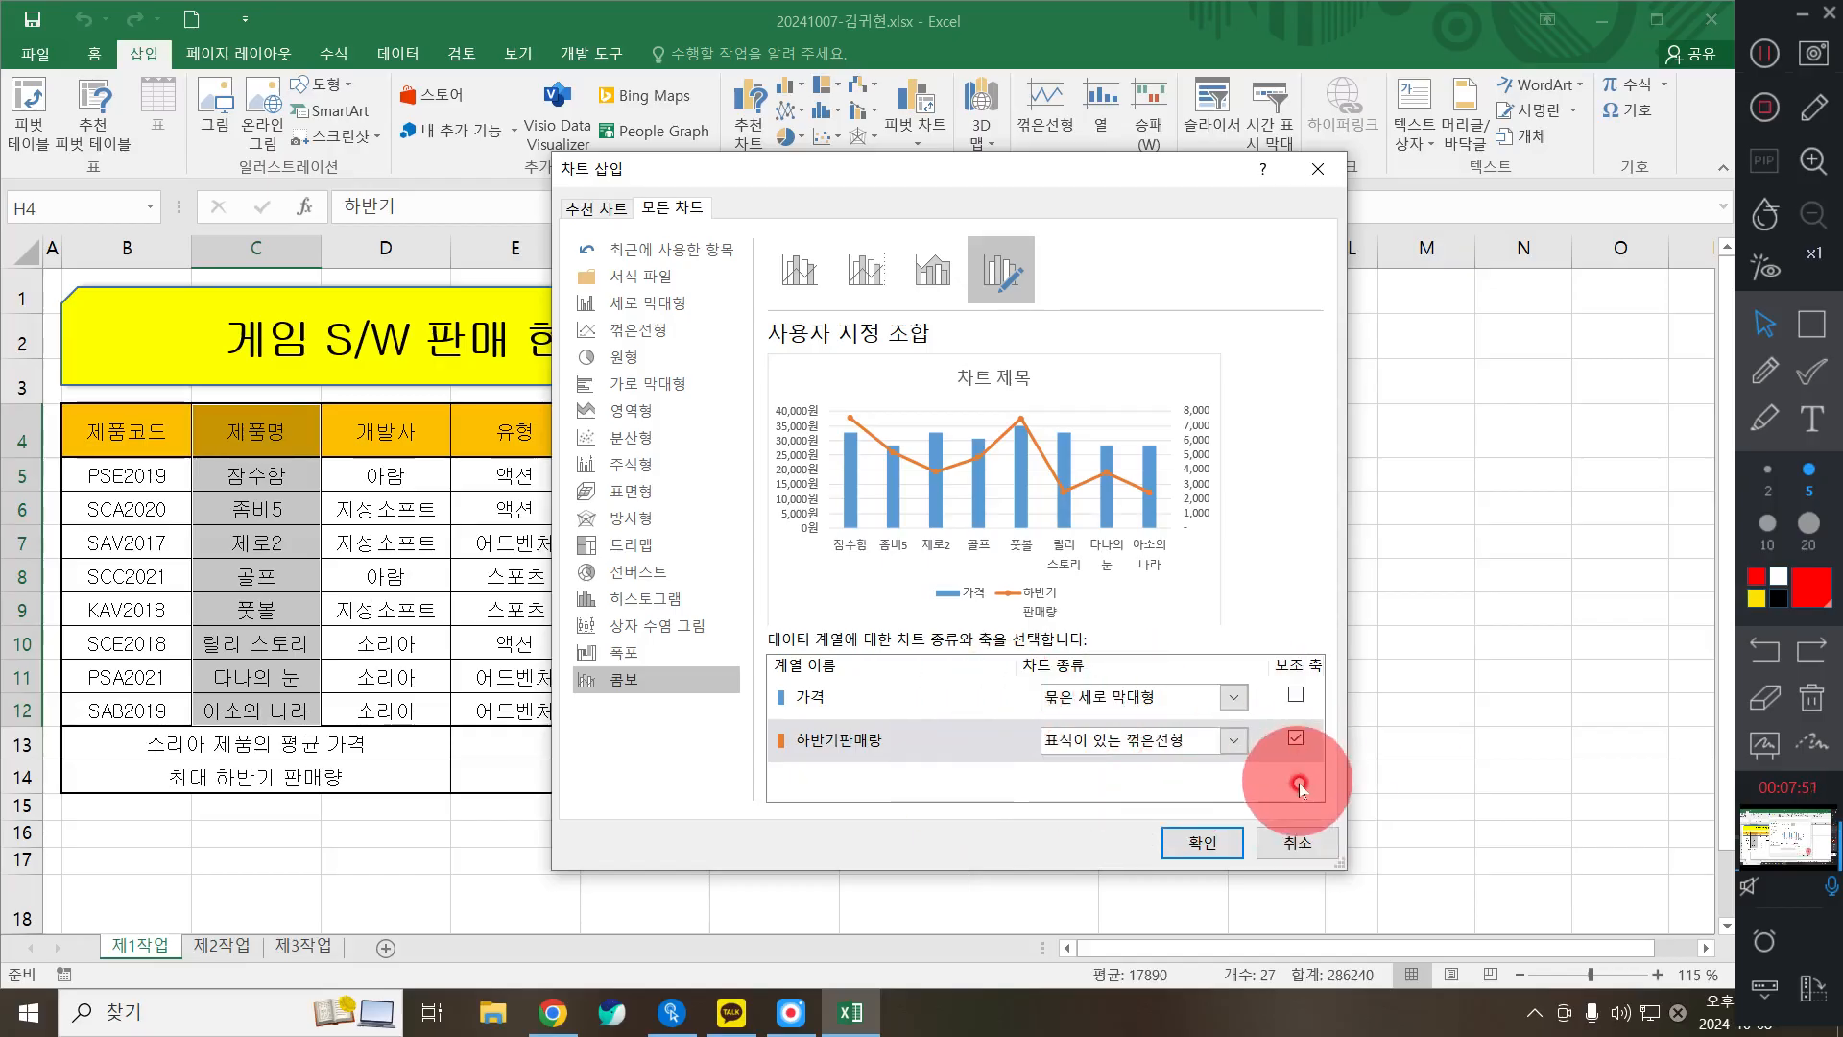
pyautogui.click(1204, 843)
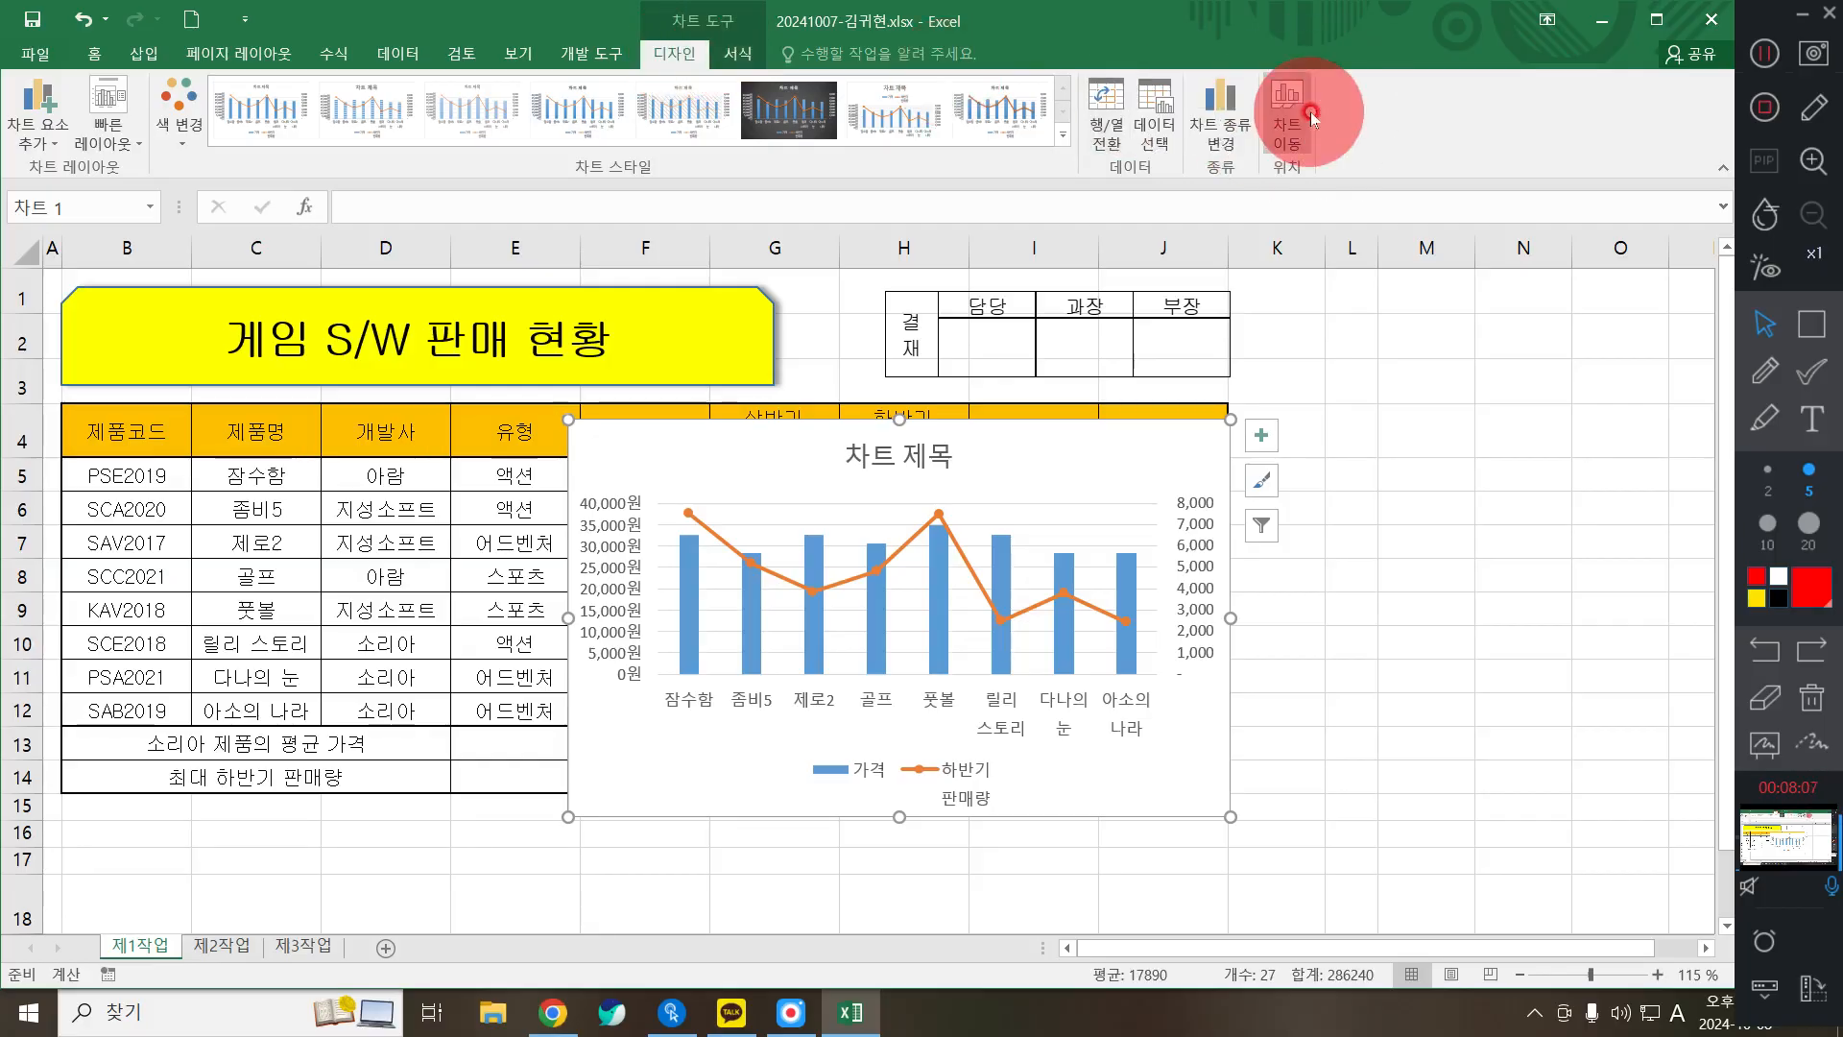
# Step: Move the chart to a new sheet named 제4작업 and place that sheet after 제3작업
pyautogui.click(1261, 525)
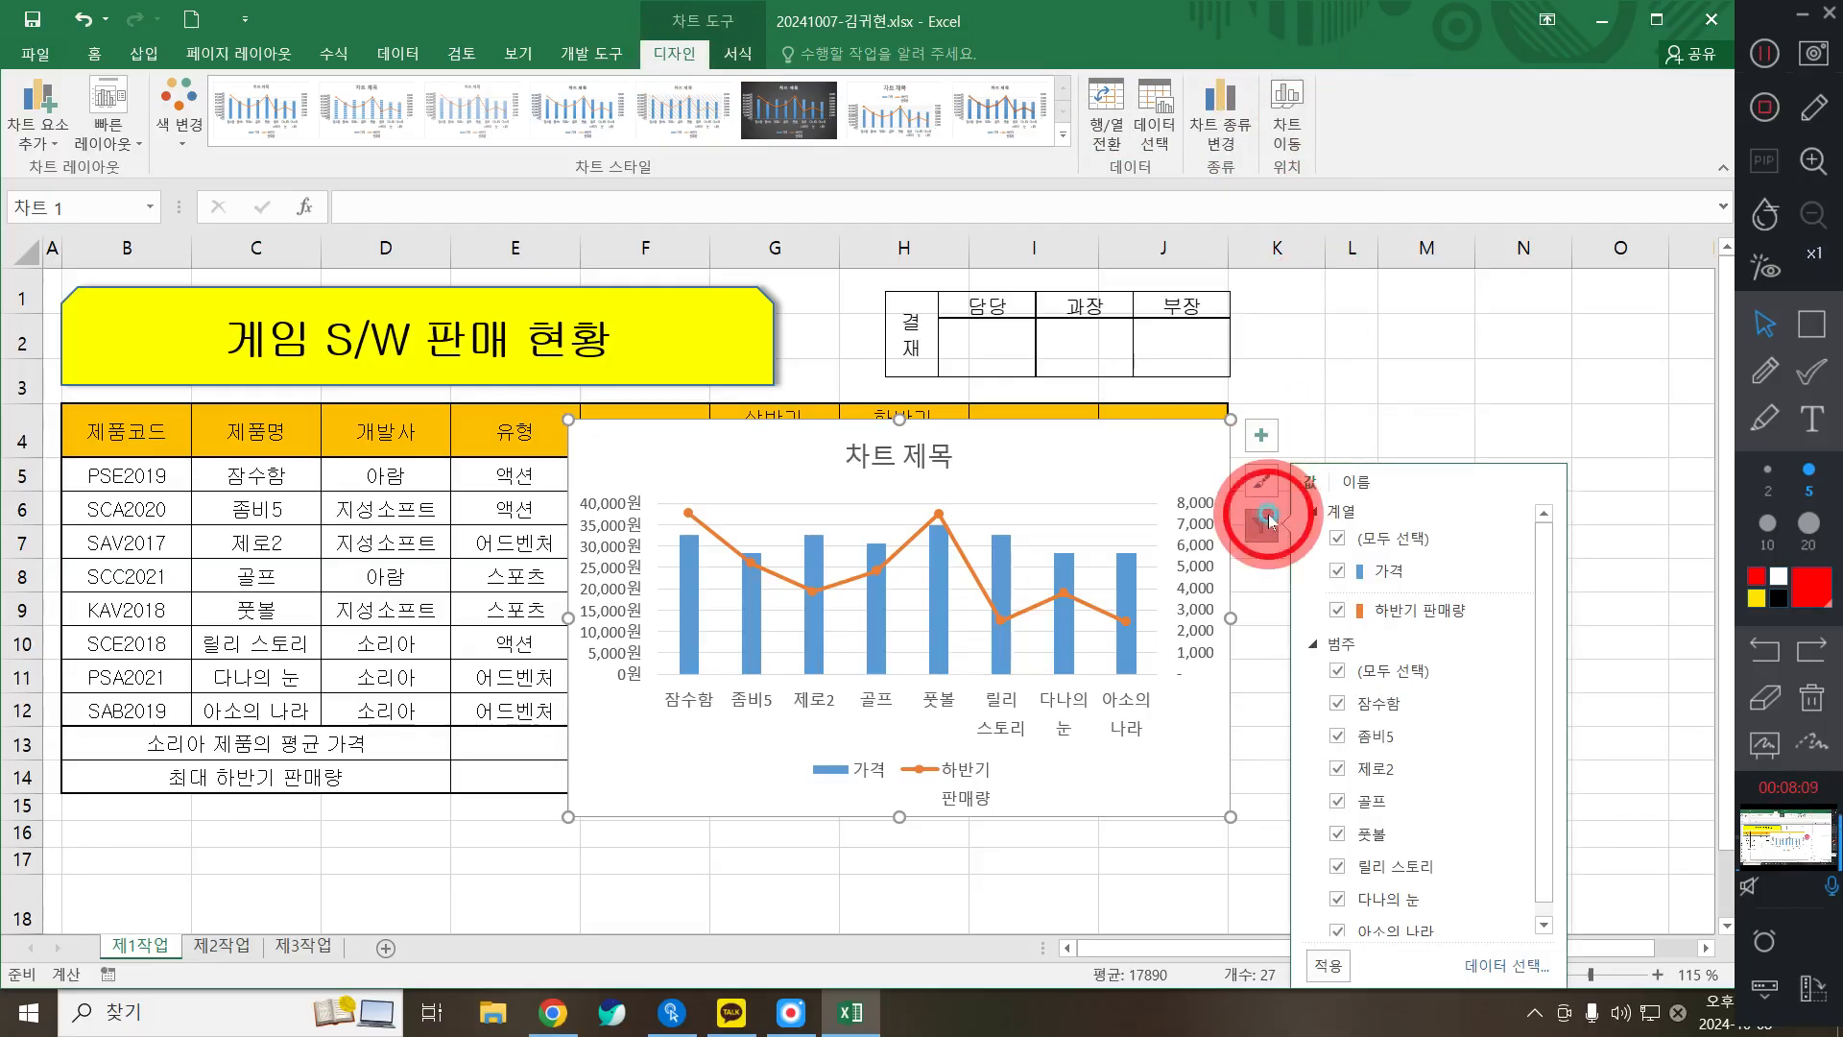
pyautogui.click(1268, 516)
pyautogui.click(1286, 103)
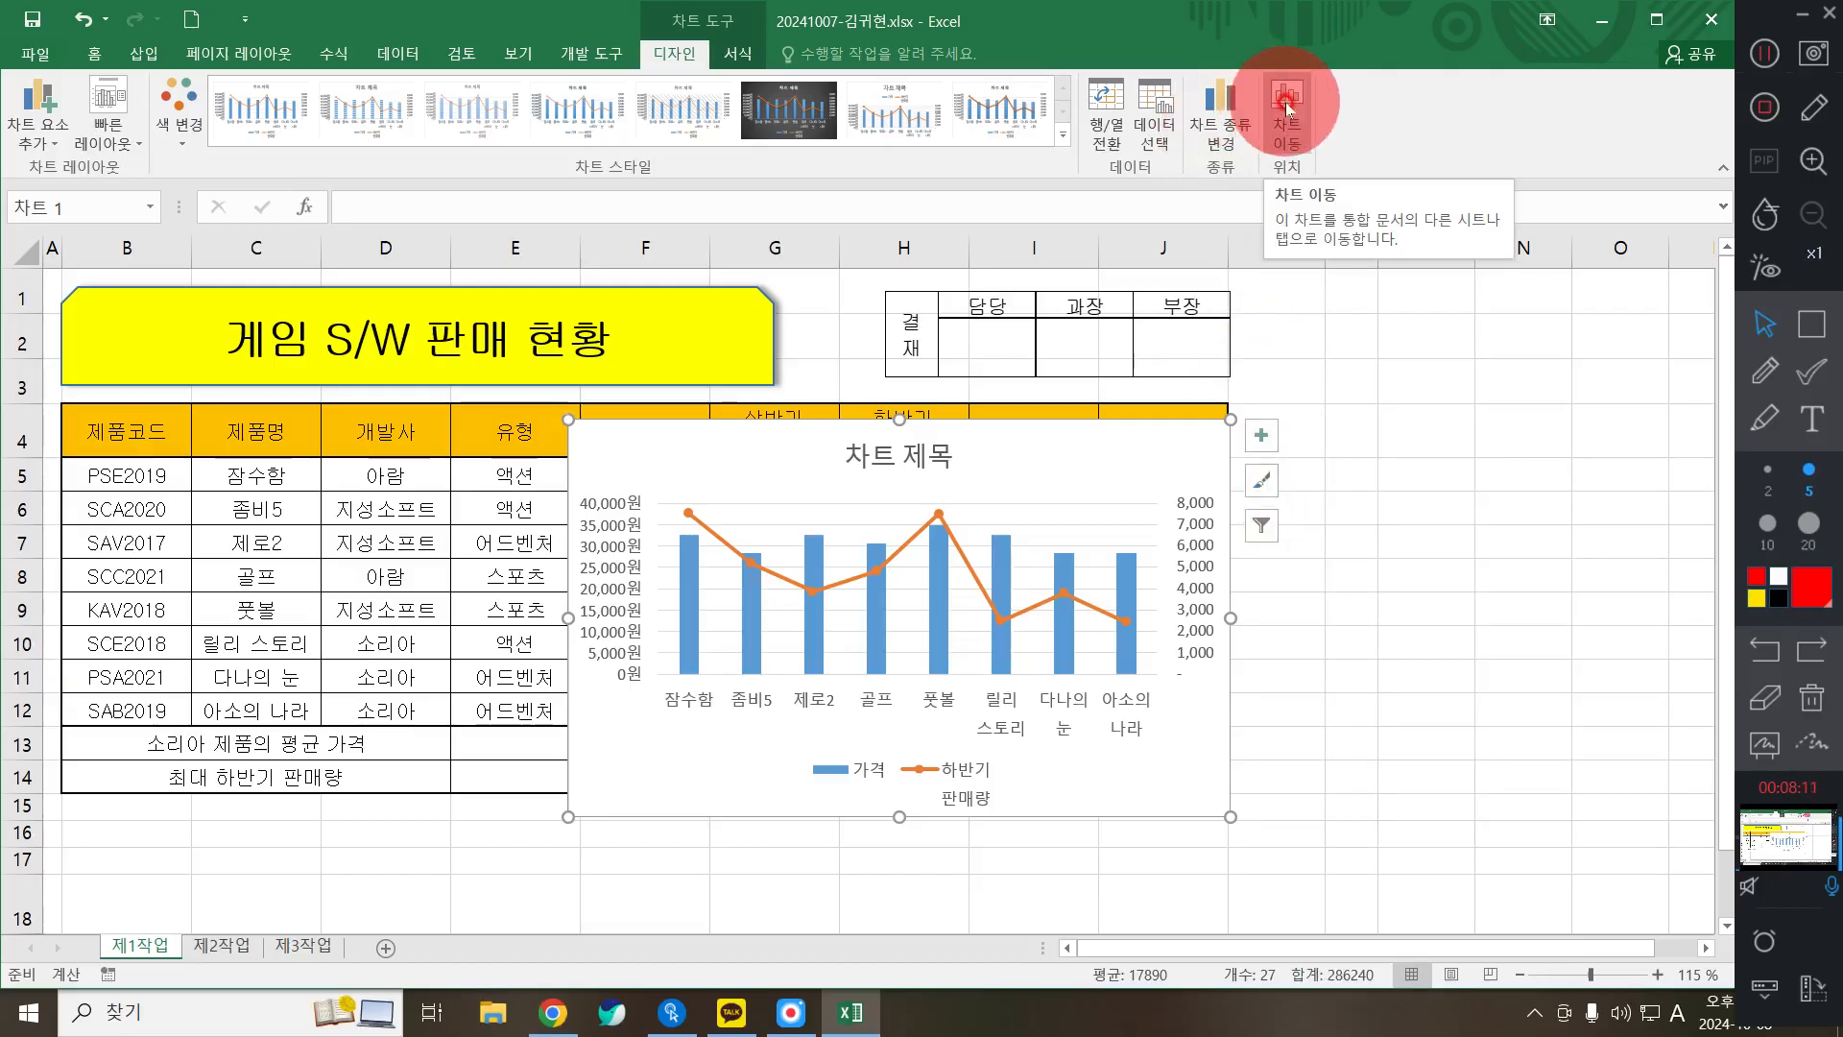
pyautogui.click(1286, 105)
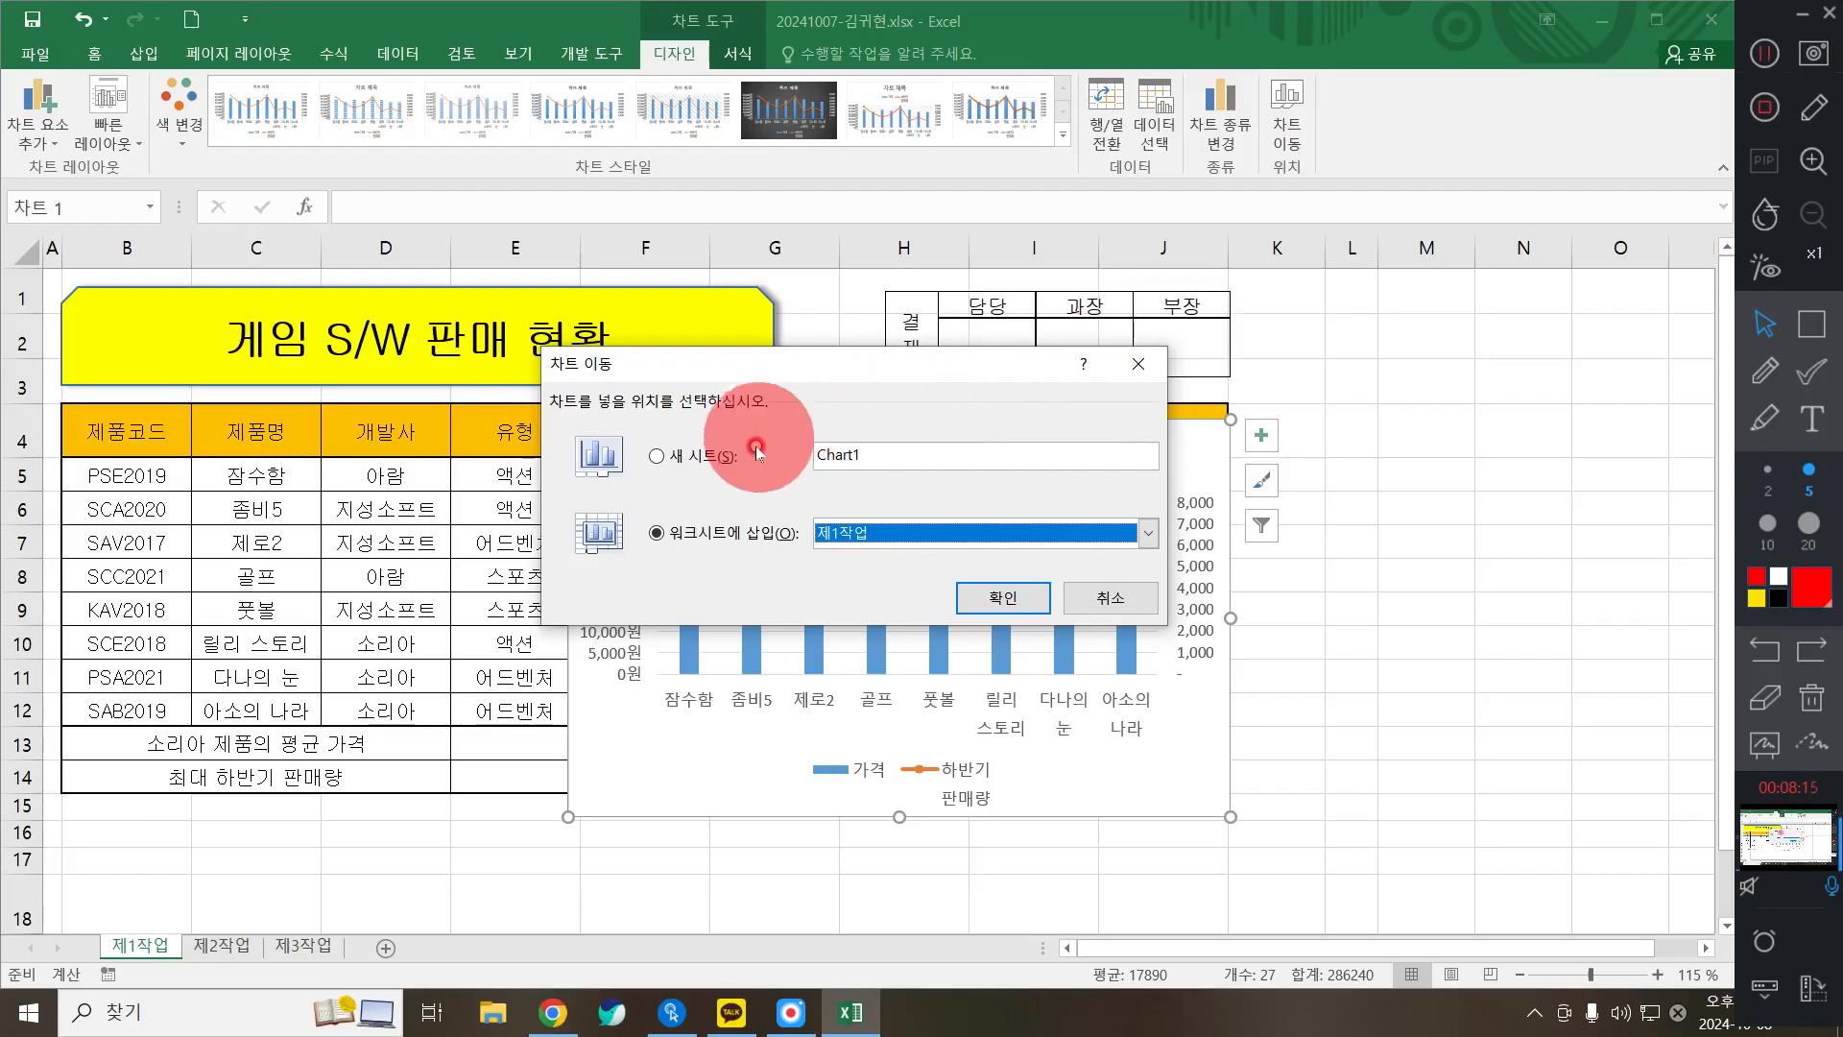
pyautogui.click(728, 457)
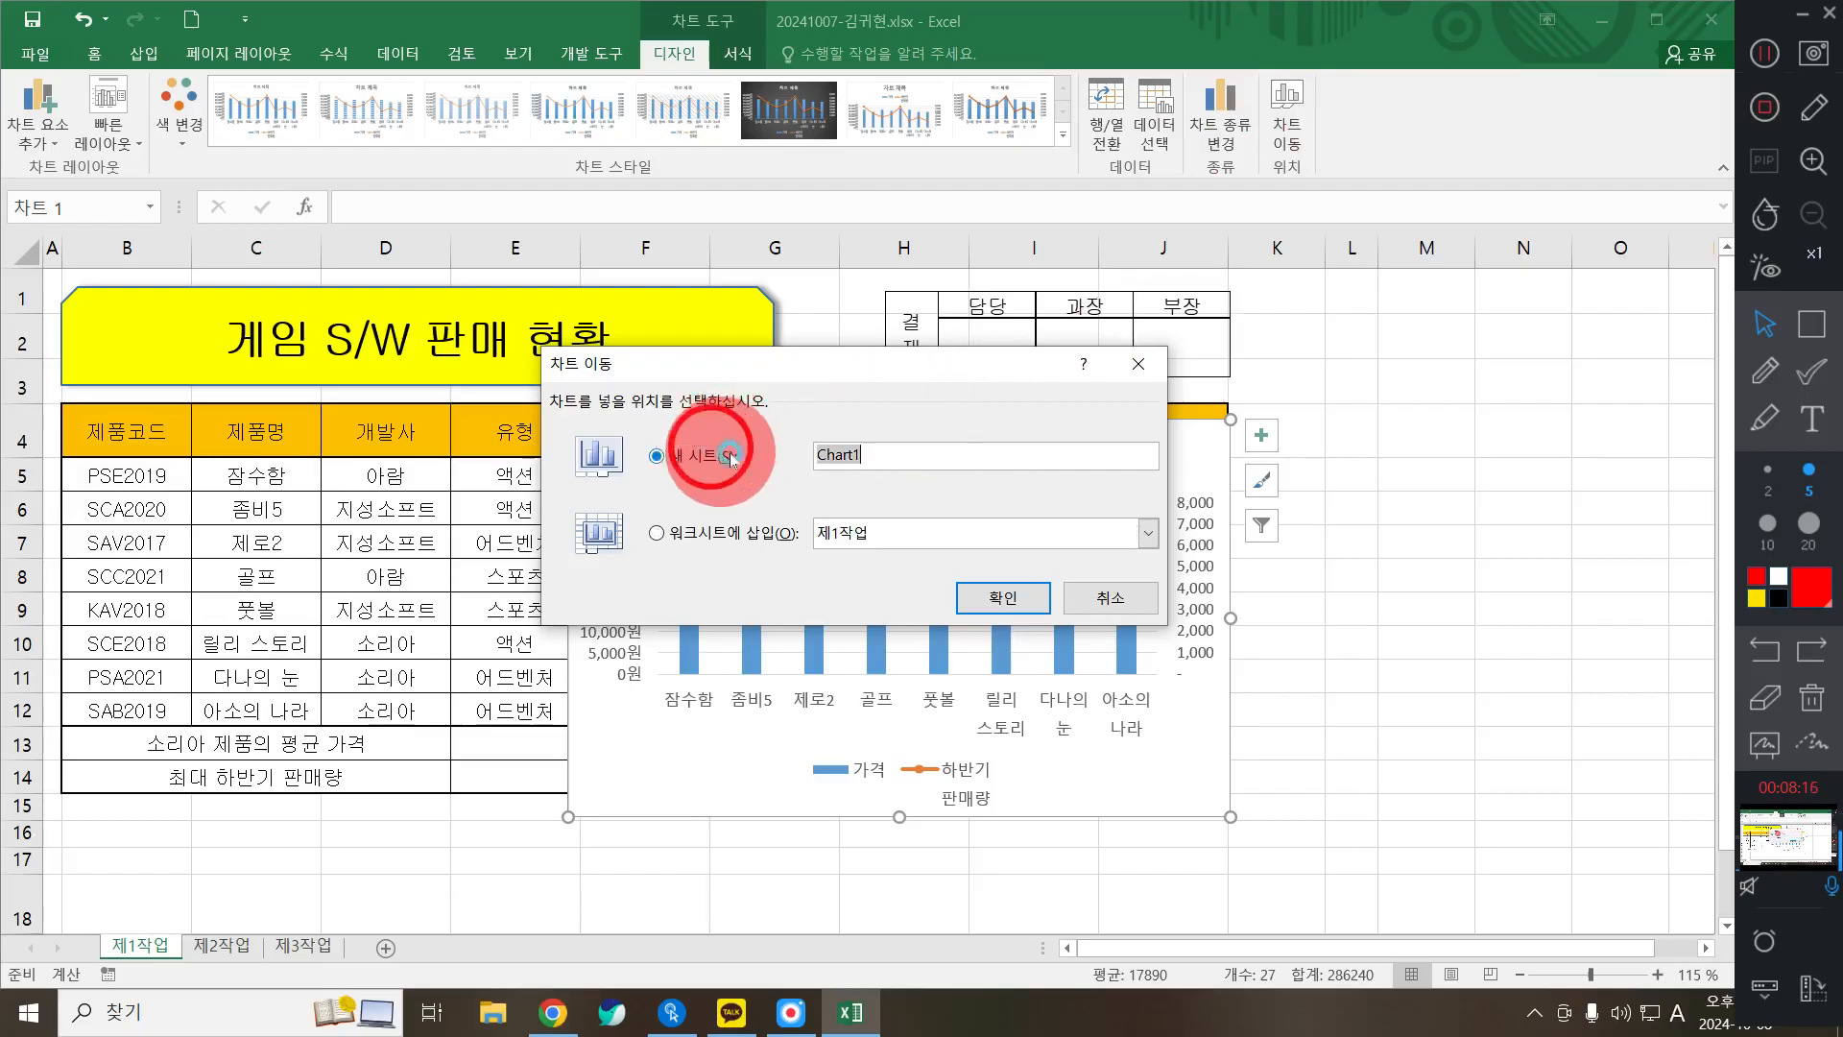
pyautogui.click(923, 445)
pyautogui.press('BackSpace')
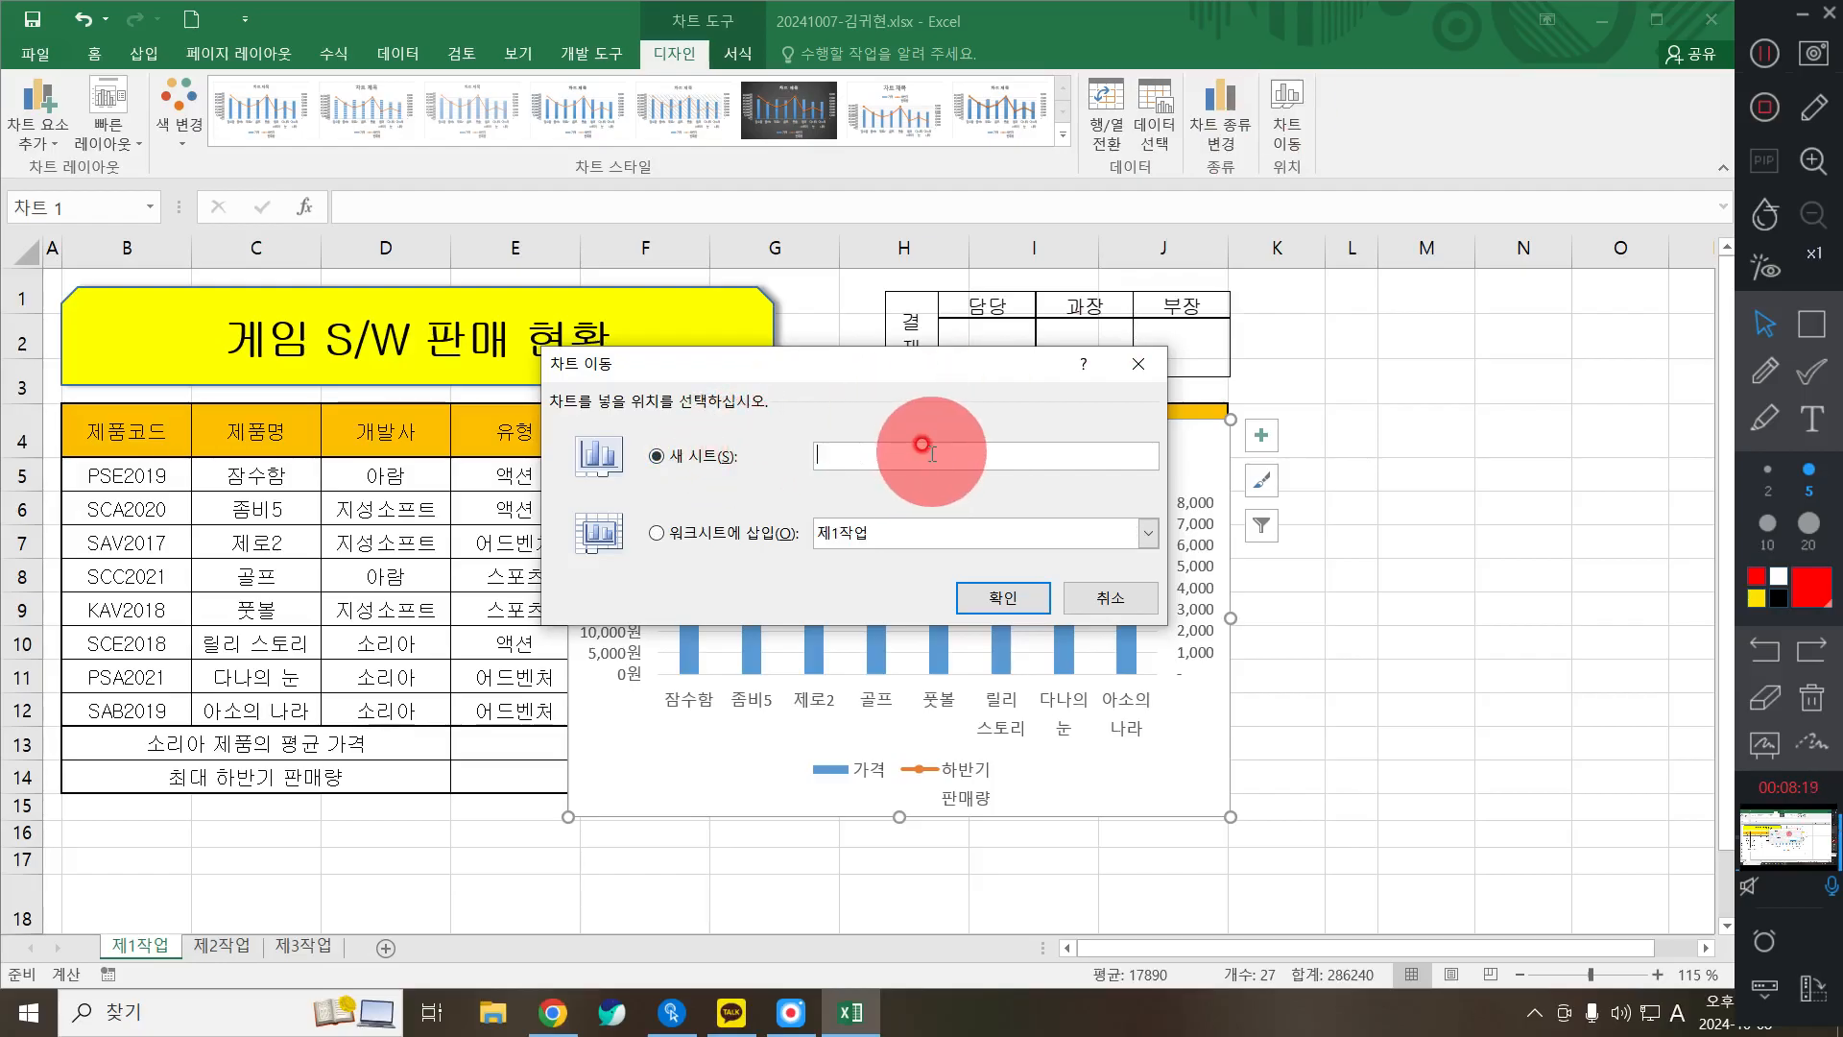
pyautogui.write('wp')
pyautogui.press('Hangul')
pyautogui.write('제4작업')
pyautogui.press('Return')
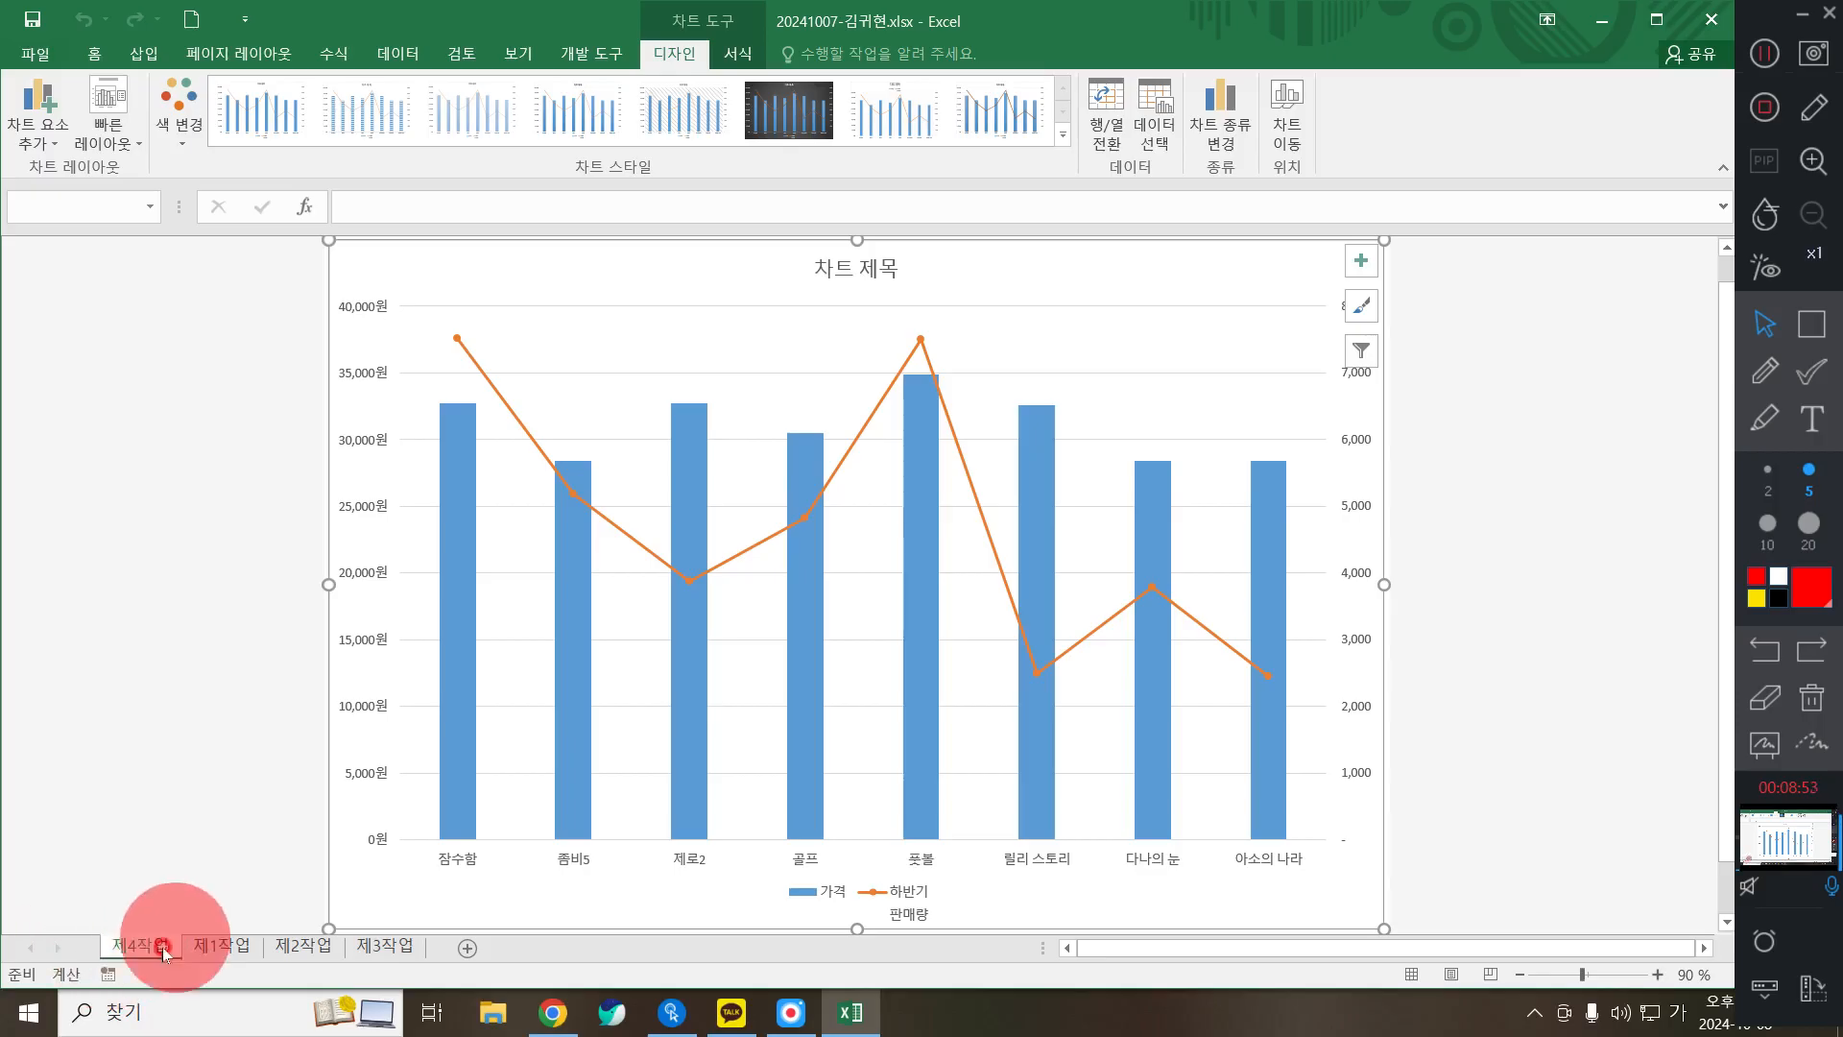
pyautogui.moveTo(137, 939); pyautogui.dragTo(469, 950)
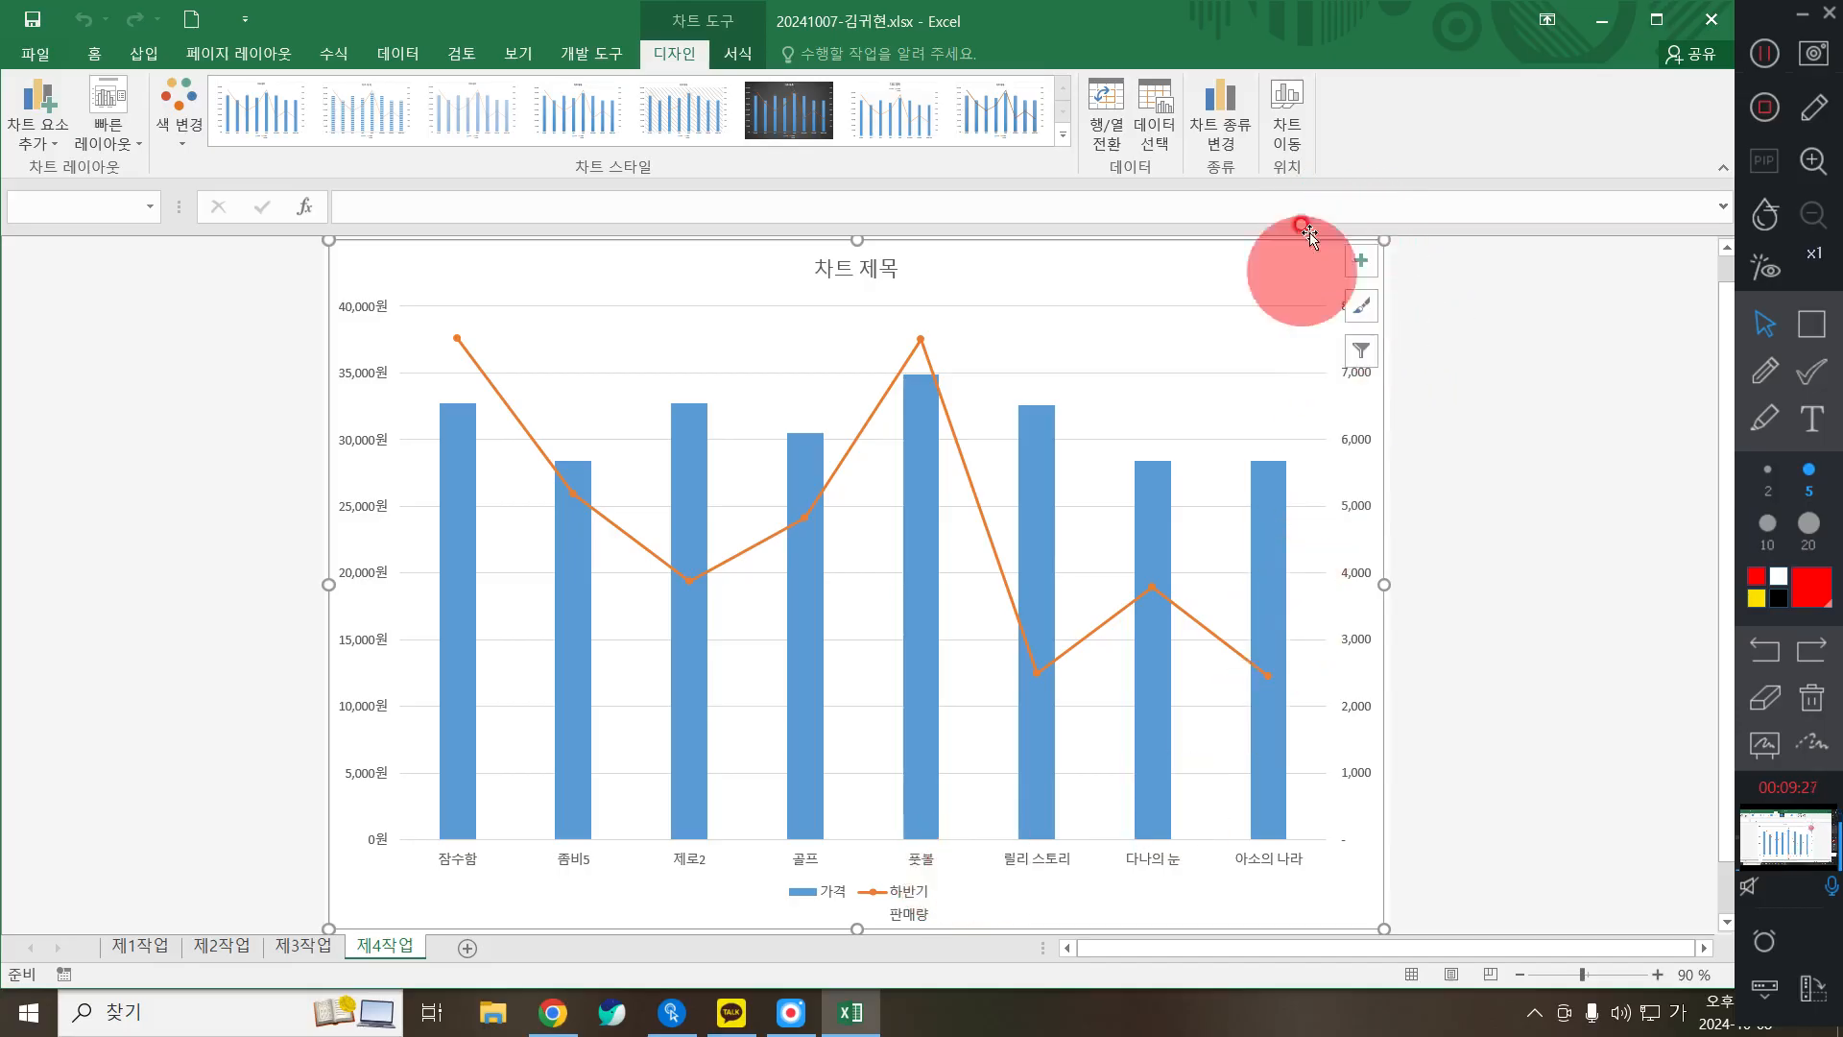
# Step: Filter the 골프 and 풋볼 categories out of the chart
pyautogui.click(1360, 353)
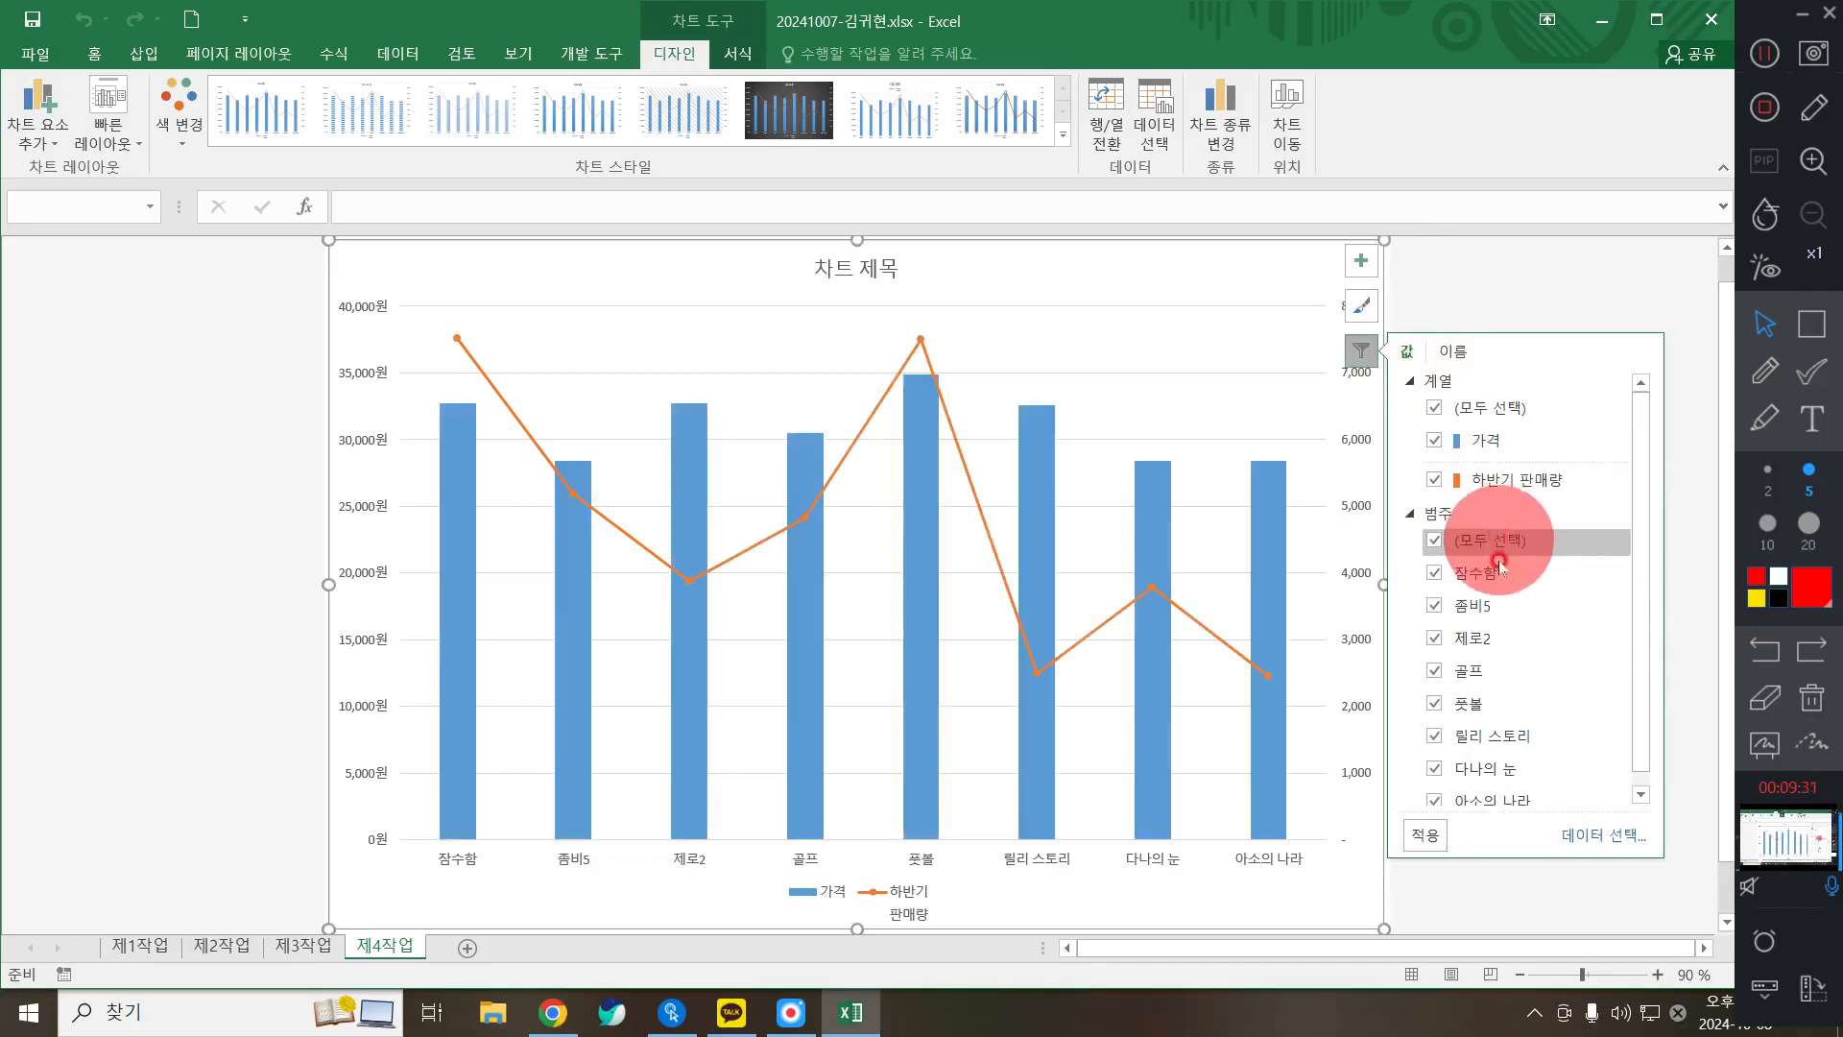
pyautogui.click(1435, 669)
pyautogui.click(1441, 707)
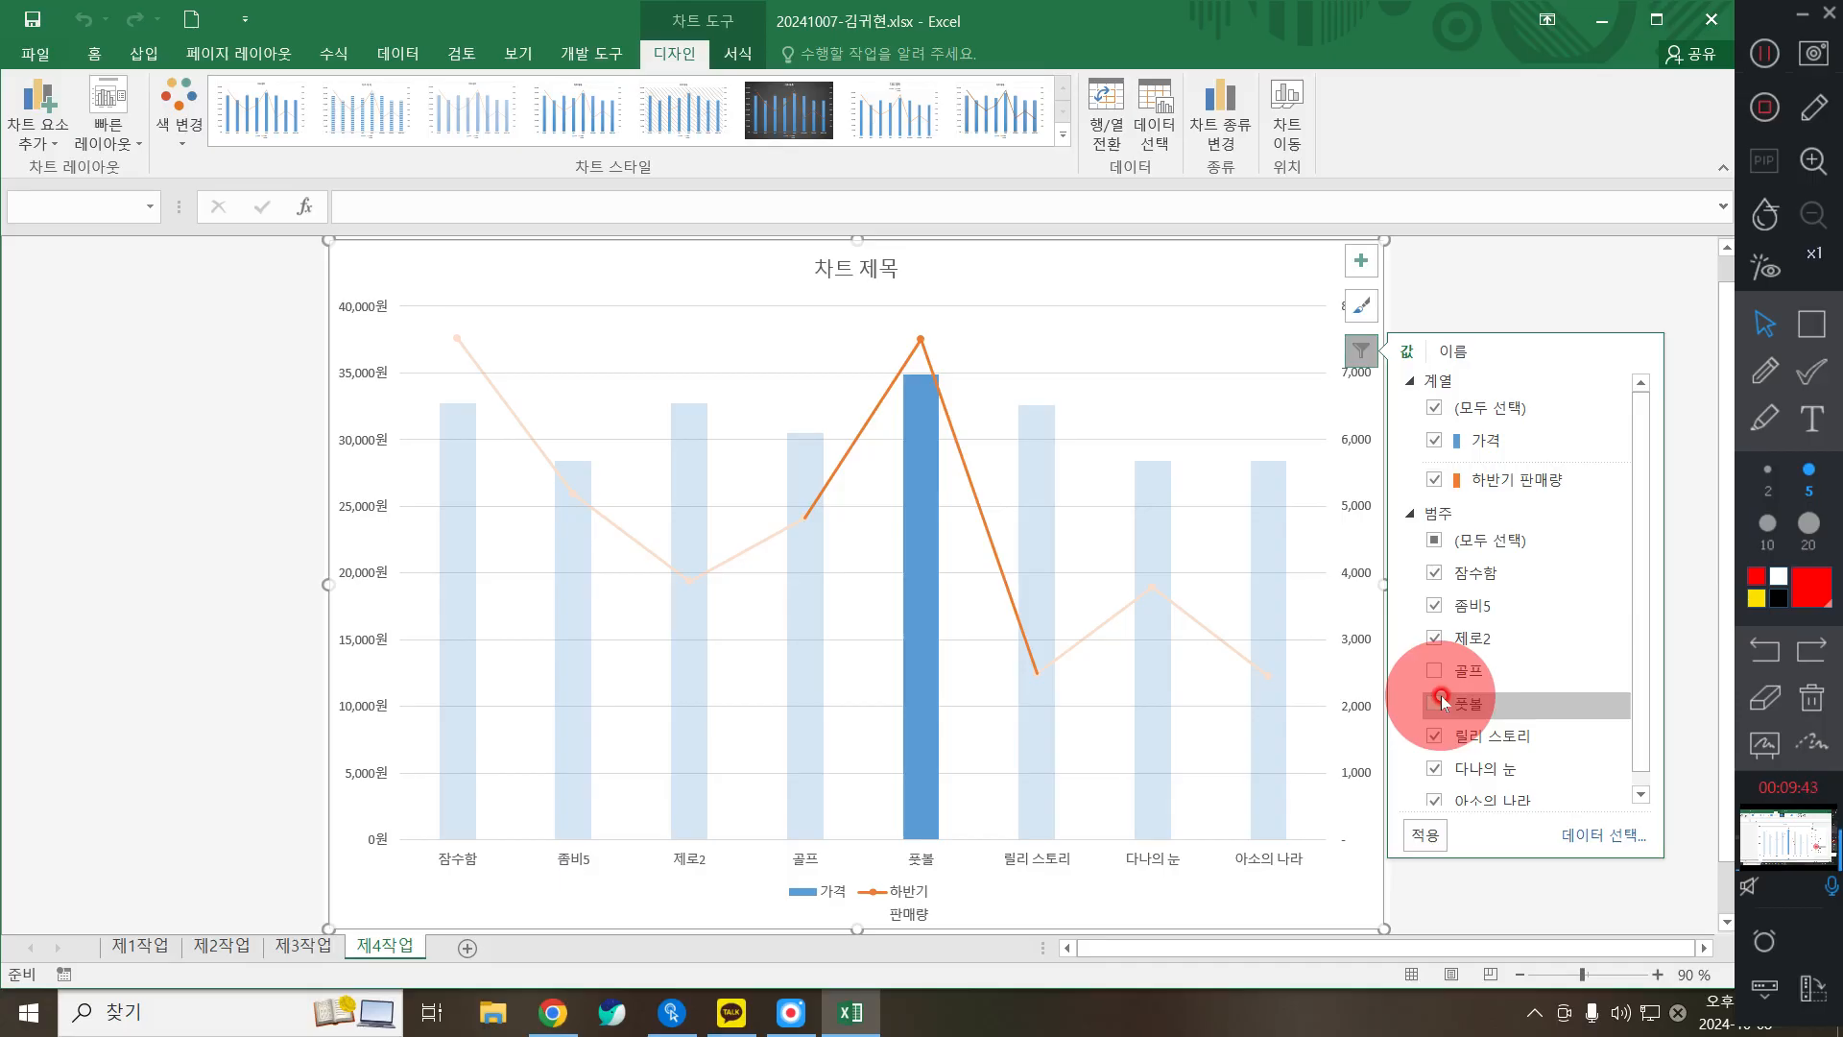
pyautogui.click(1435, 702)
pyautogui.click(1425, 839)
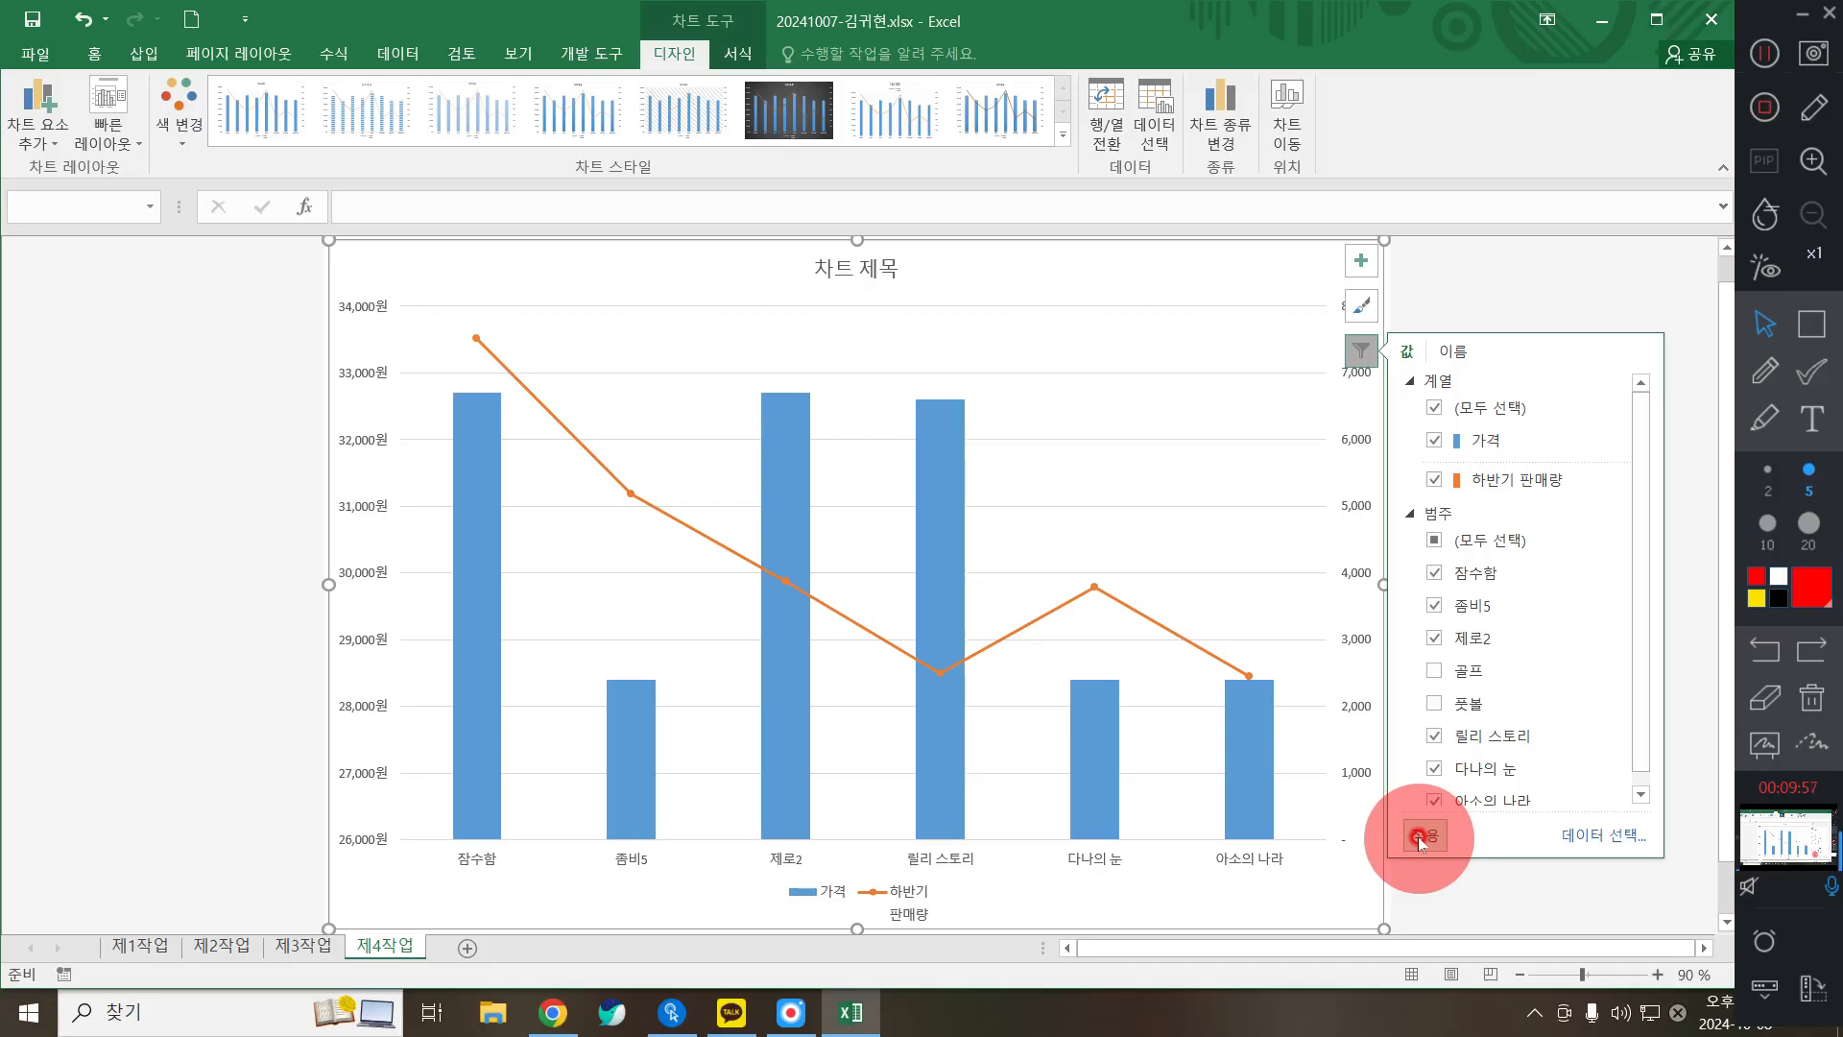
pyautogui.click(1360, 360)
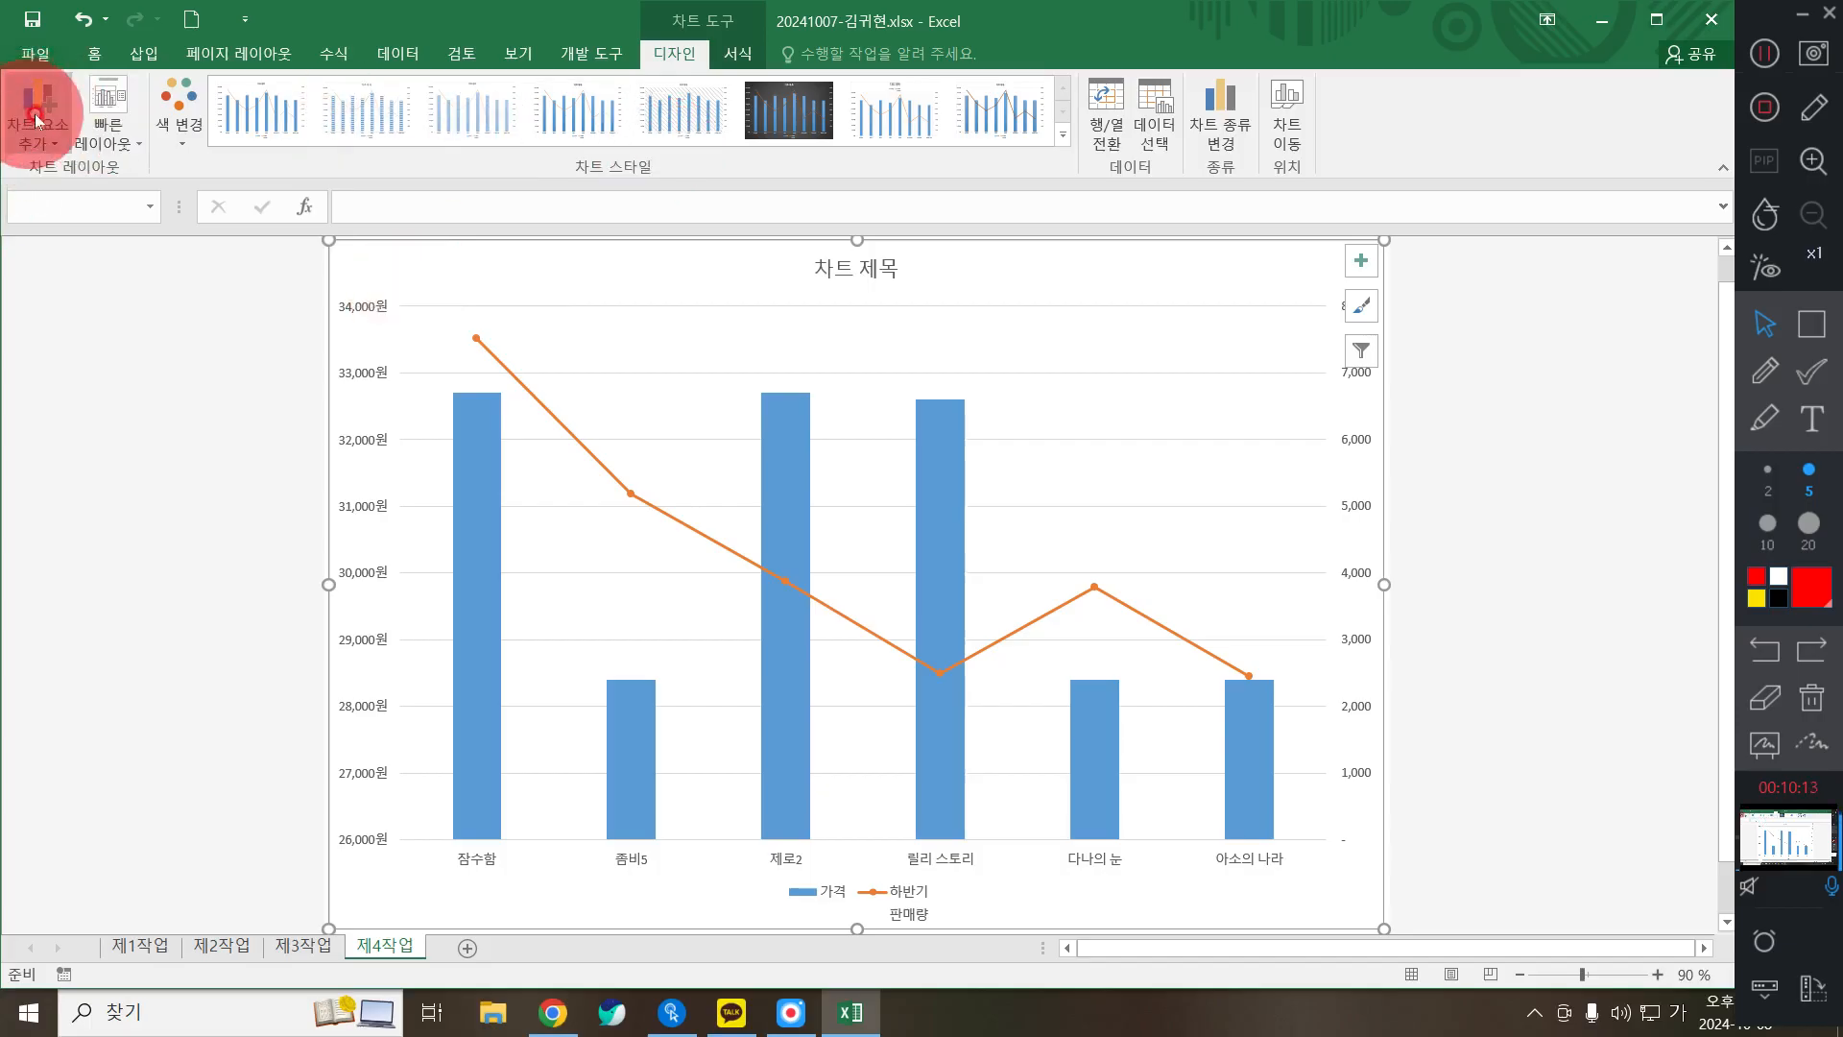
# Step: Apply the third quick layout to the chart
pyautogui.click(111, 116)
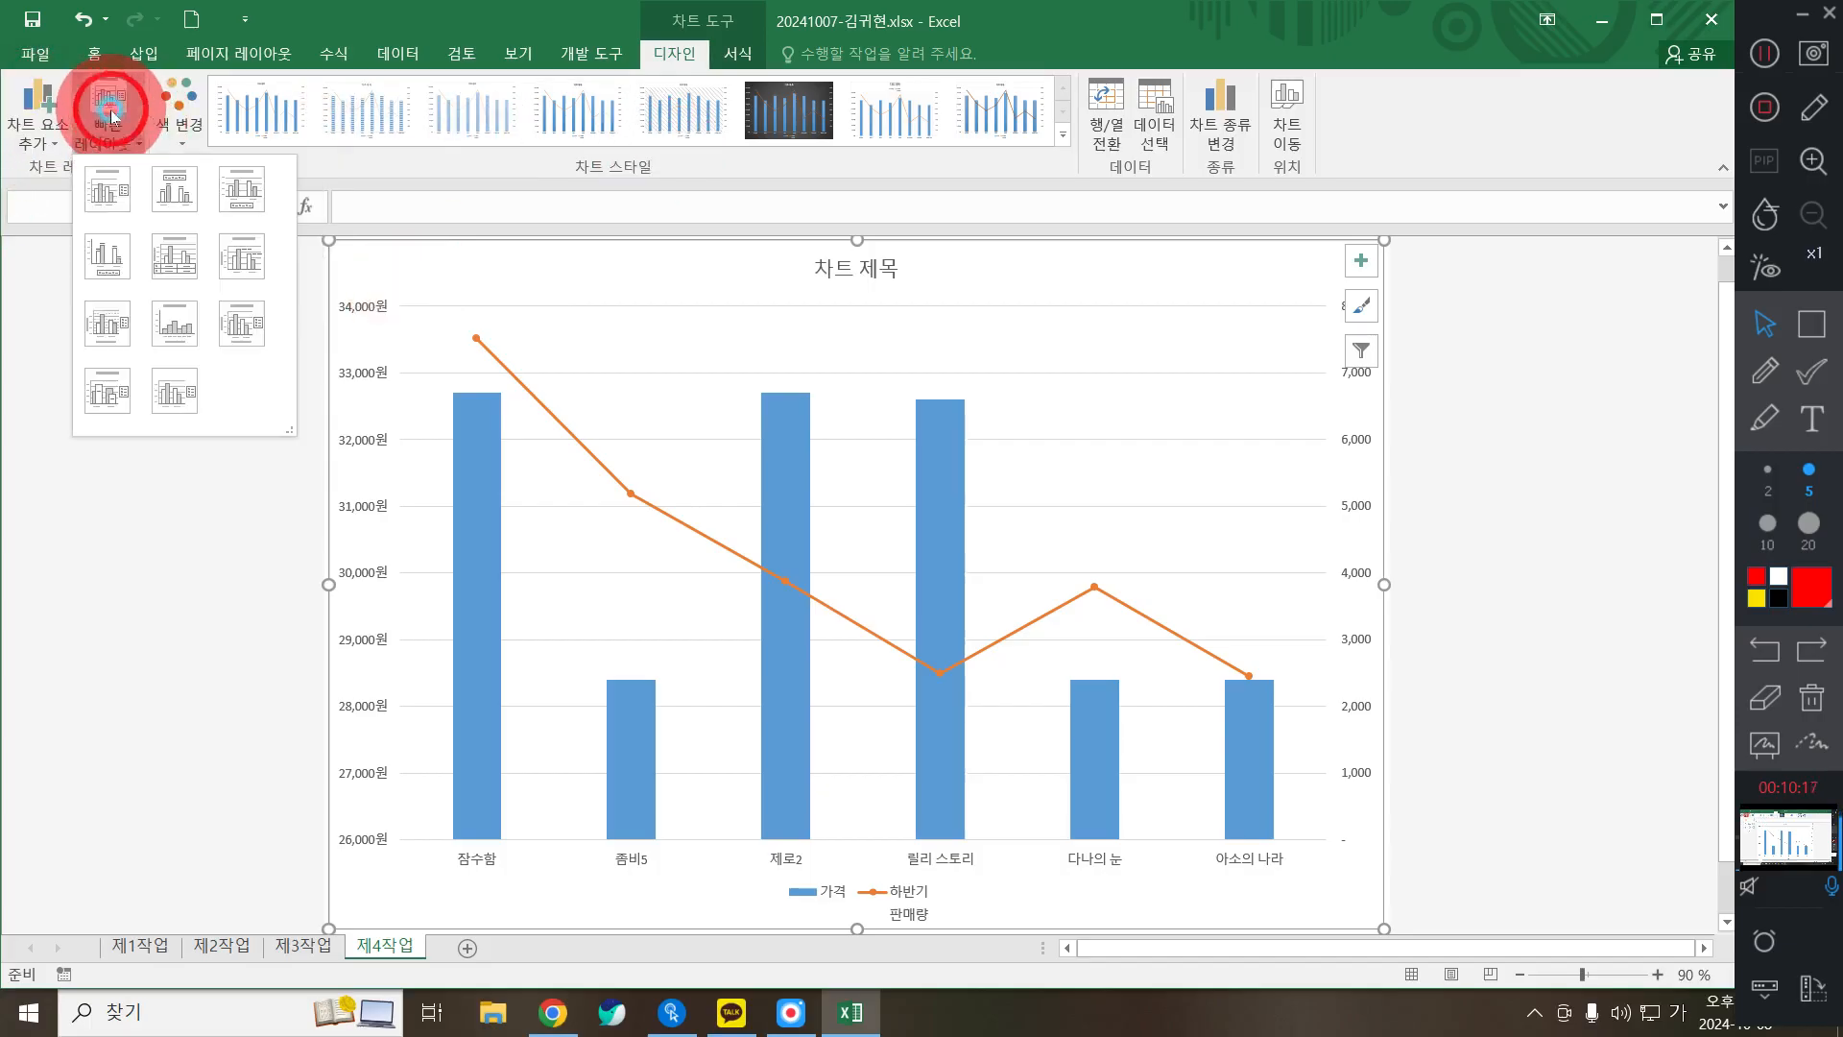
pyautogui.click(235, 196)
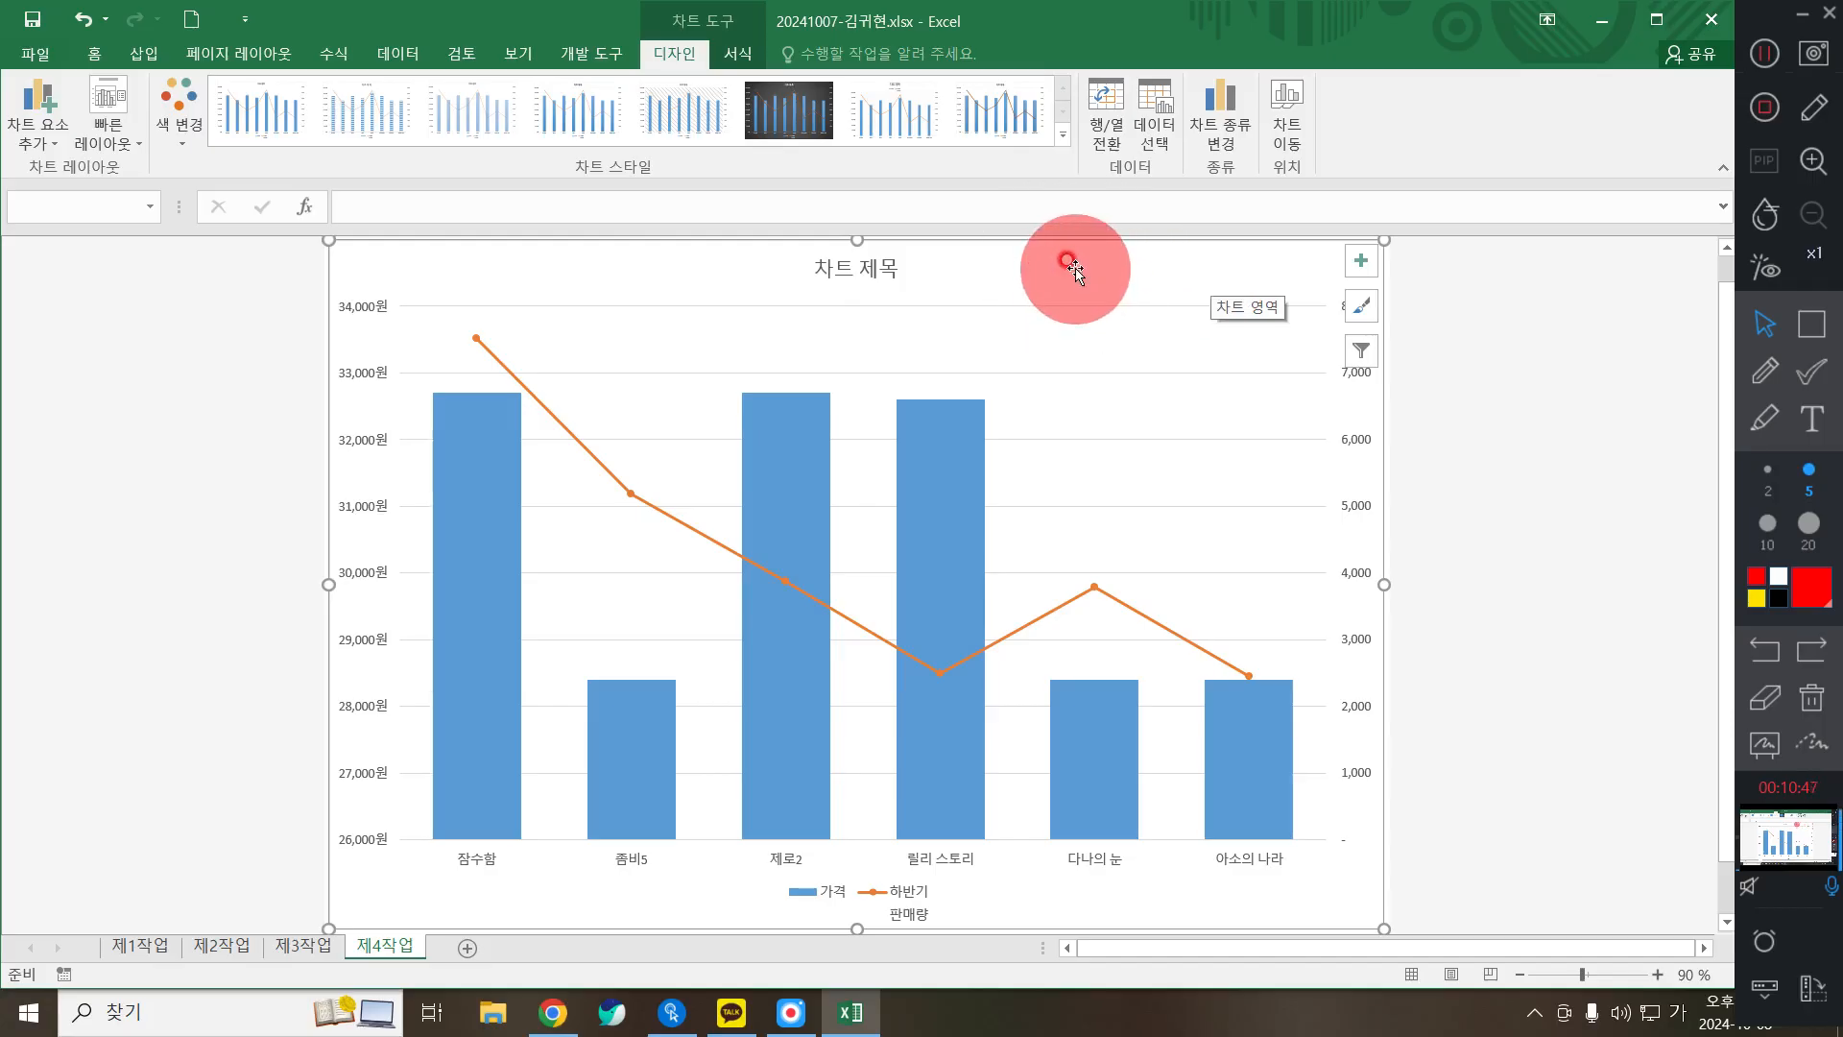
# Step: Set the font of the whole chart area to 굴림, size 11
pyautogui.click(94, 53)
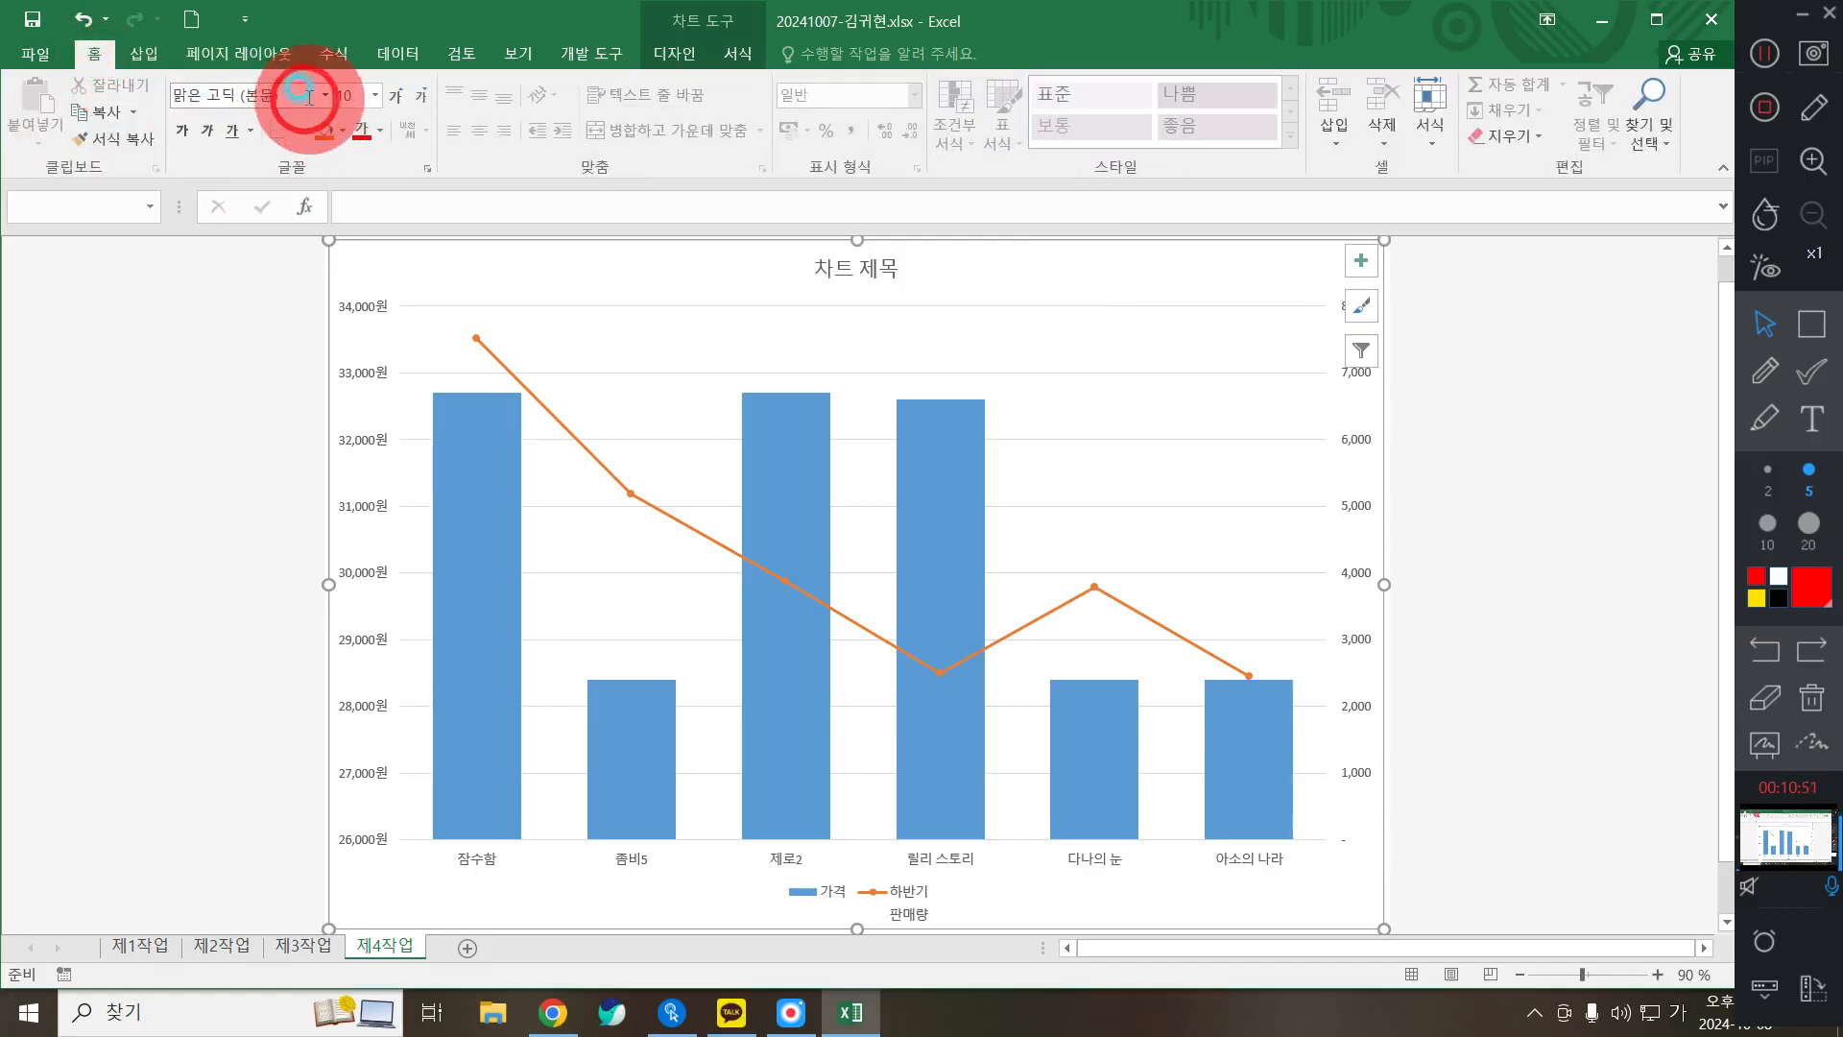
pyautogui.click(307, 94)
pyautogui.write('굴림')
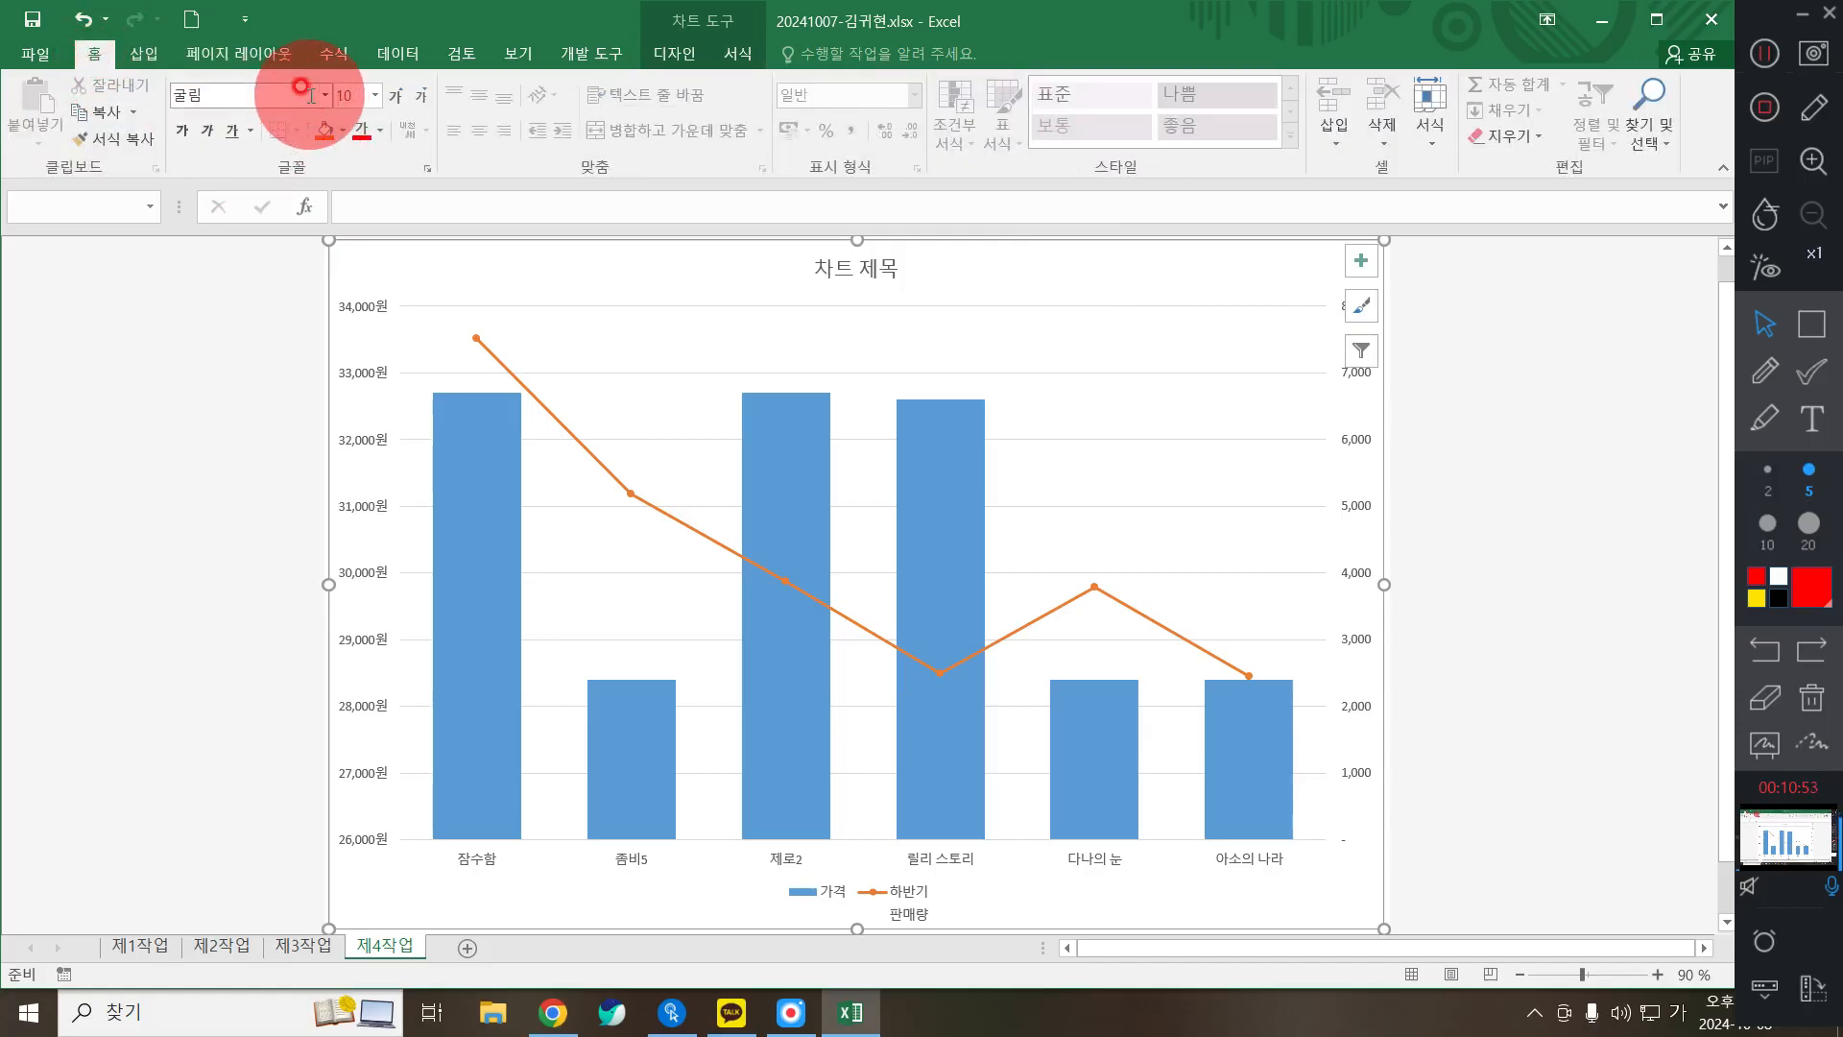
pyautogui.press('Return')
pyautogui.click(363, 97)
pyautogui.write('11')
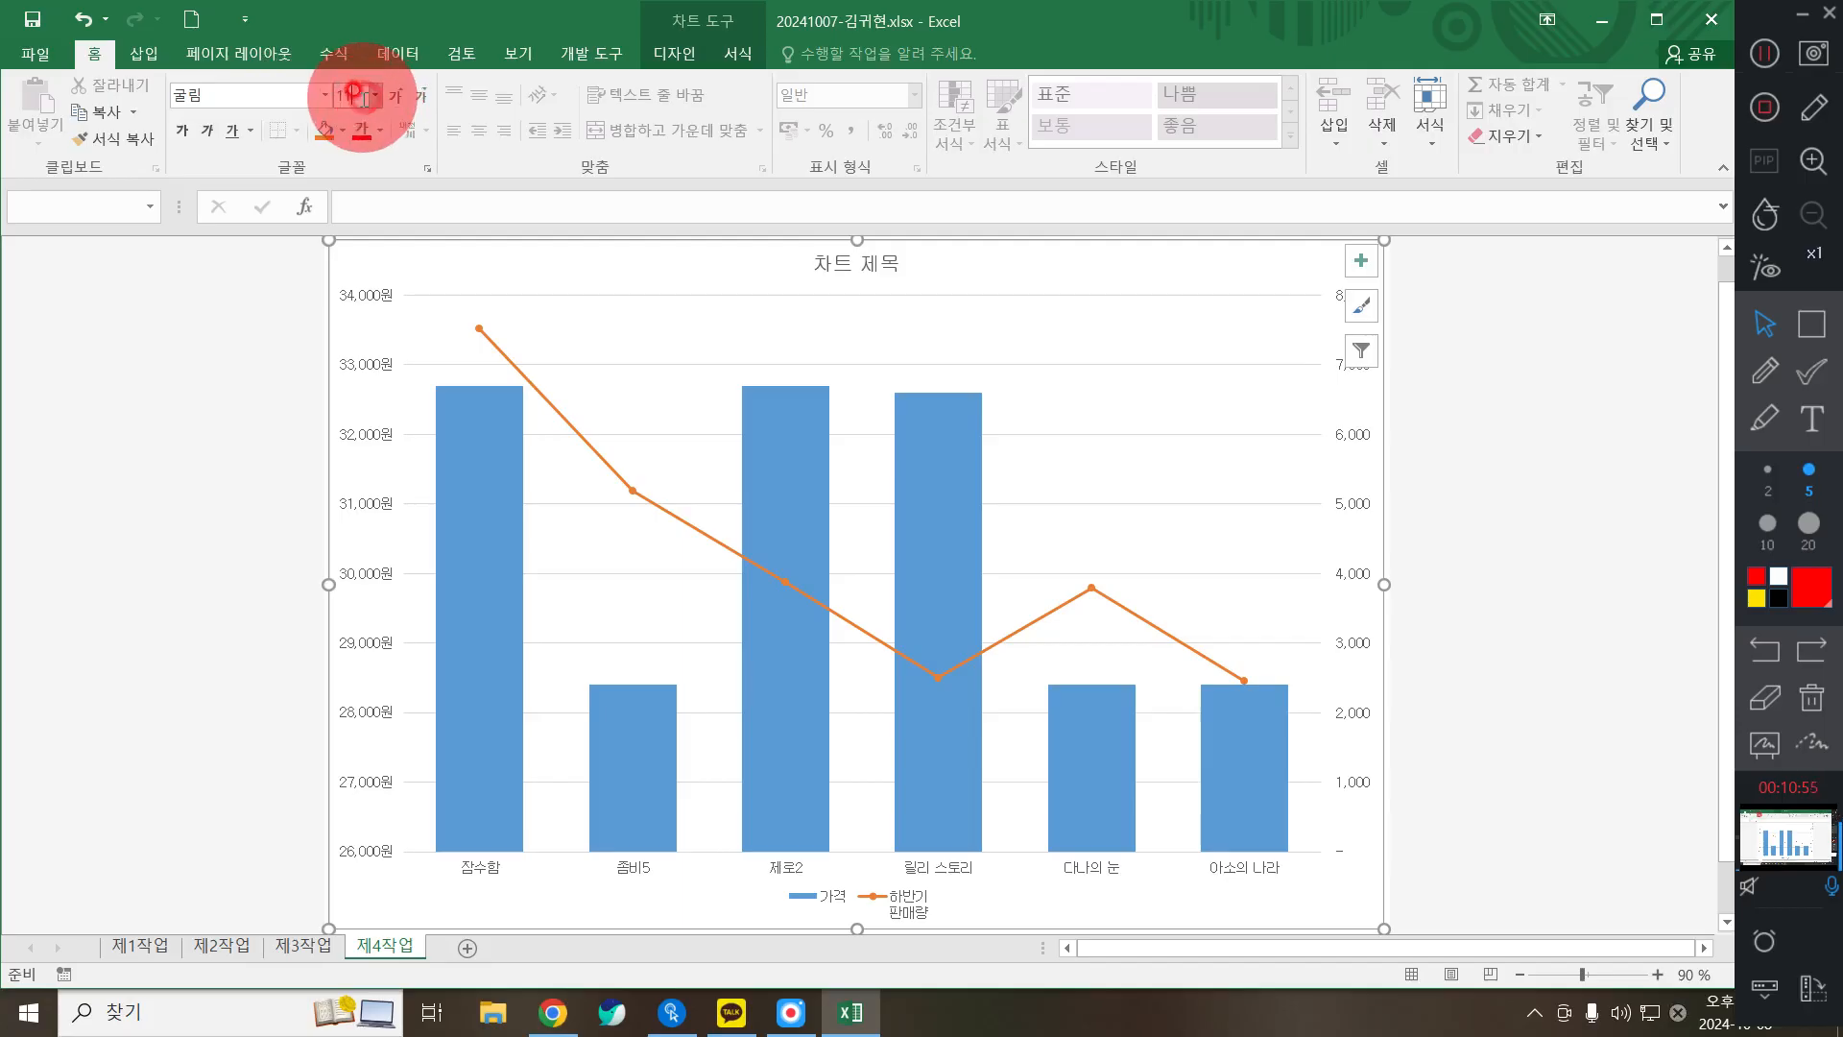
pyautogui.press('Return')
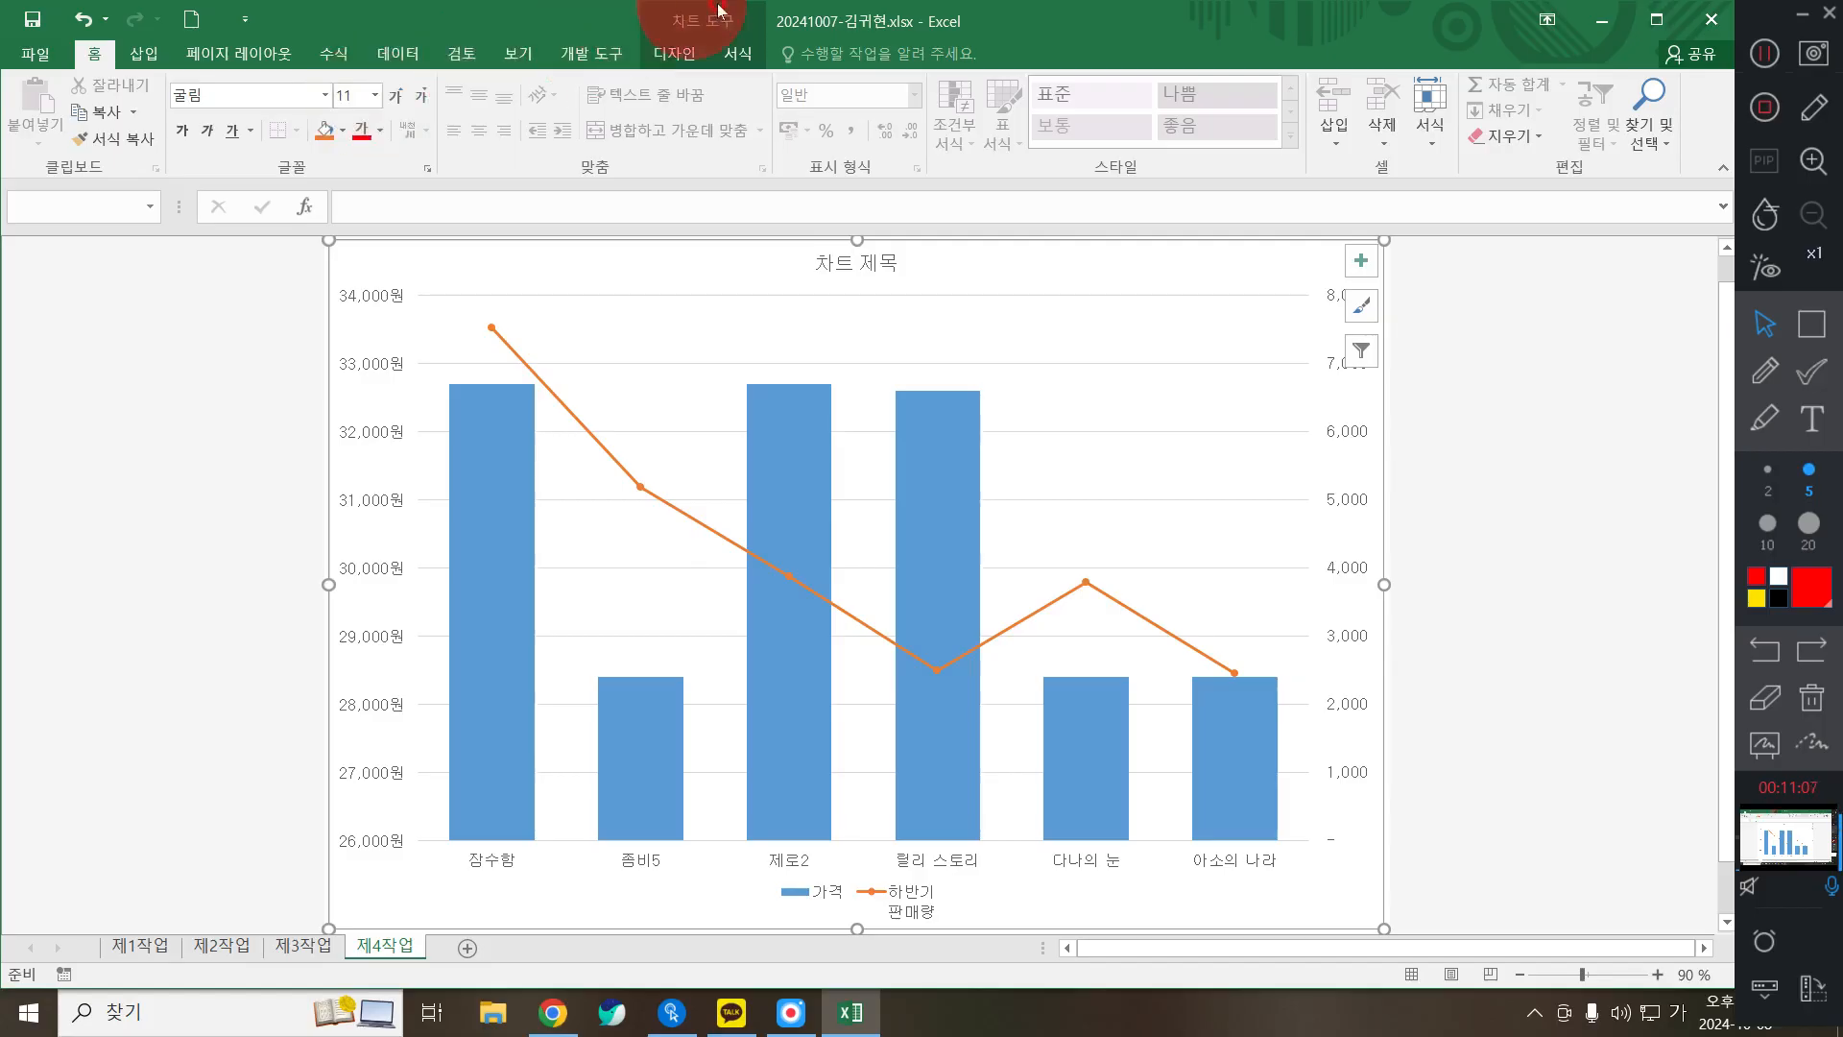
# Step: Fill the chart area with the 파랑 박엽지 texture
pyautogui.click(740, 55)
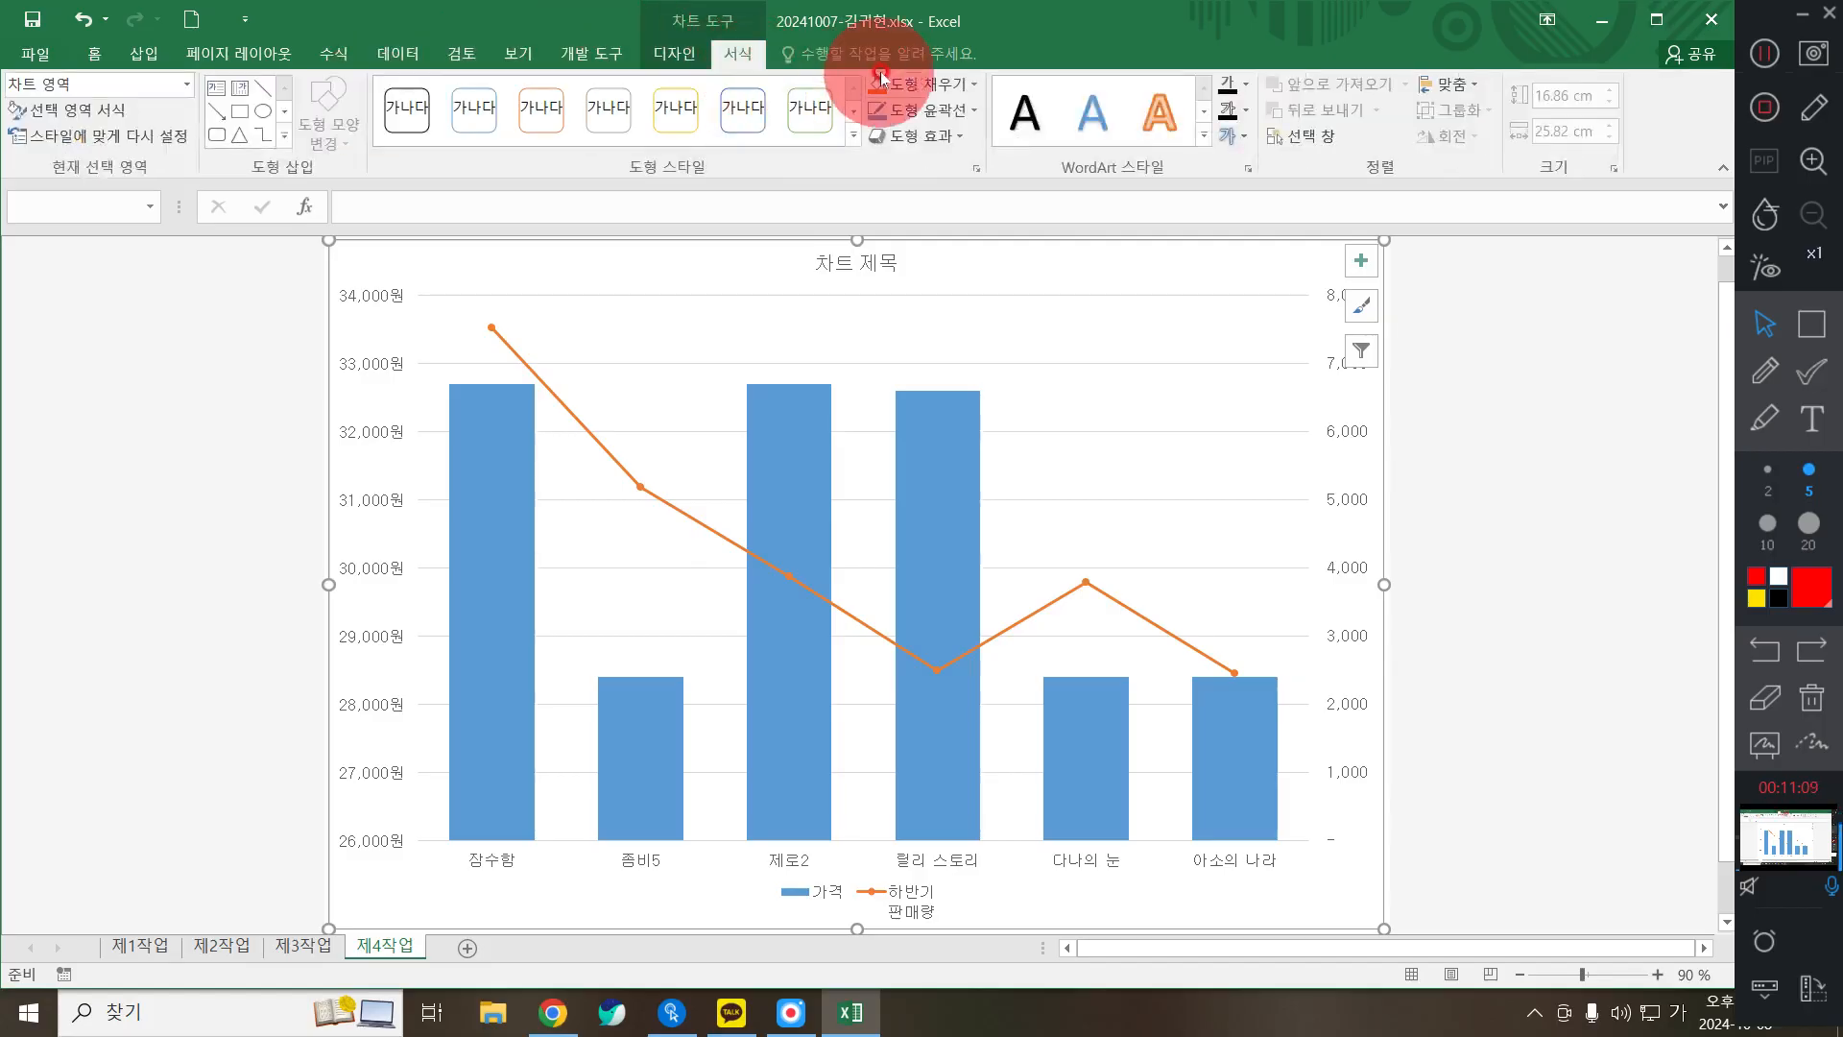
pyautogui.click(921, 83)
pyautogui.moveTo(965, 434)
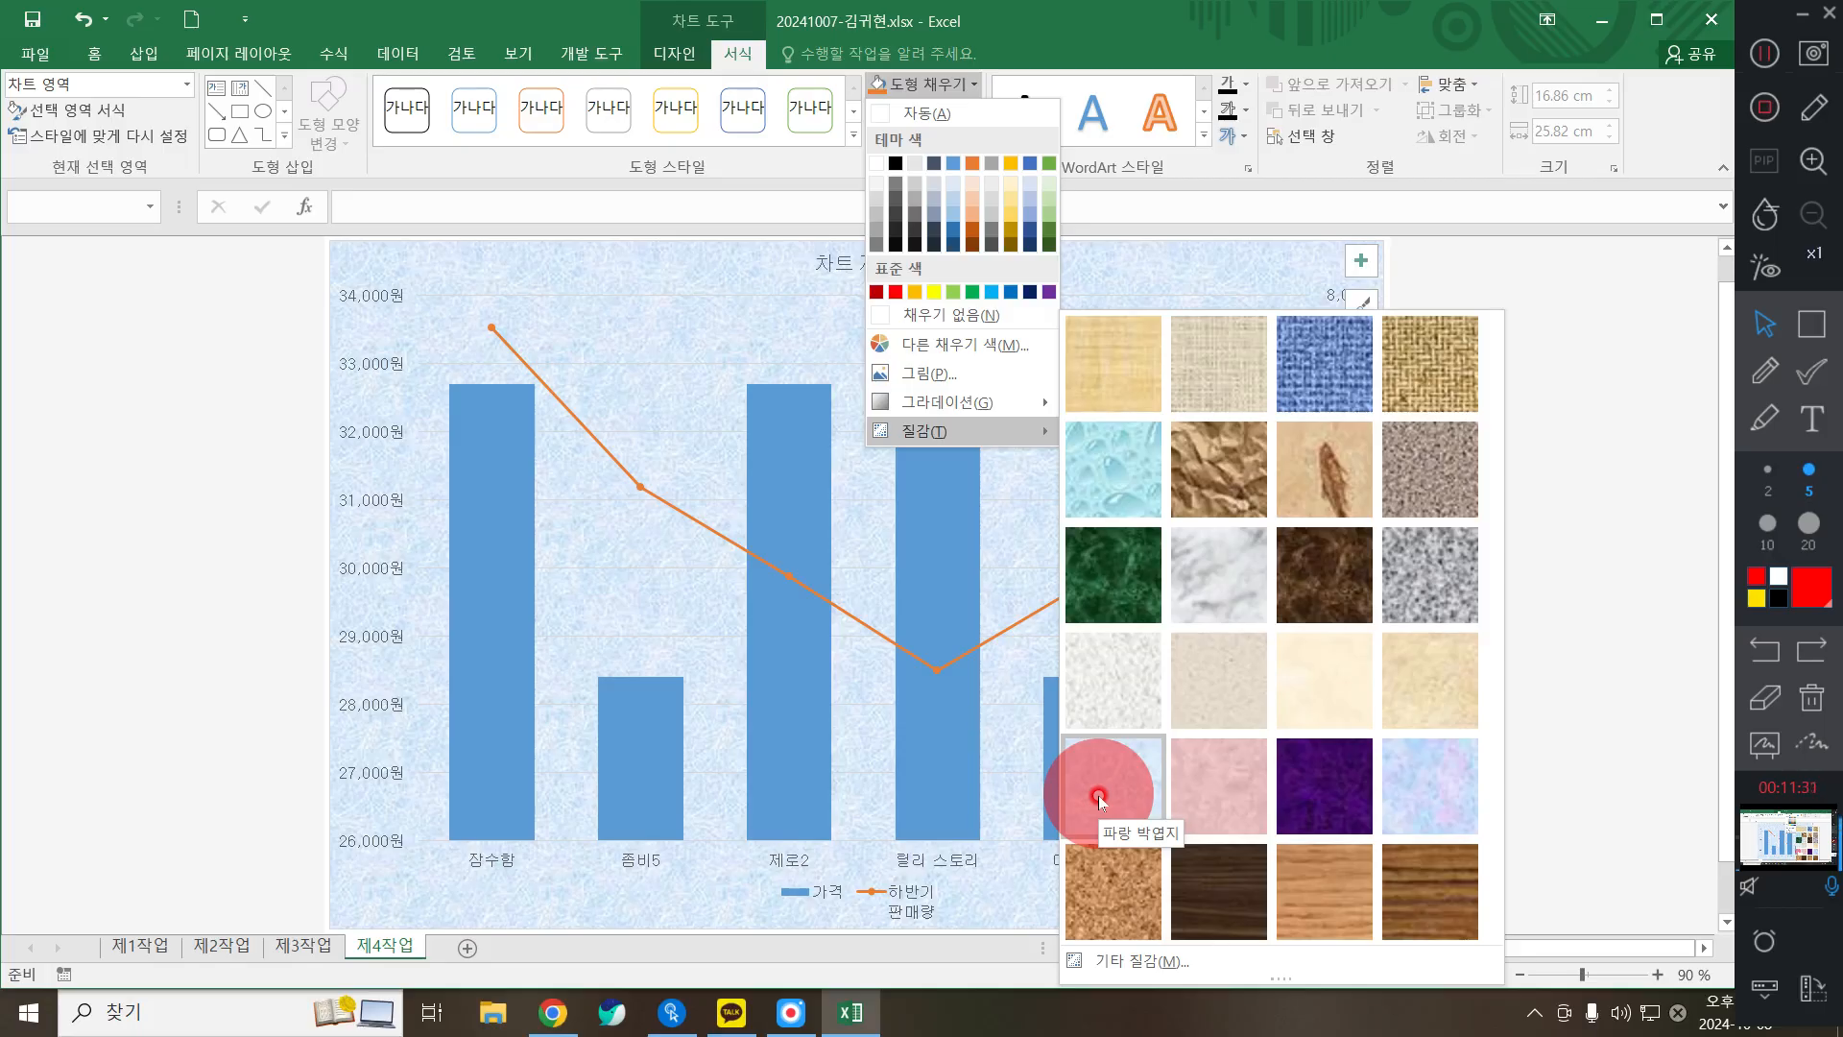
pyautogui.click(1099, 799)
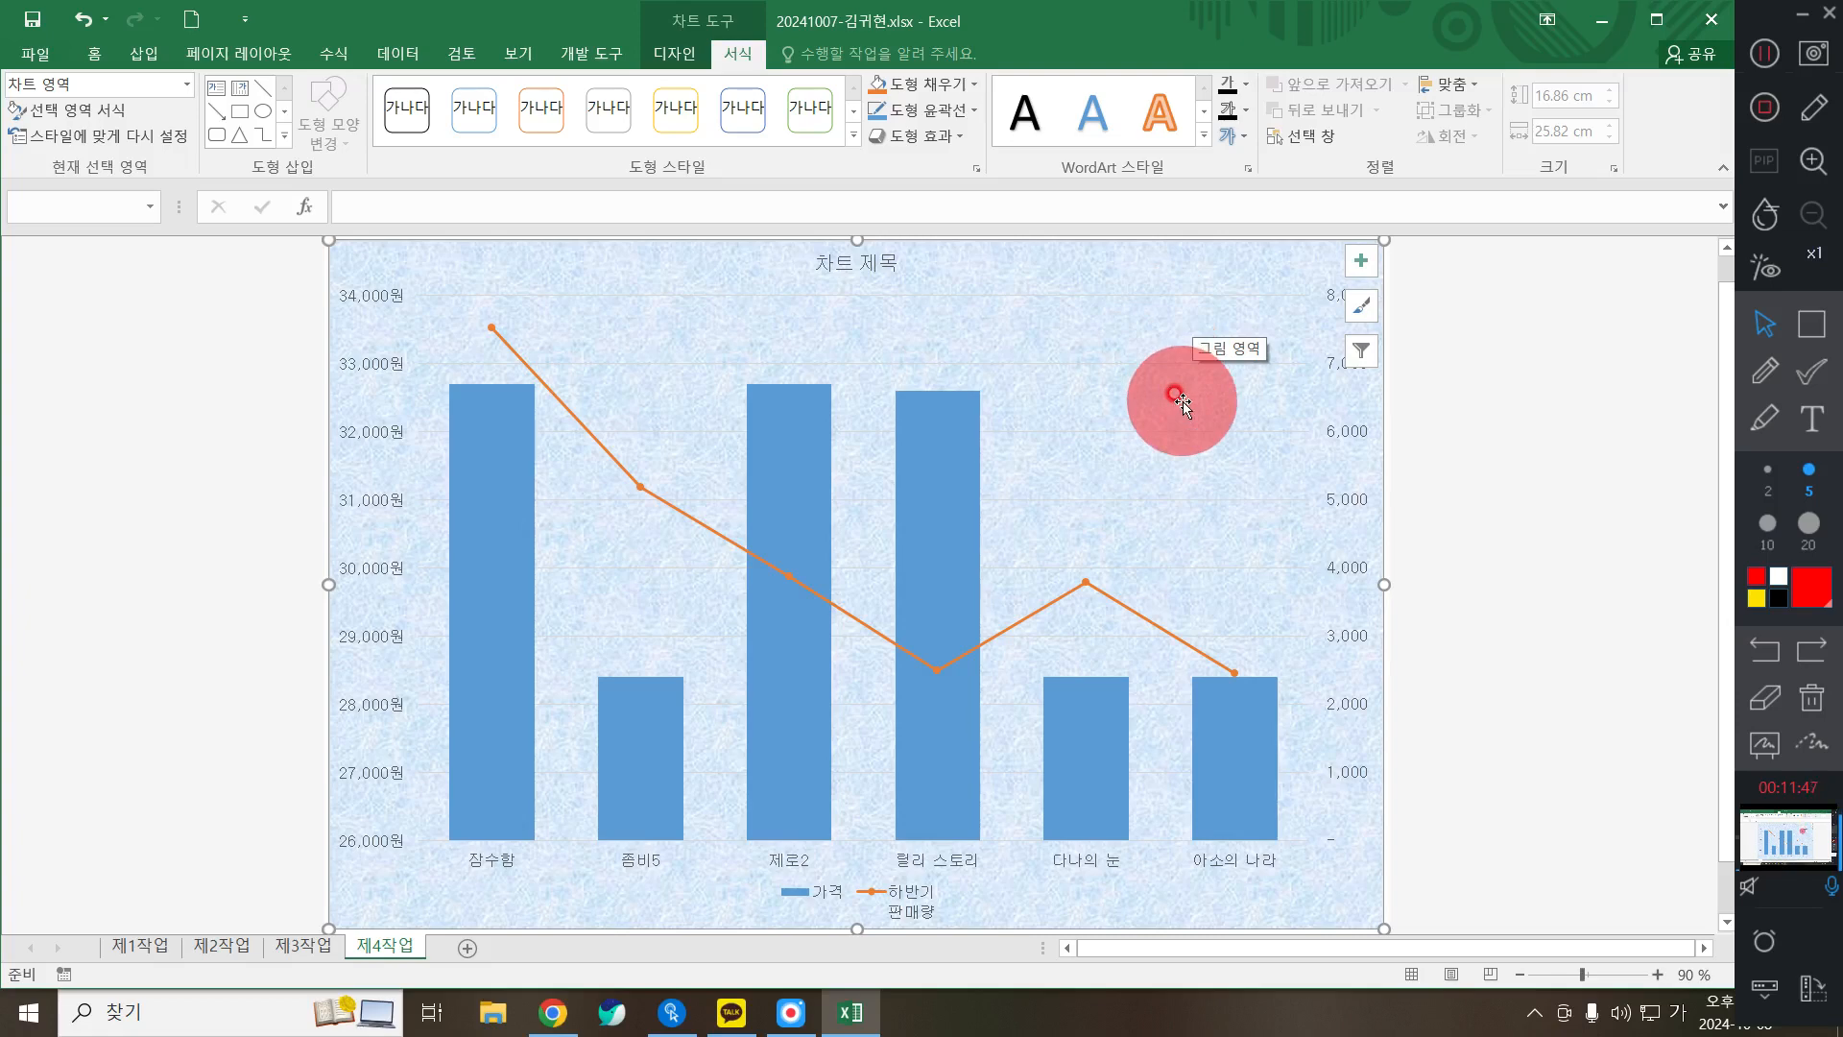
# Step: Fill the chart's plot area with solid white
pyautogui.press('ctrl')
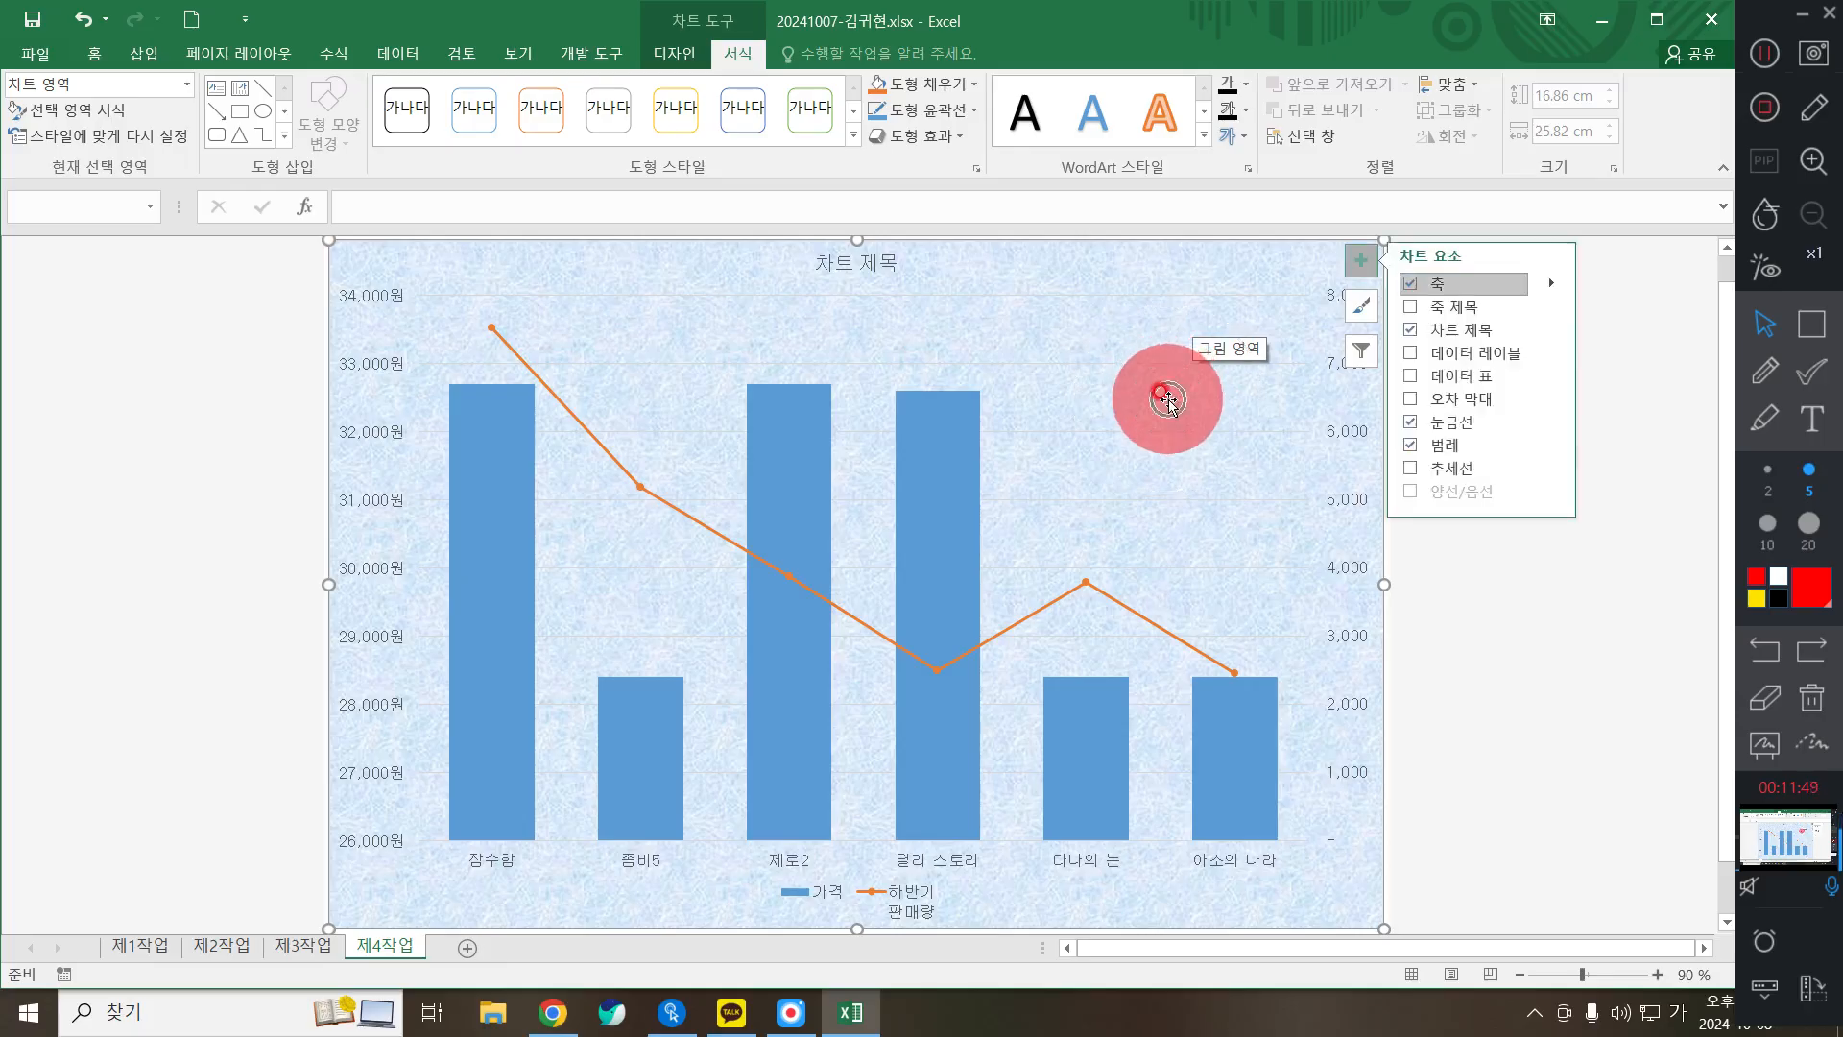
pyautogui.click(1167, 399)
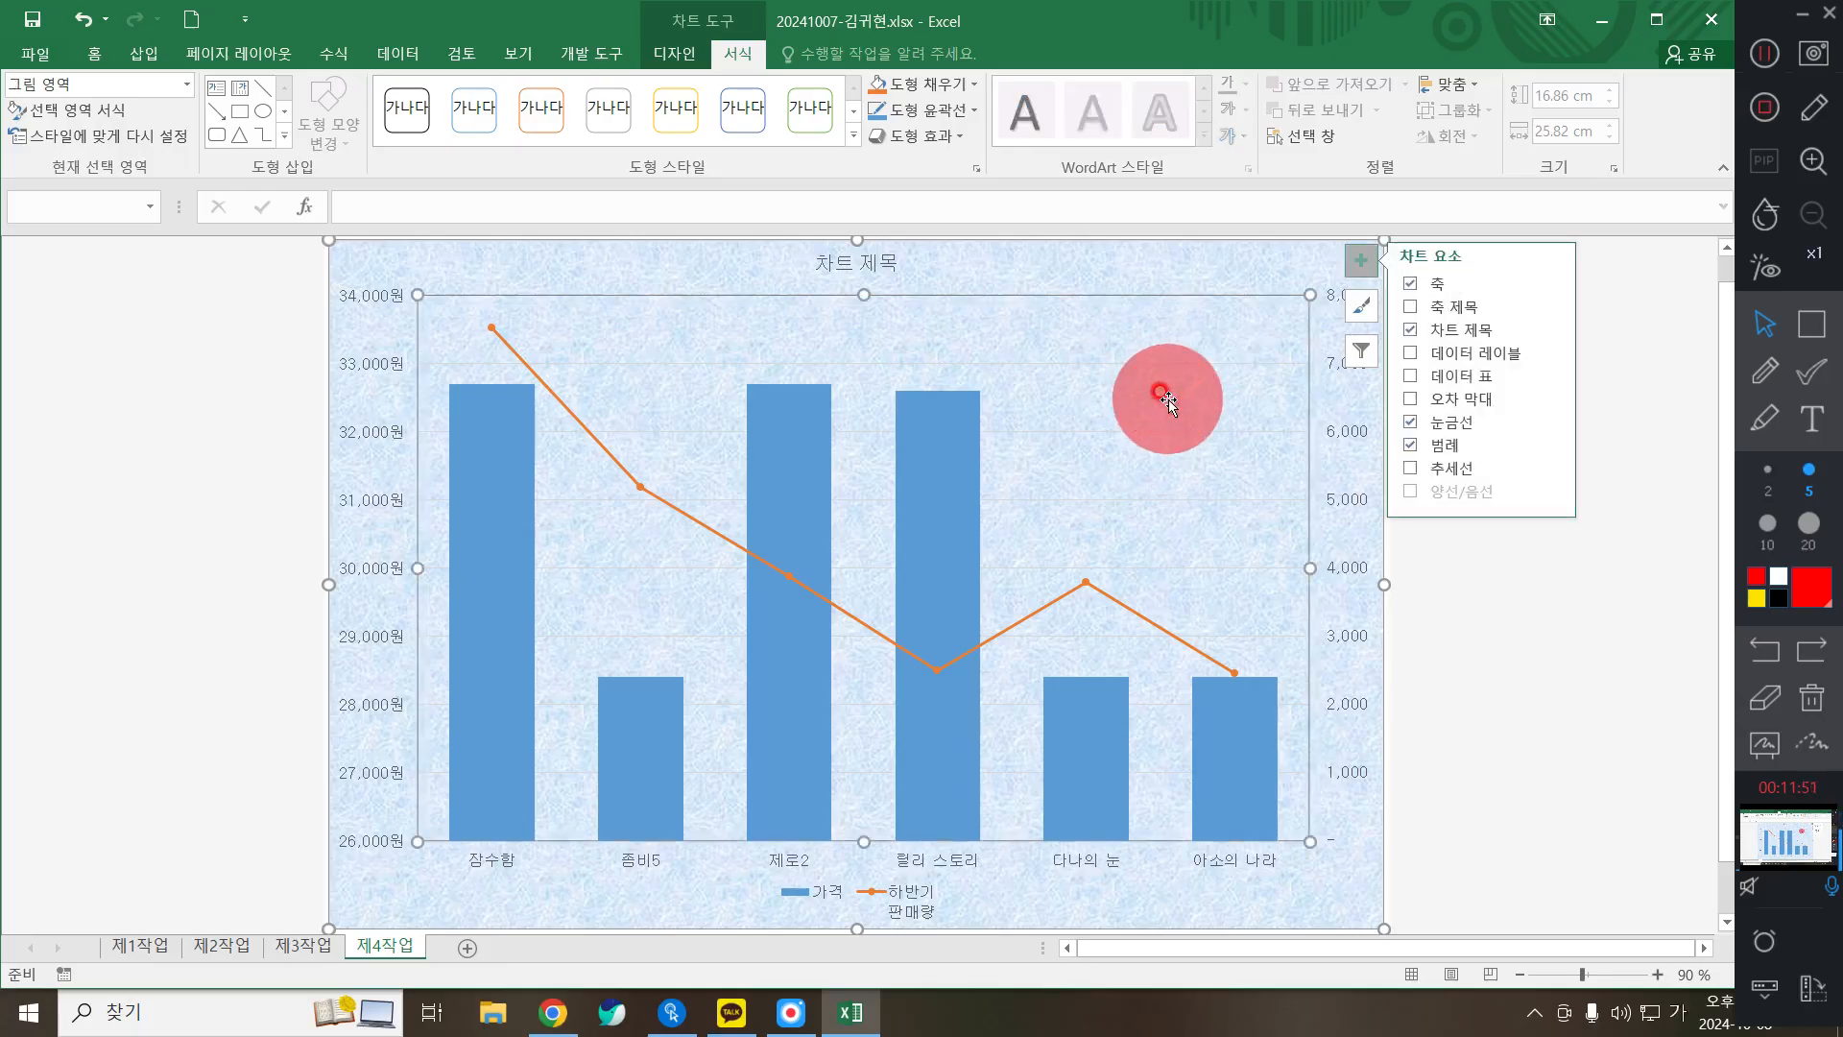
pyautogui.click(1360, 261)
pyautogui.click(916, 84)
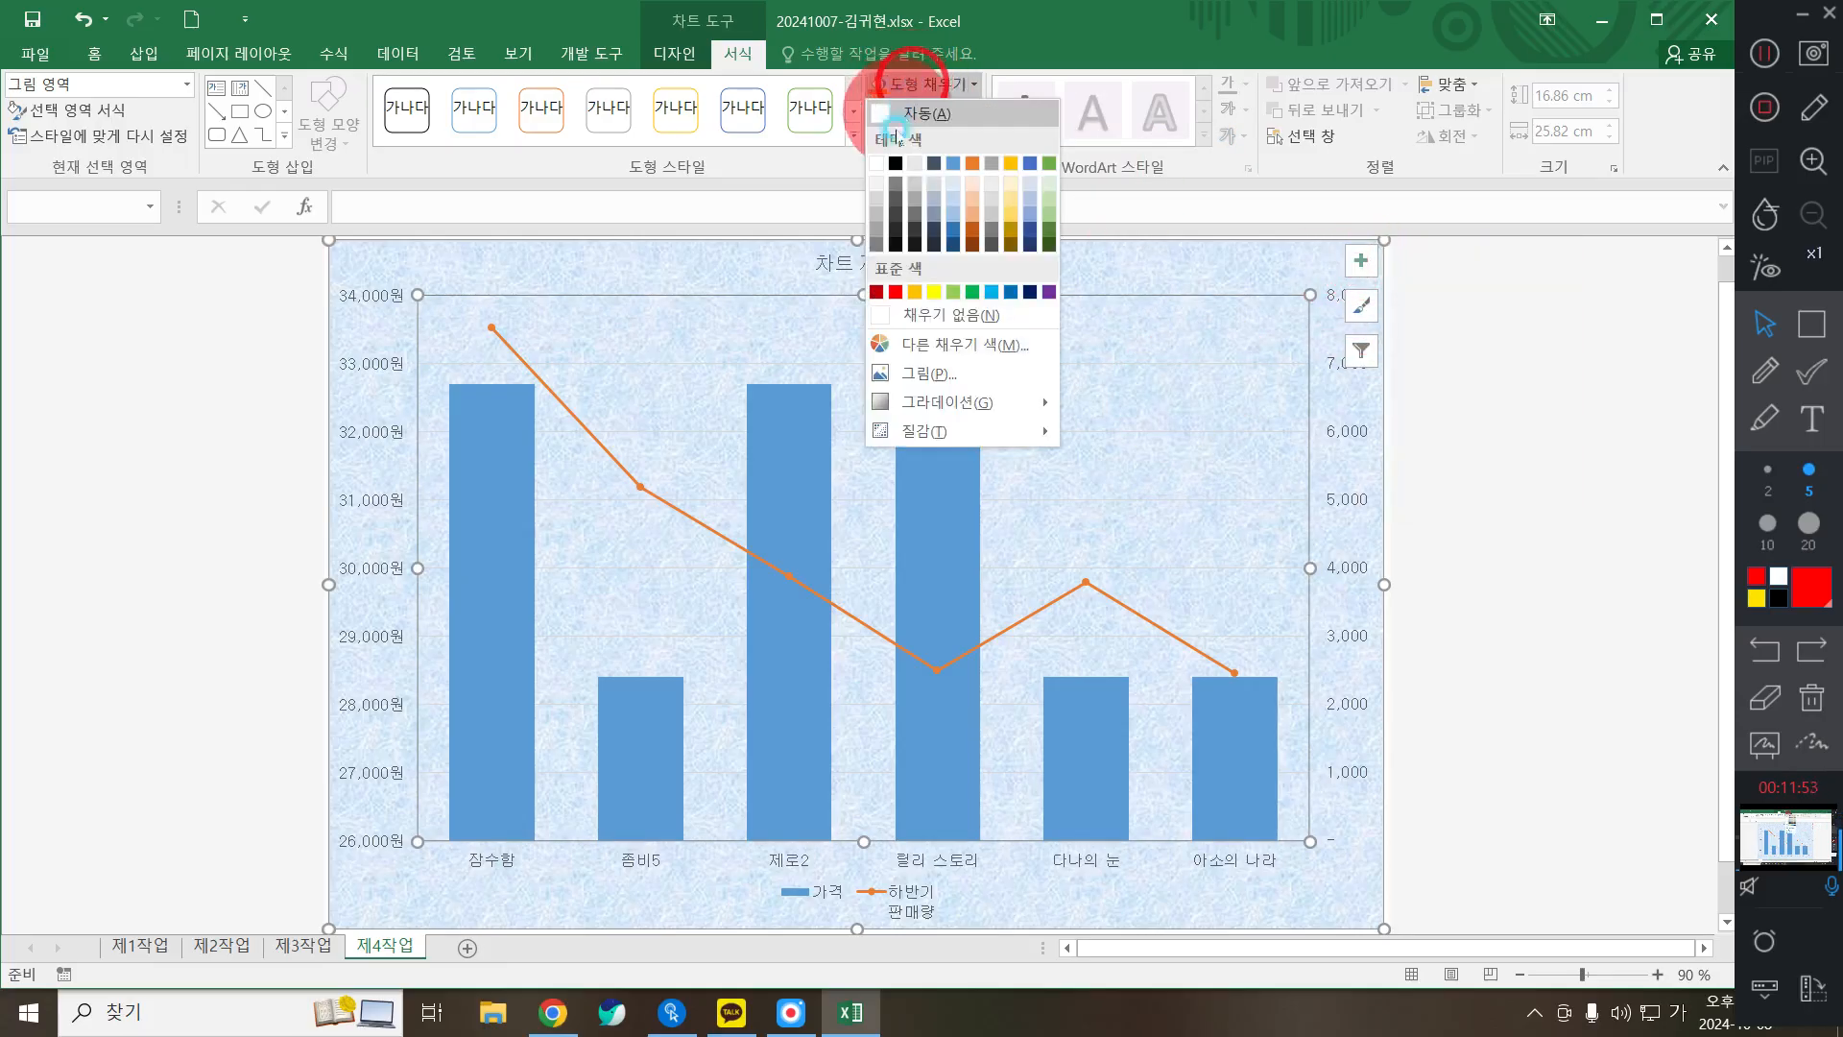
pyautogui.click(876, 163)
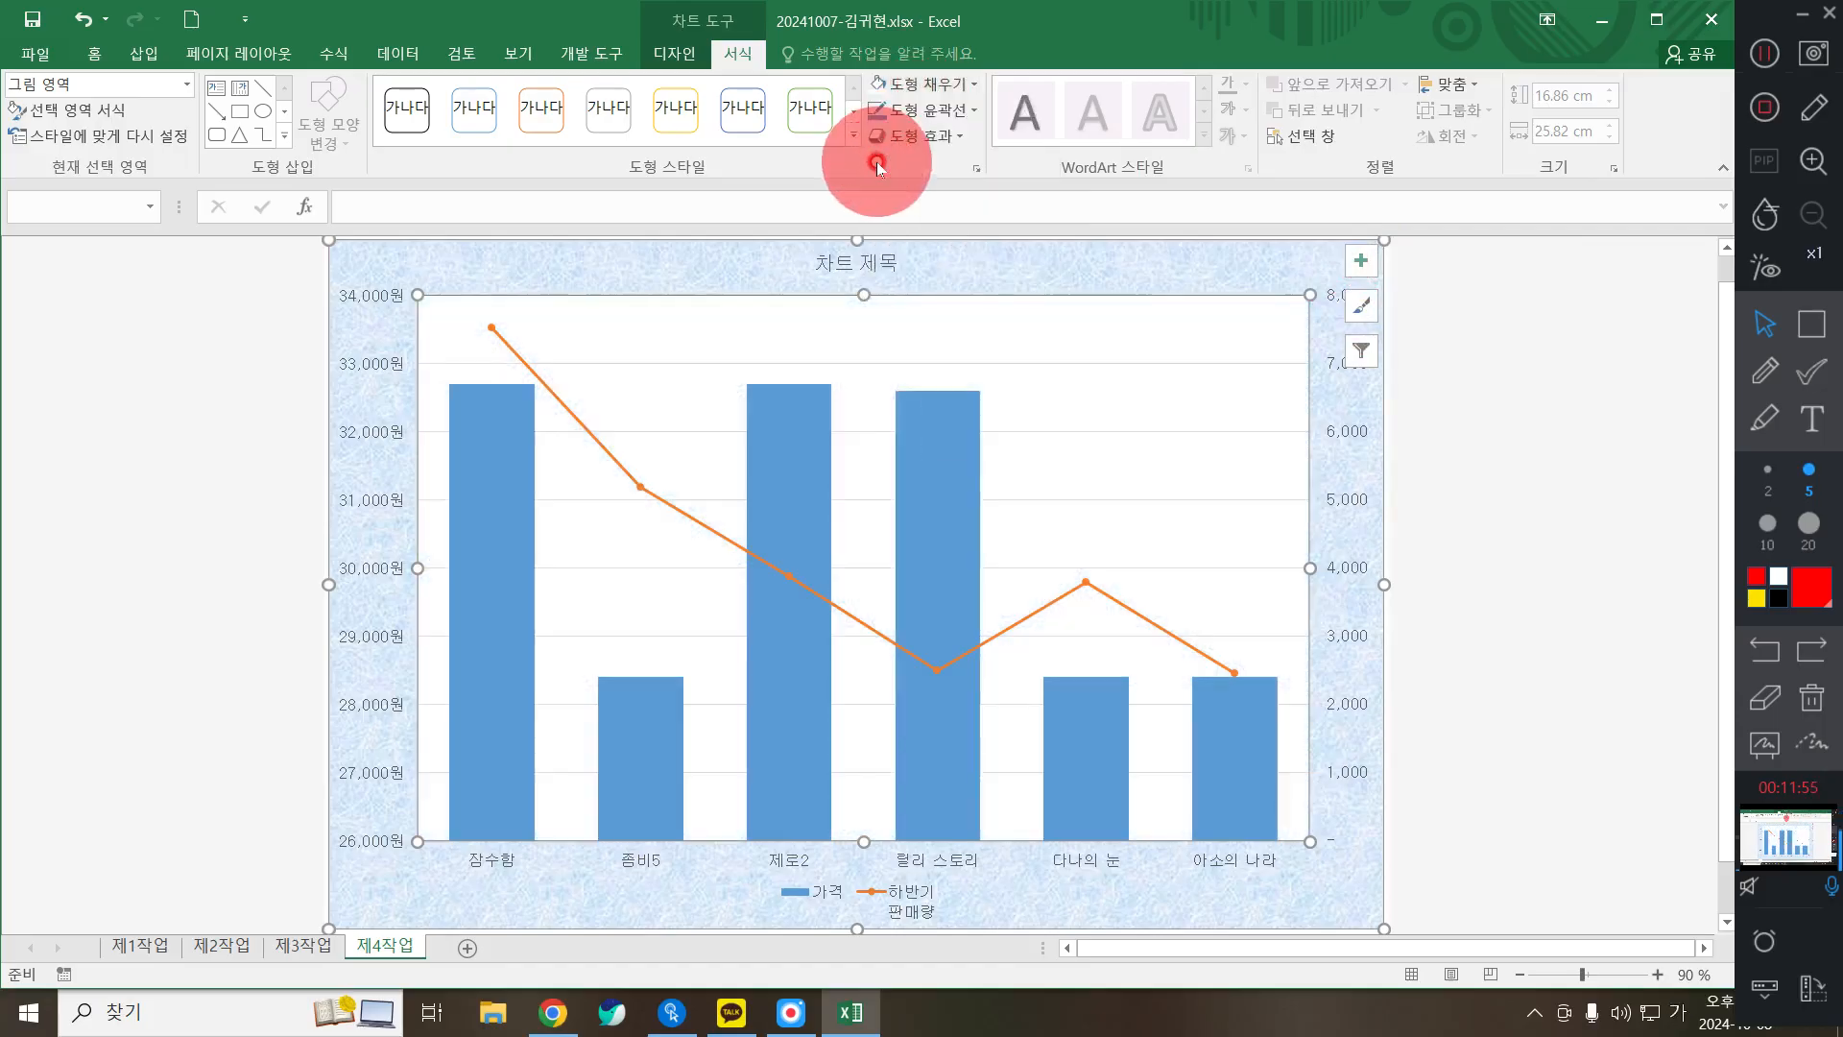
# Step: Format the chart title text as 20 pt bold
pyautogui.click(869, 277)
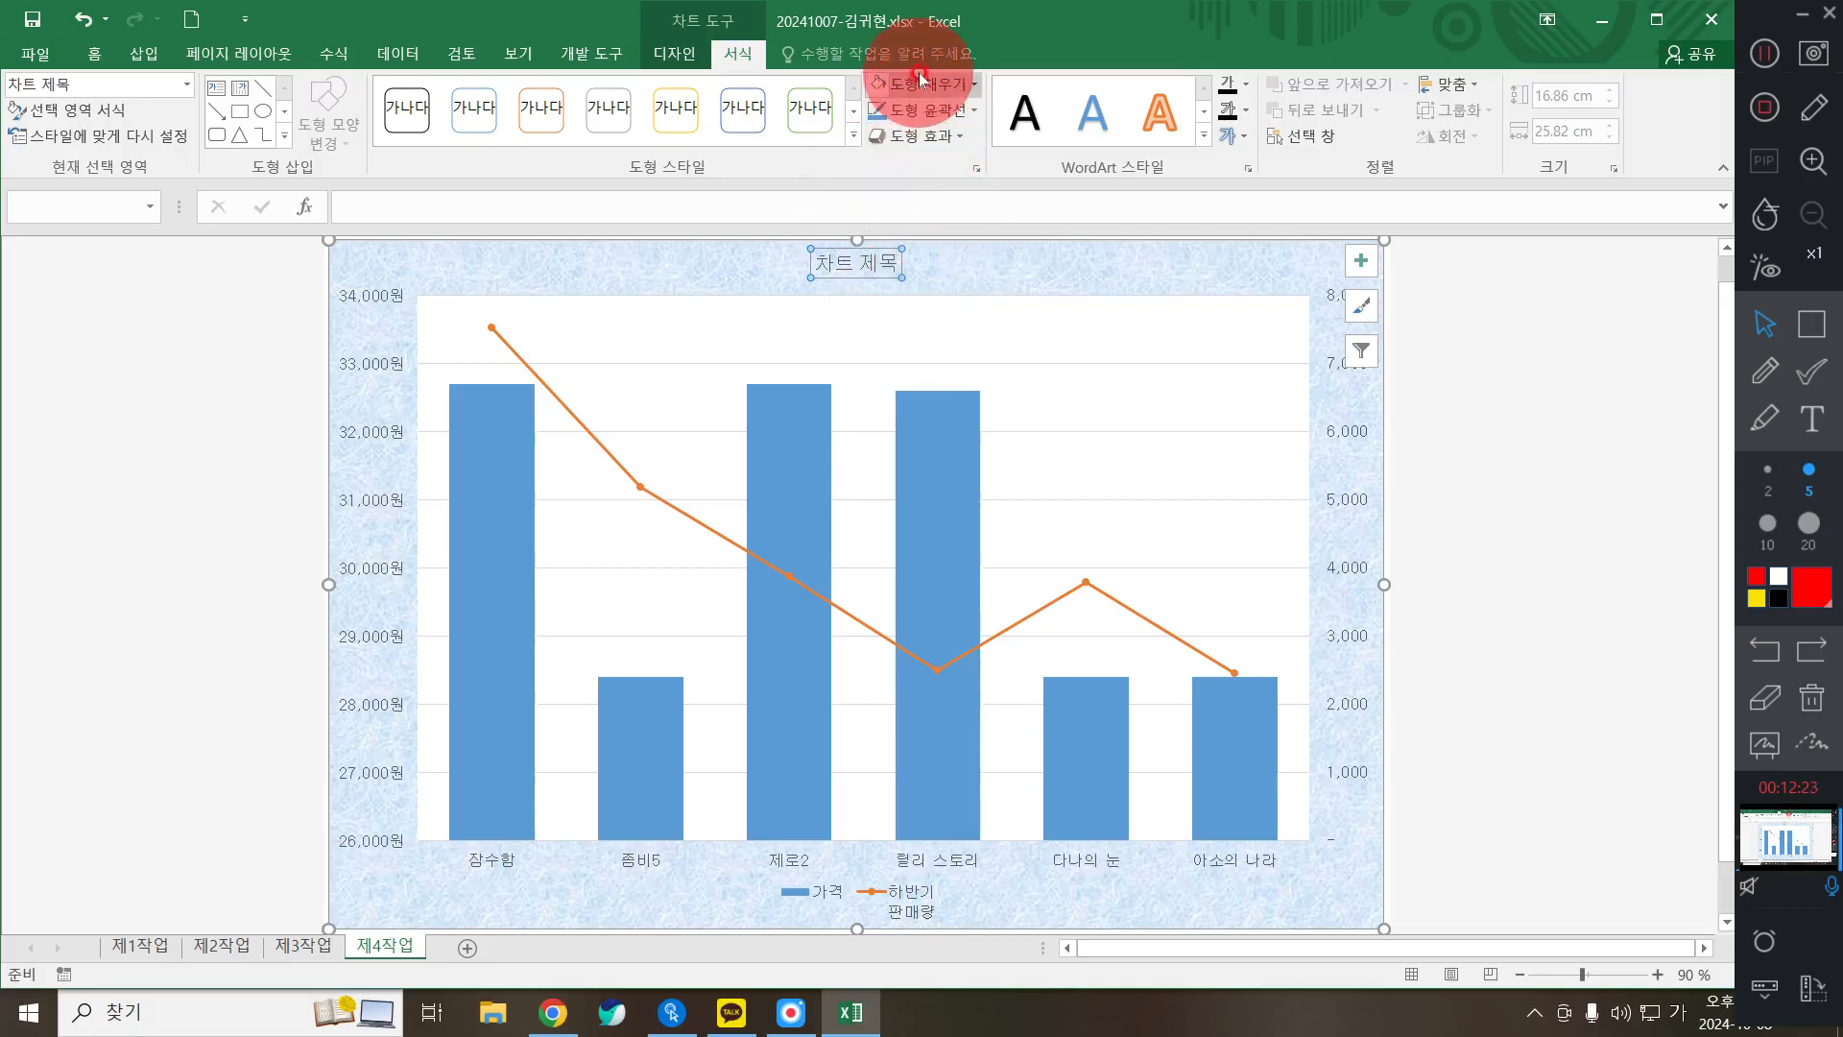
pyautogui.click(94, 55)
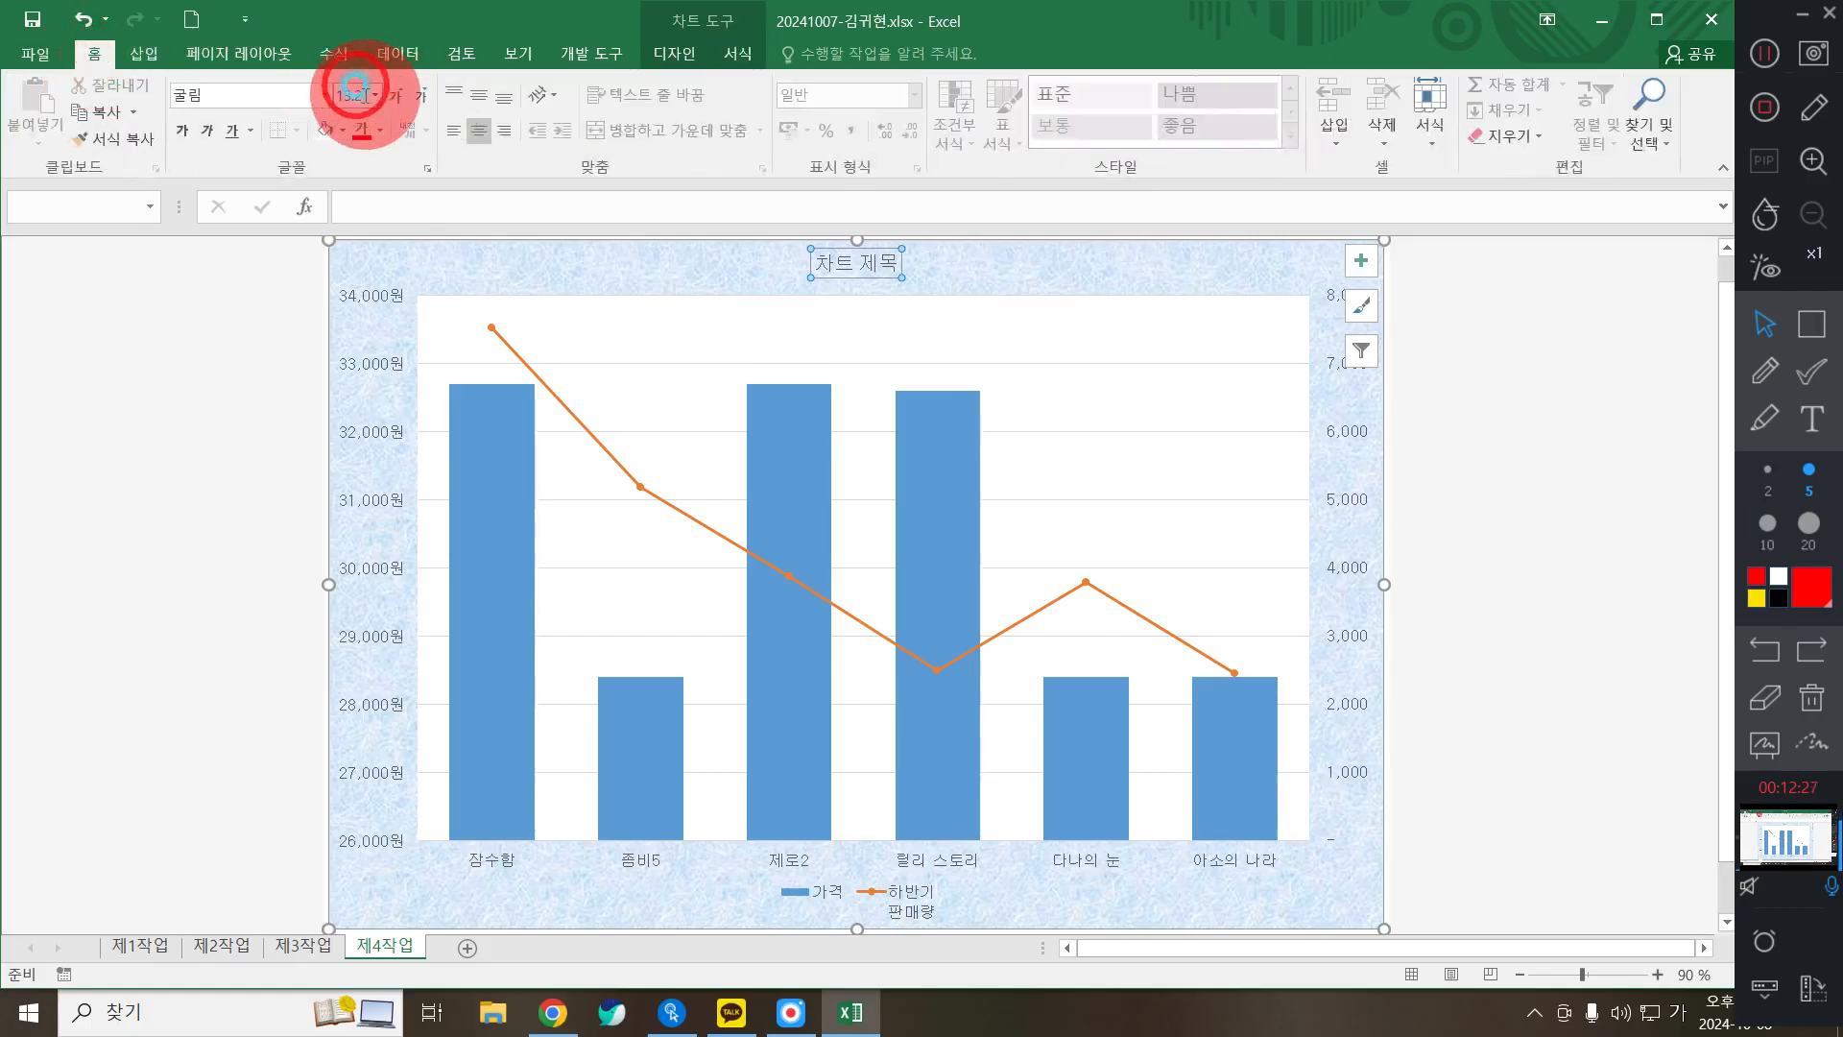
pyautogui.click(354, 94)
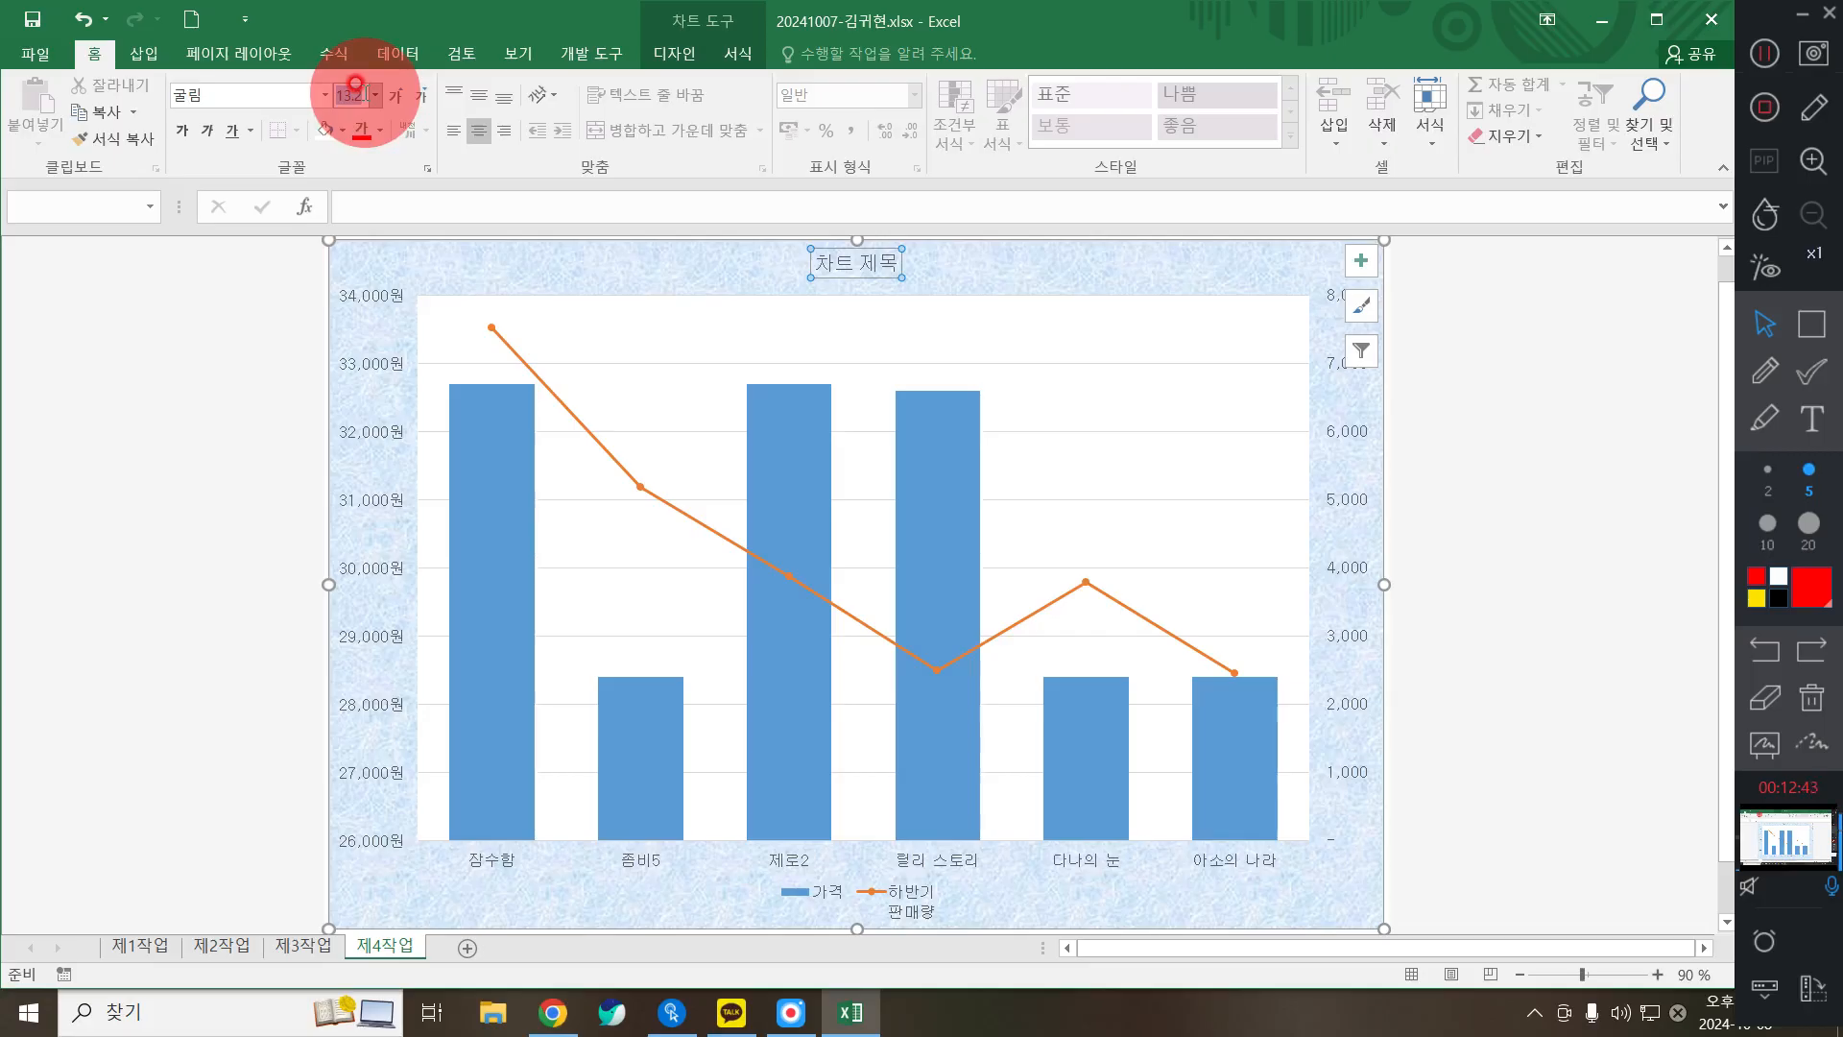
pyautogui.write('20')
pyautogui.press('Return')
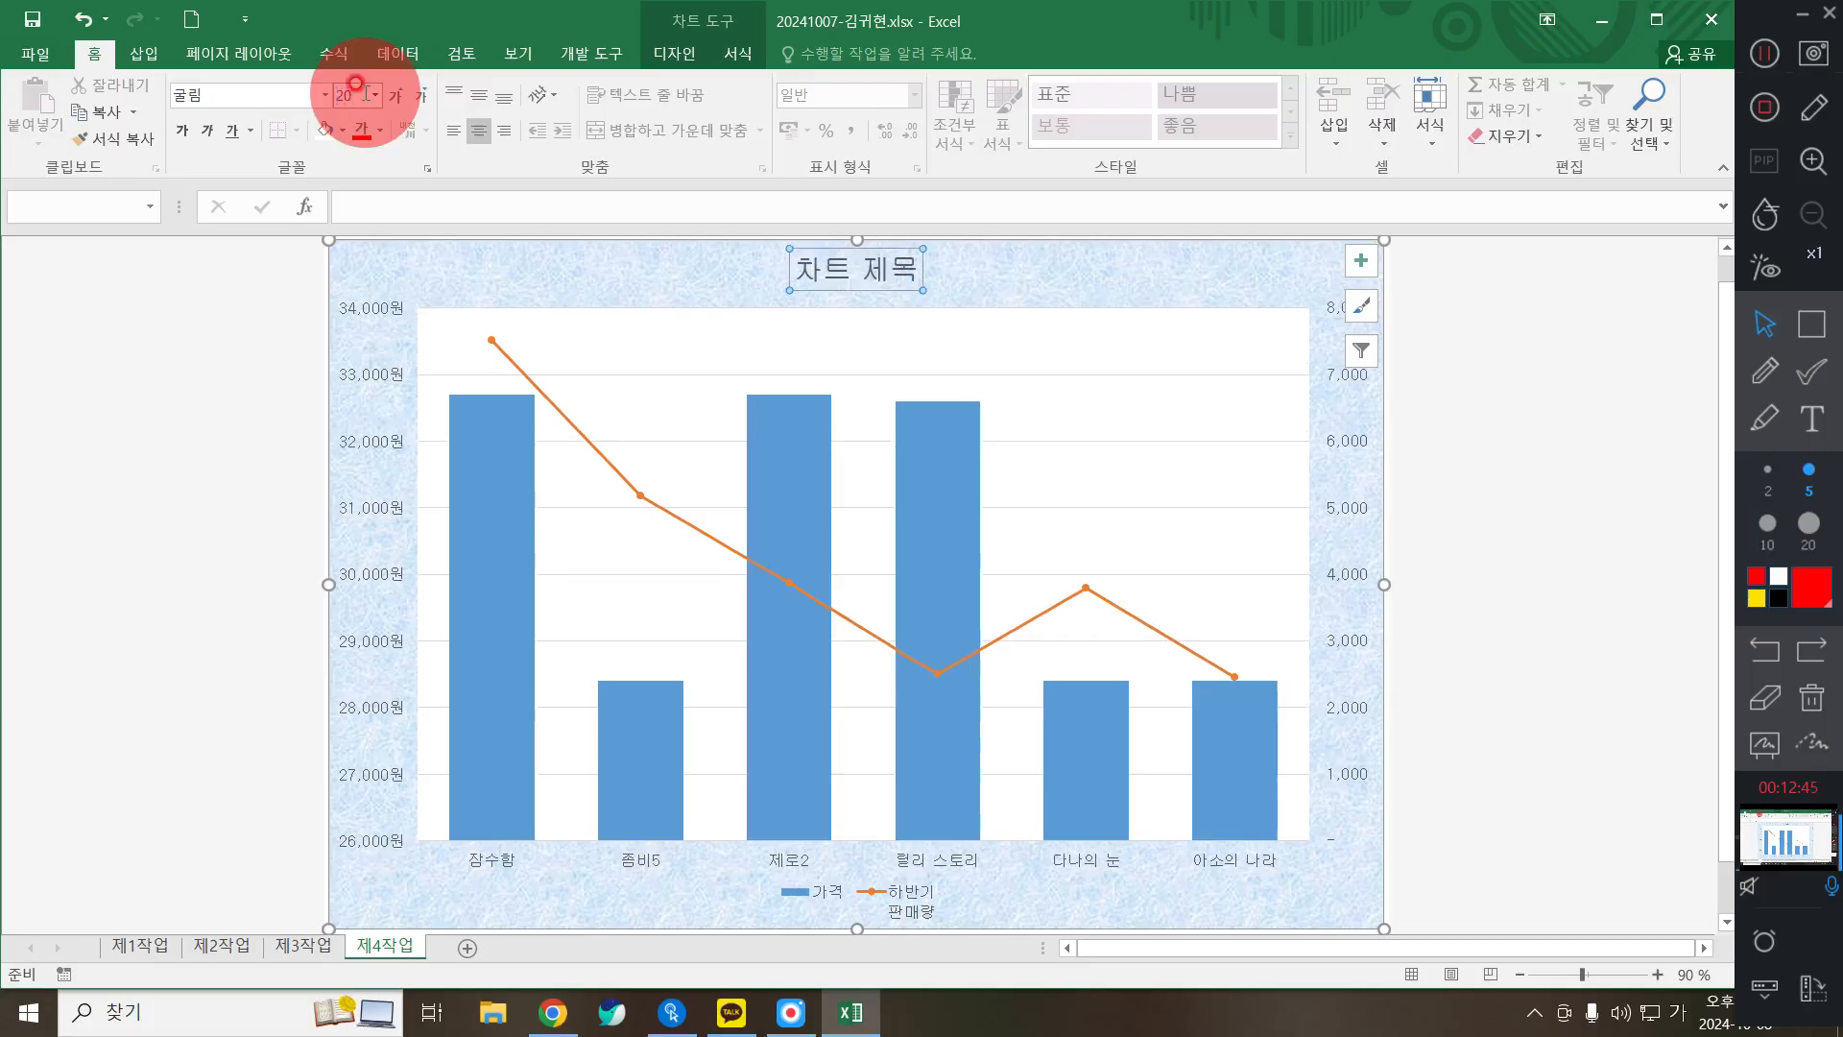
pyautogui.click(177, 130)
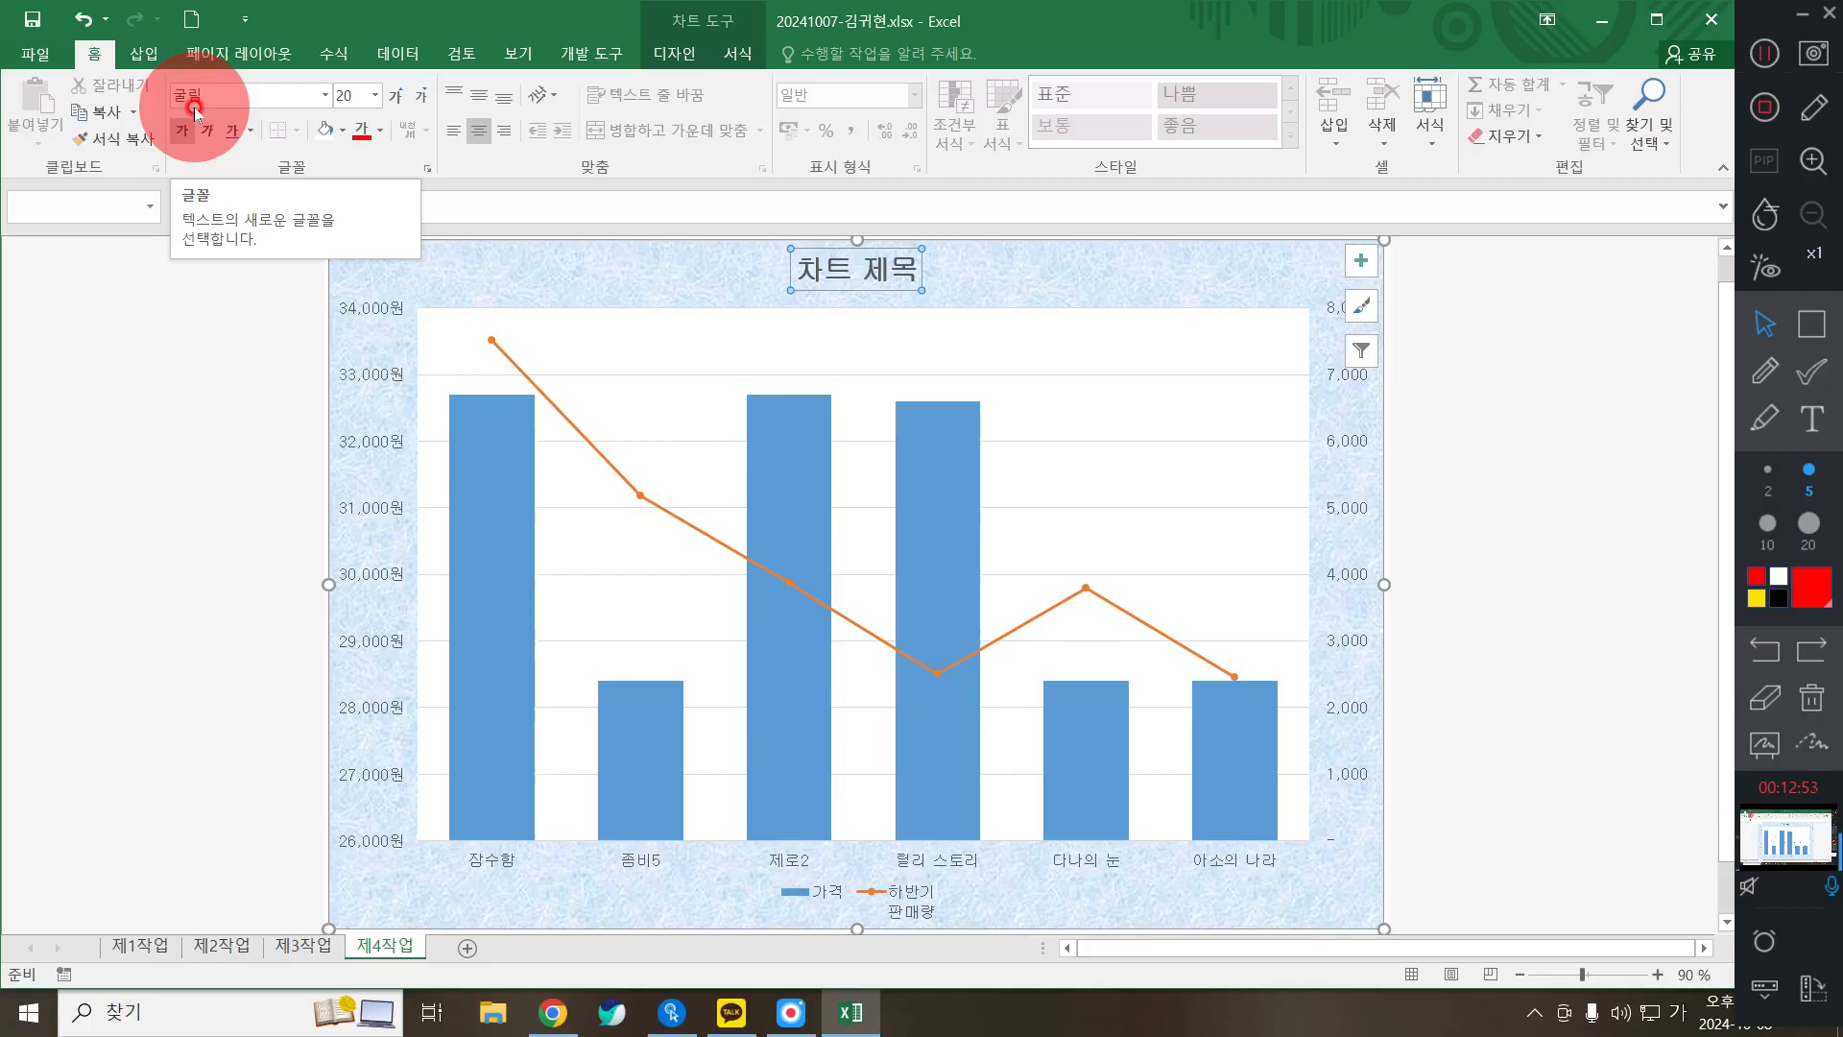
# Step: Give the chart title box a white fill and a black outline
pyautogui.click(737, 55)
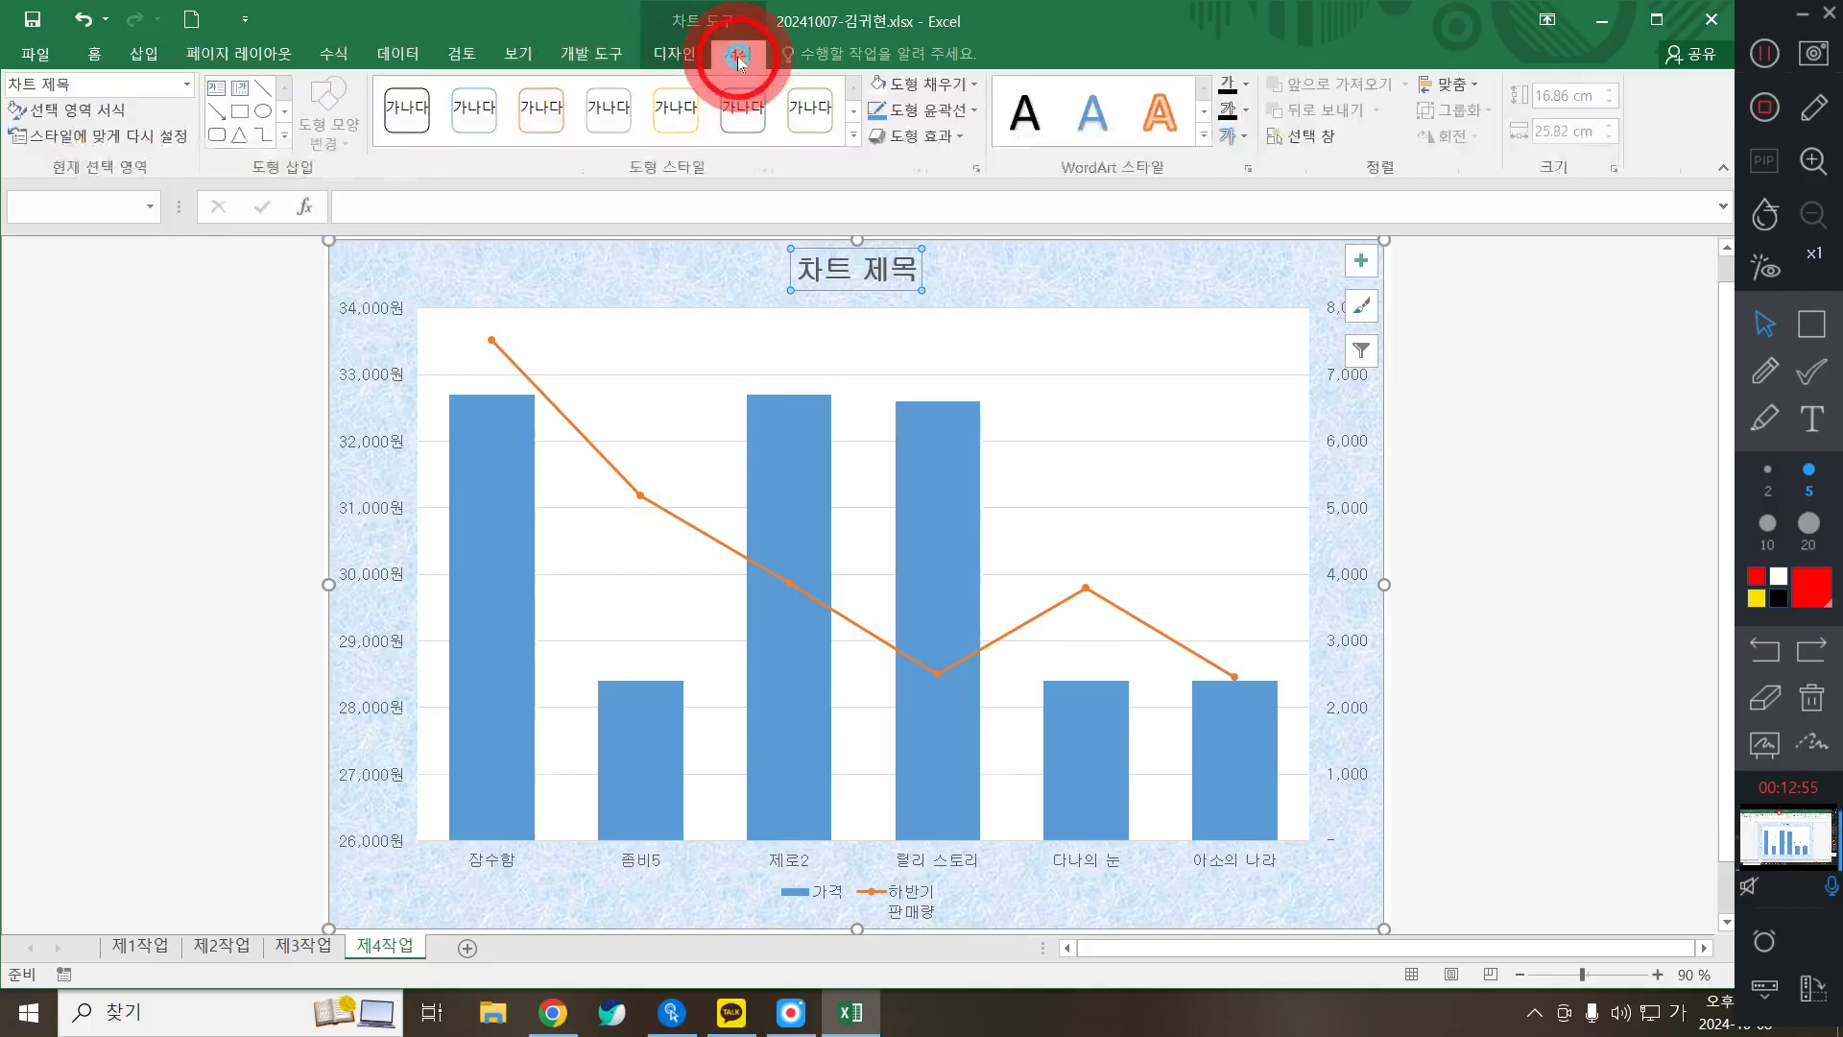
pyautogui.click(922, 85)
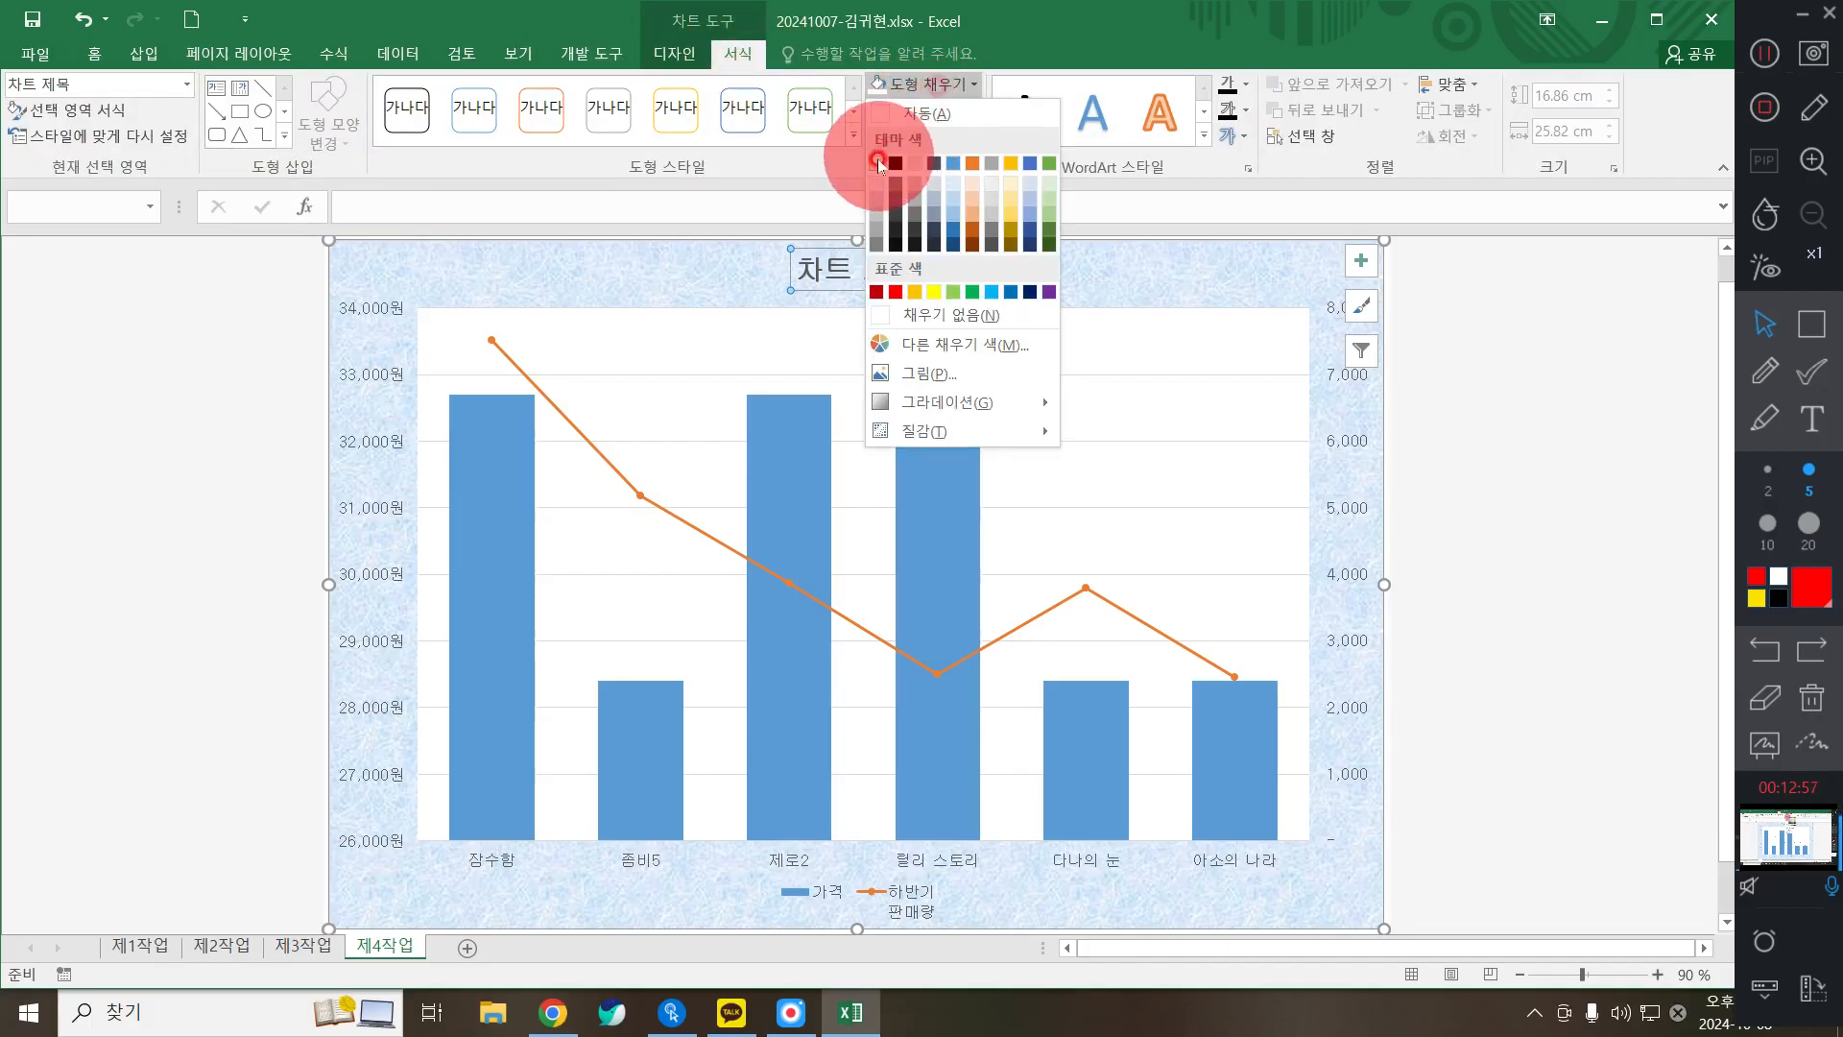
pyautogui.click(880, 165)
pyautogui.click(878, 111)
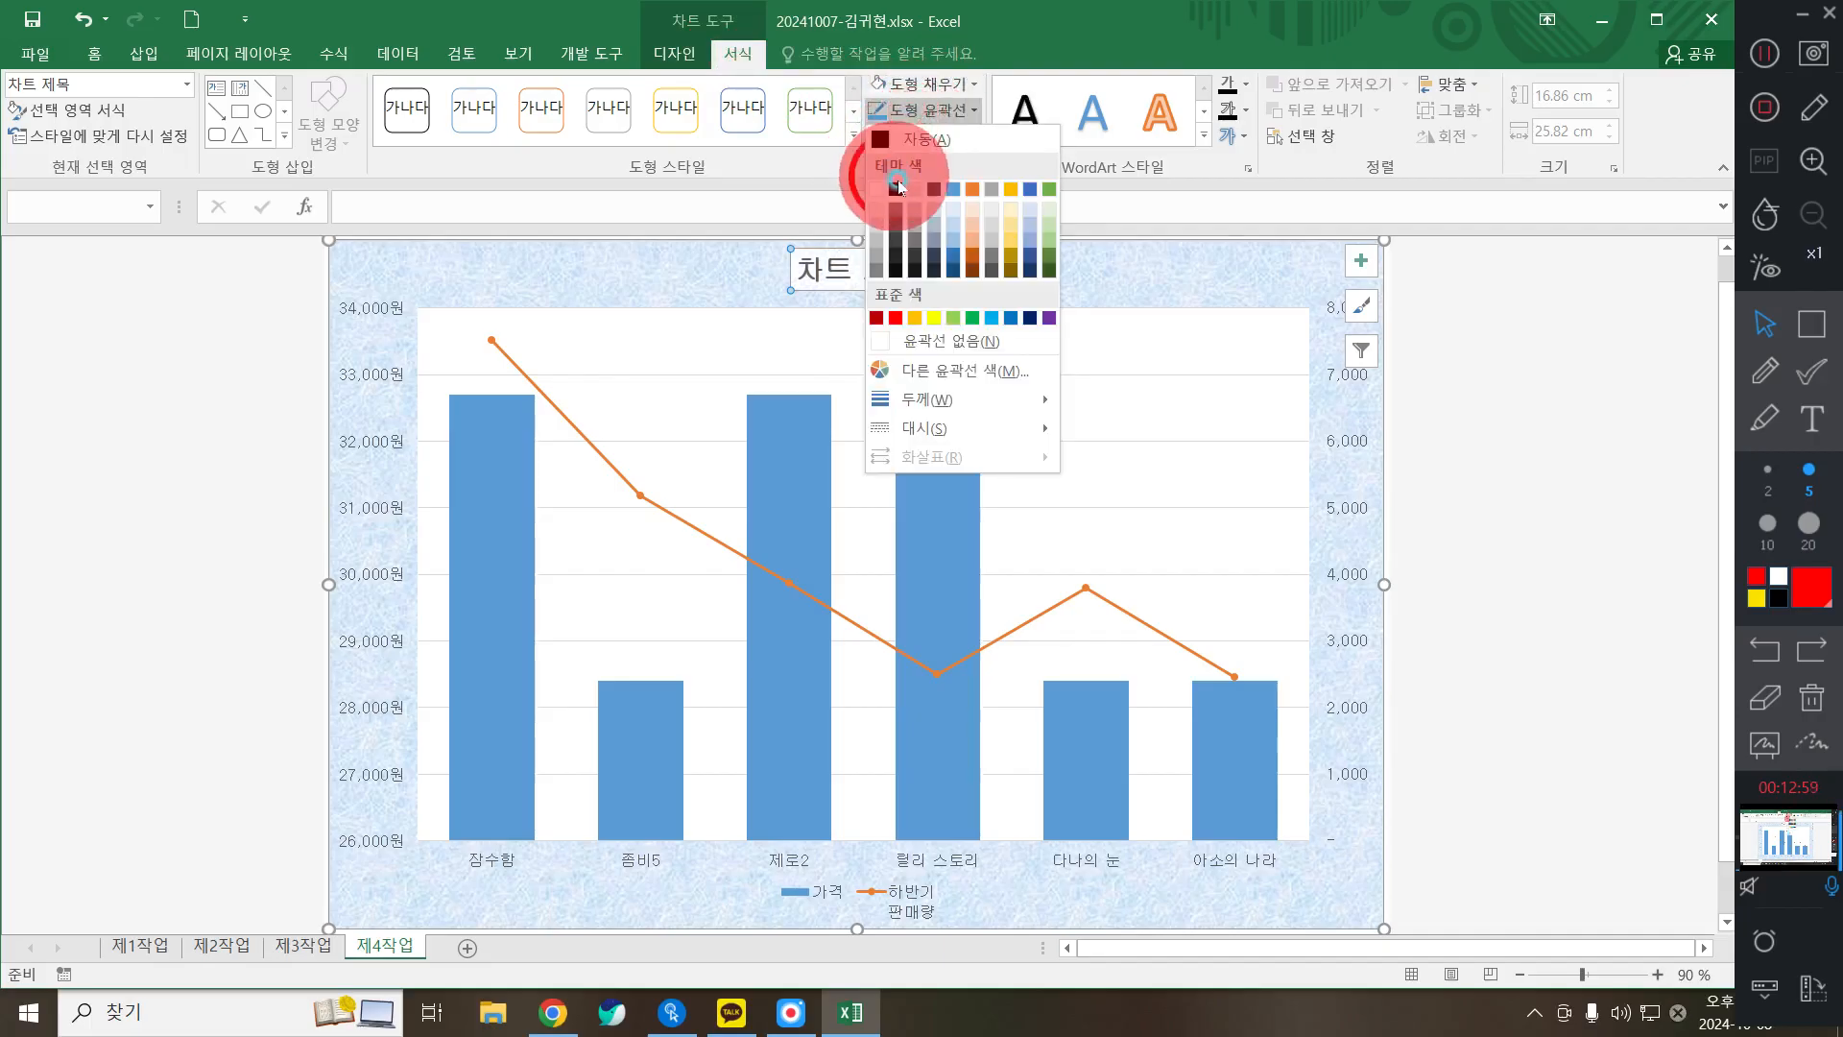
pyautogui.click(897, 187)
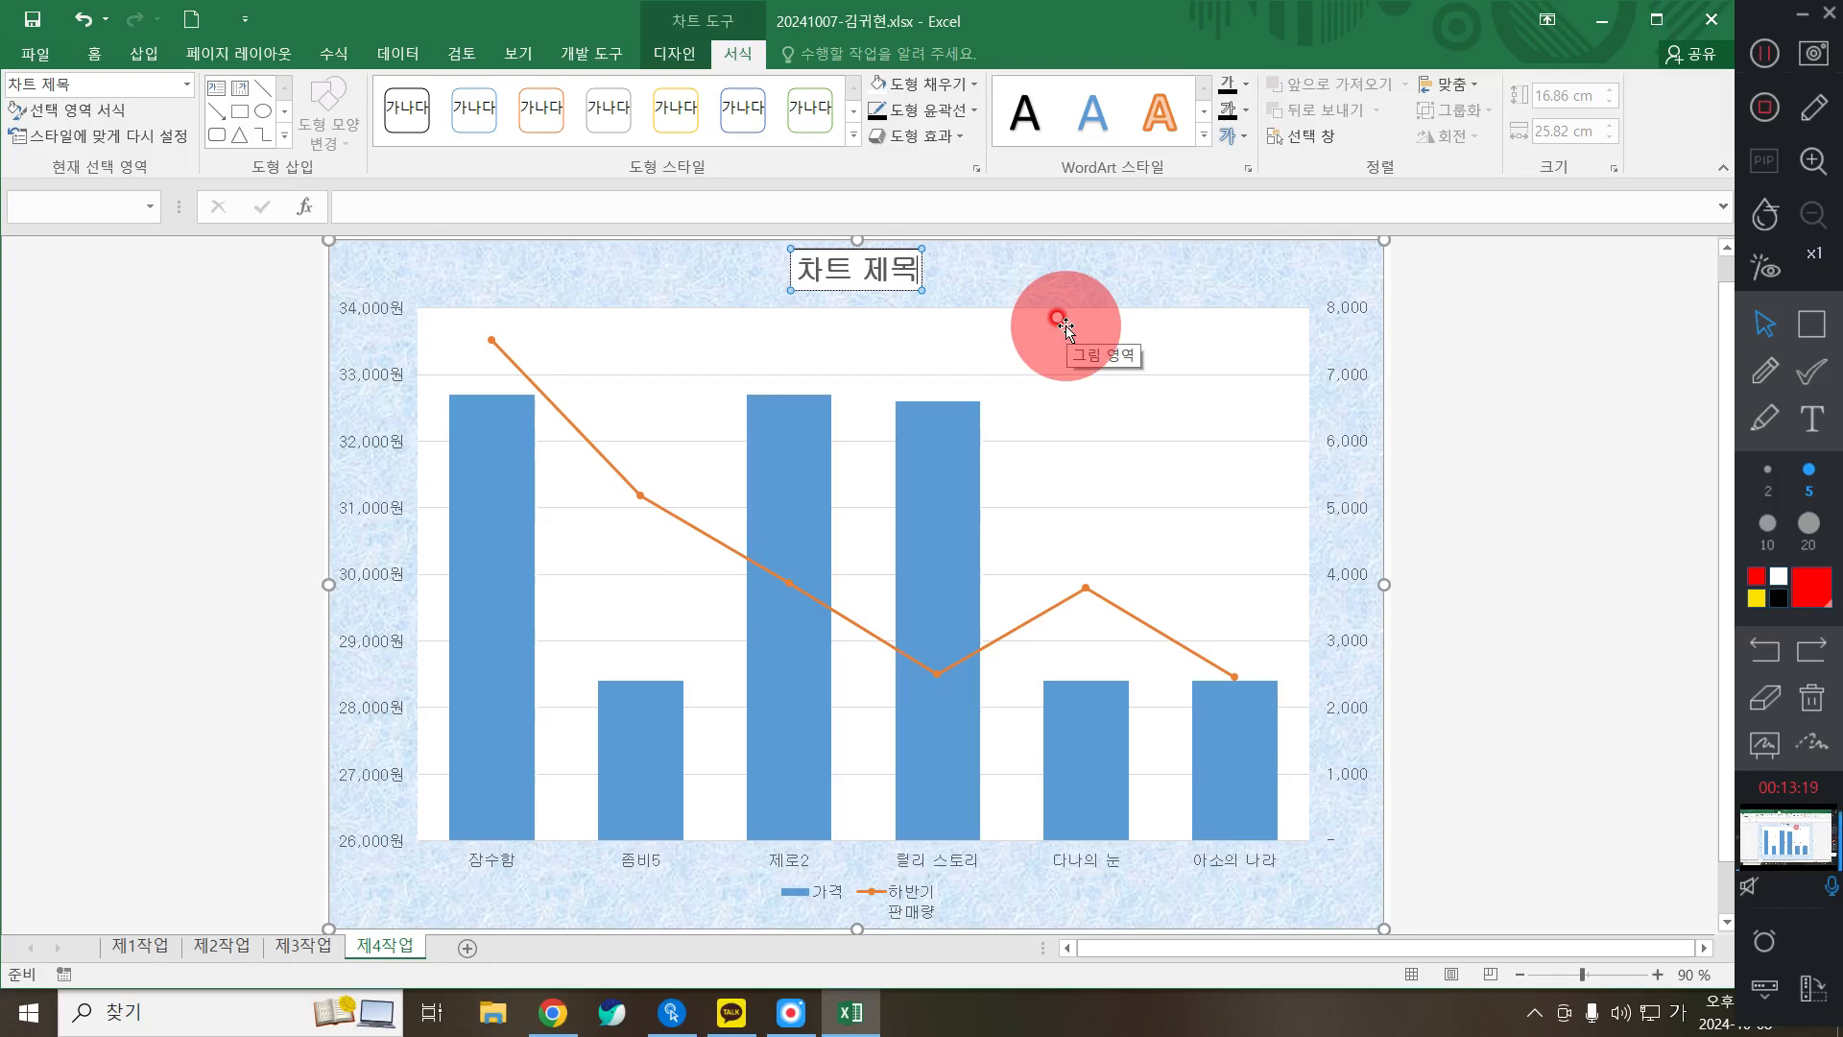
# Step: Replace the chart title text with 액션 및 어드벤처 게임 현황
pyautogui.press('BackSpace')
pyautogui.press('BackSpace')
pyautogui.press('BackSpace')
pyautogui.press('BackSpace')
pyautogui.press('BackSpace')
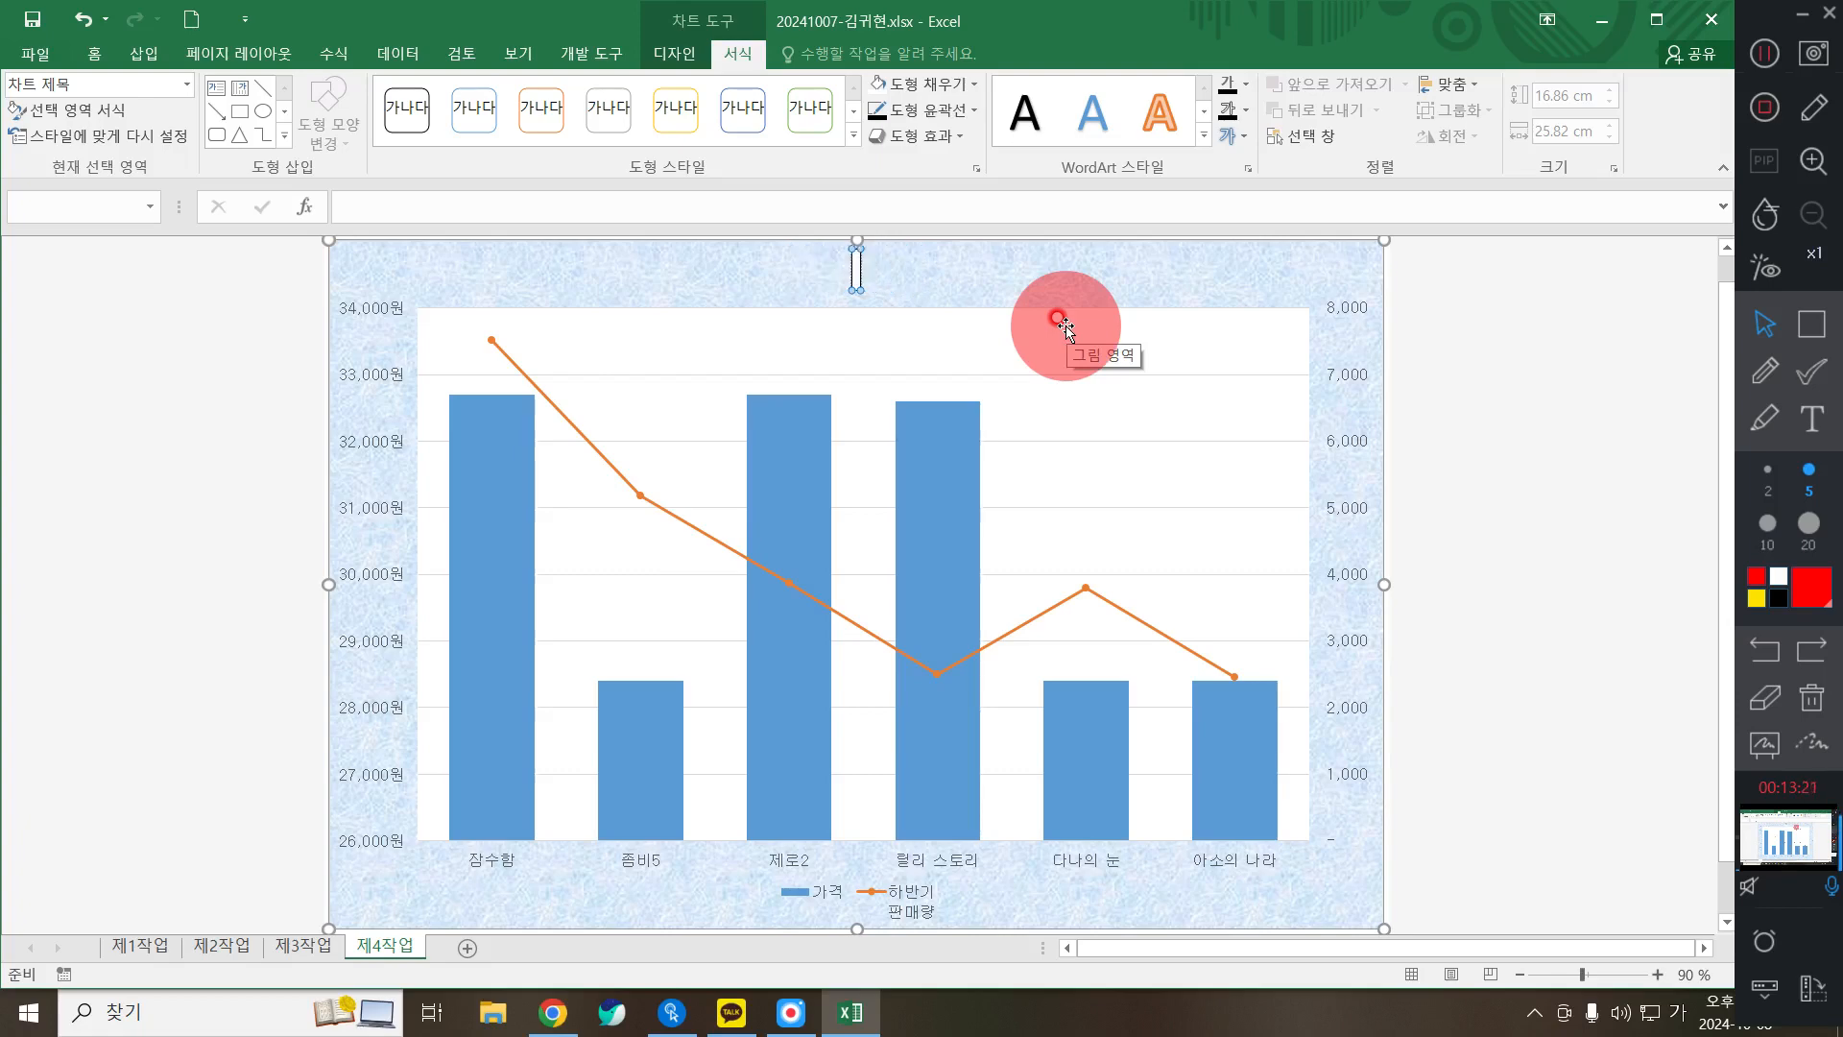
pyautogui.write('액션 및 더')
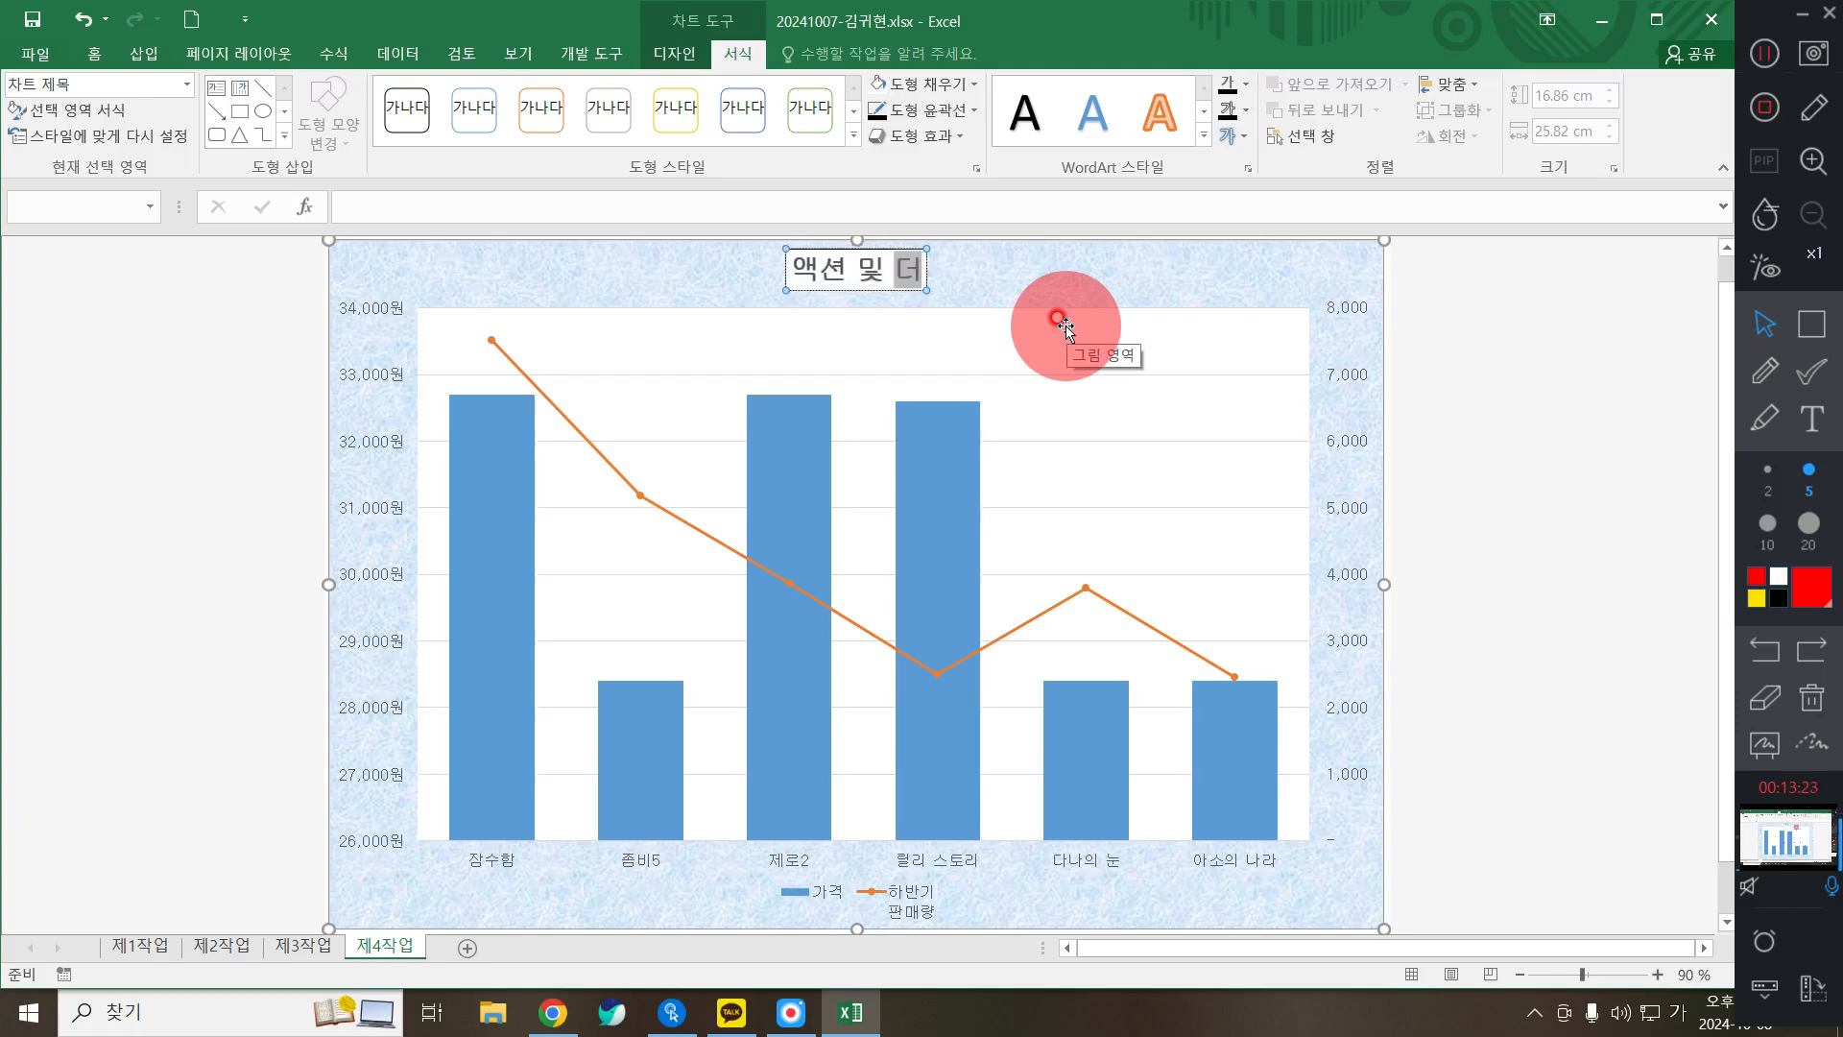
pyautogui.press('BackSpace')
pyautogui.press('BackSpace')
pyautogui.write('어드')
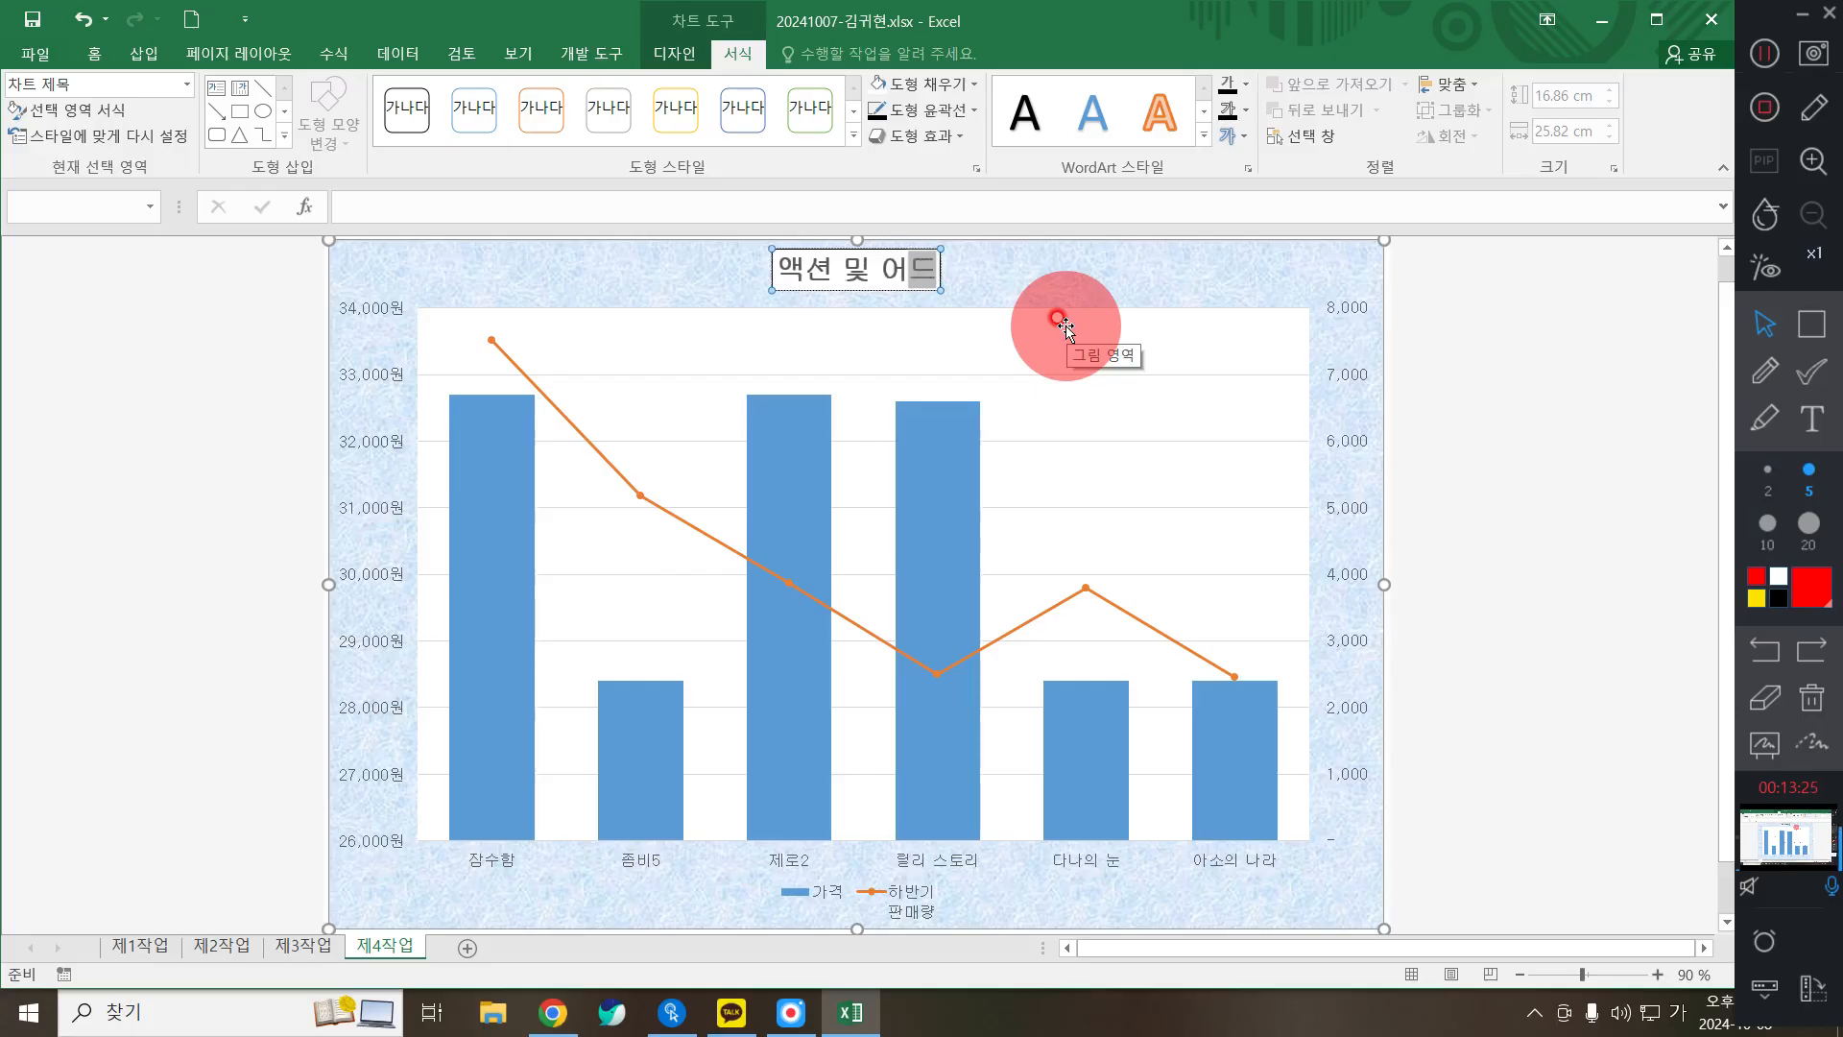
pyautogui.write('베ㄴ')
pyautogui.write('처 게임 현황')
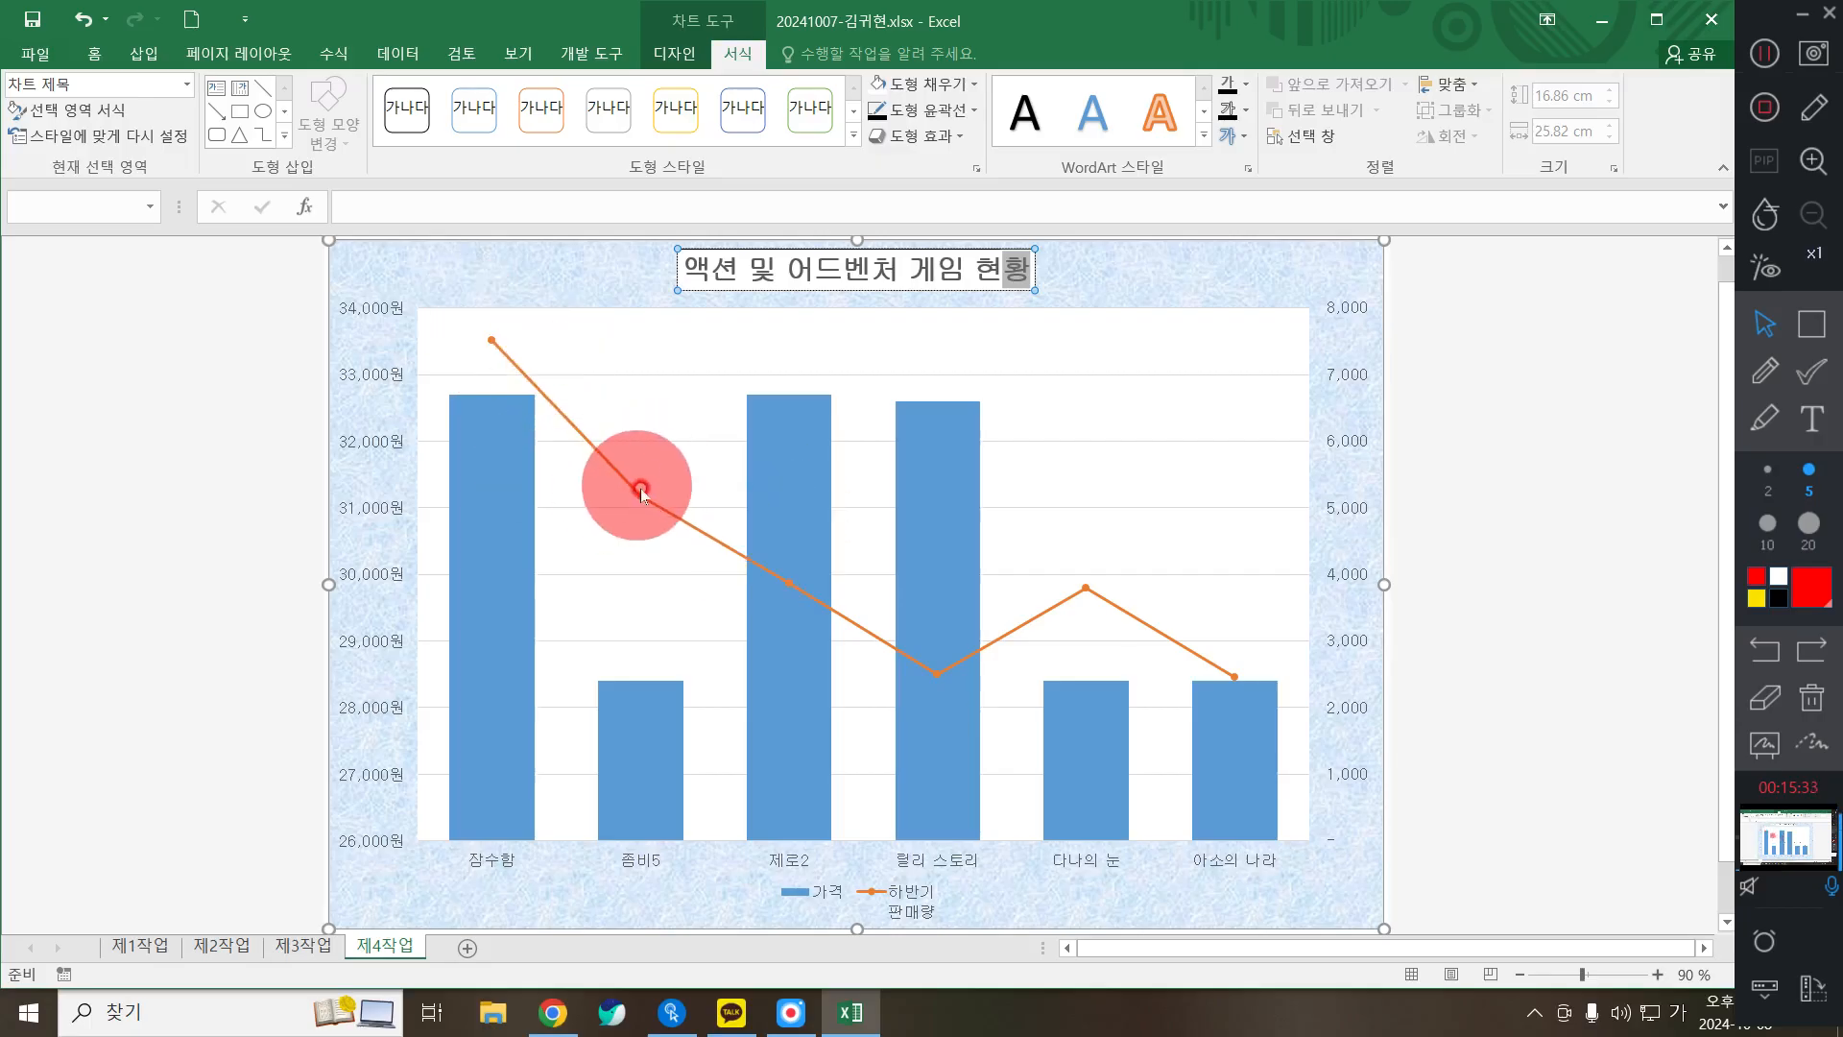
# Step: Set the built-in marker size of the 하반기판매량 line series to 10
pyautogui.moveTo(641, 500)
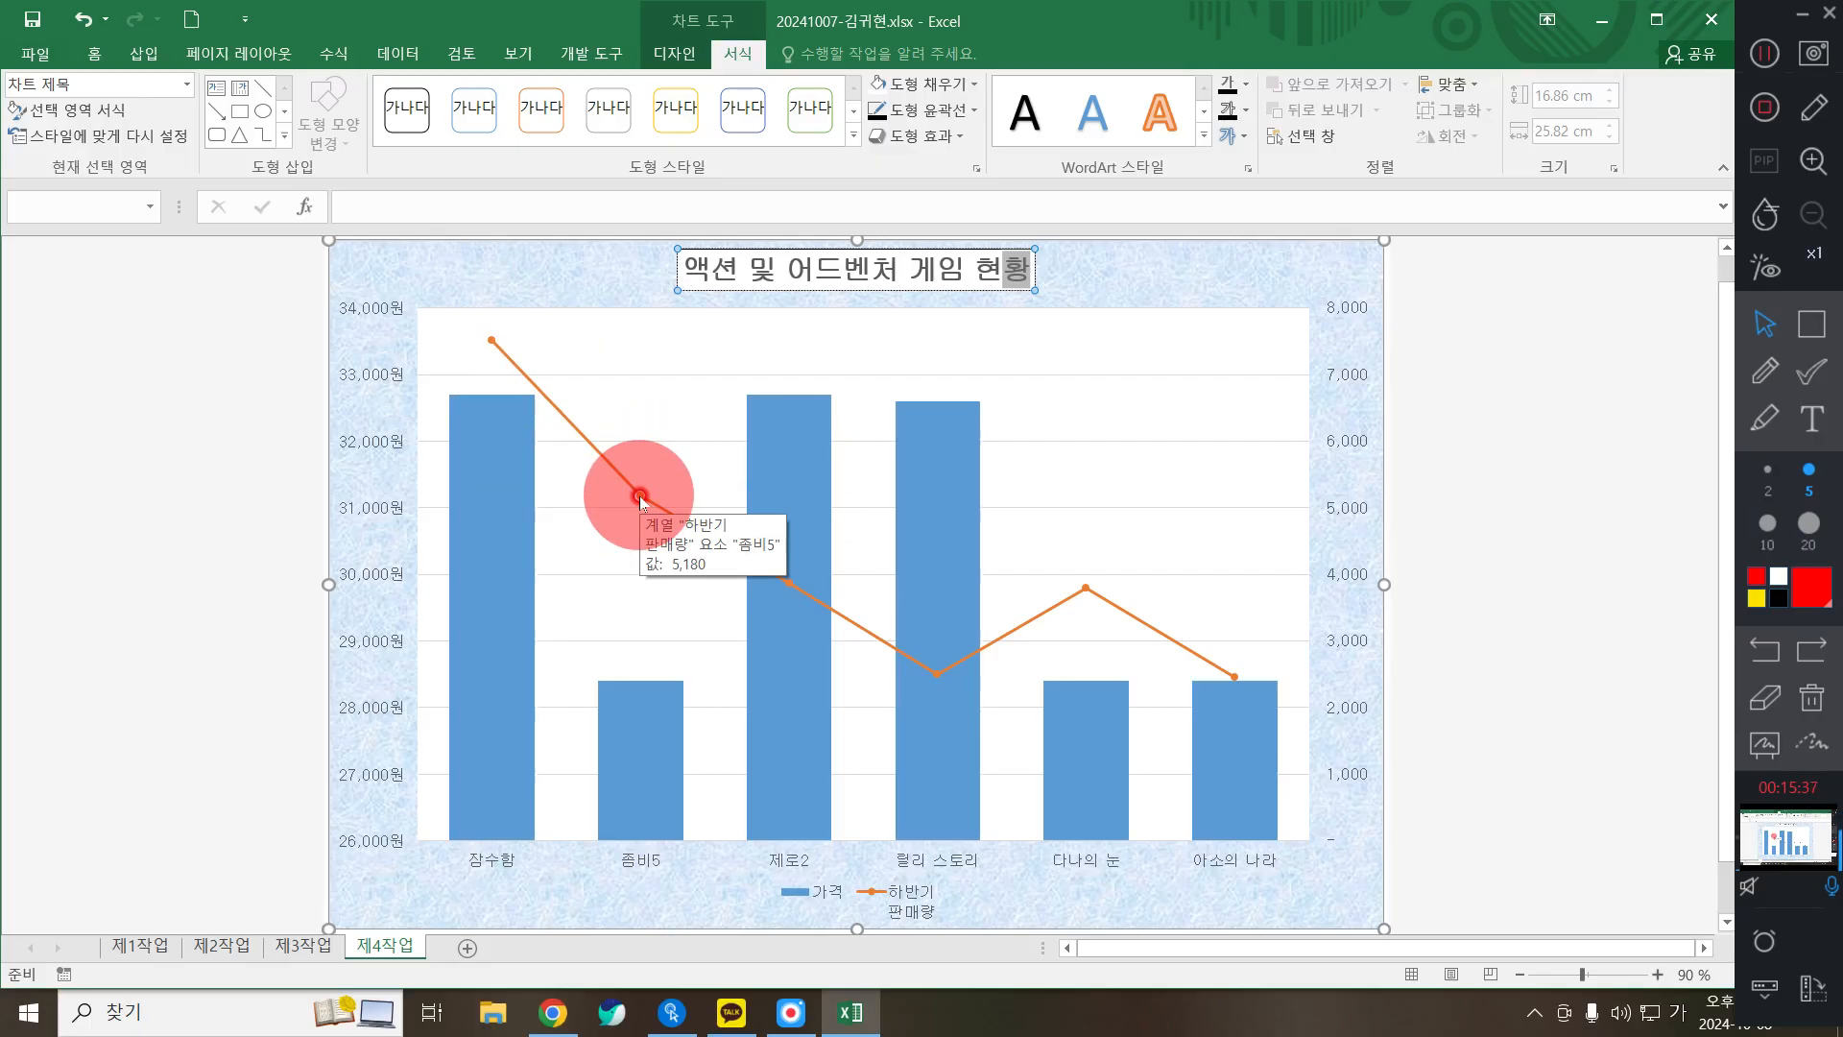
pyautogui.rightClick(642, 500)
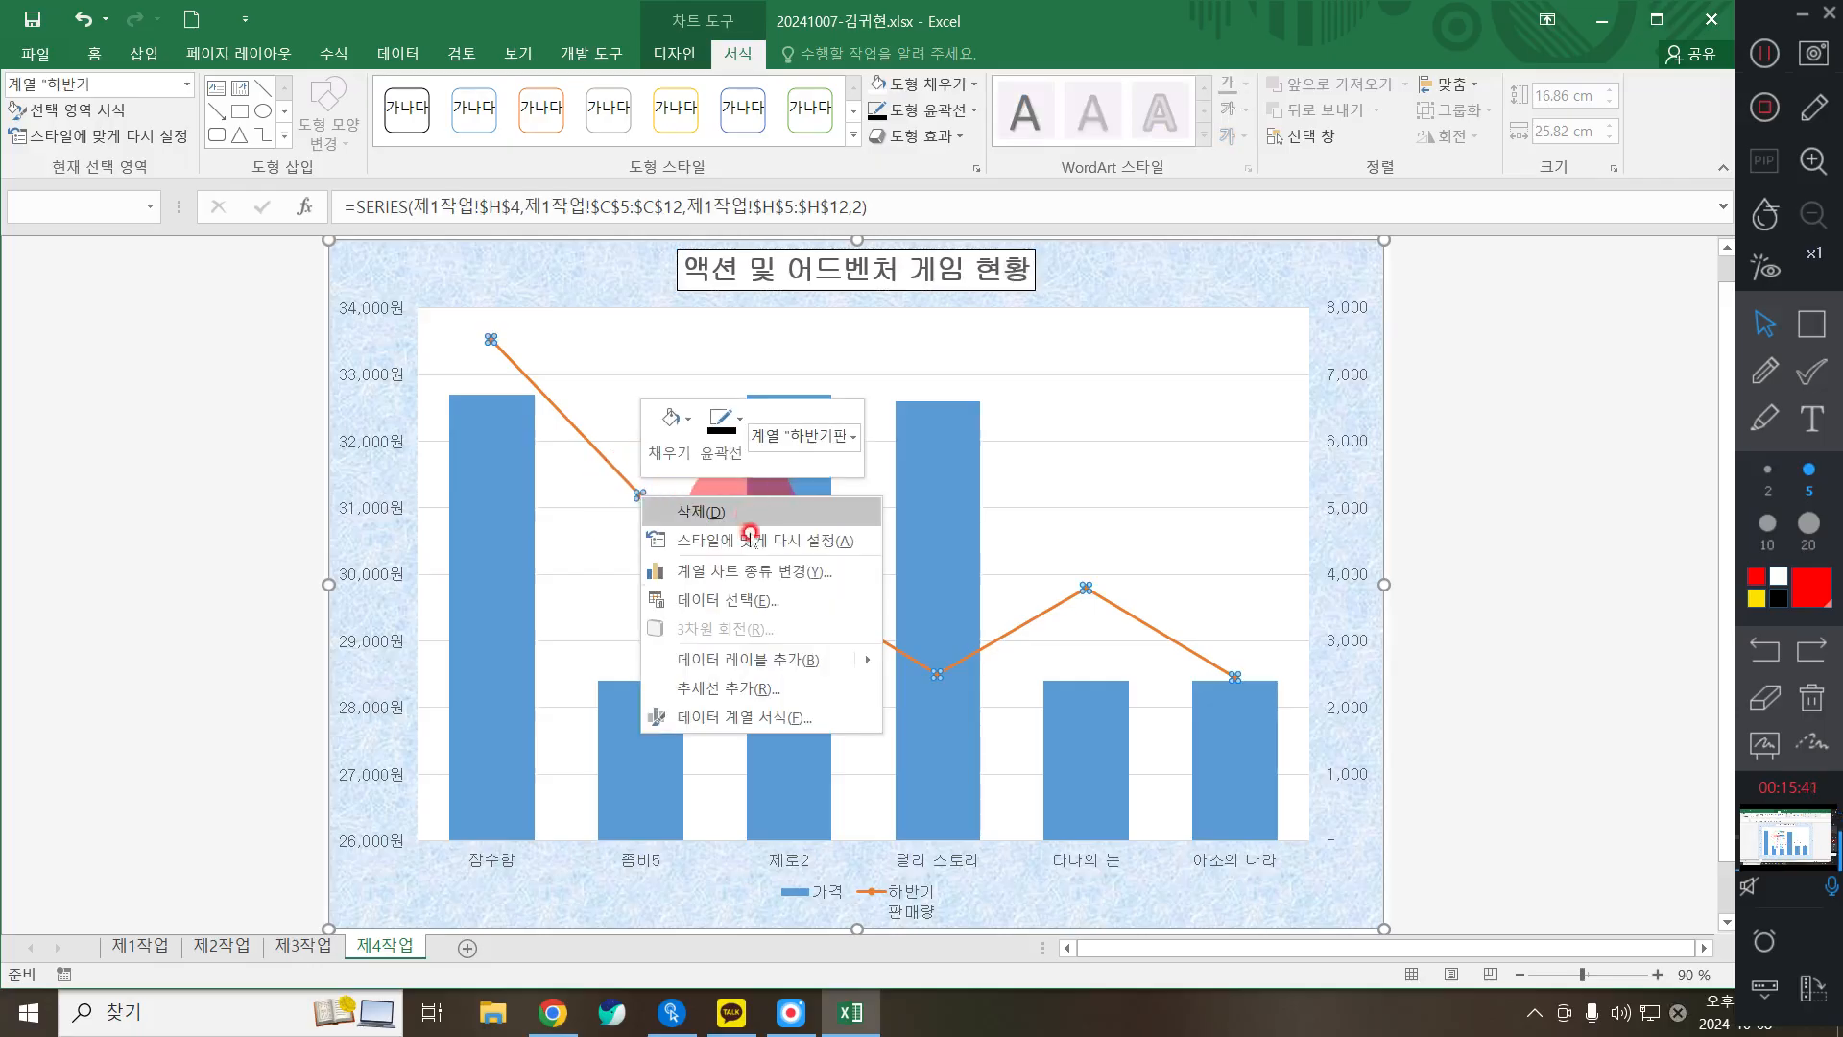
pyautogui.click(717, 714)
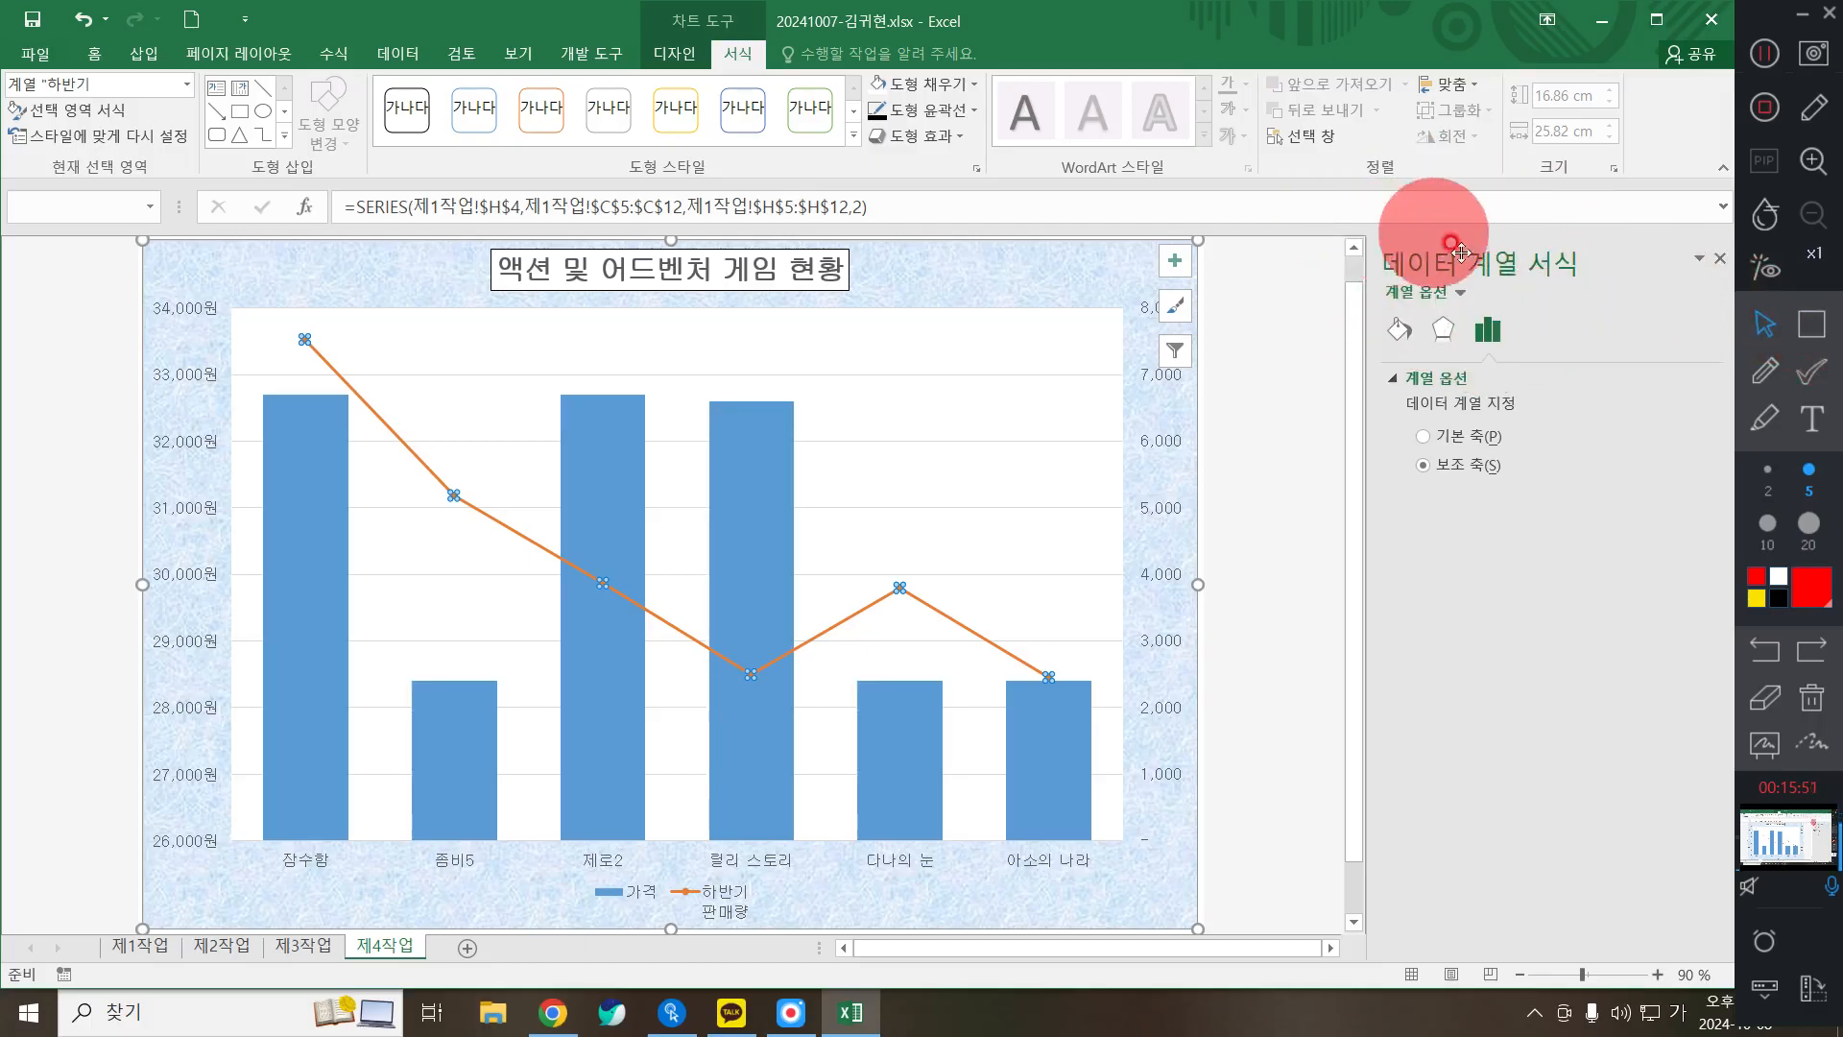
pyautogui.click(1399, 331)
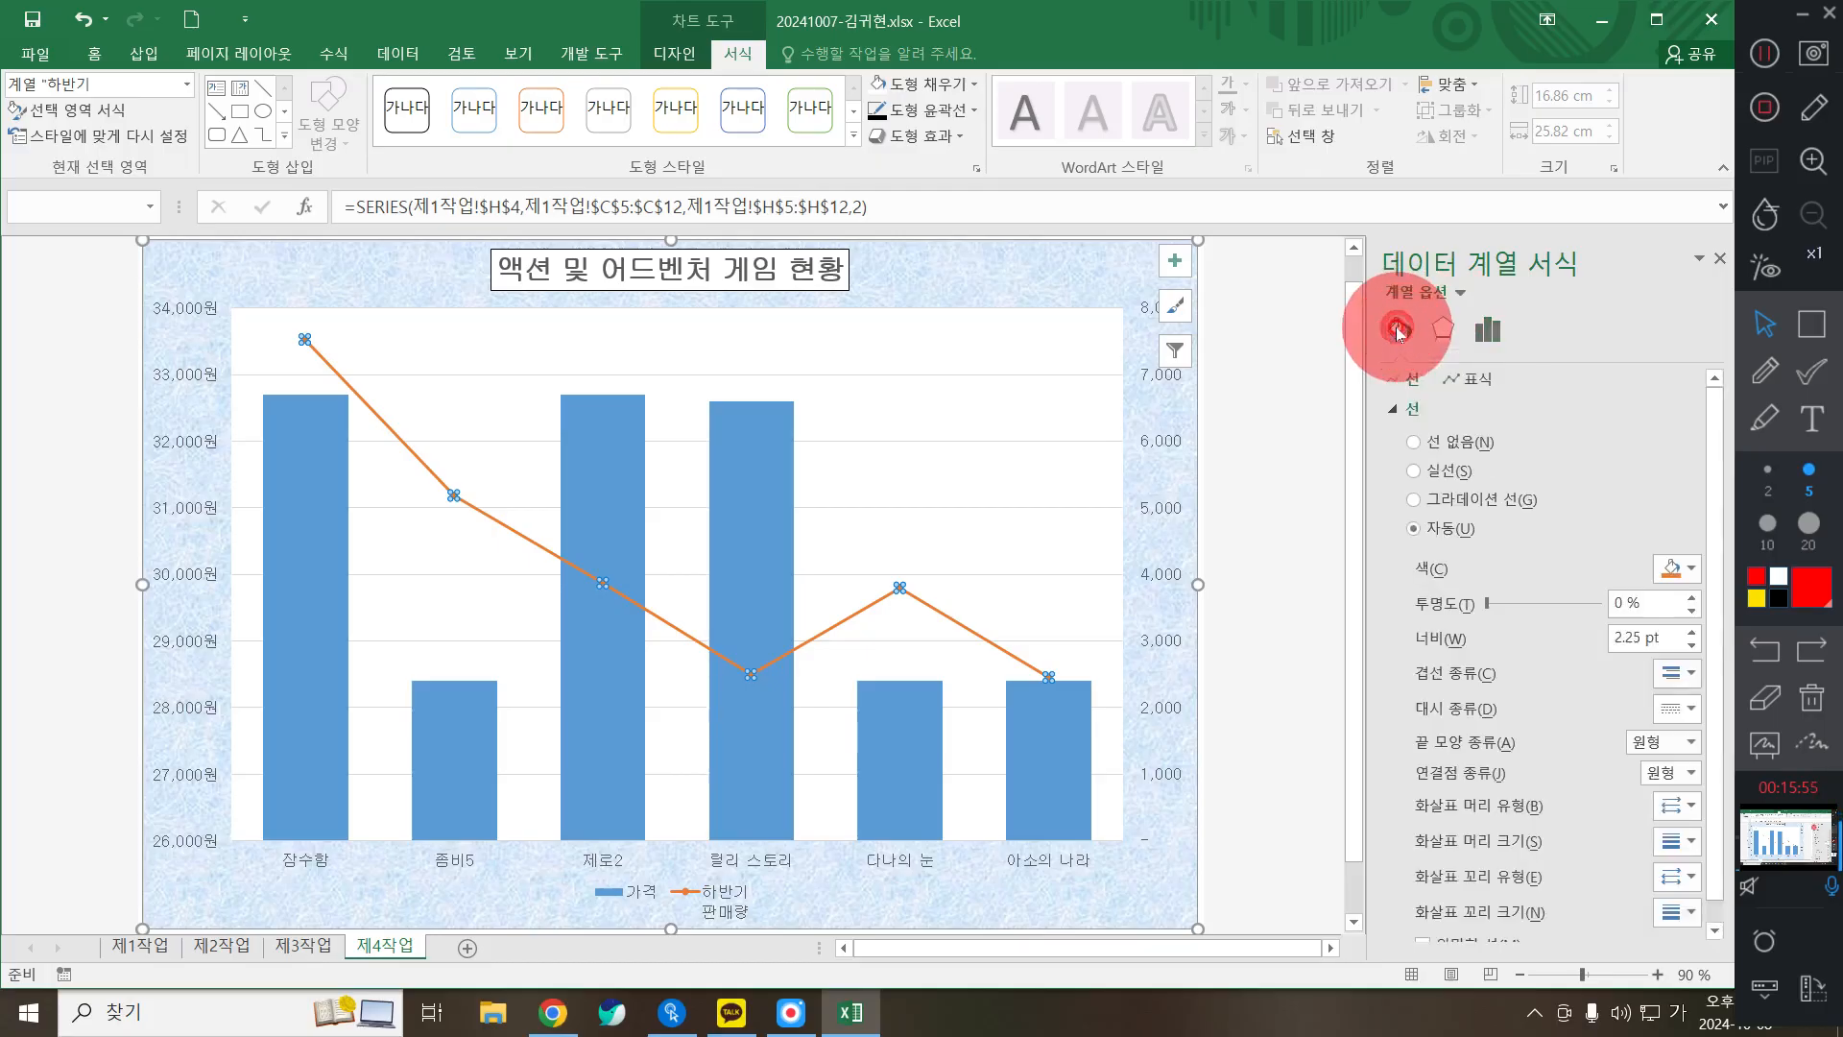
pyautogui.click(1481, 381)
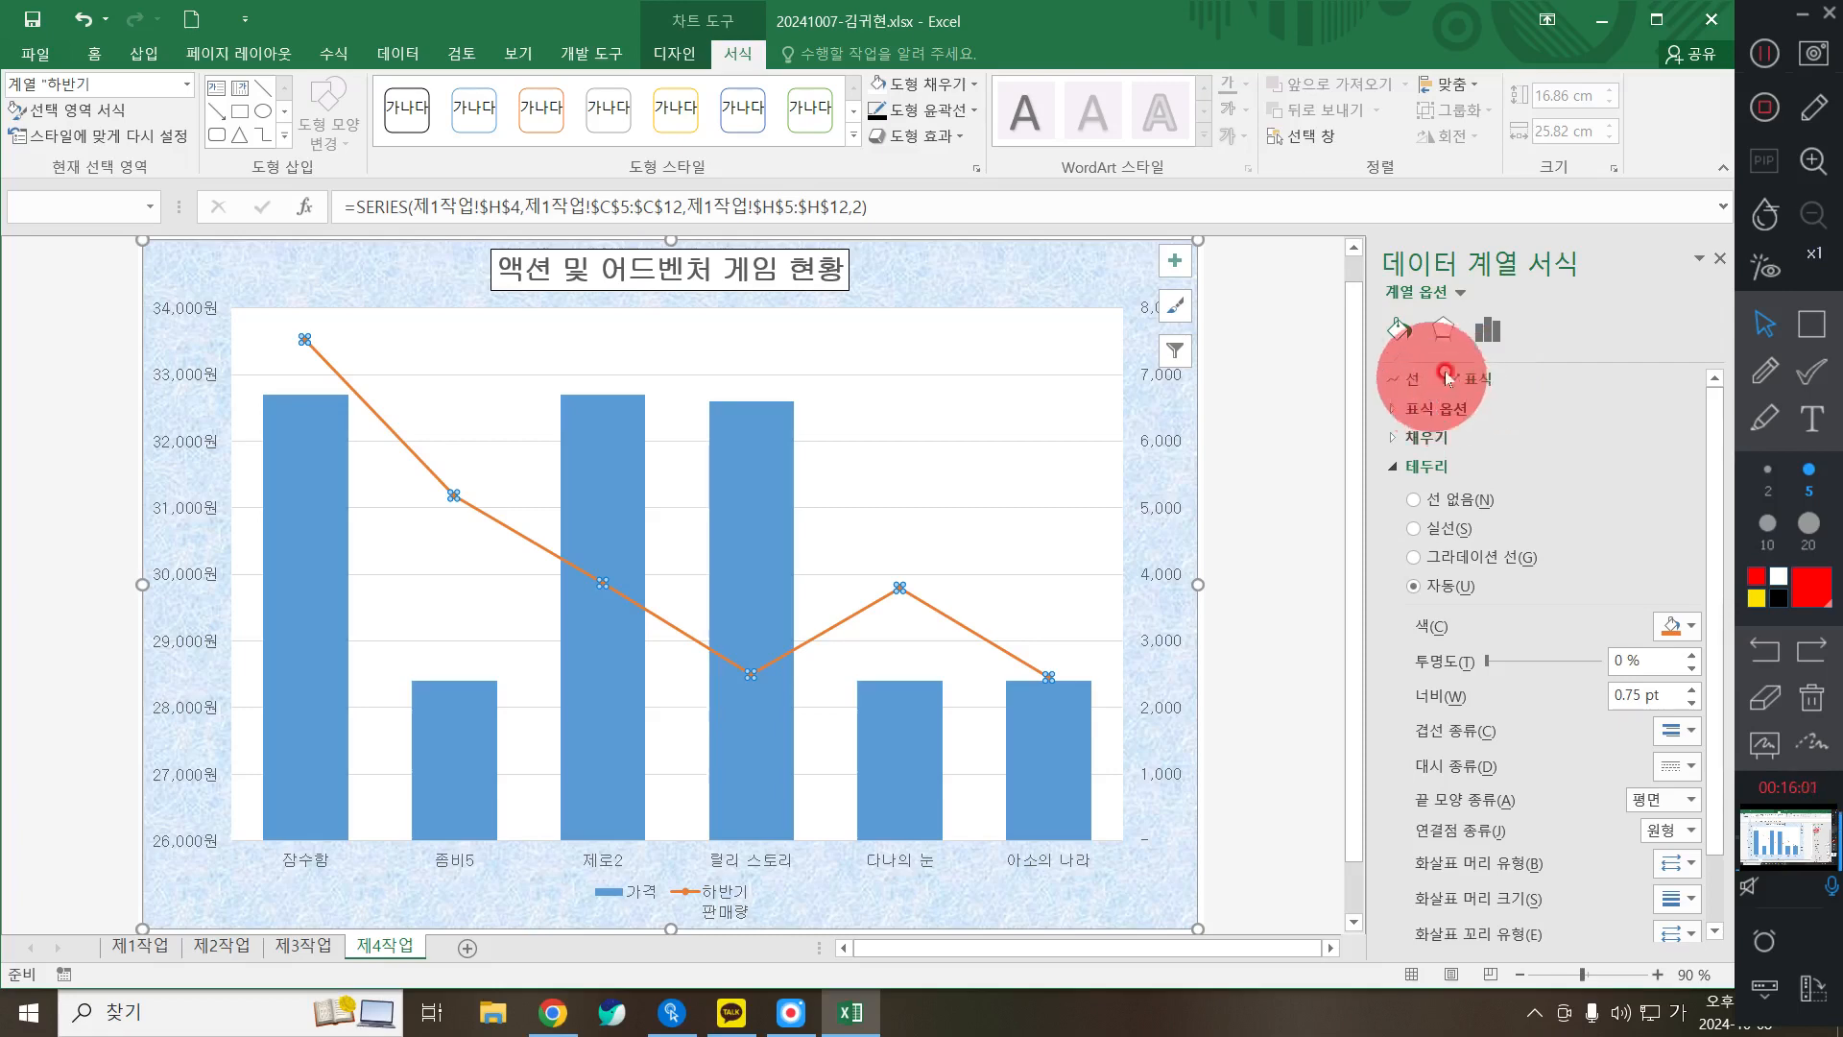
pyautogui.click(1448, 411)
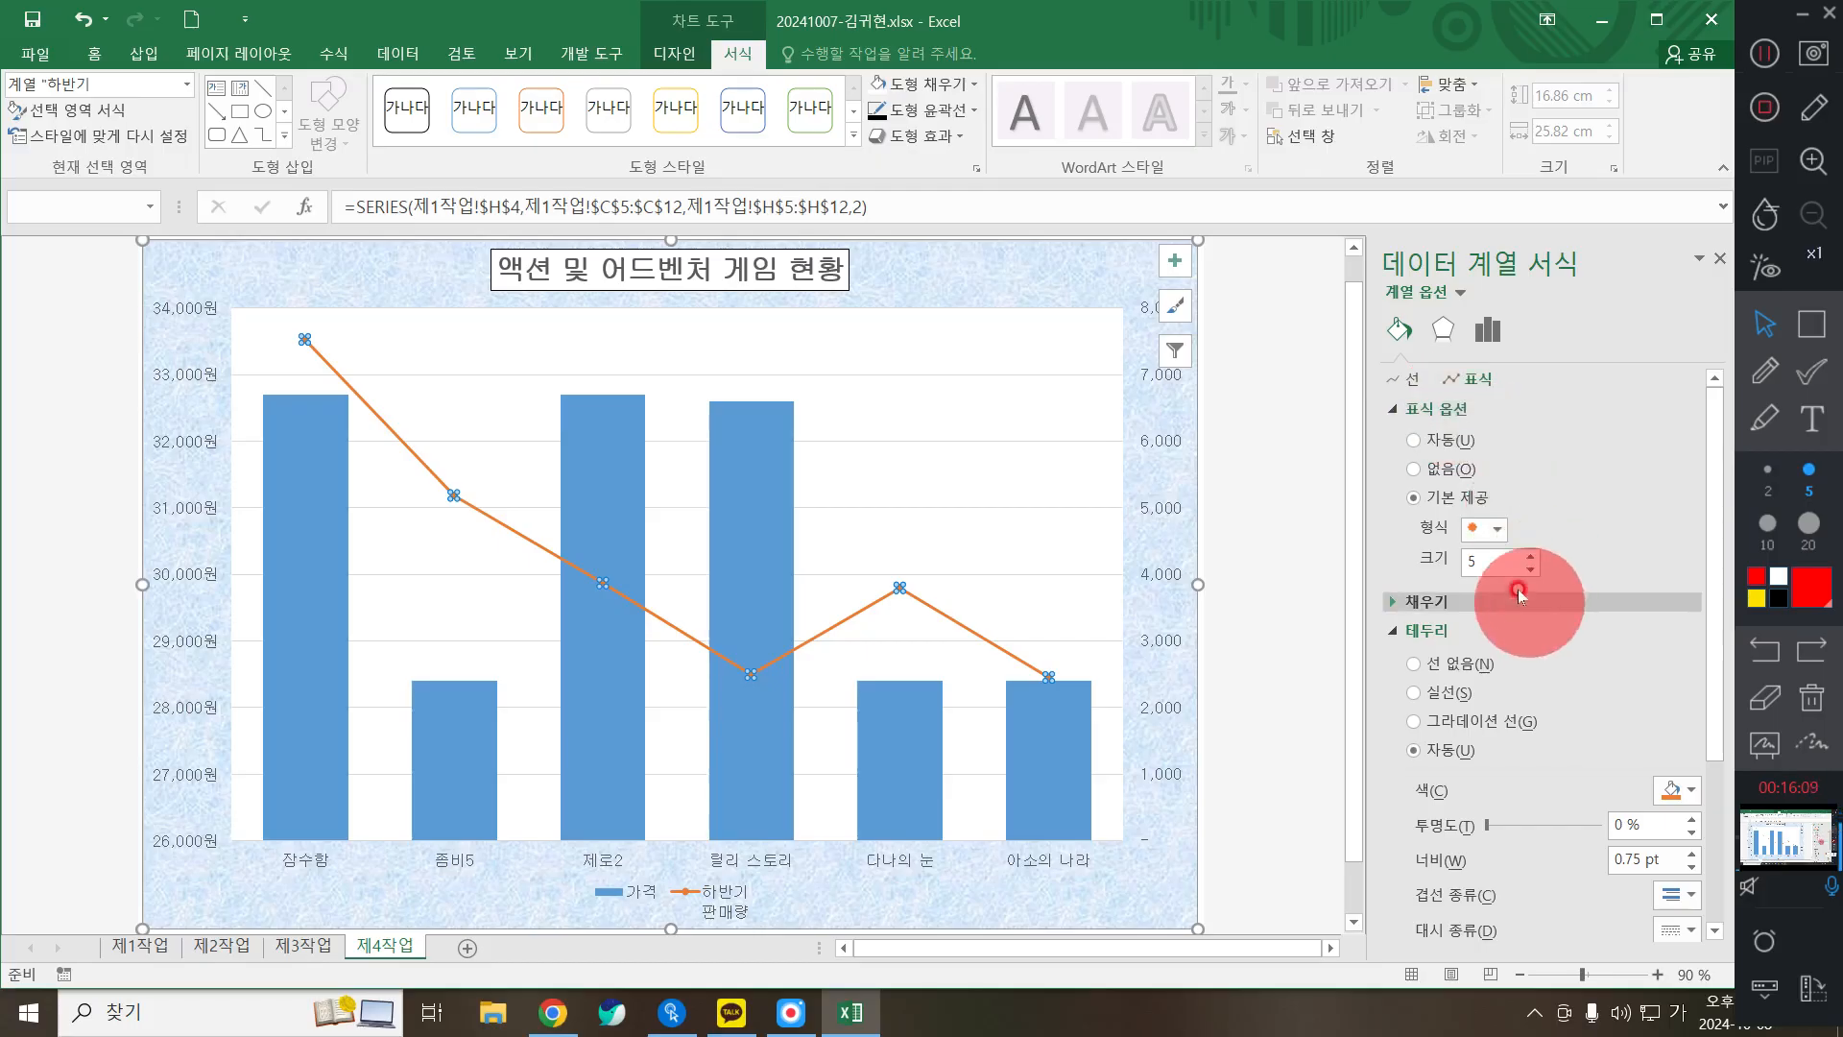
pyautogui.click(1531, 557)
pyautogui.click(1532, 557)
pyautogui.click(1531, 557)
pyautogui.click(1532, 556)
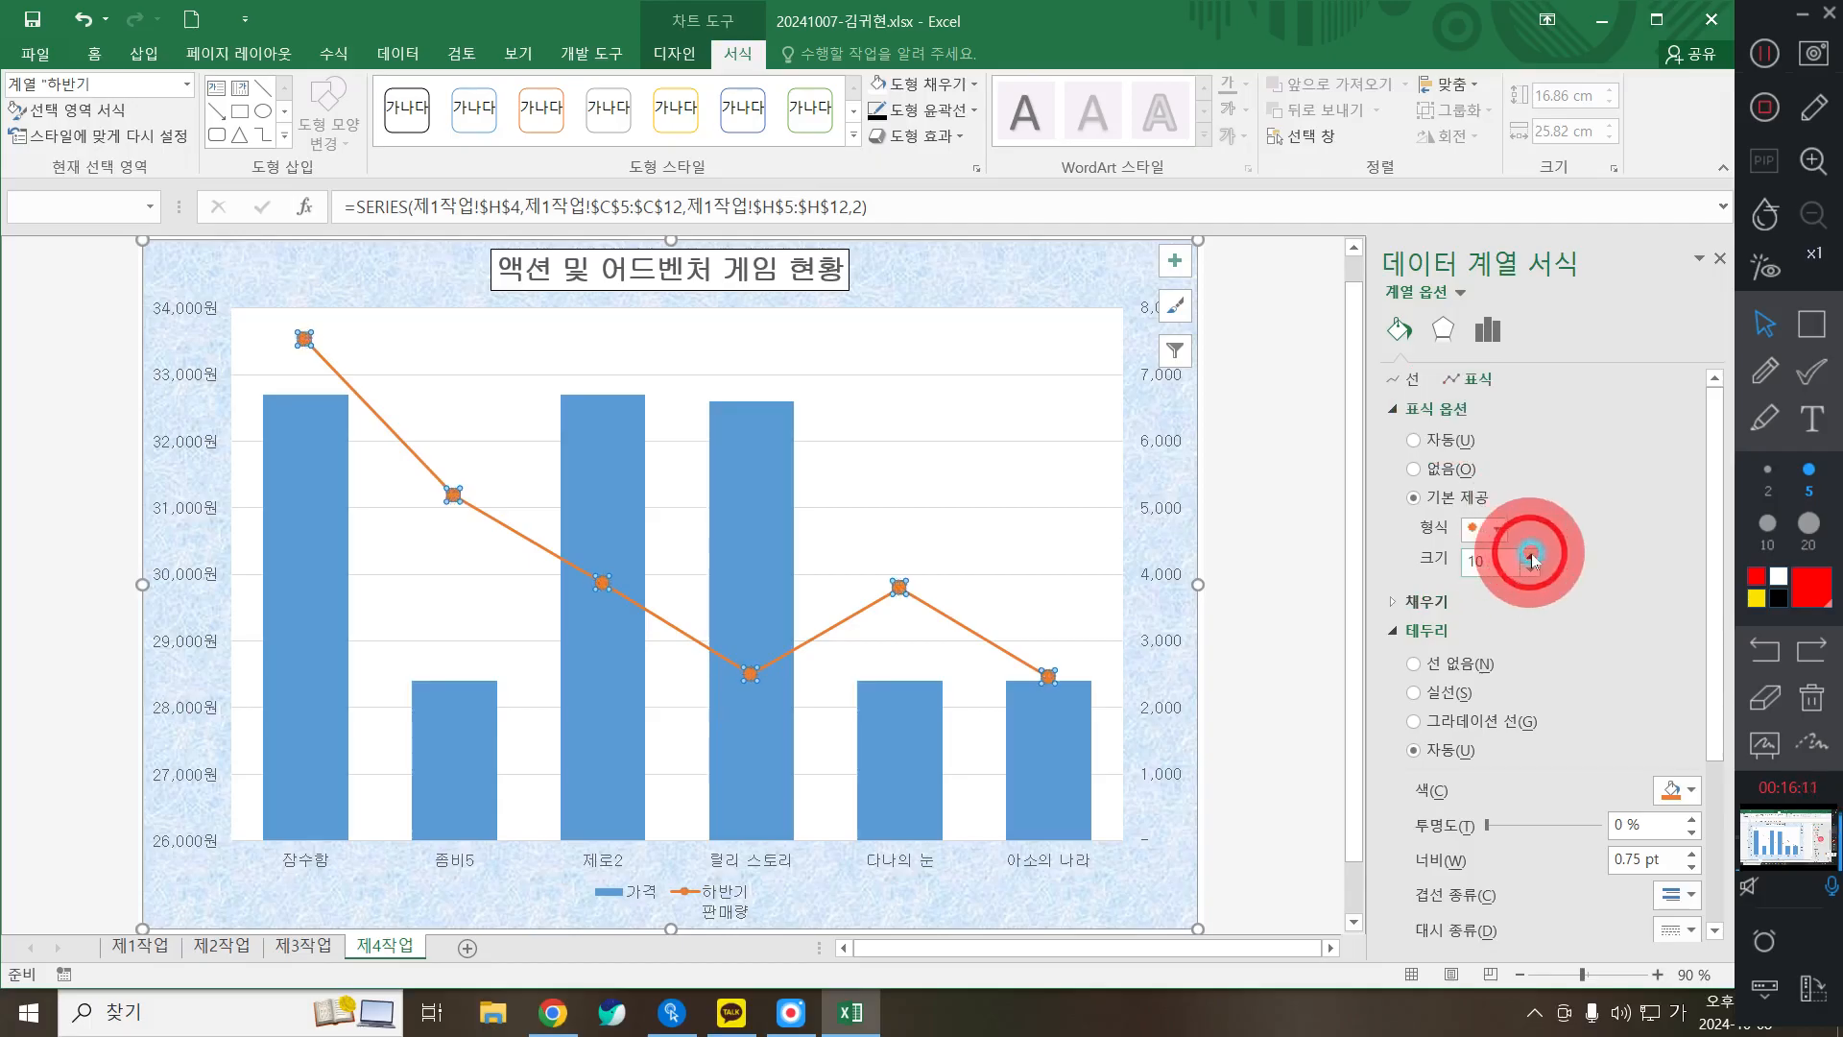
pyautogui.click(1532, 556)
# Step: Change the line series' marker shape to a diamond and close the series formatting options
pyautogui.click(1500, 536)
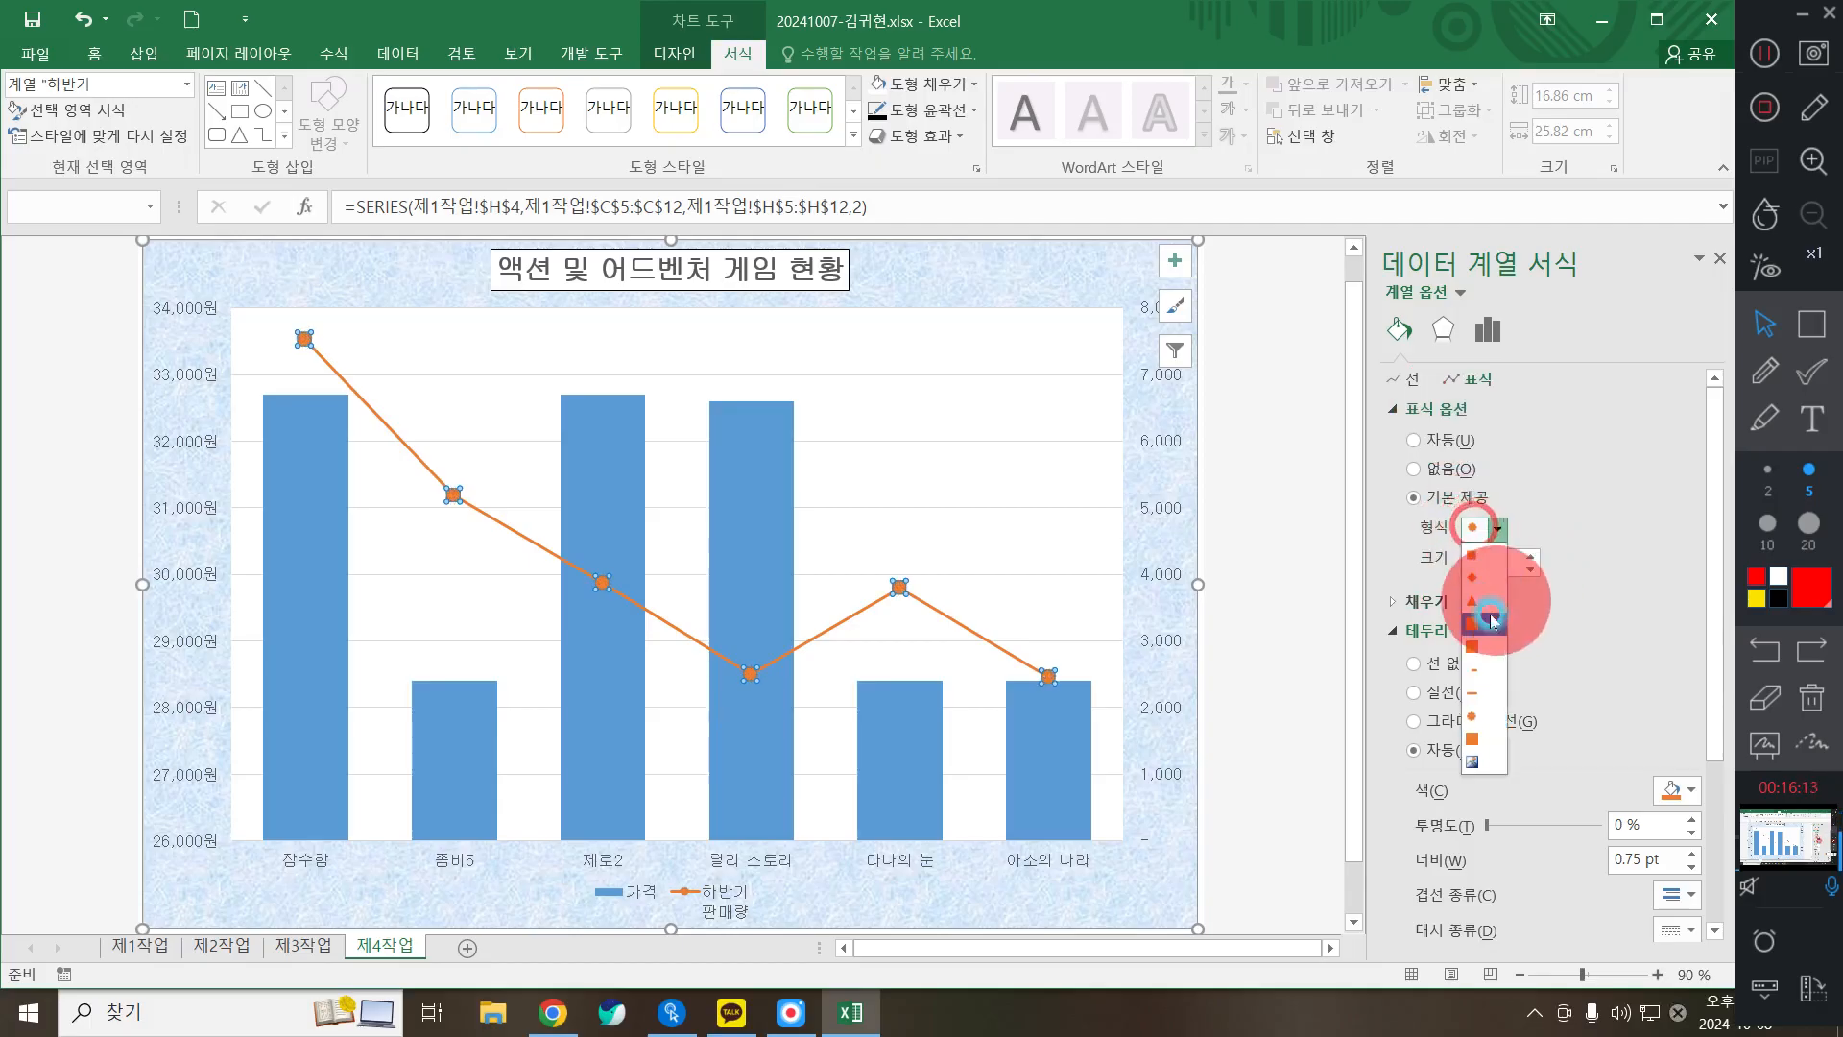
pyautogui.click(1477, 581)
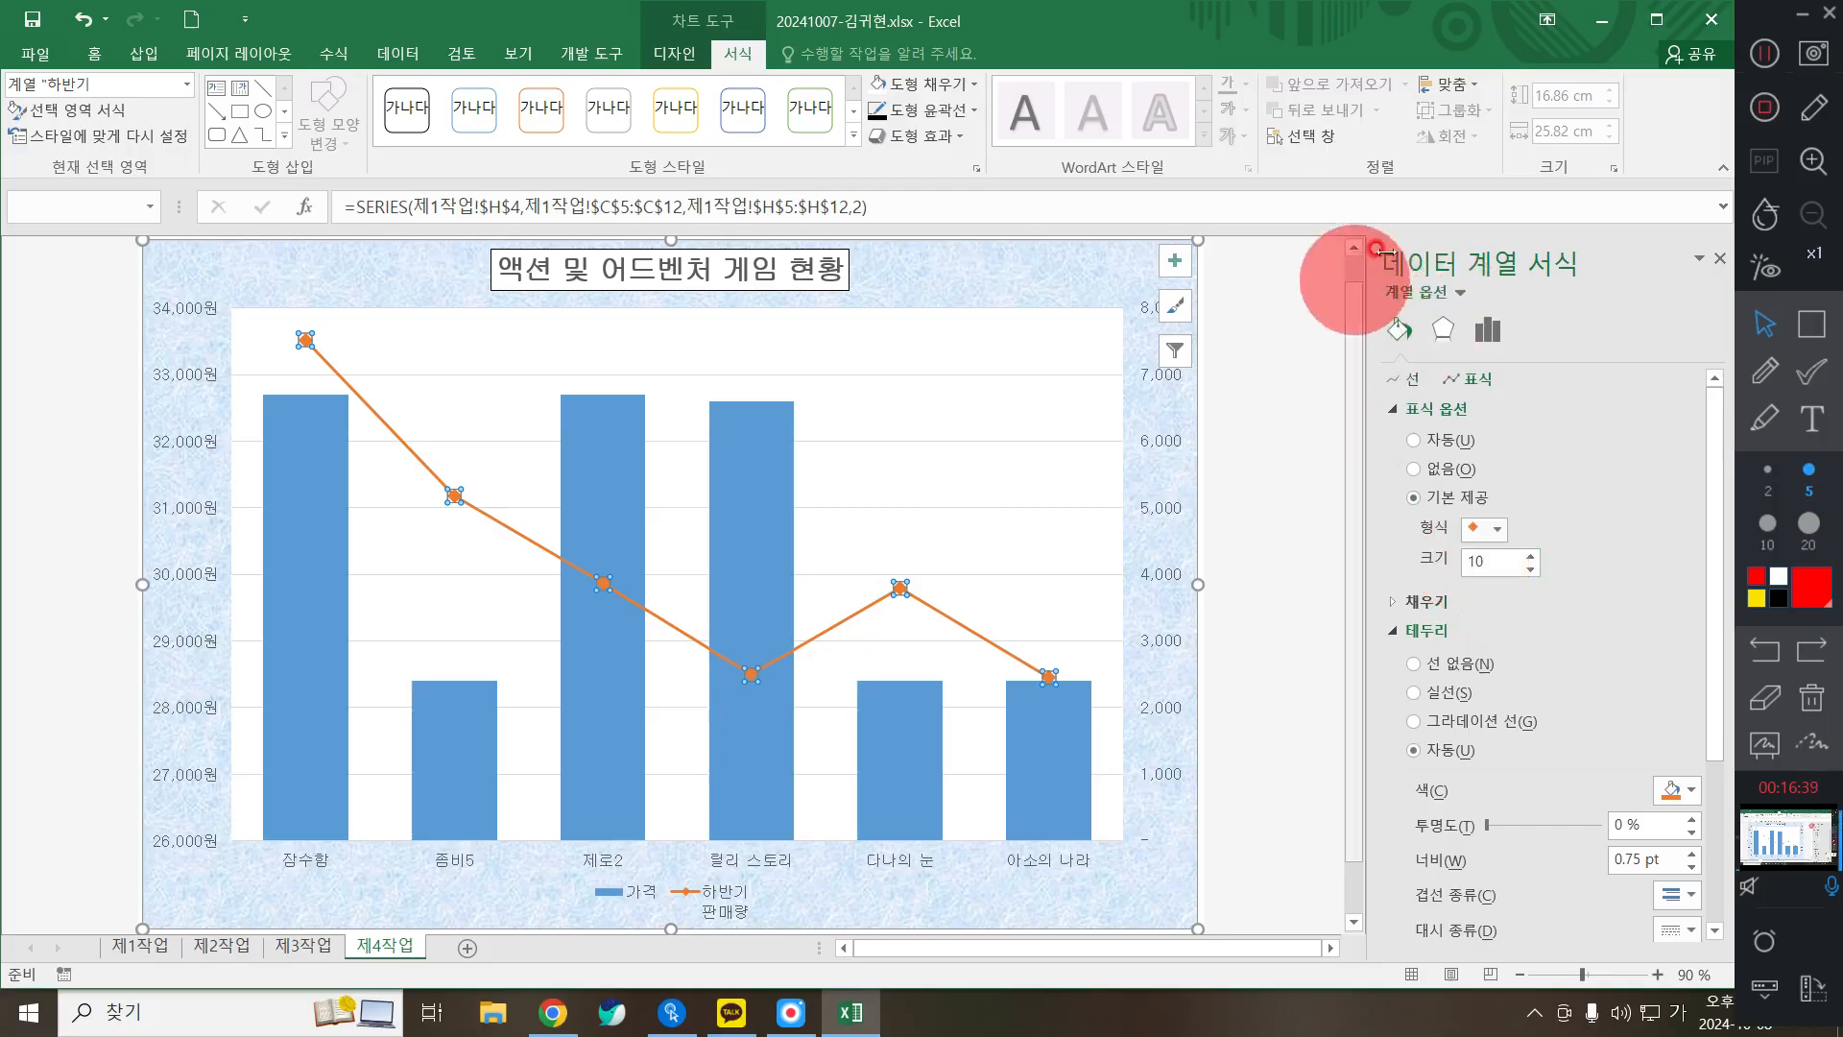
pyautogui.click(1718, 258)
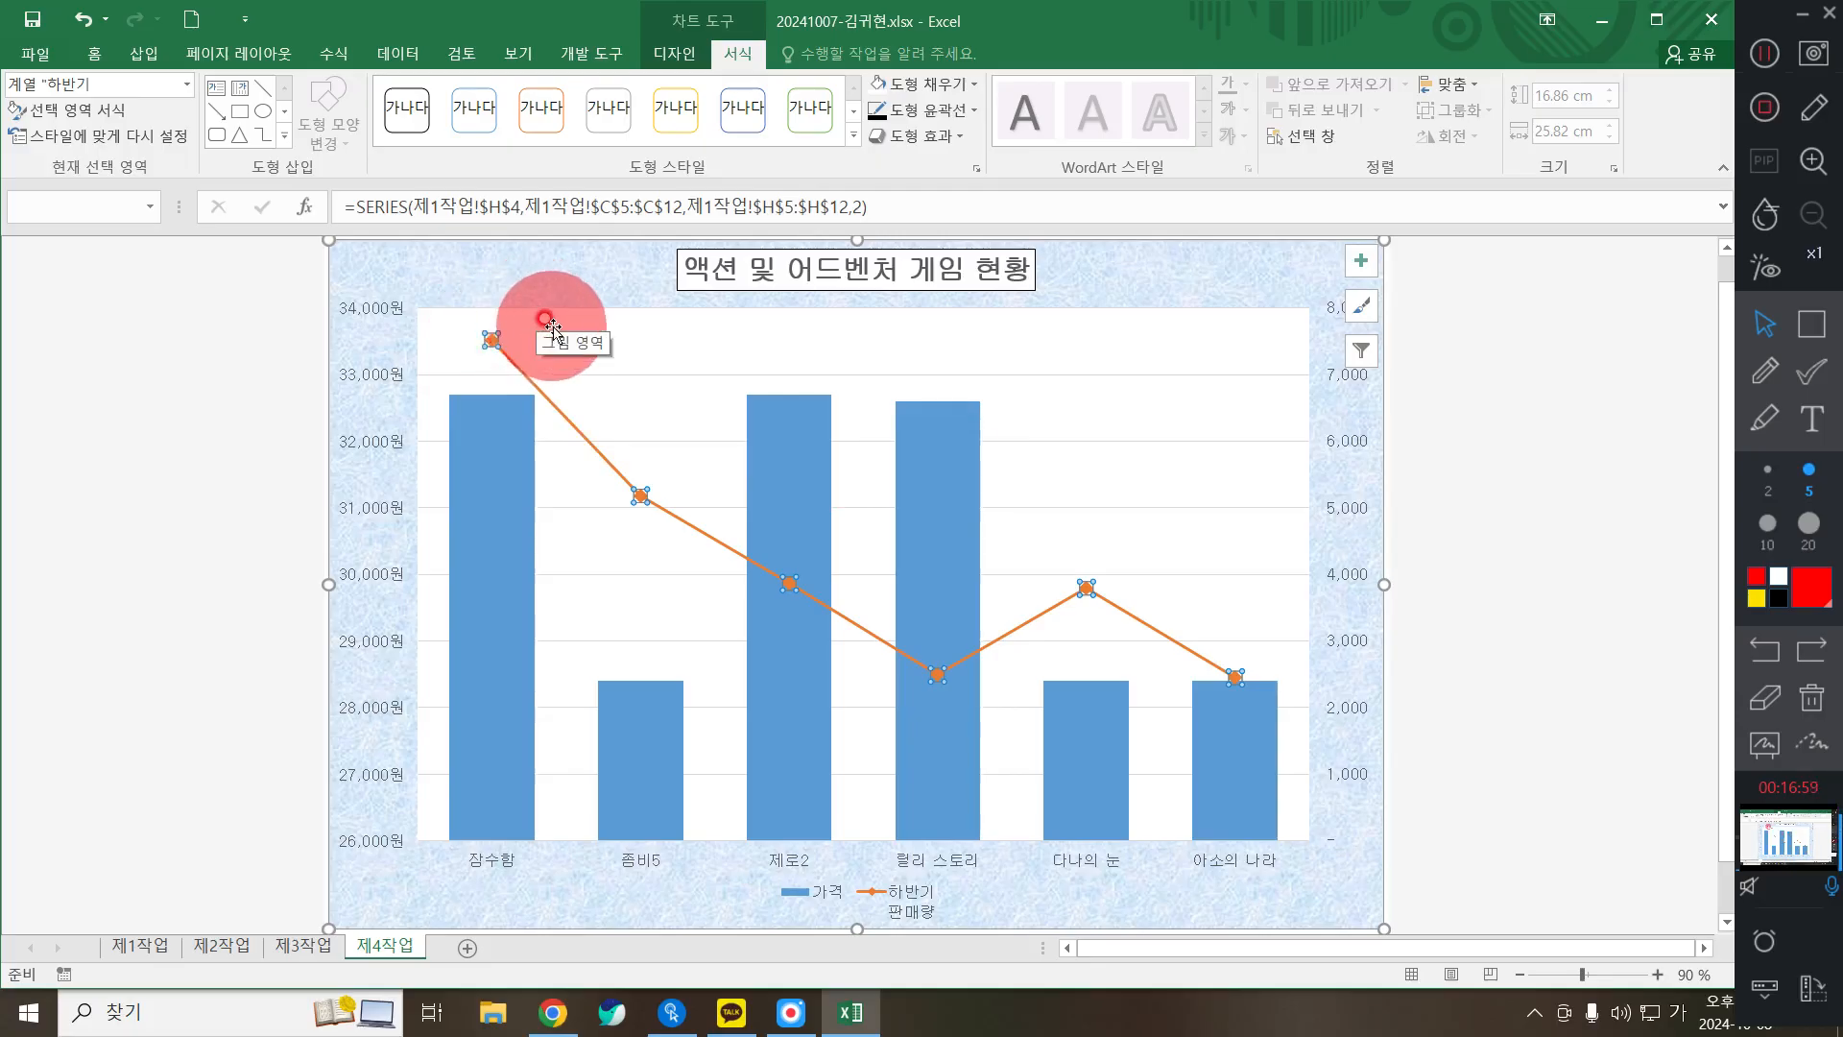
# Step: Add a data label to only the 잠수함 point of the 하반기판매량 line series
pyautogui.click(492, 341)
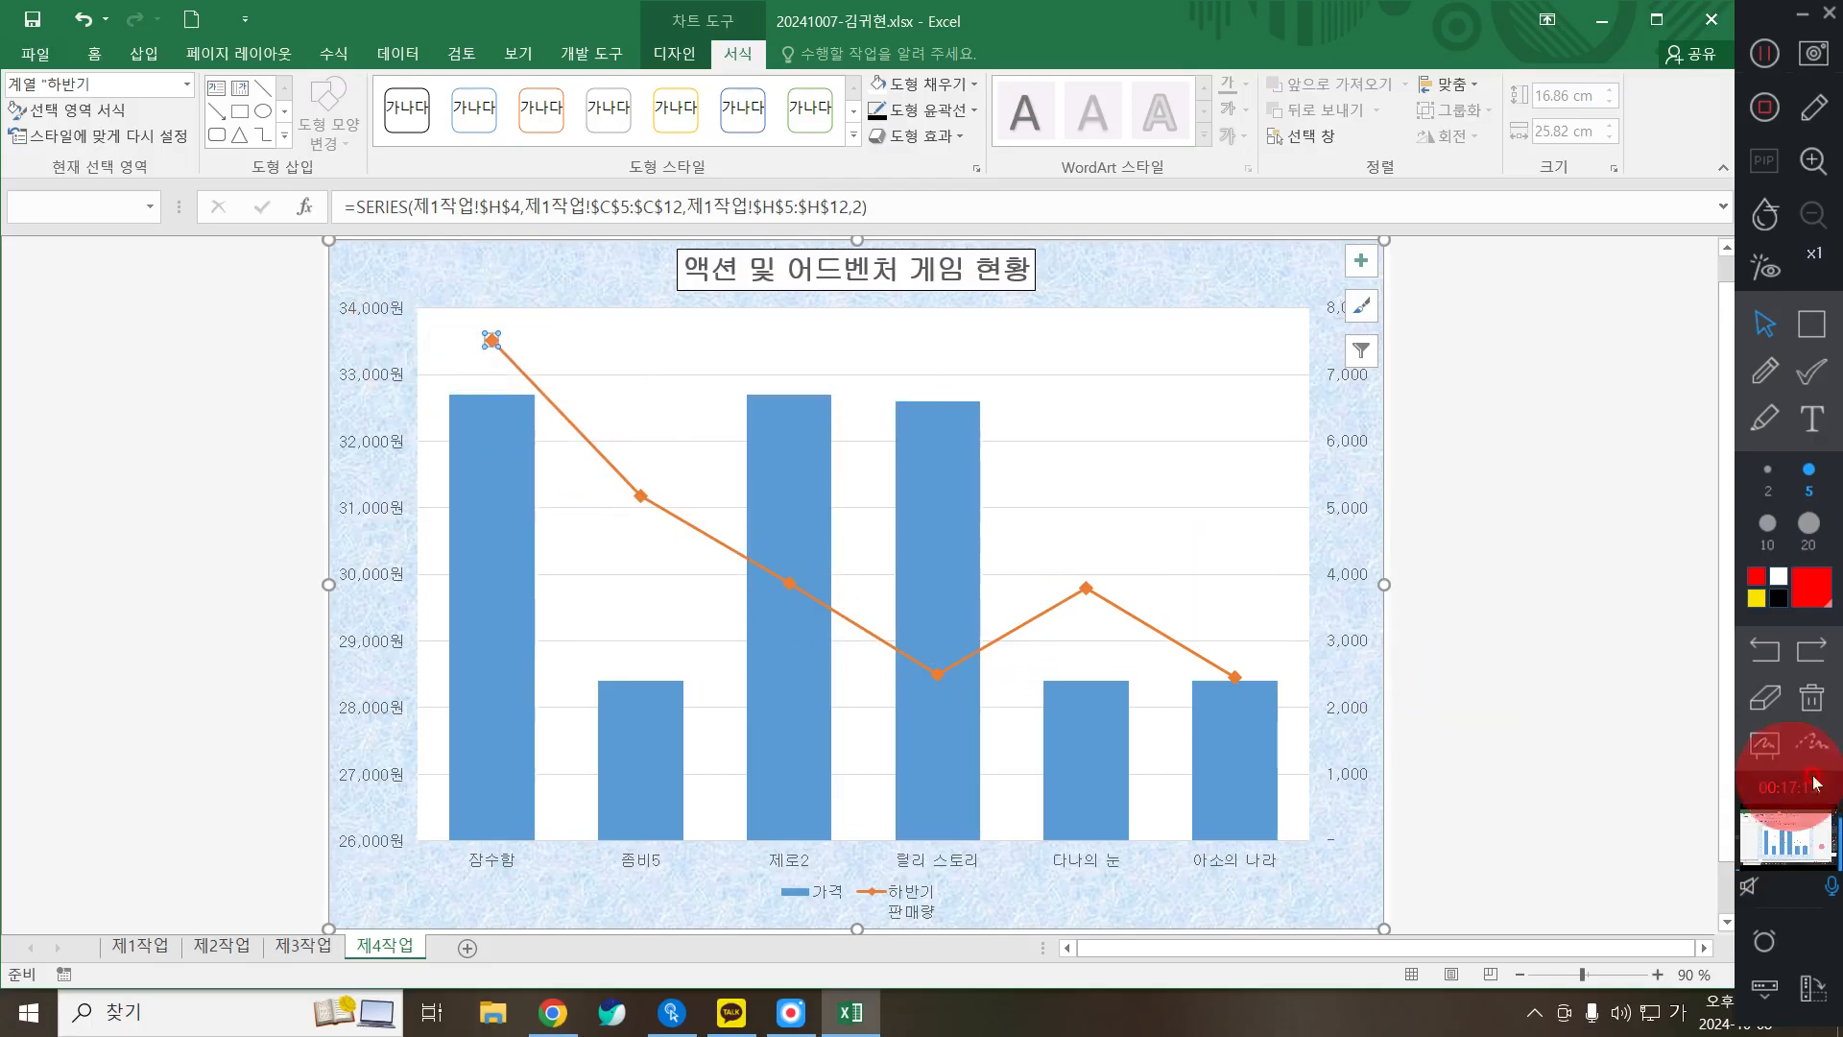
pyautogui.rightClick(491, 344)
pyautogui.moveTo(577, 506)
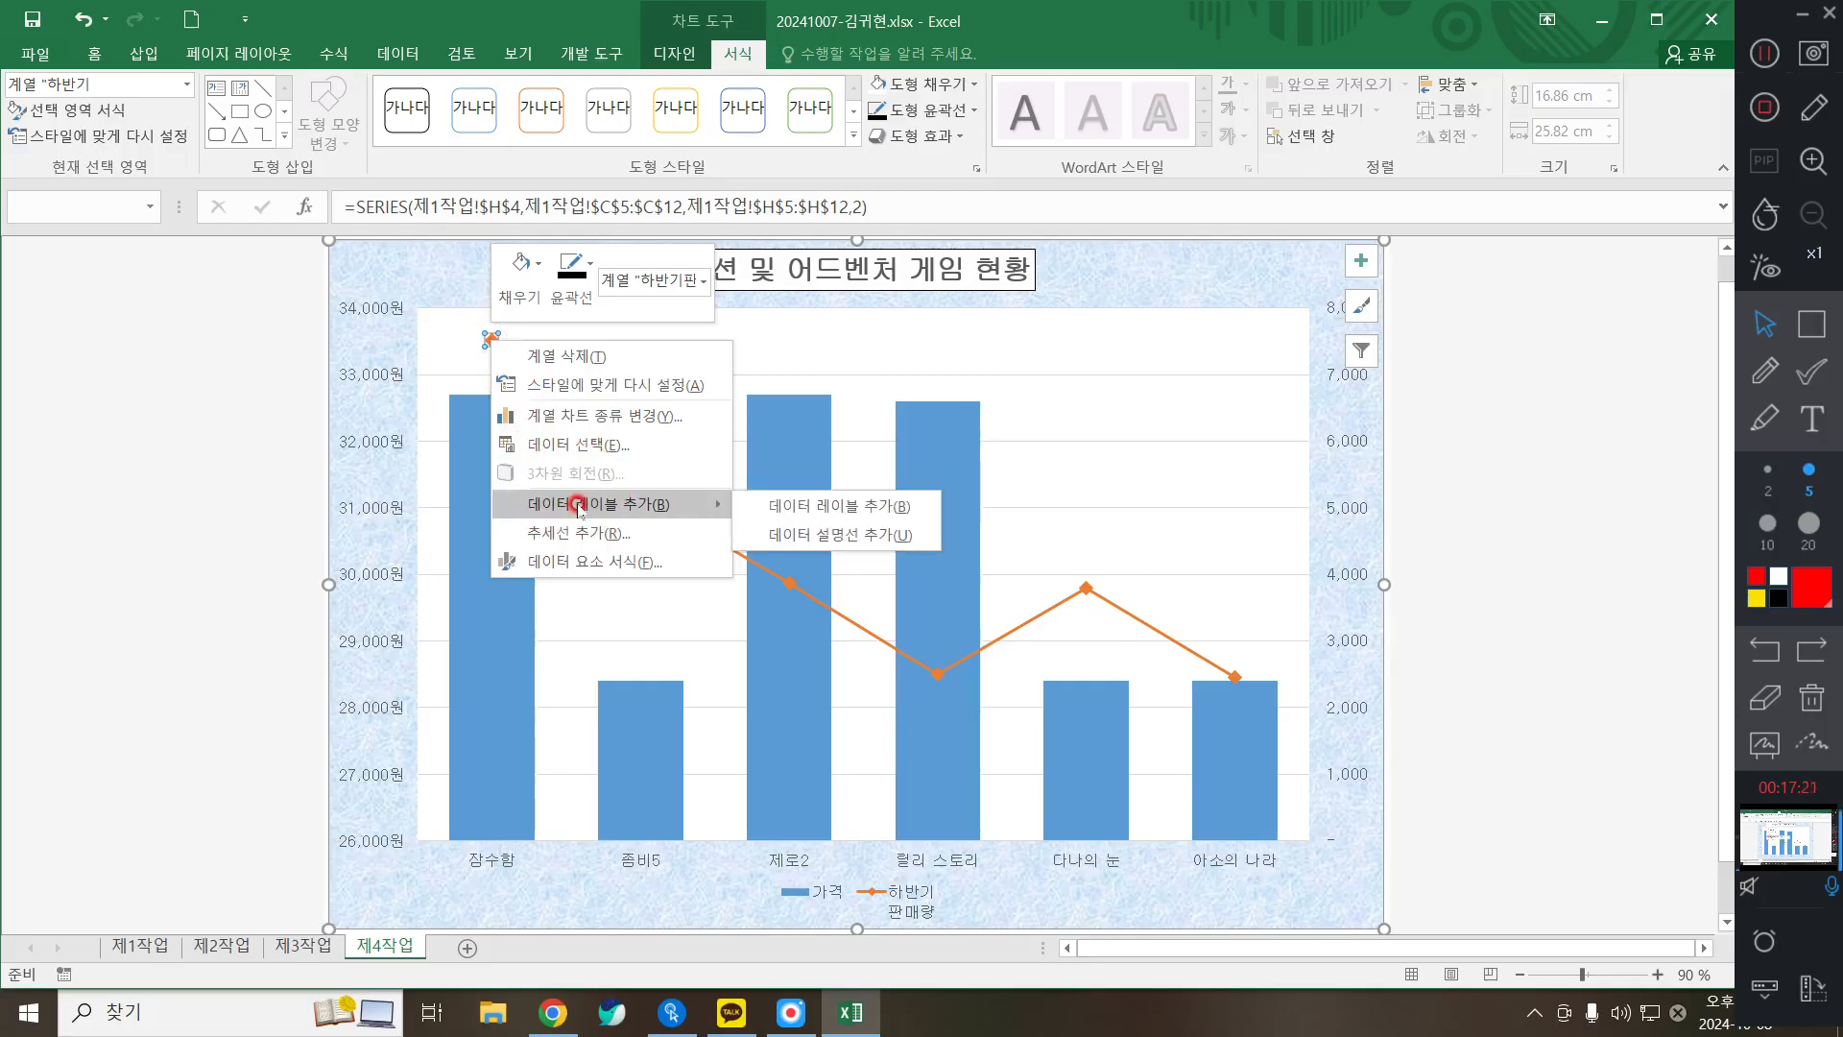
pyautogui.click(571, 500)
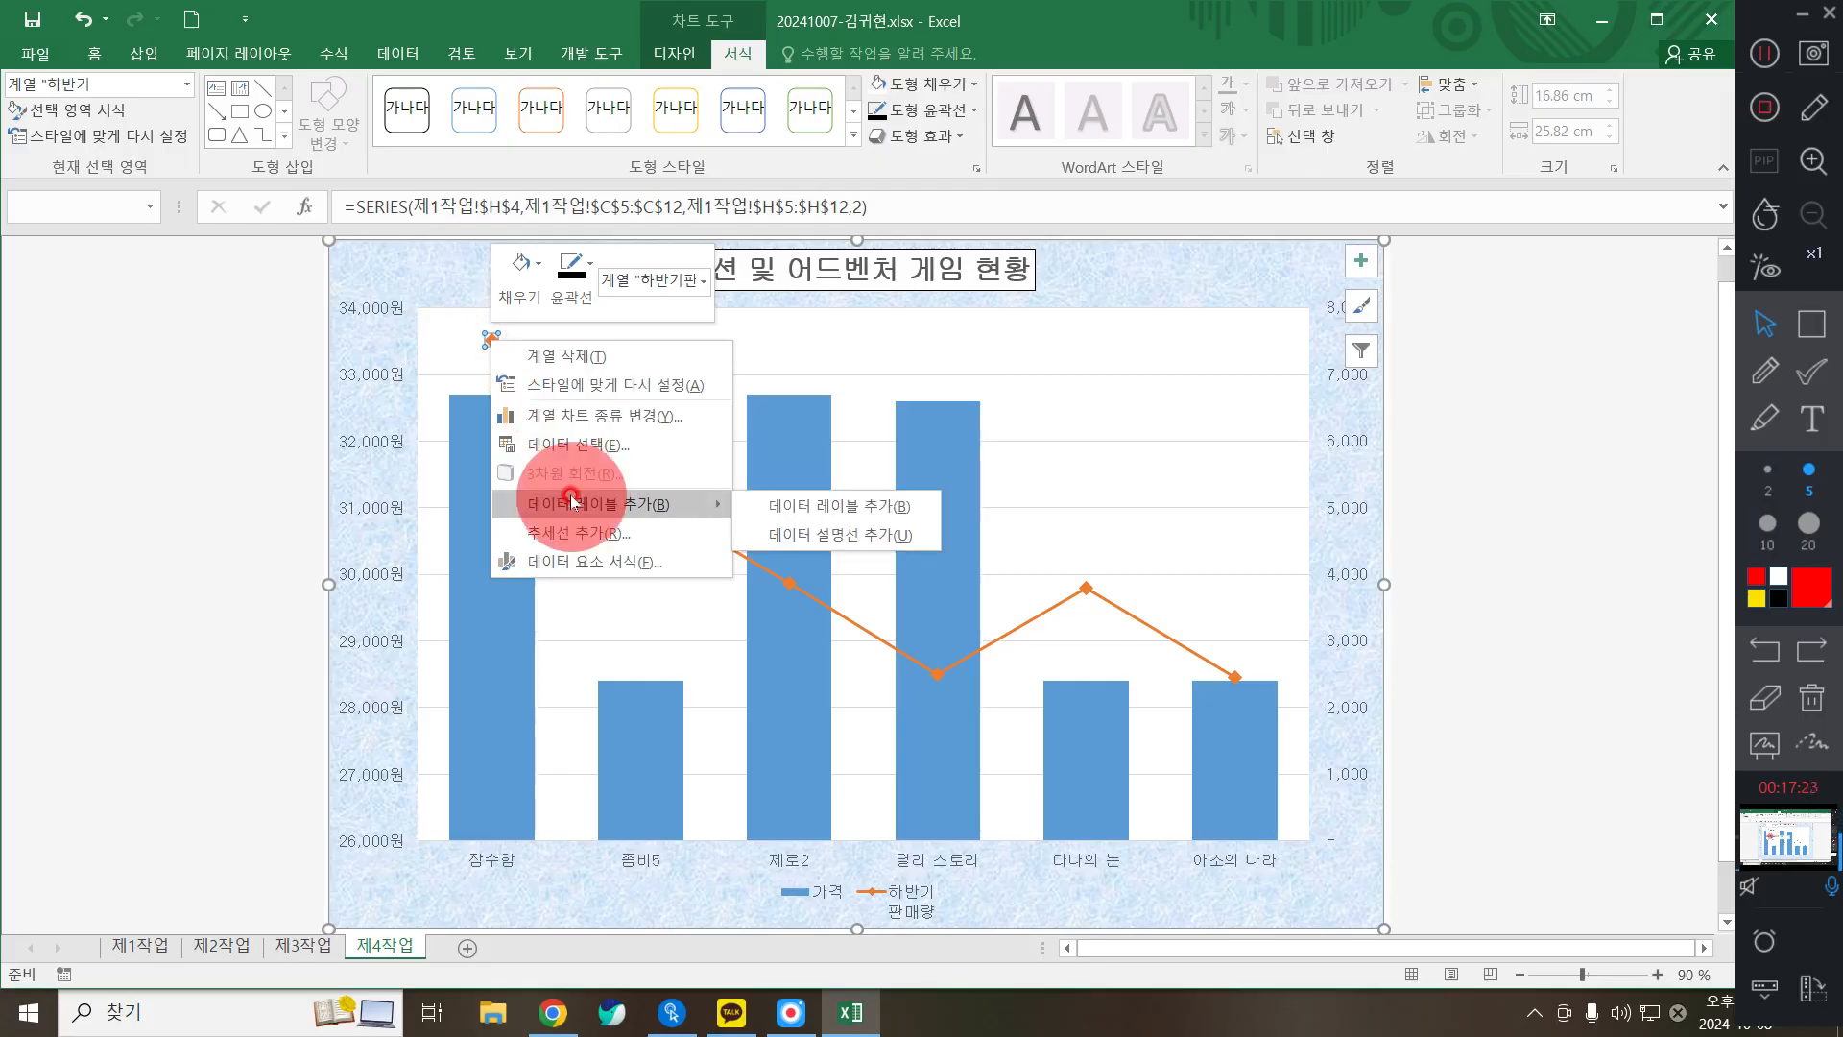
pyautogui.click(572, 500)
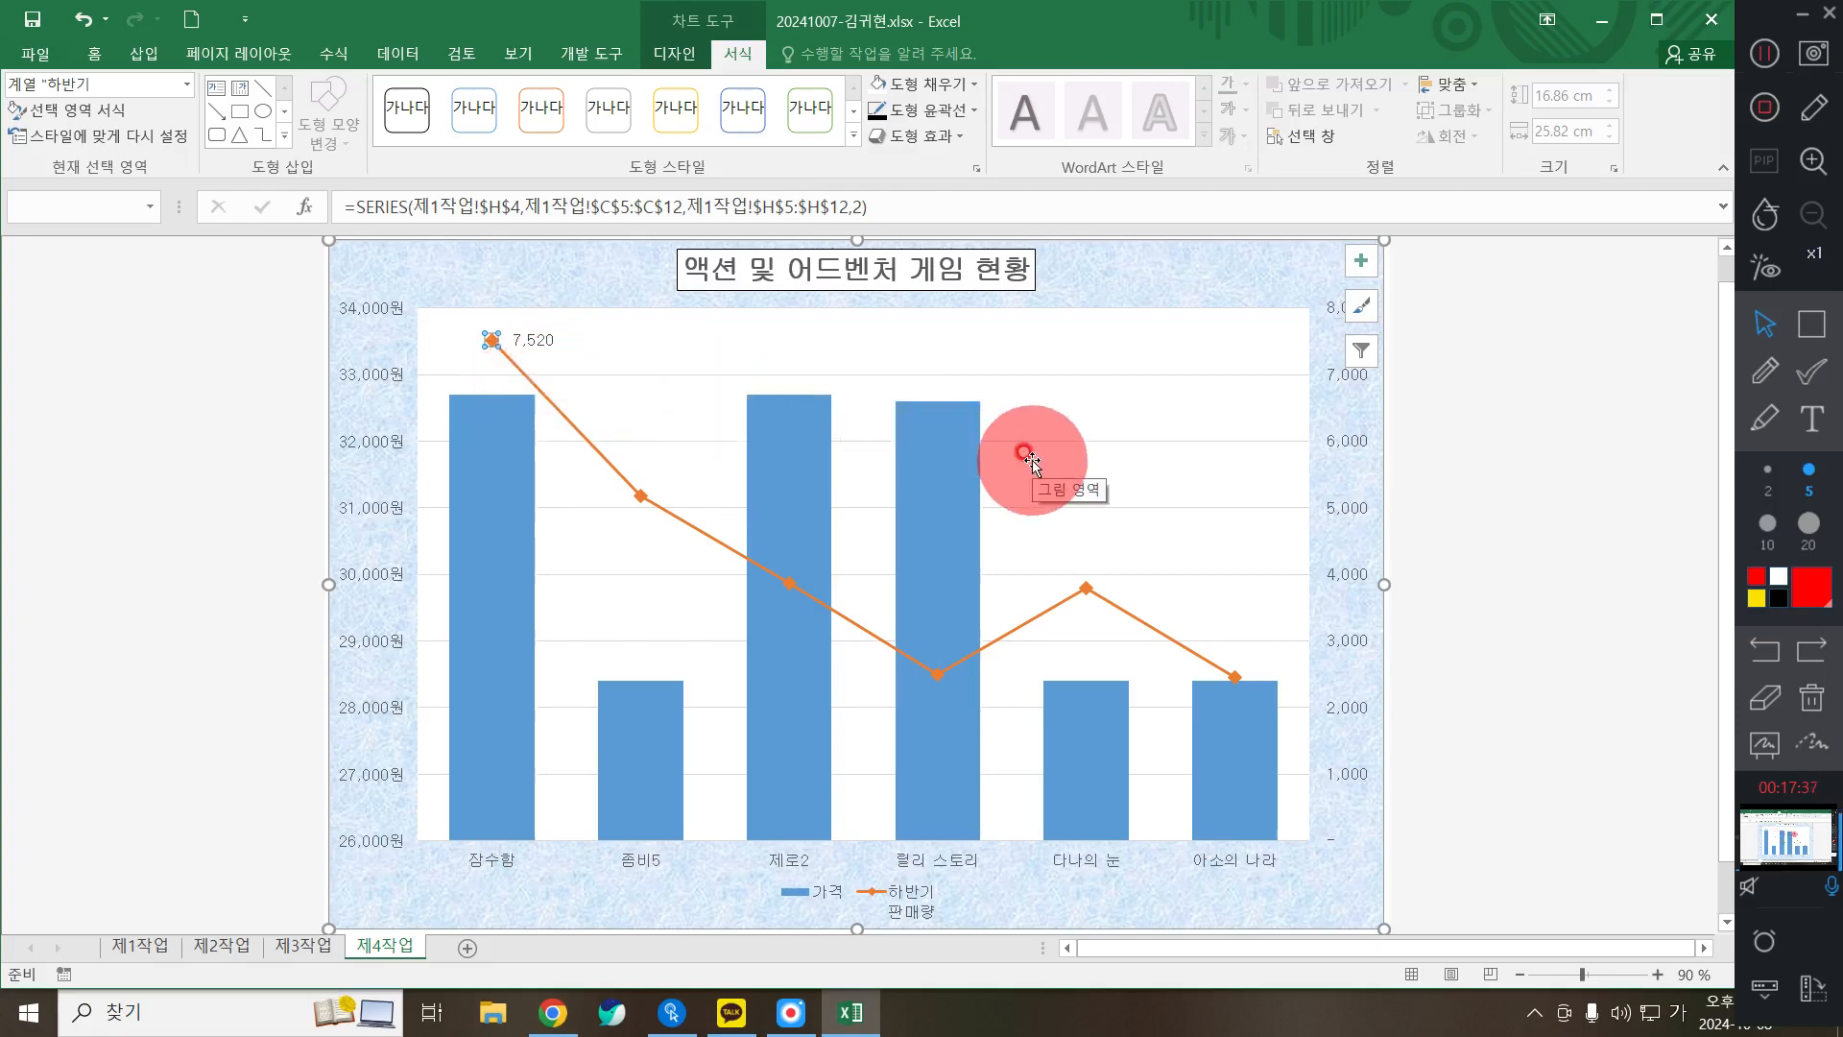
# Step: Format the chart's primary horizontal gridlines as black dashed lines using the 파선 style
pyautogui.click(1077, 377)
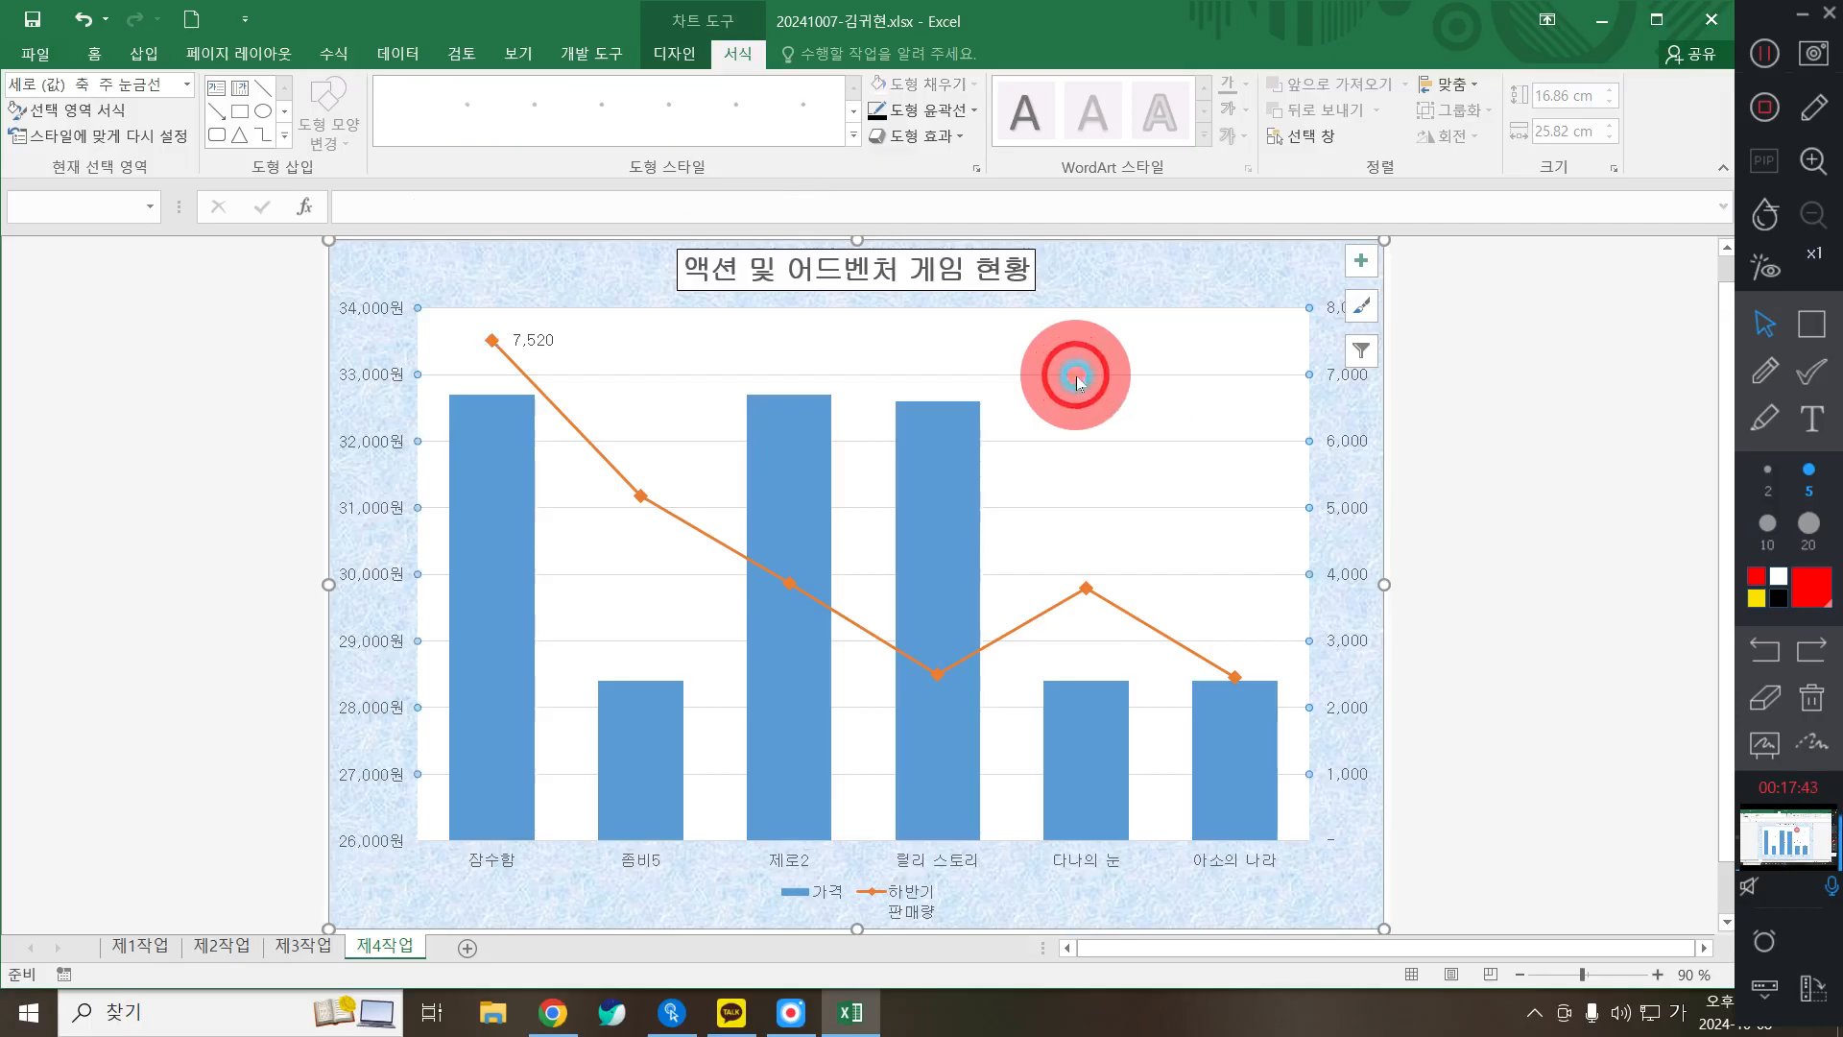
pyautogui.click(916, 111)
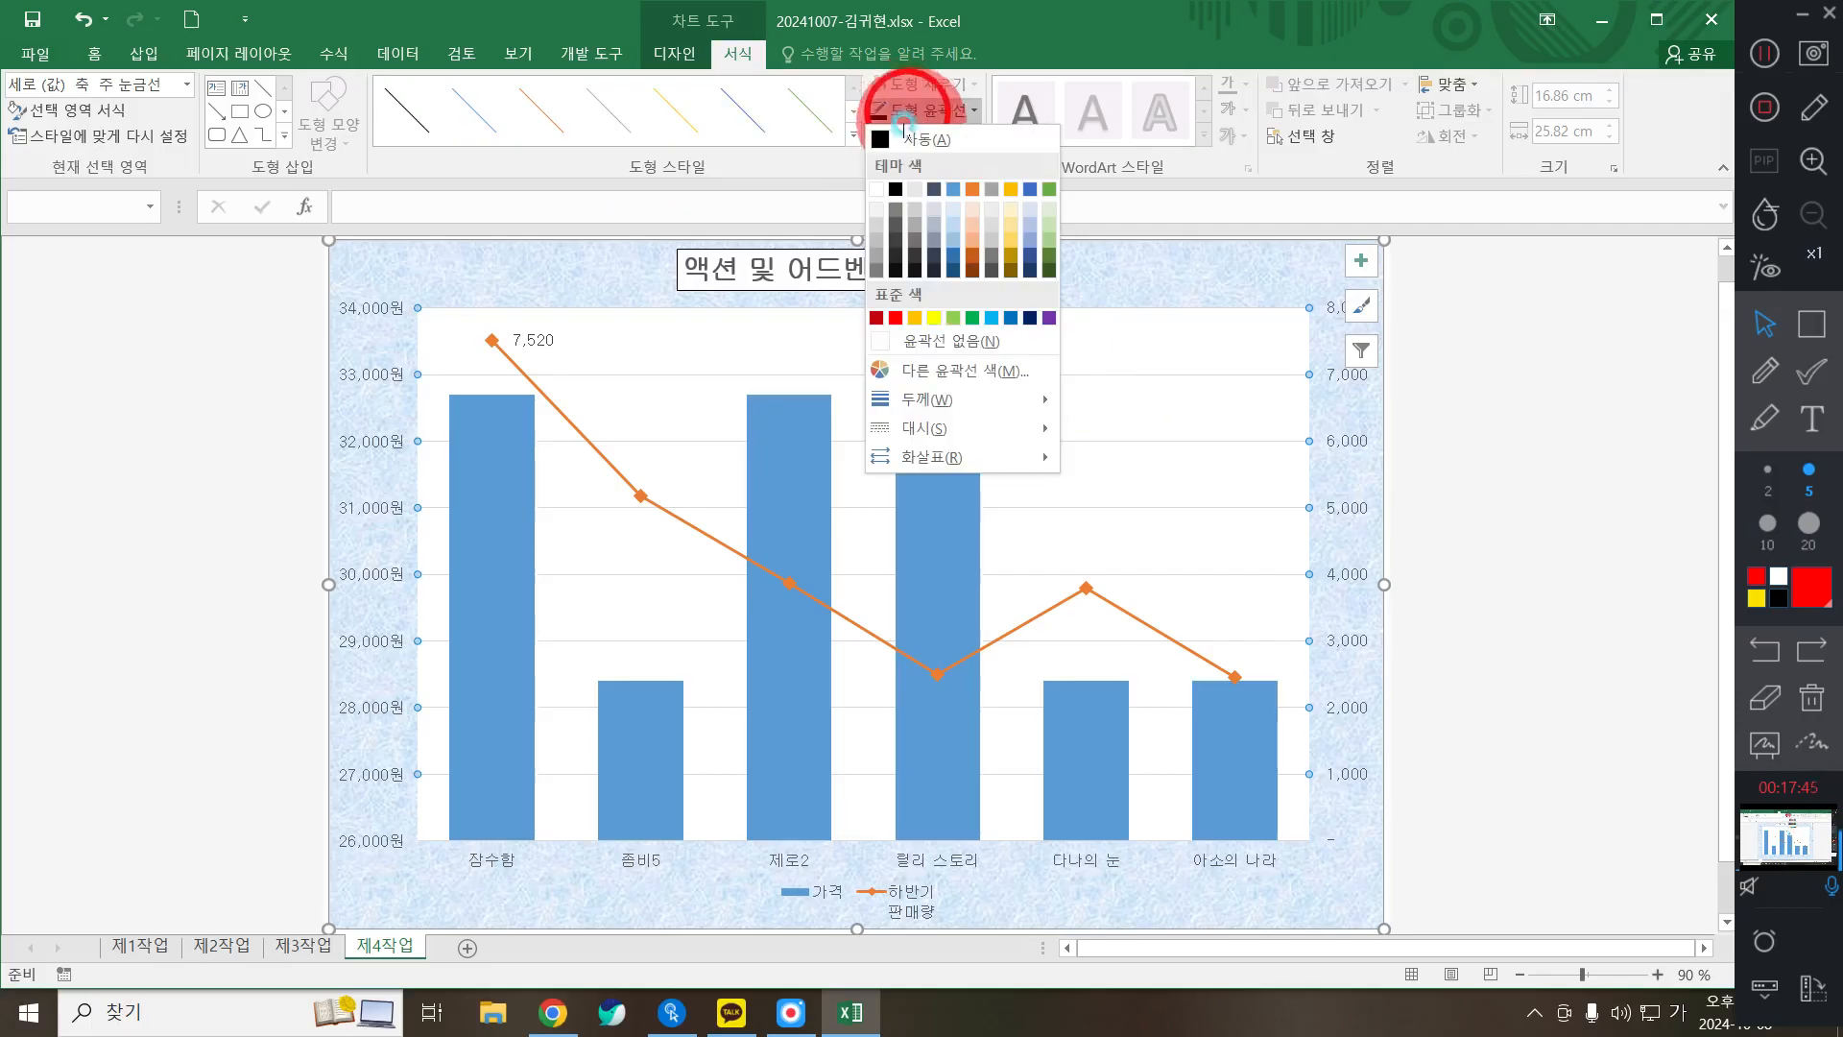
pyautogui.click(897, 192)
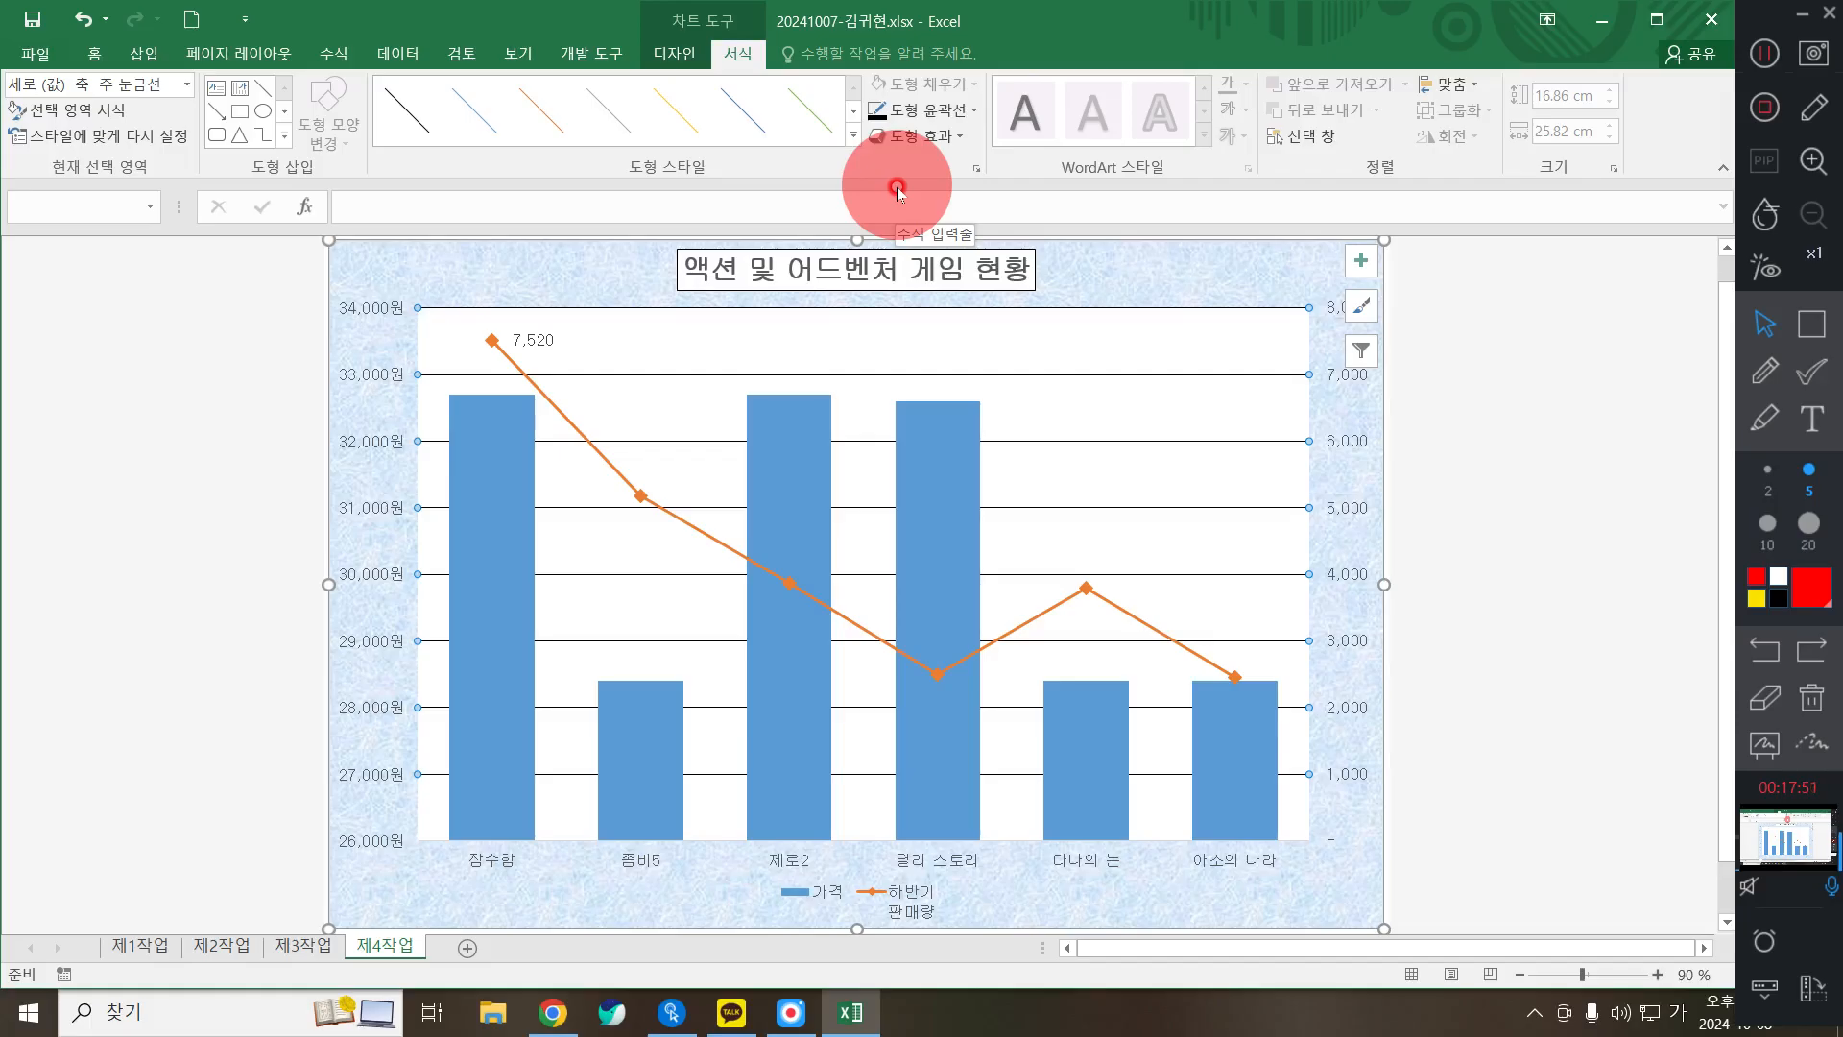
pyautogui.click(925, 113)
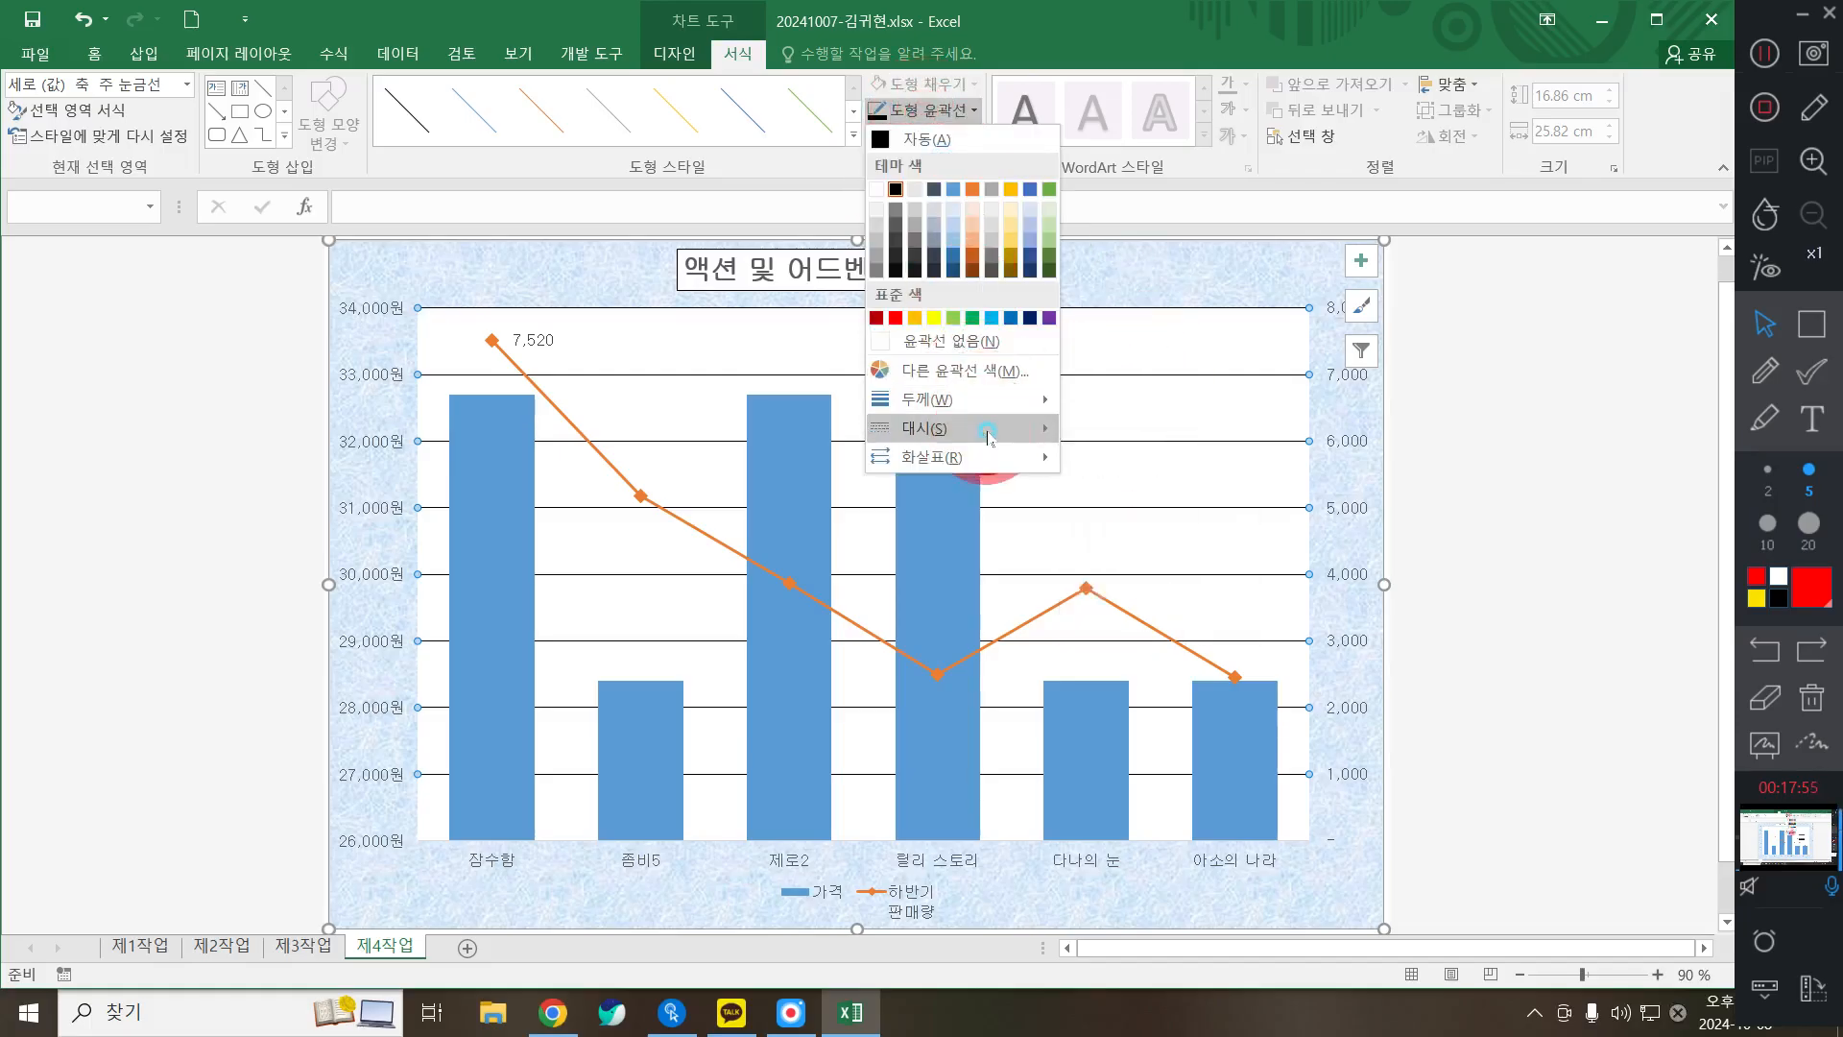
pyautogui.moveTo(988, 437)
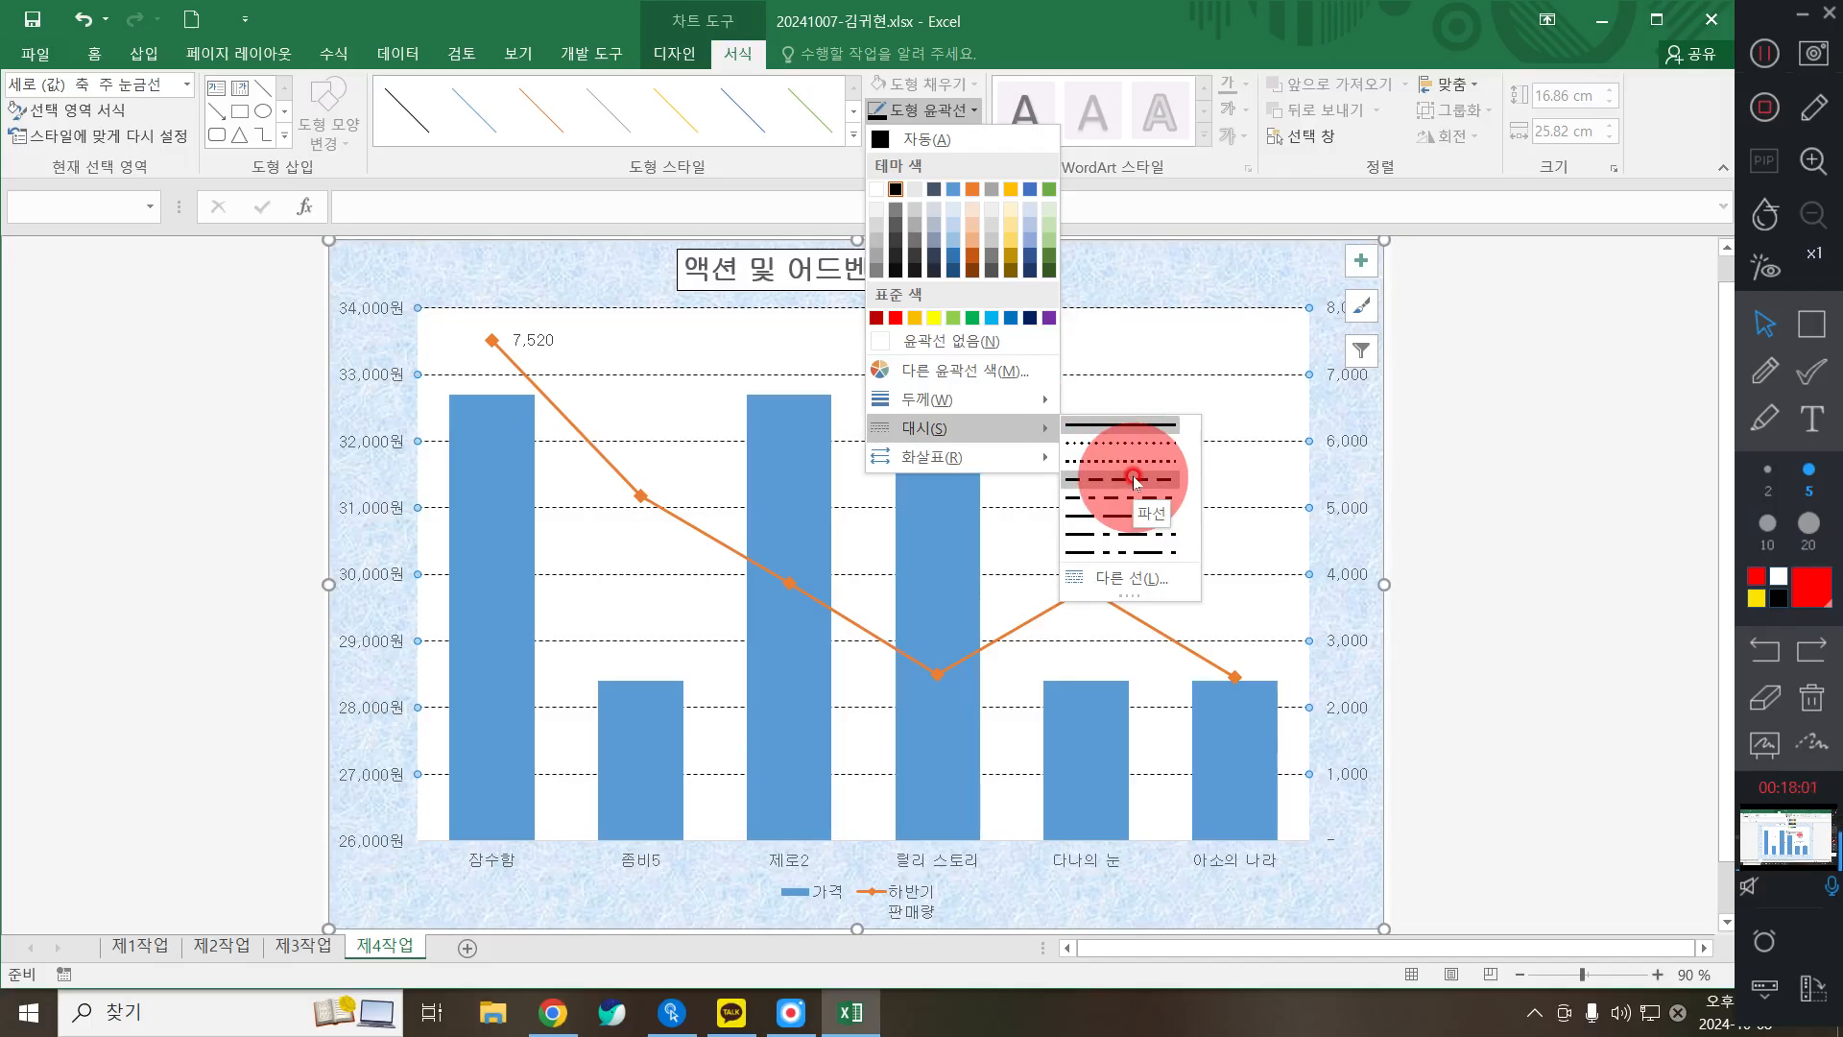
pyautogui.click(1132, 475)
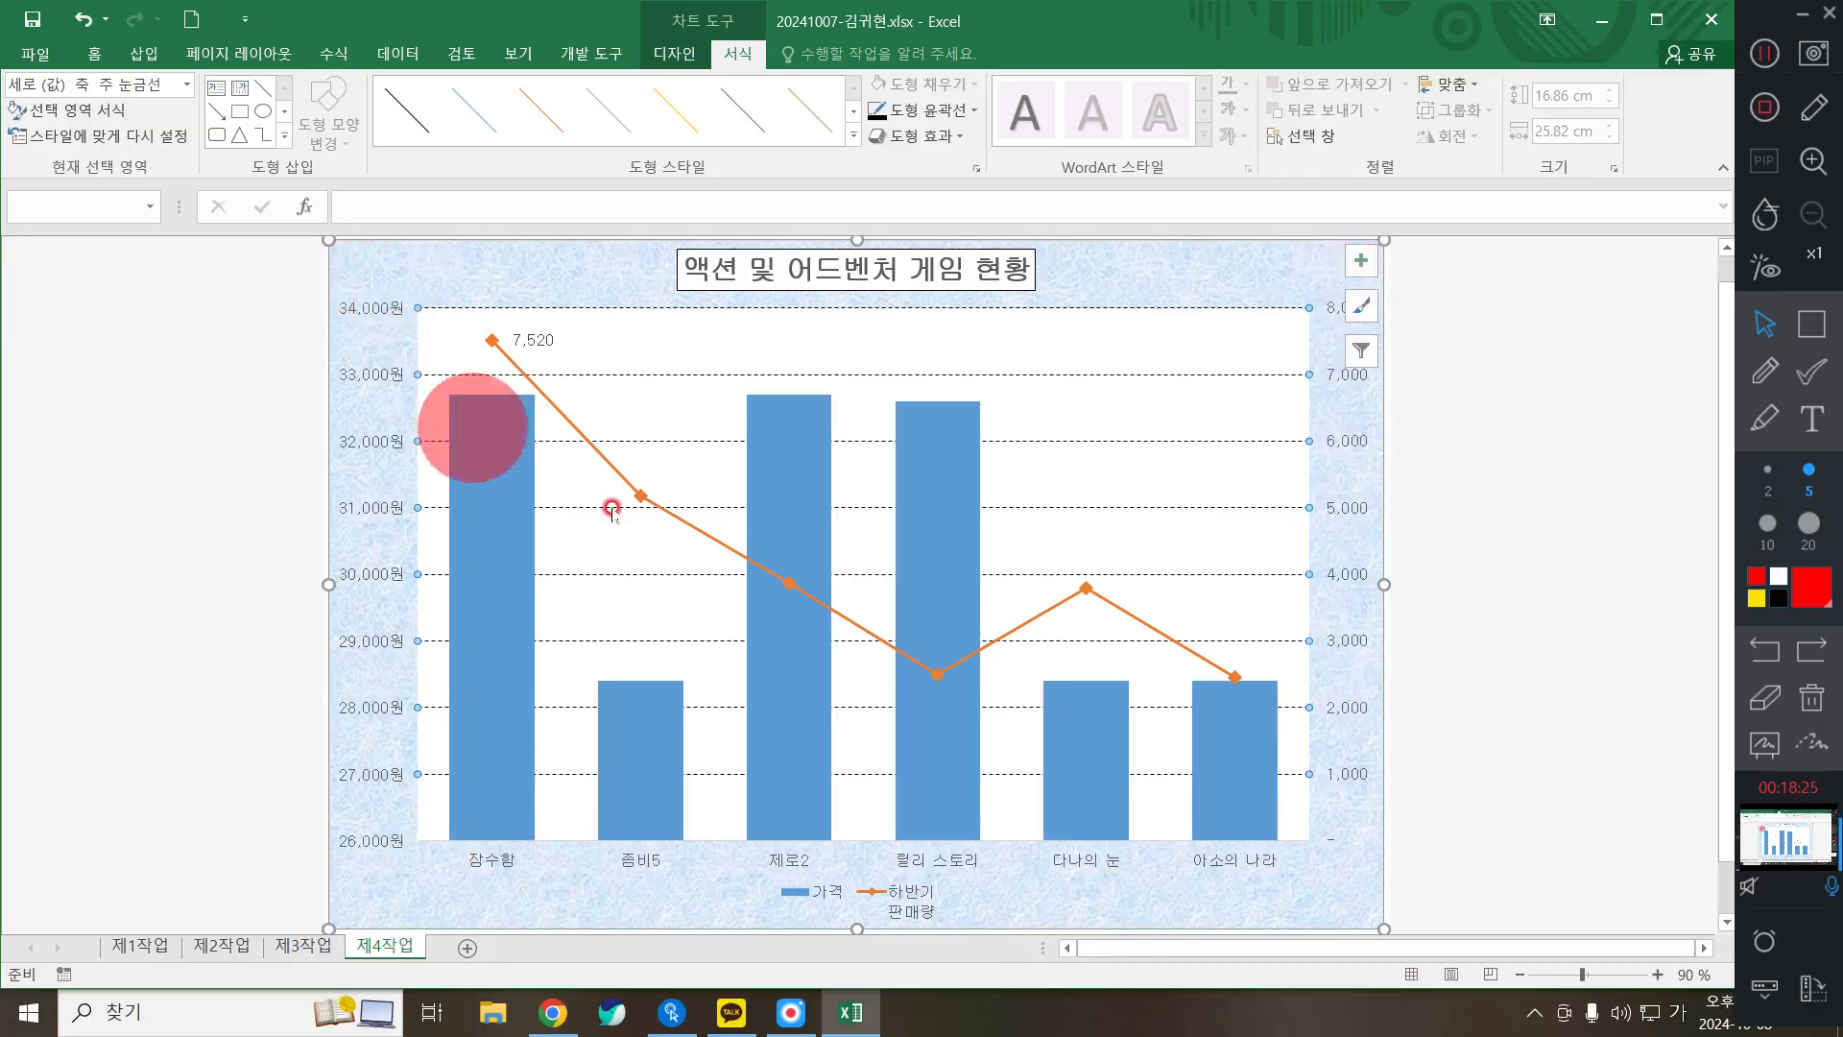
pyautogui.click(1811, 324)
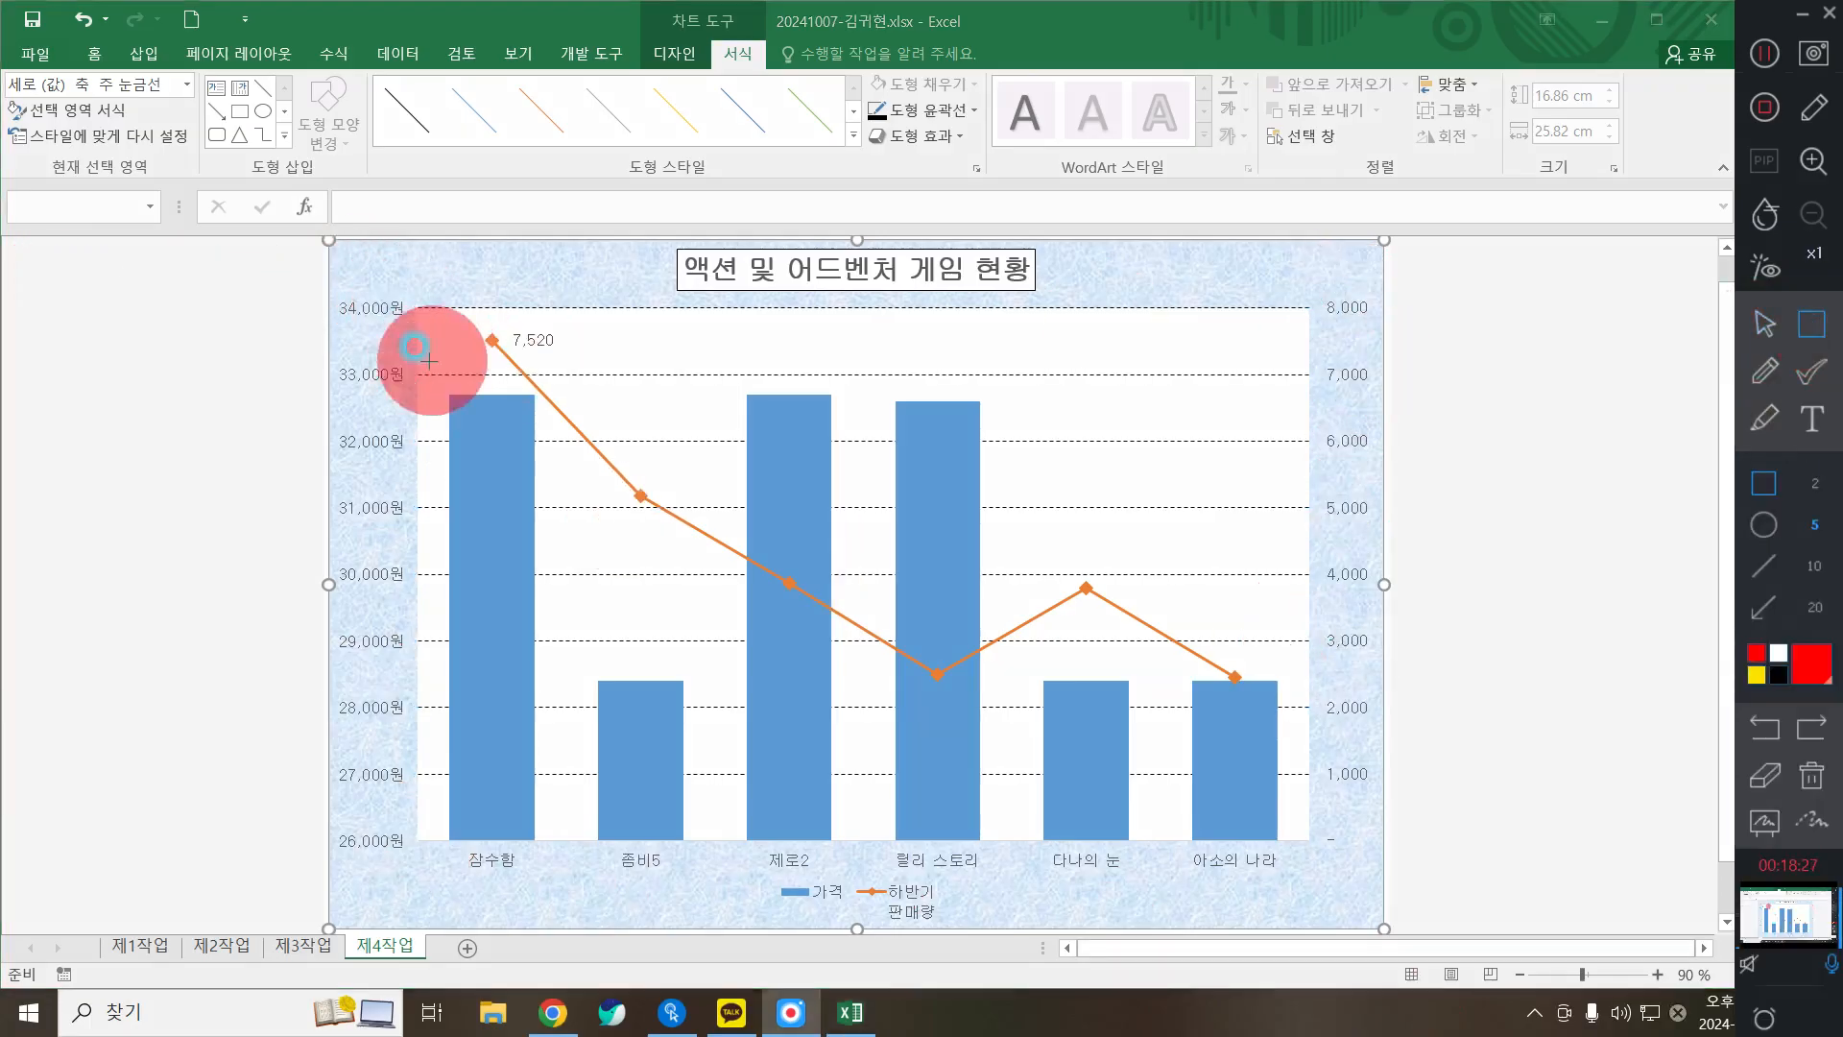
pyautogui.moveTo(408, 301)
pyautogui.mouseDown()
pyautogui.moveTo(401, 746)
pyautogui.moveTo(419, 848)
pyautogui.moveTo(960, 922)
pyautogui.moveTo(1379, 864)
pyautogui.moveTo(1322, 854)
pyautogui.mouseUp()
pyautogui.moveTo(1271, 297)
pyautogui.mouseDown()
pyautogui.moveTo(1309, 412)
pyautogui.moveTo(1329, 875)
pyautogui.mouseUp()
pyautogui.click(1811, 774)
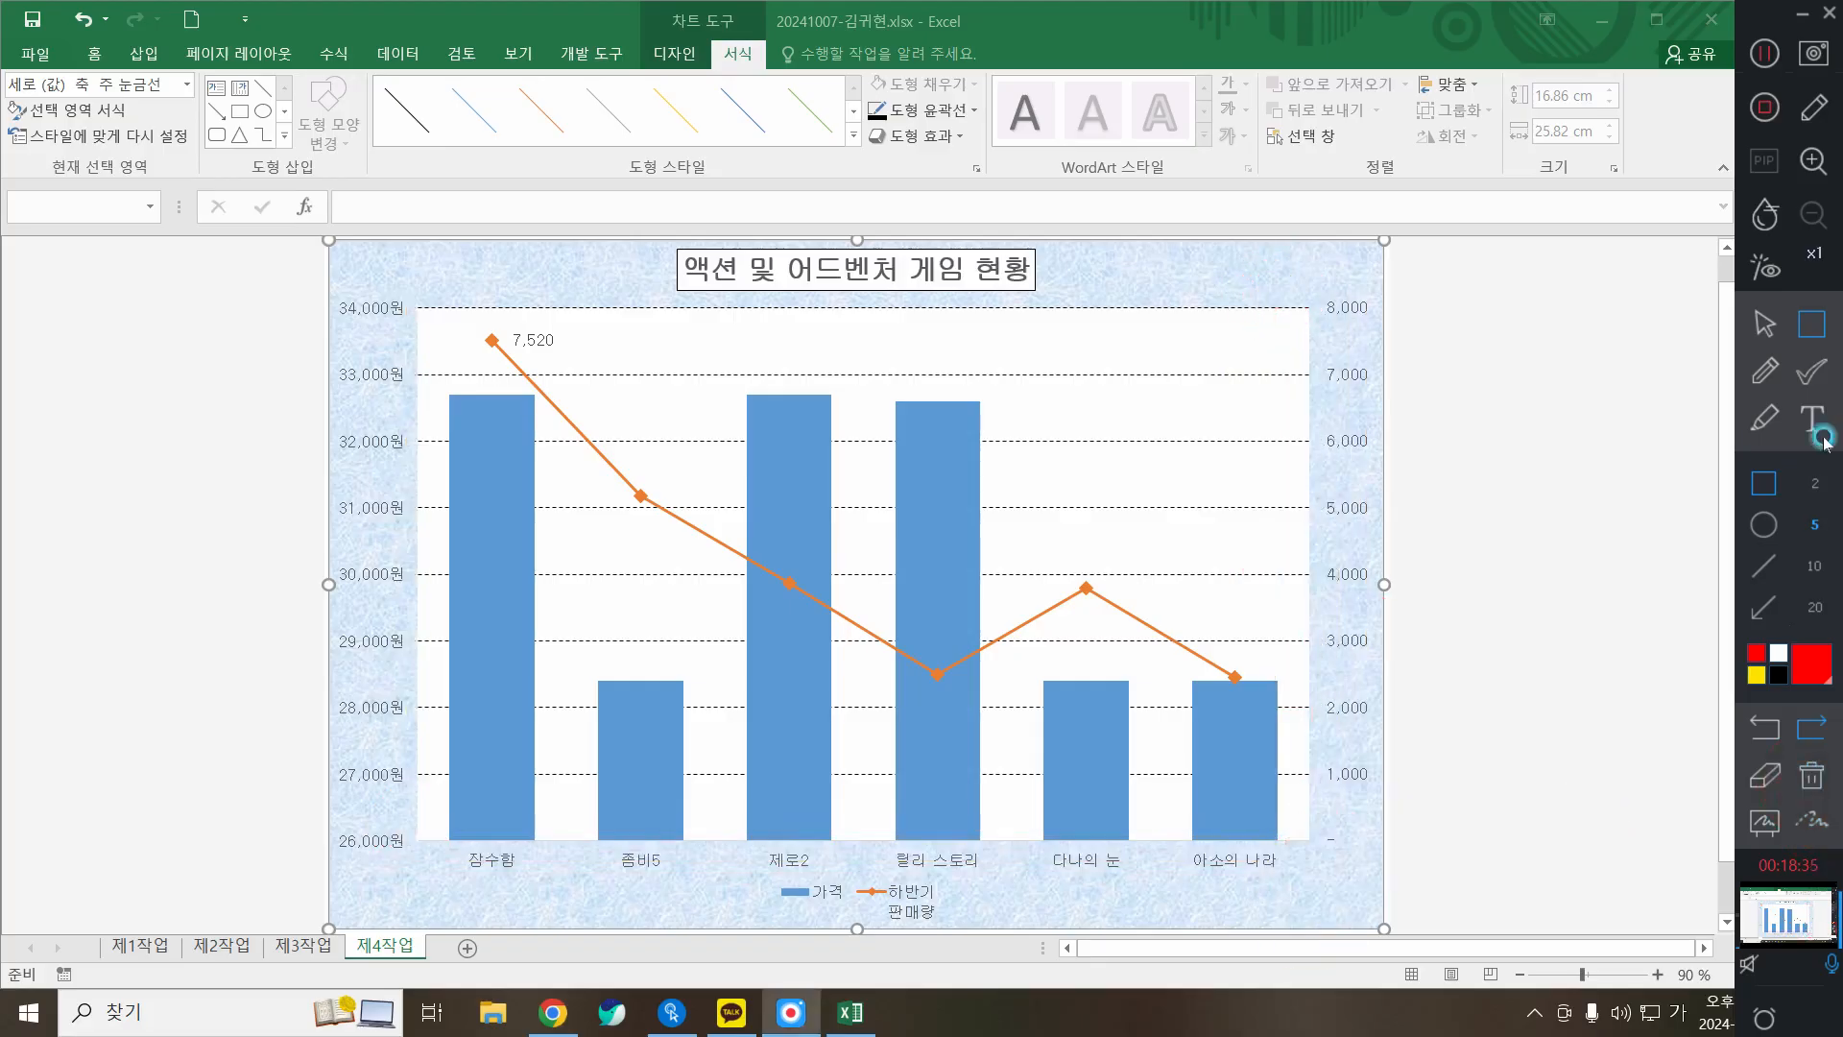
pyautogui.click(1764, 323)
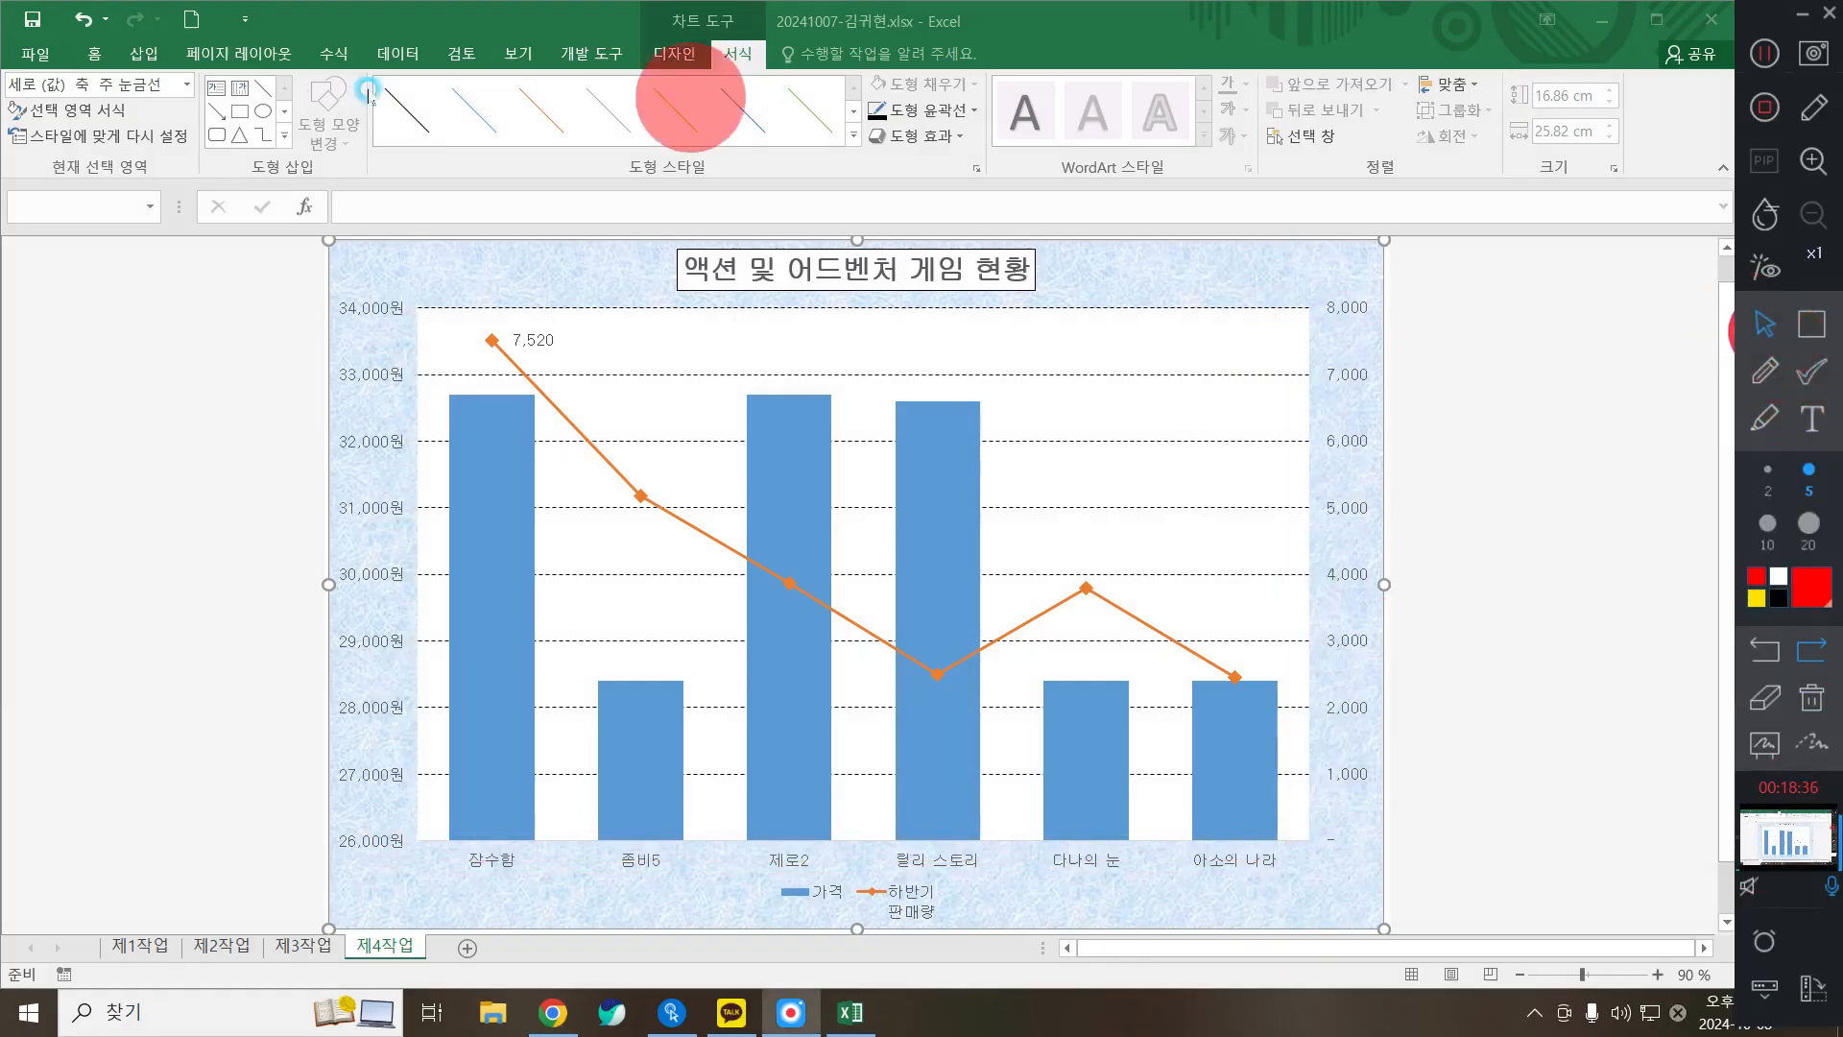
# Step: Give the primary vertical axis, the horizontal category axis and the secondary vertical axis a black outline
pyautogui.click(357, 444)
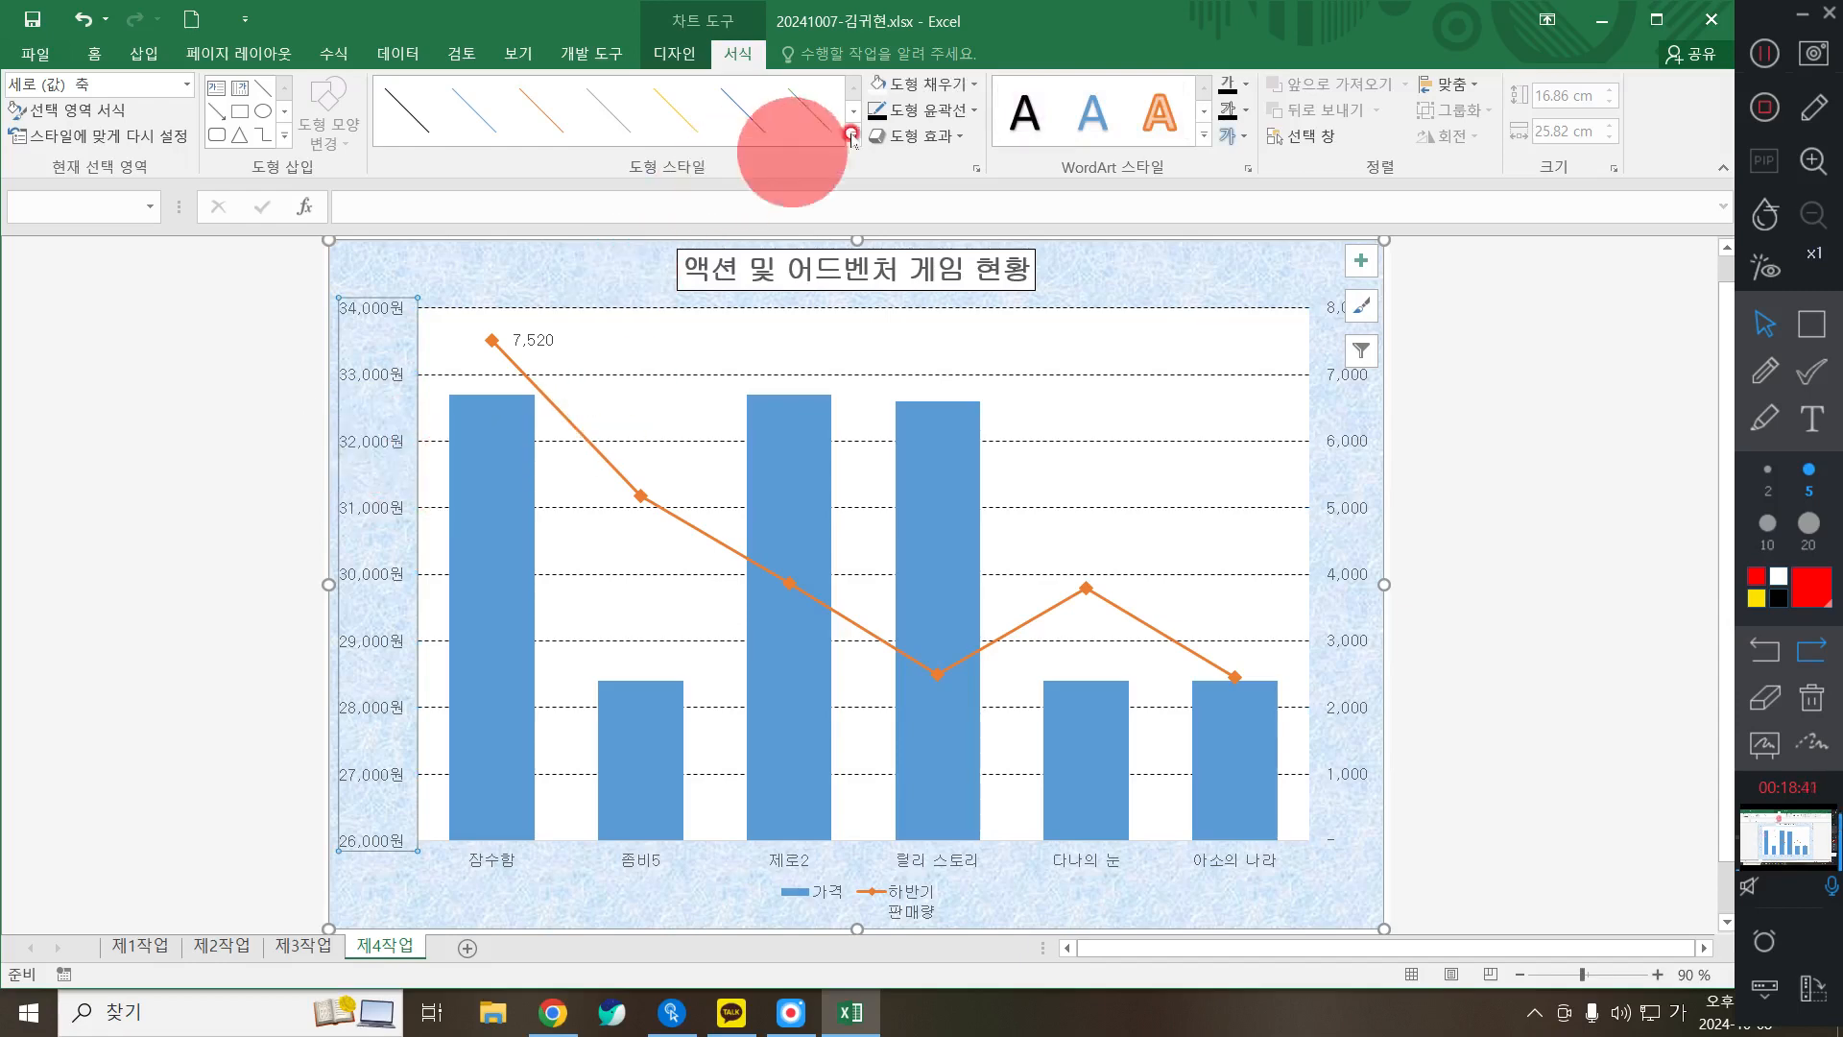
pyautogui.click(945, 106)
pyautogui.click(894, 188)
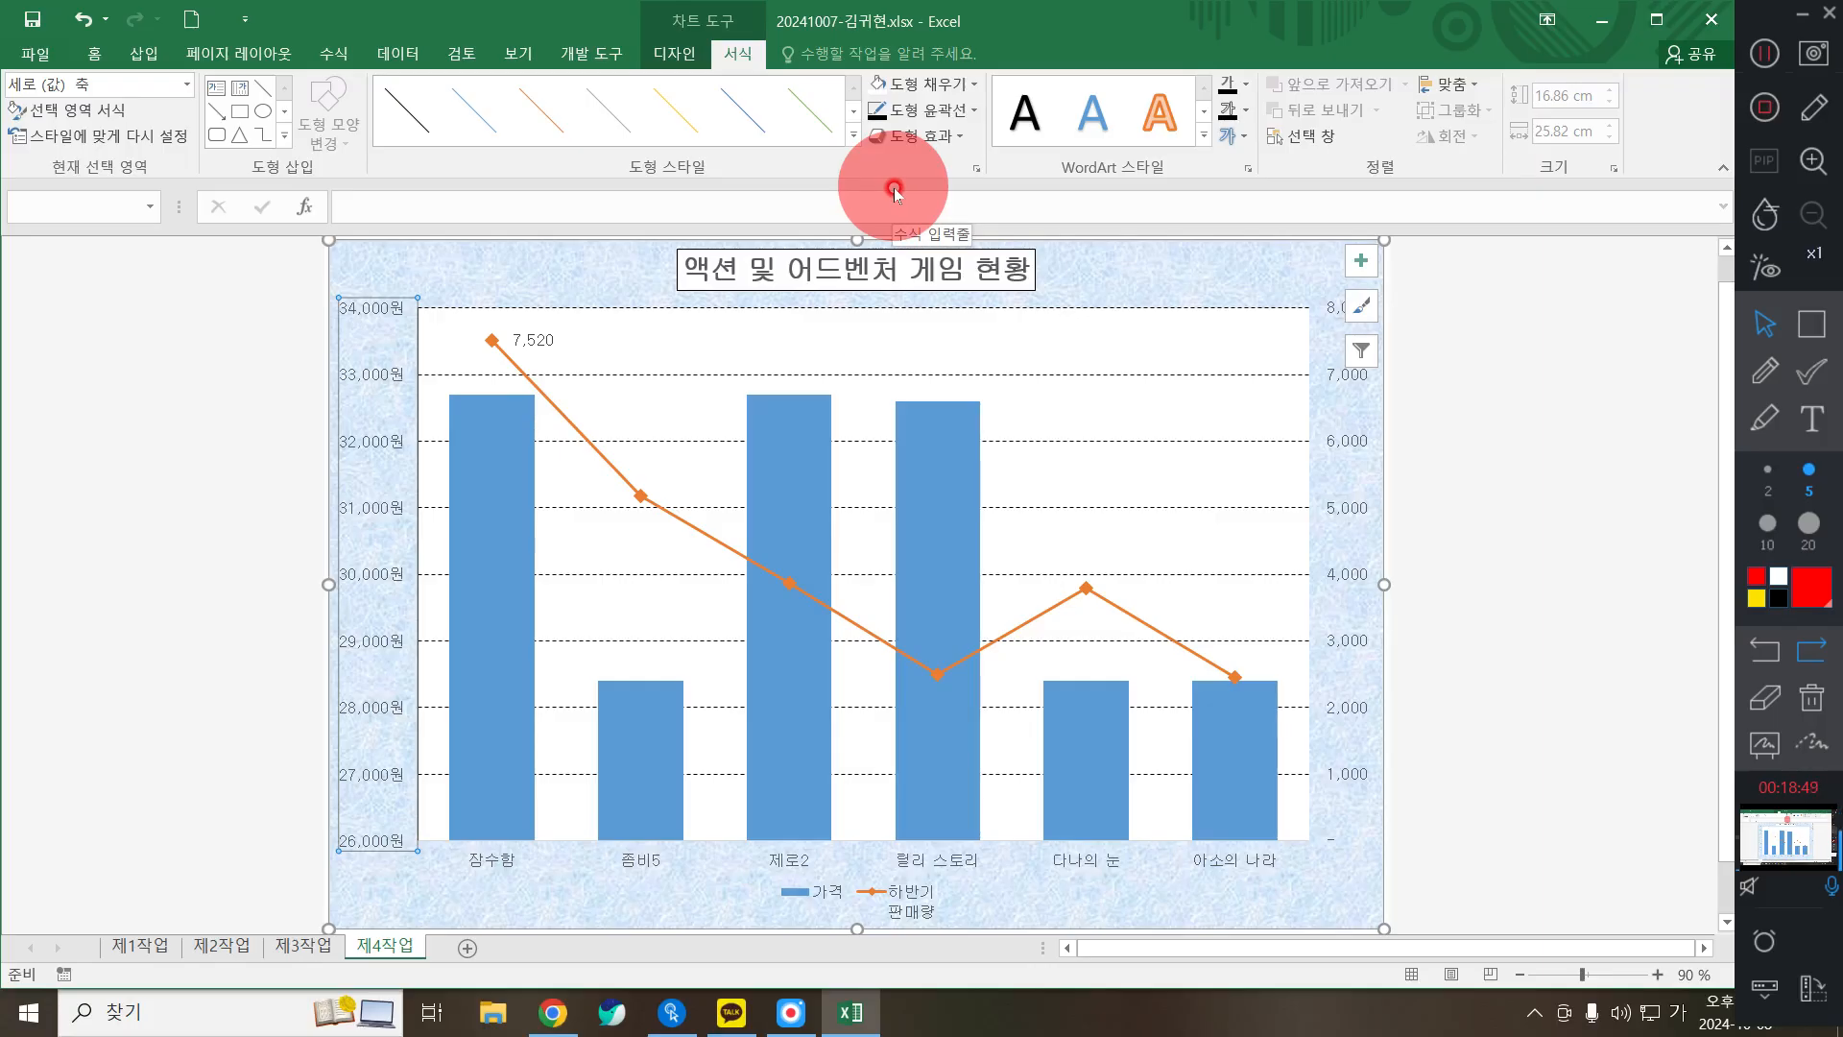
pyautogui.click(782, 862)
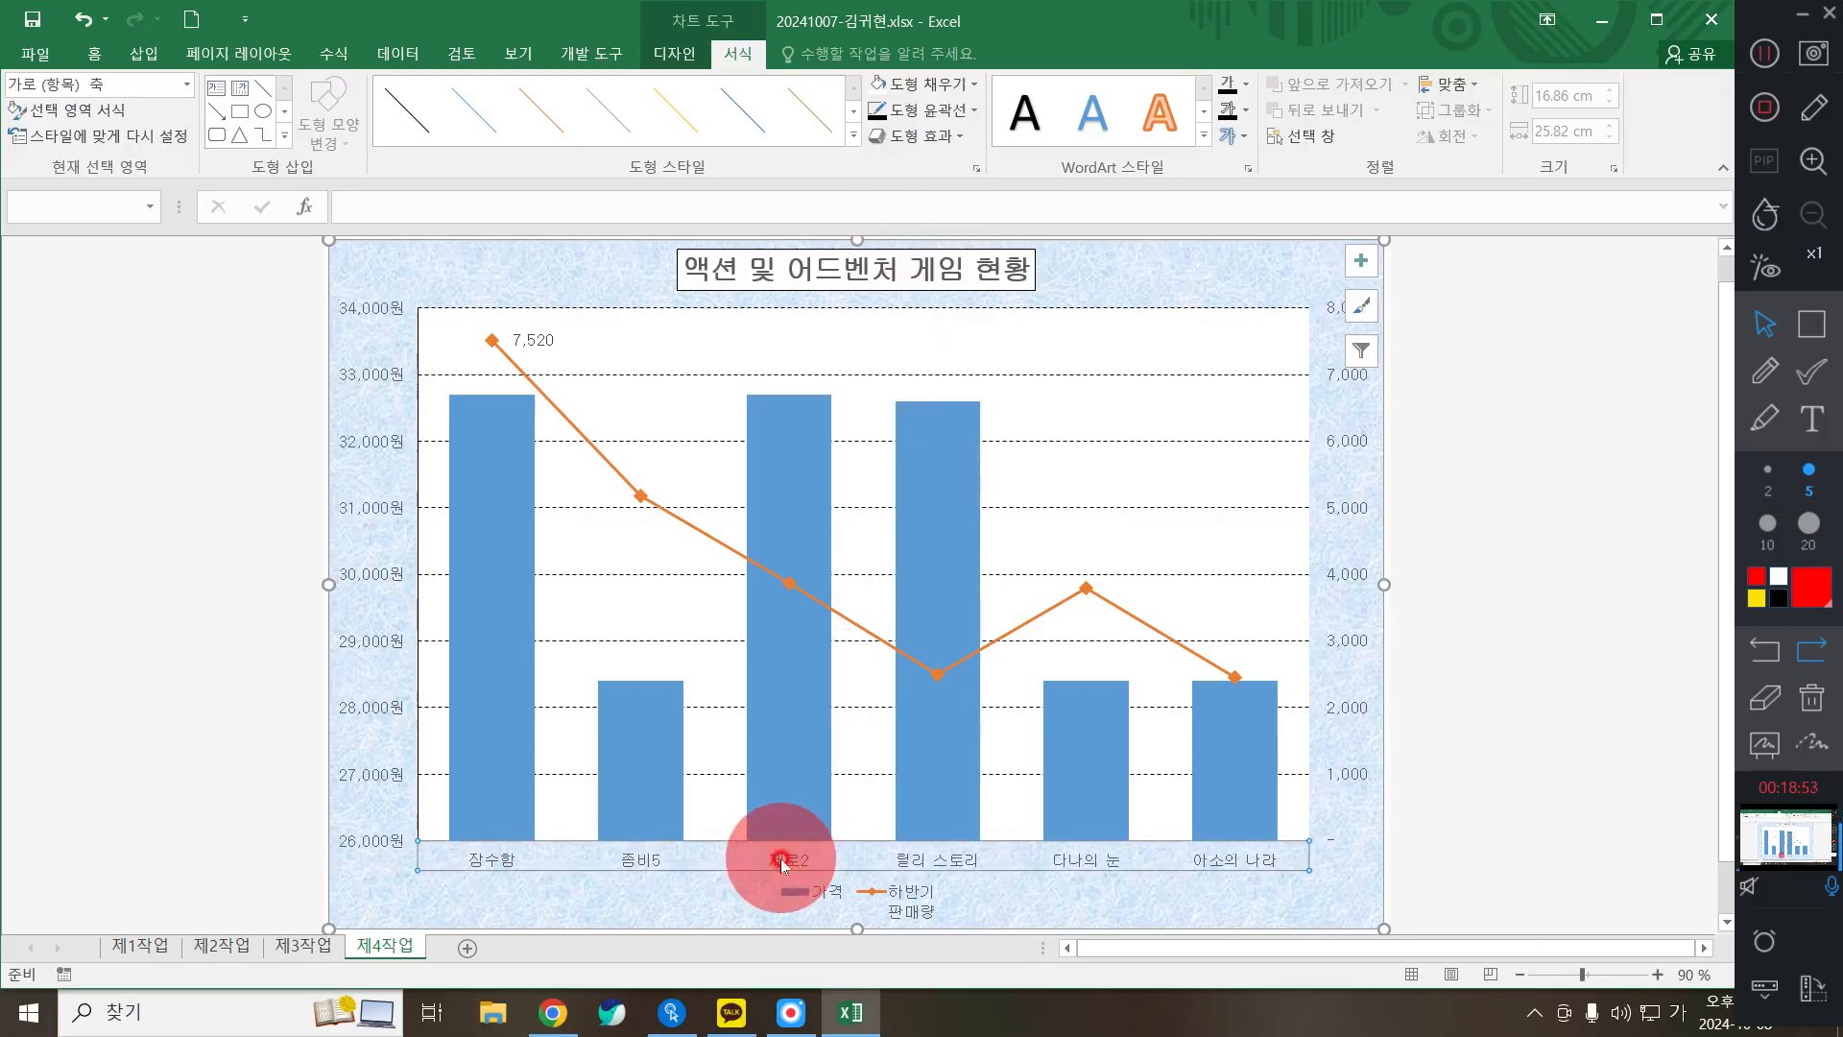
pyautogui.click(898, 110)
pyautogui.click(896, 188)
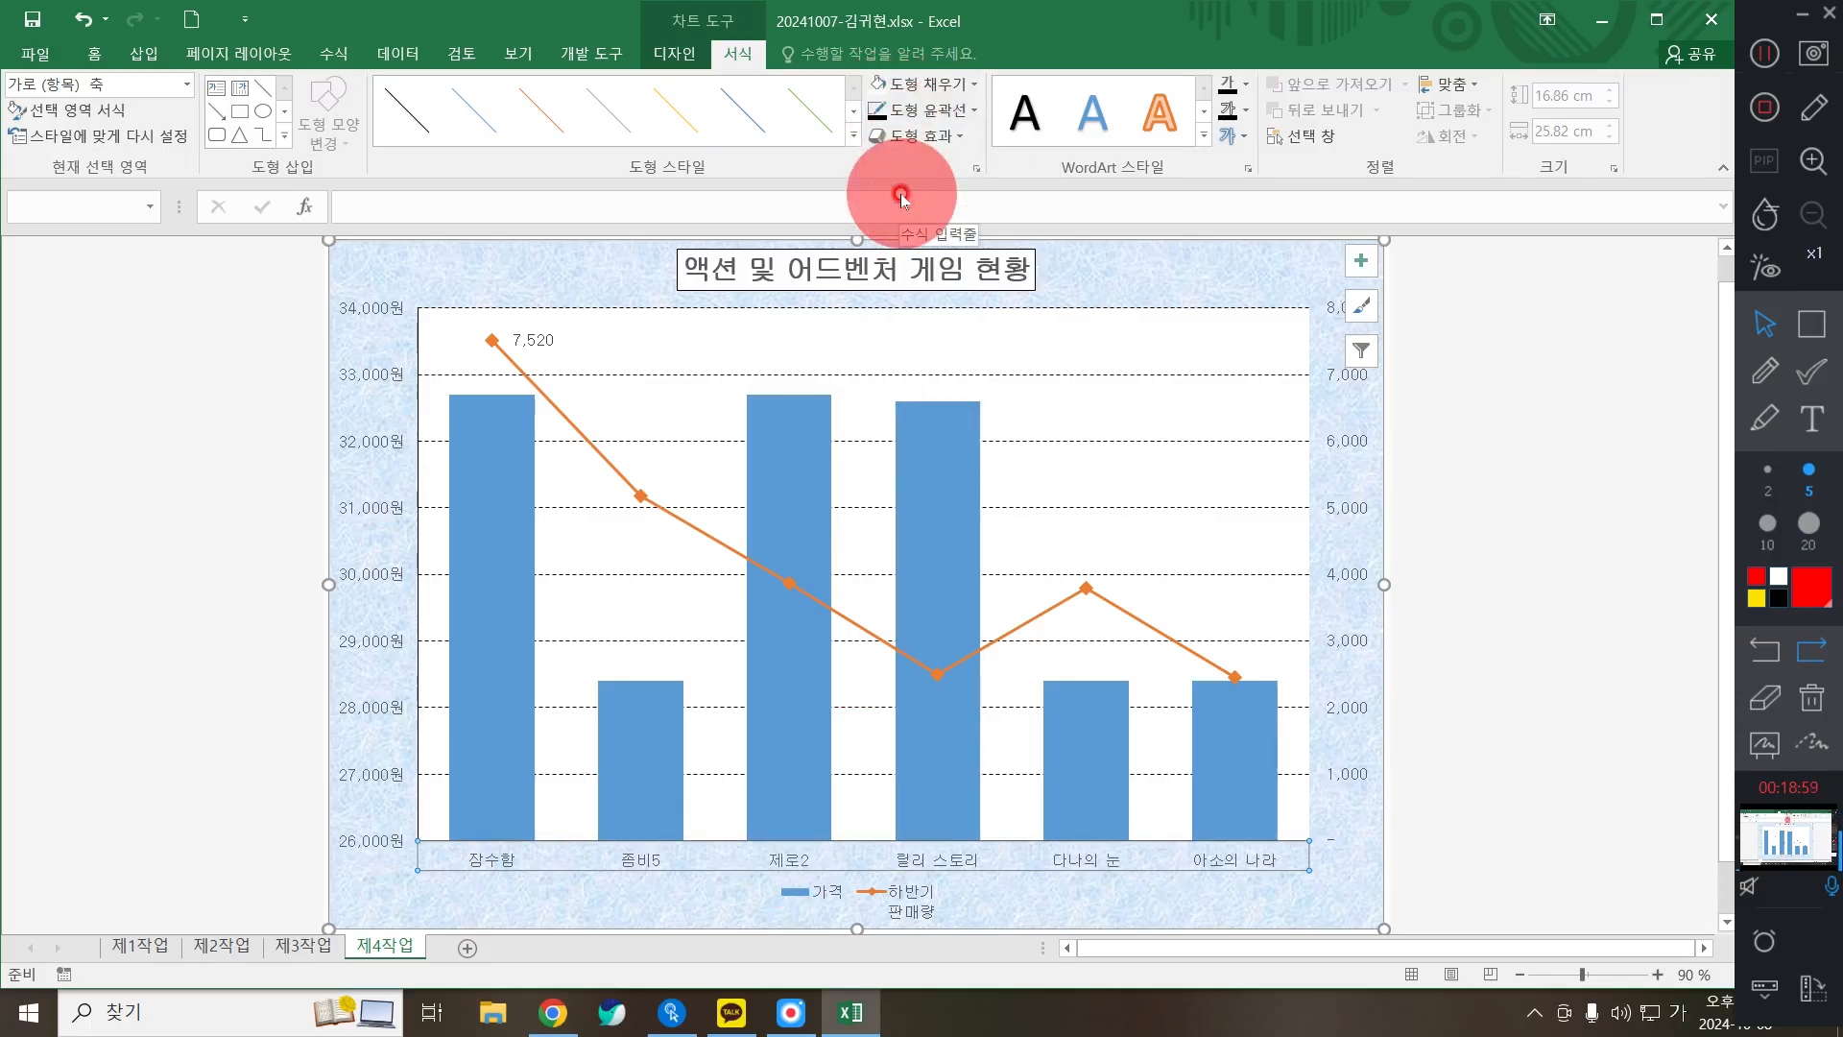
pyautogui.click(1334, 444)
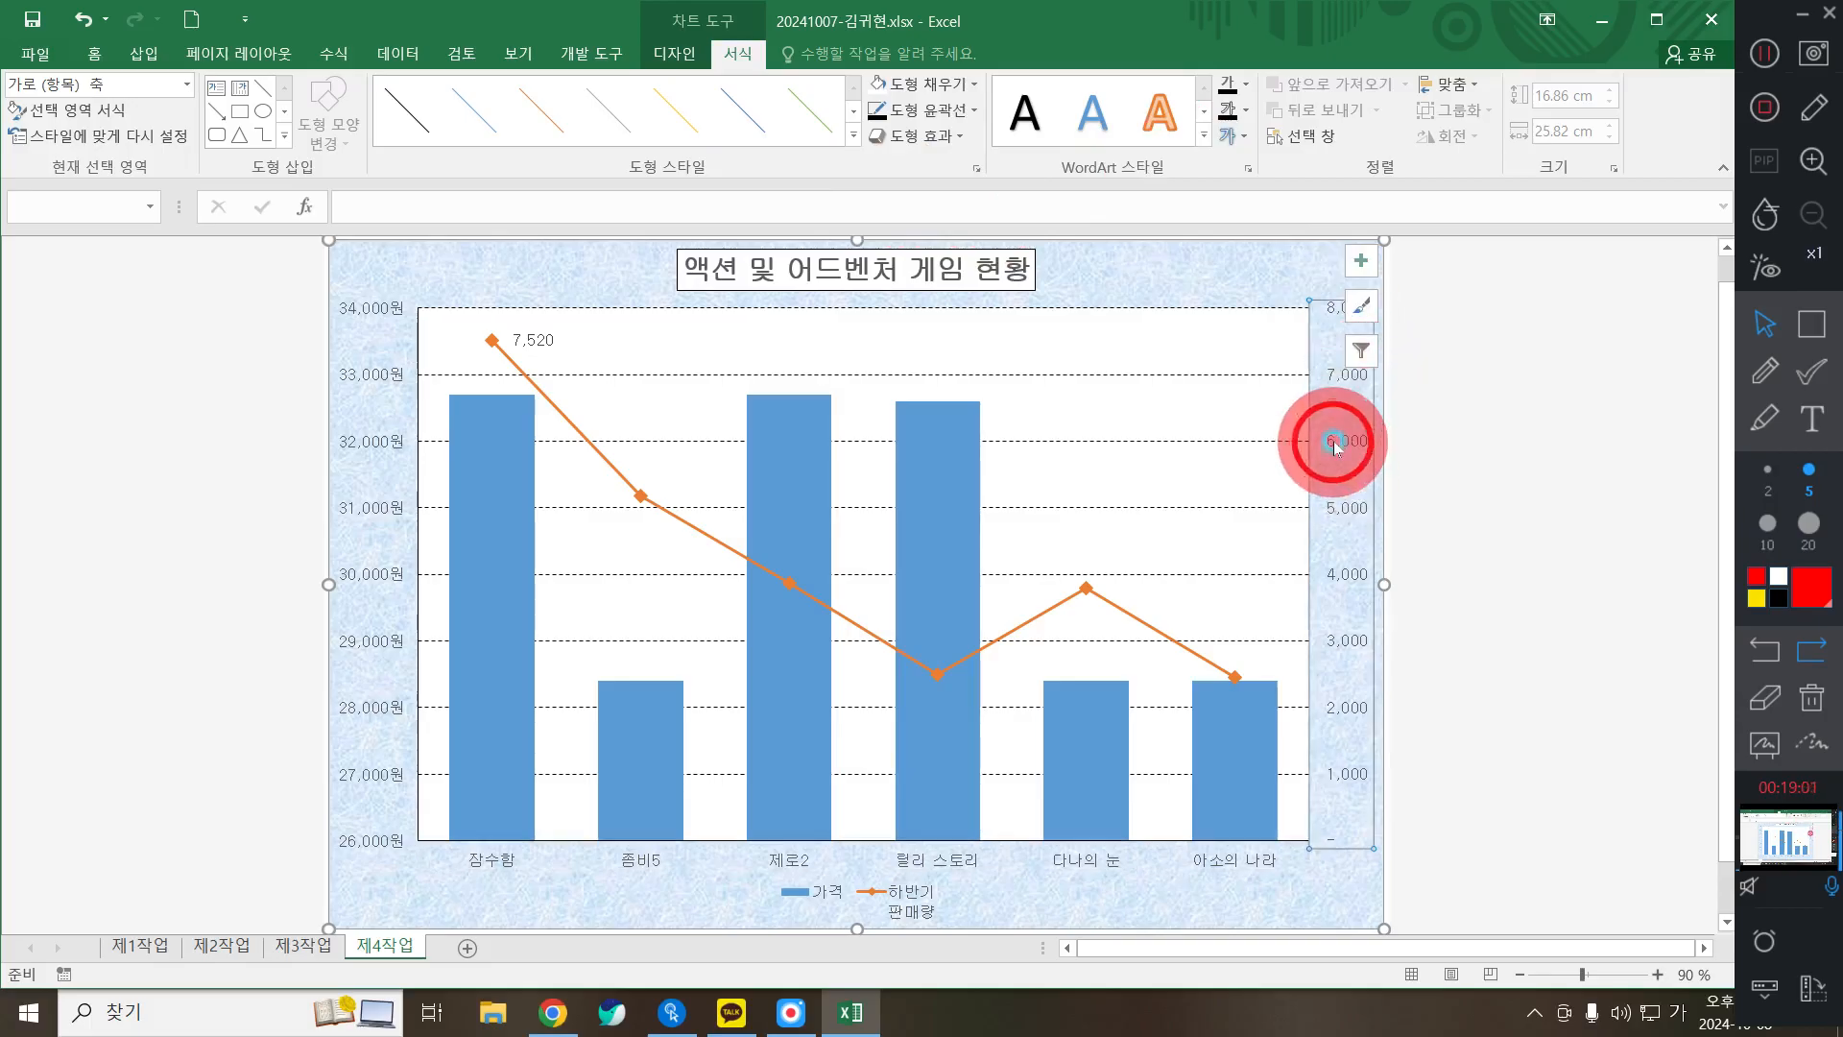
pyautogui.click(936, 108)
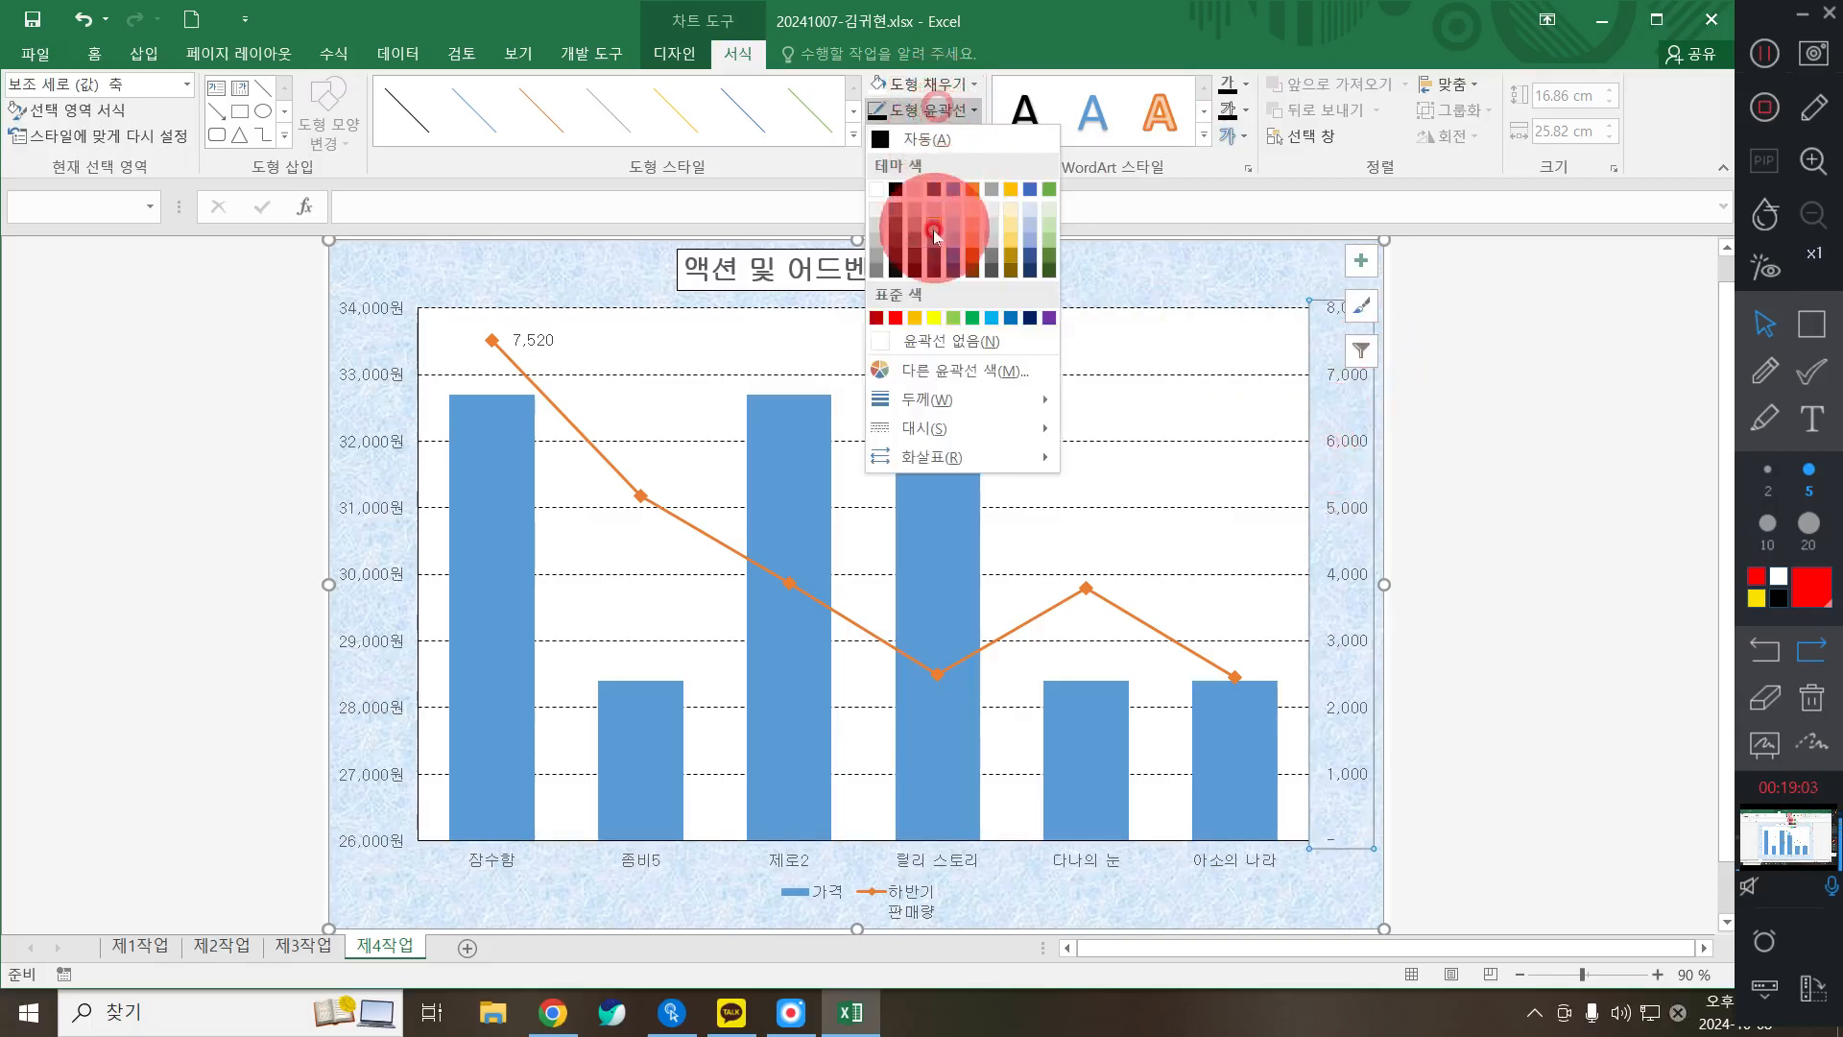
pyautogui.click(890, 189)
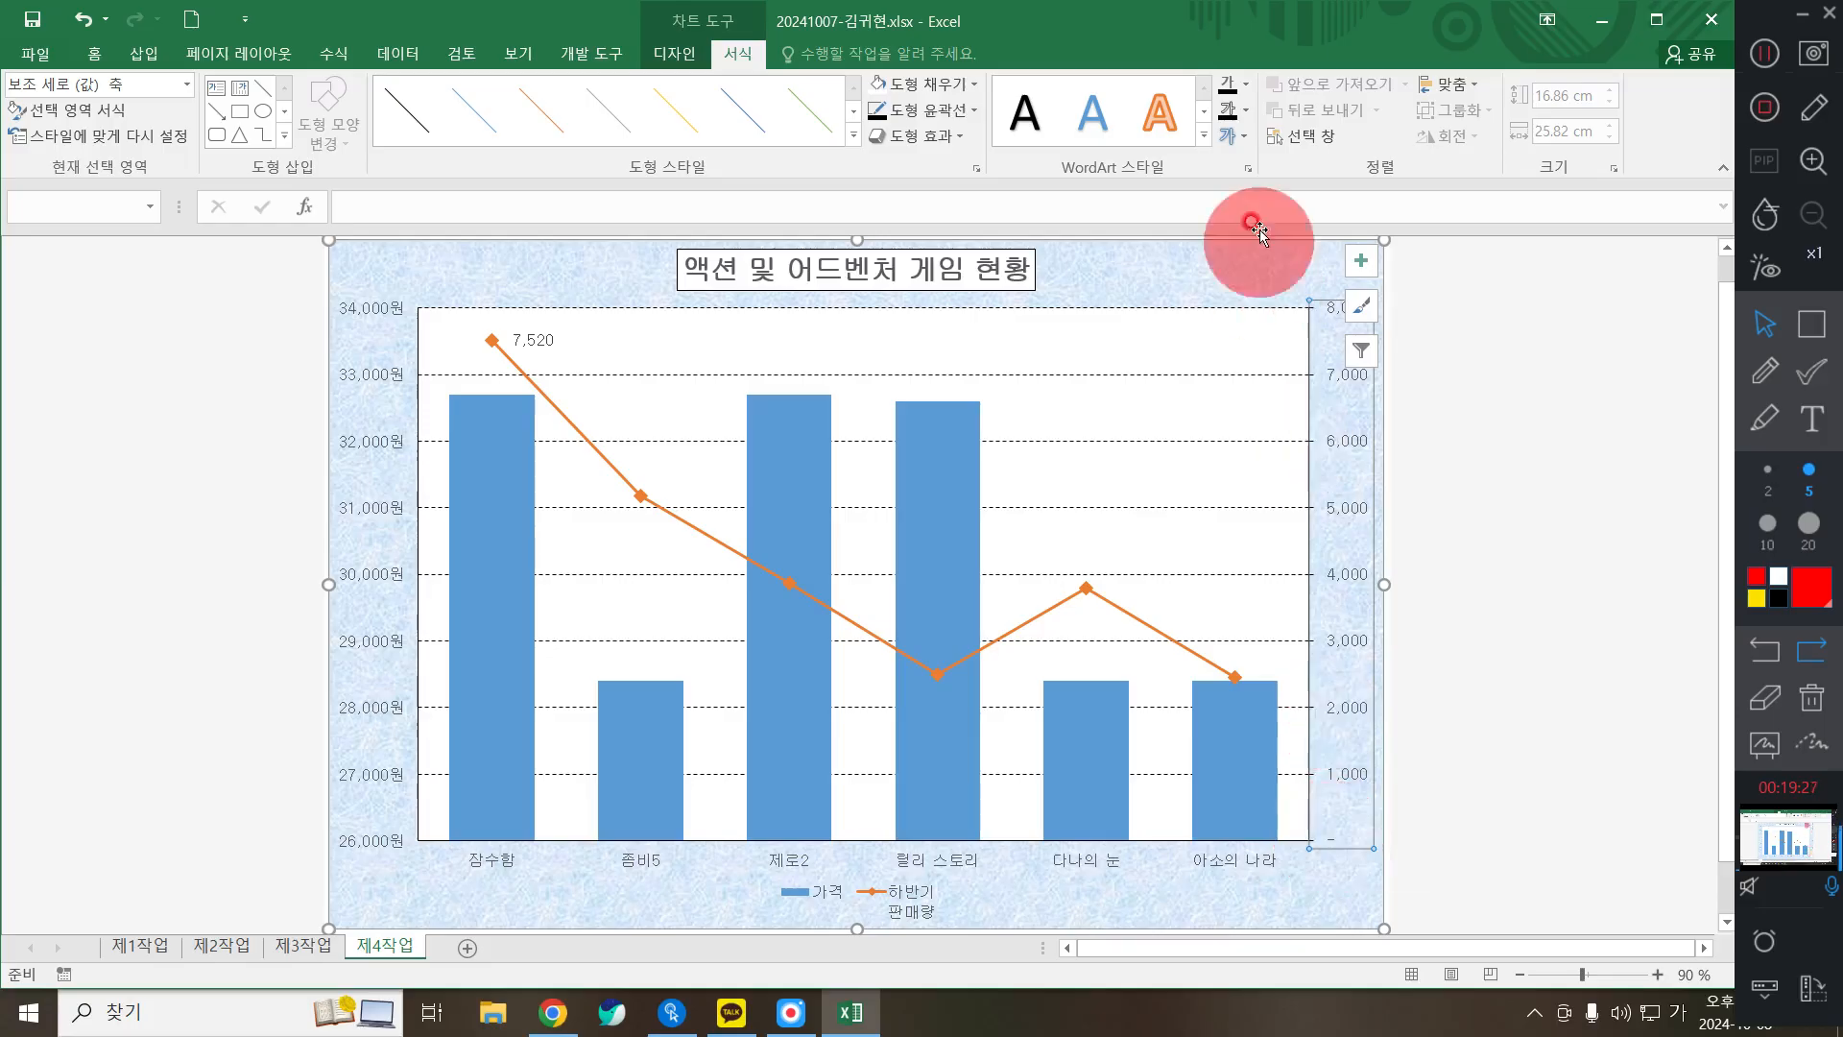
# Step: Set the secondary vertical axis's major unit to 2000 and close the axis formatting options
pyautogui.doubleClick(1342, 642)
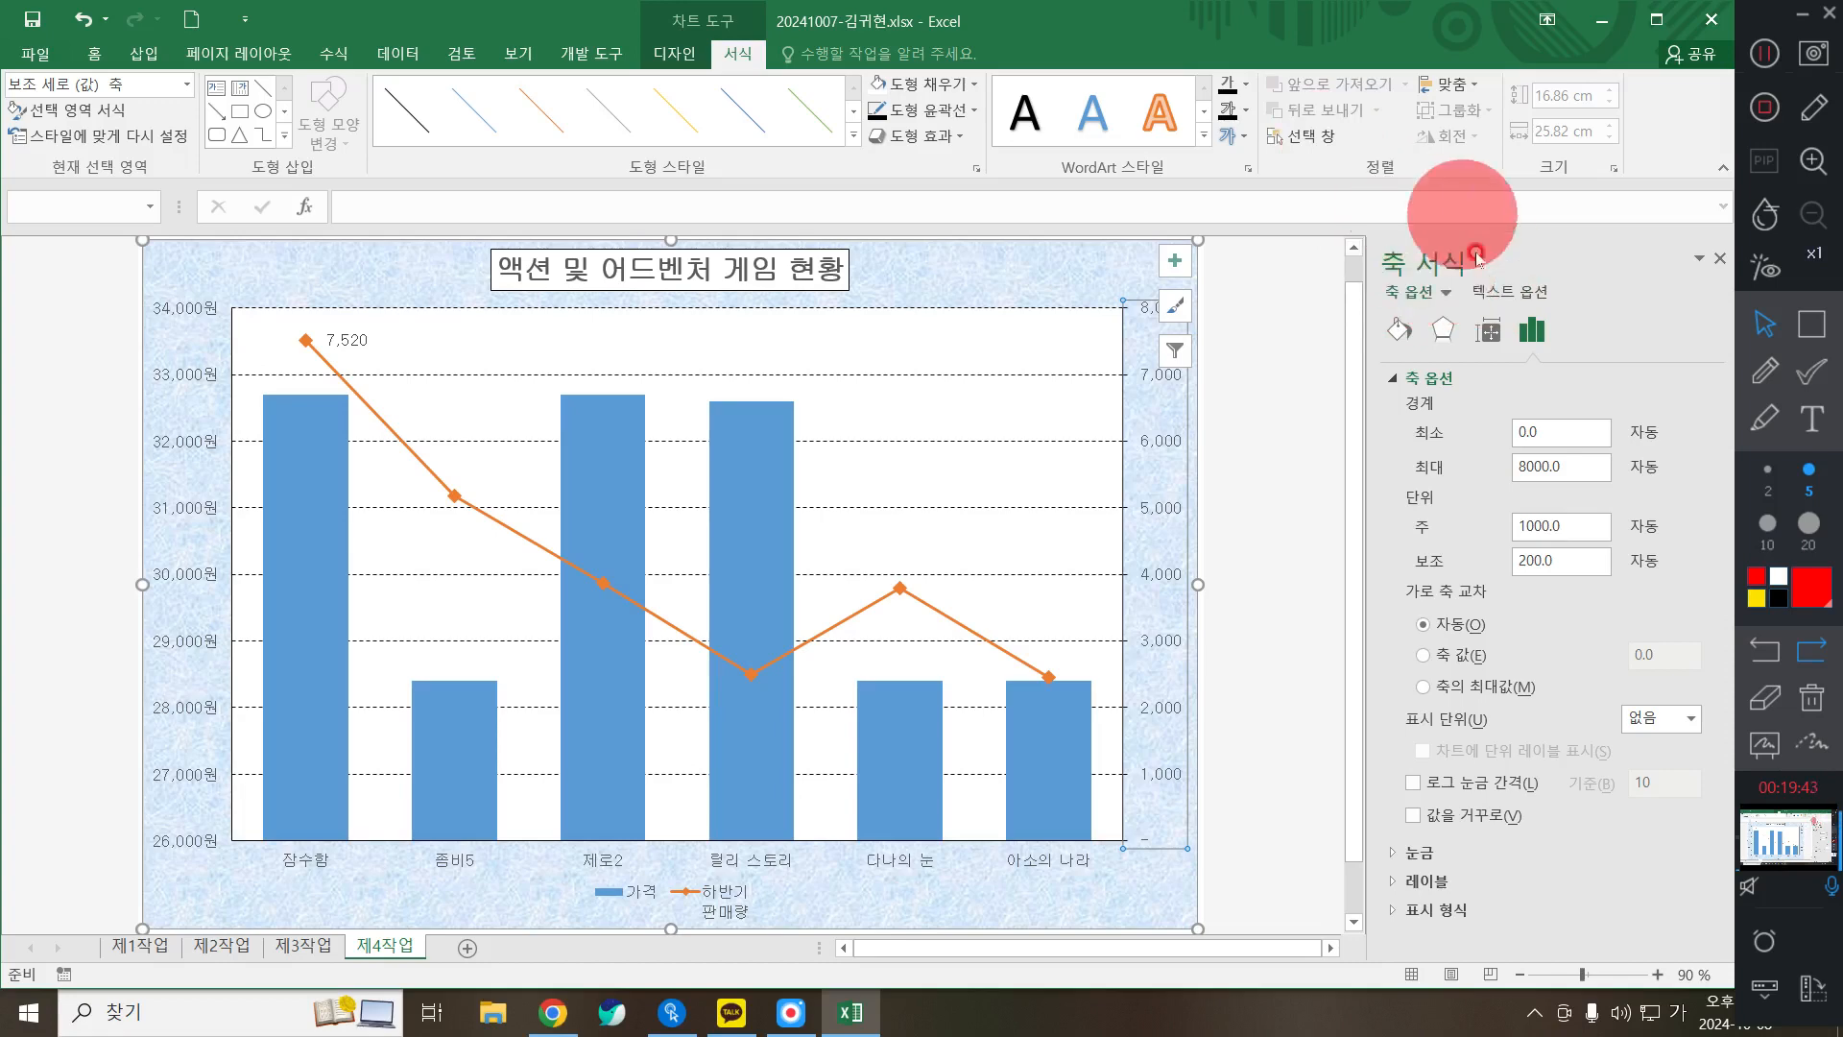
pyautogui.click(1811, 324)
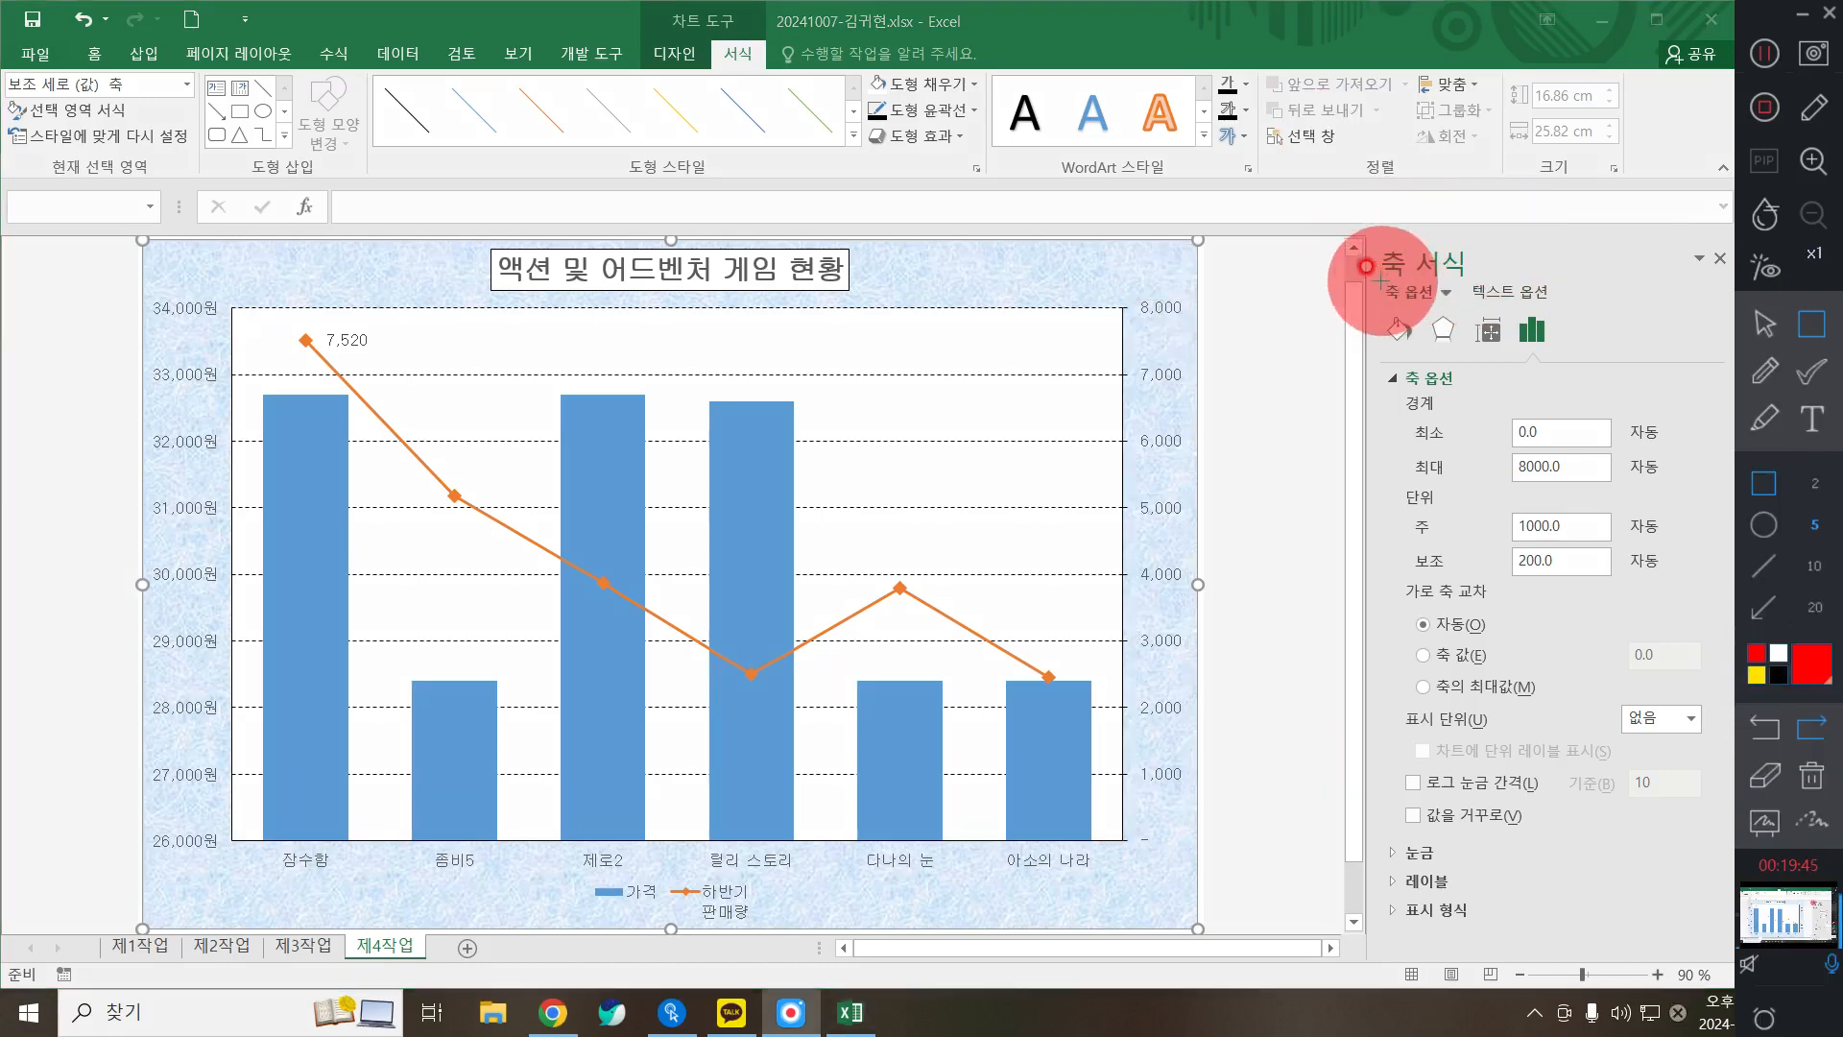
pyautogui.moveTo(1369, 274); pyautogui.dragTo(1552, 352)
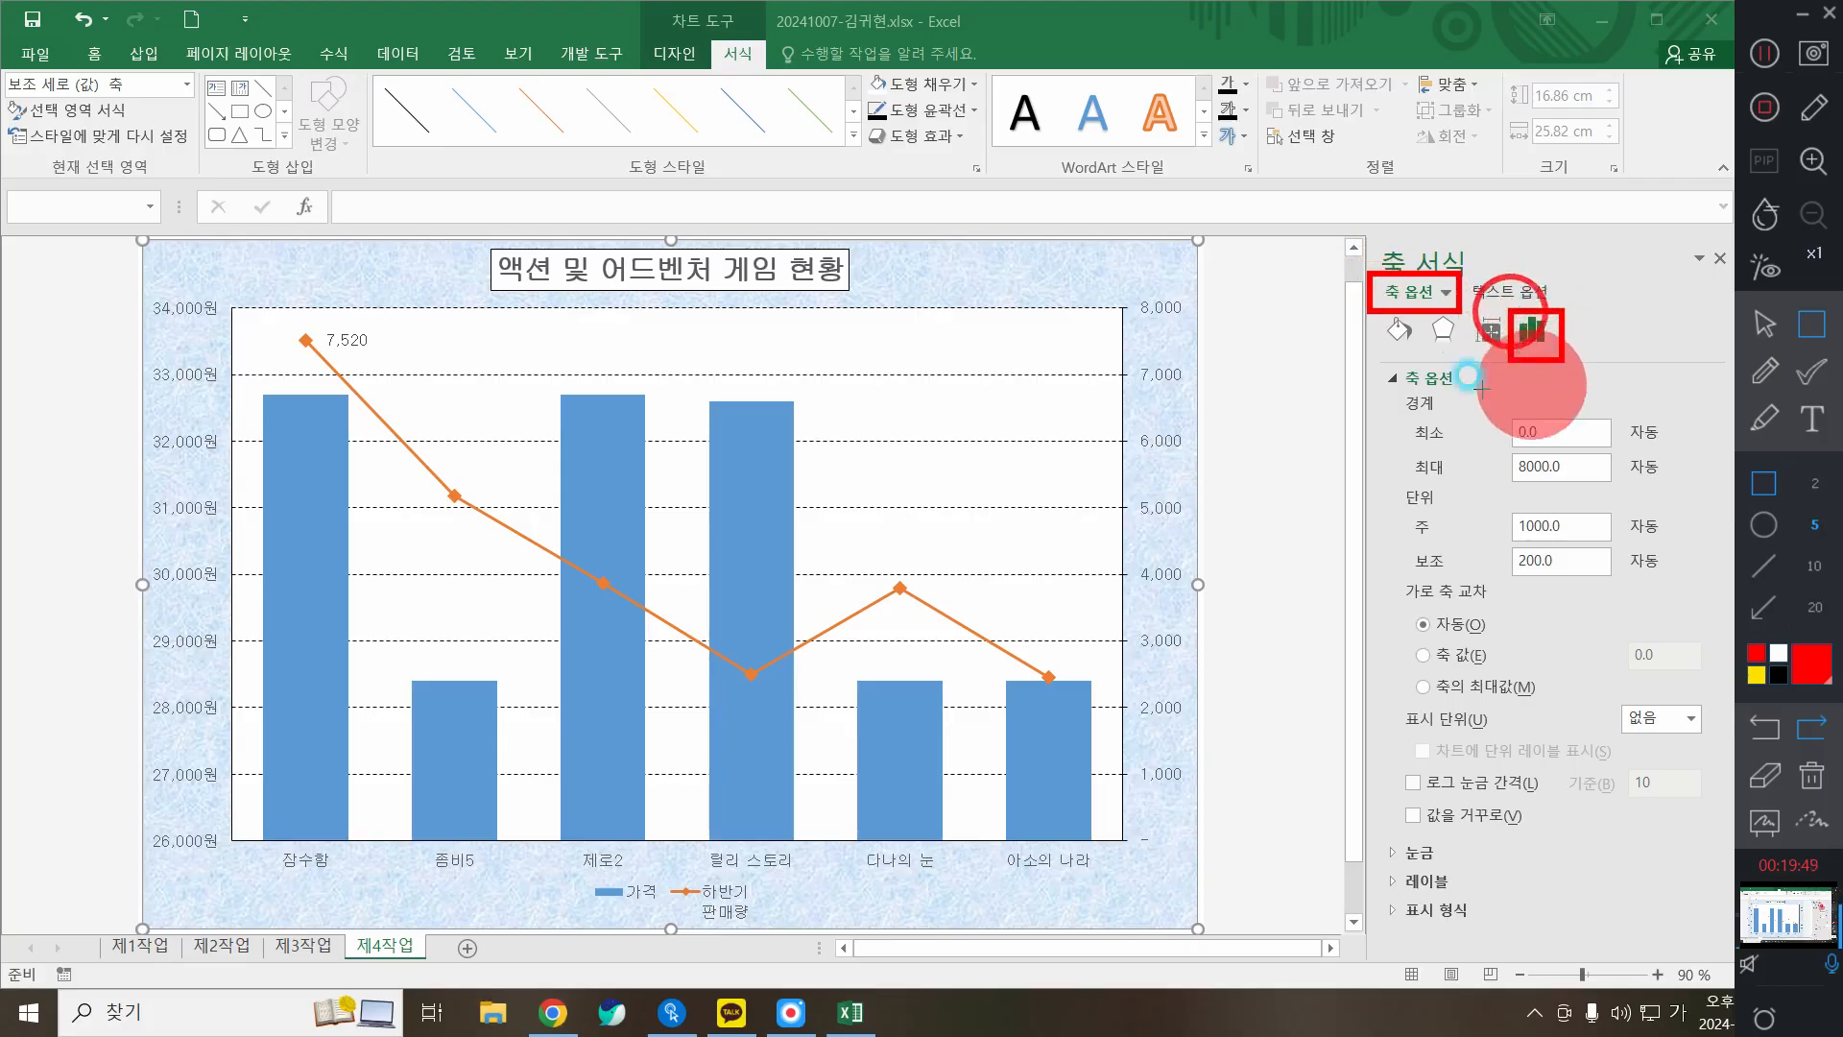
pyautogui.moveTo(1363, 353); pyautogui.dragTo(1472, 391)
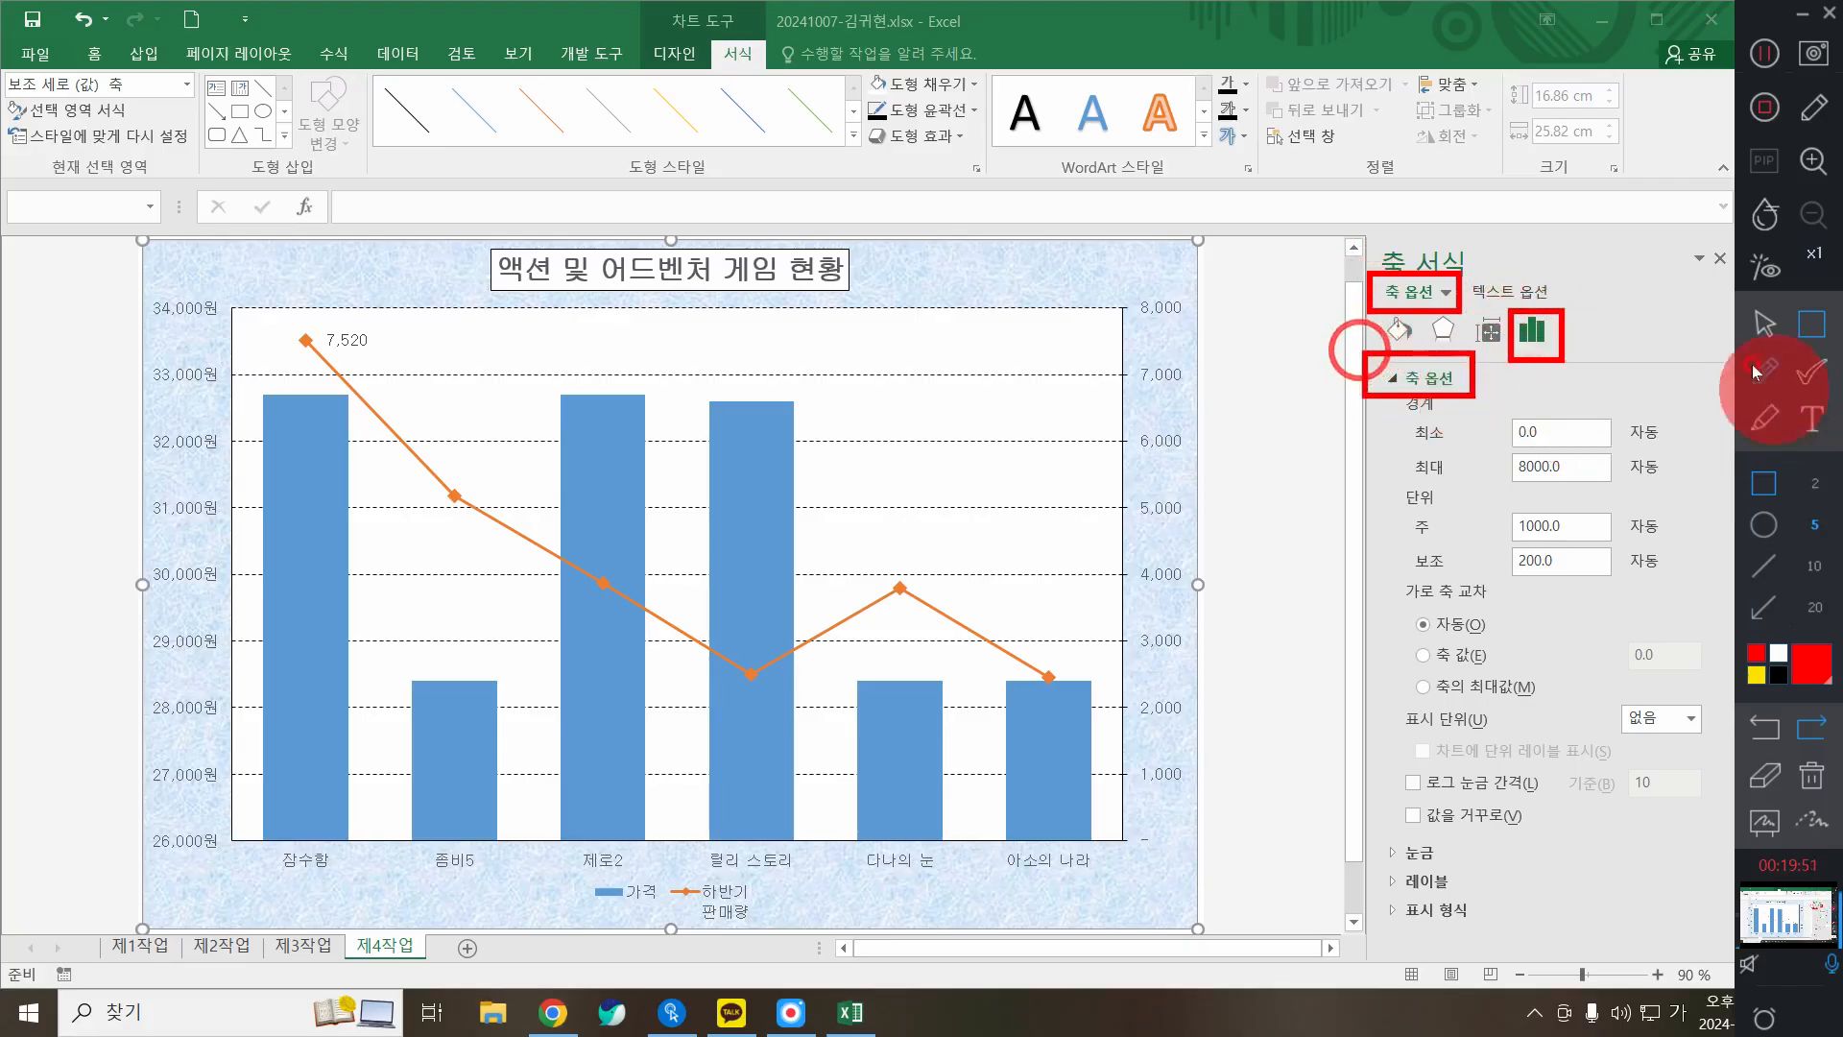
pyautogui.click(1764, 323)
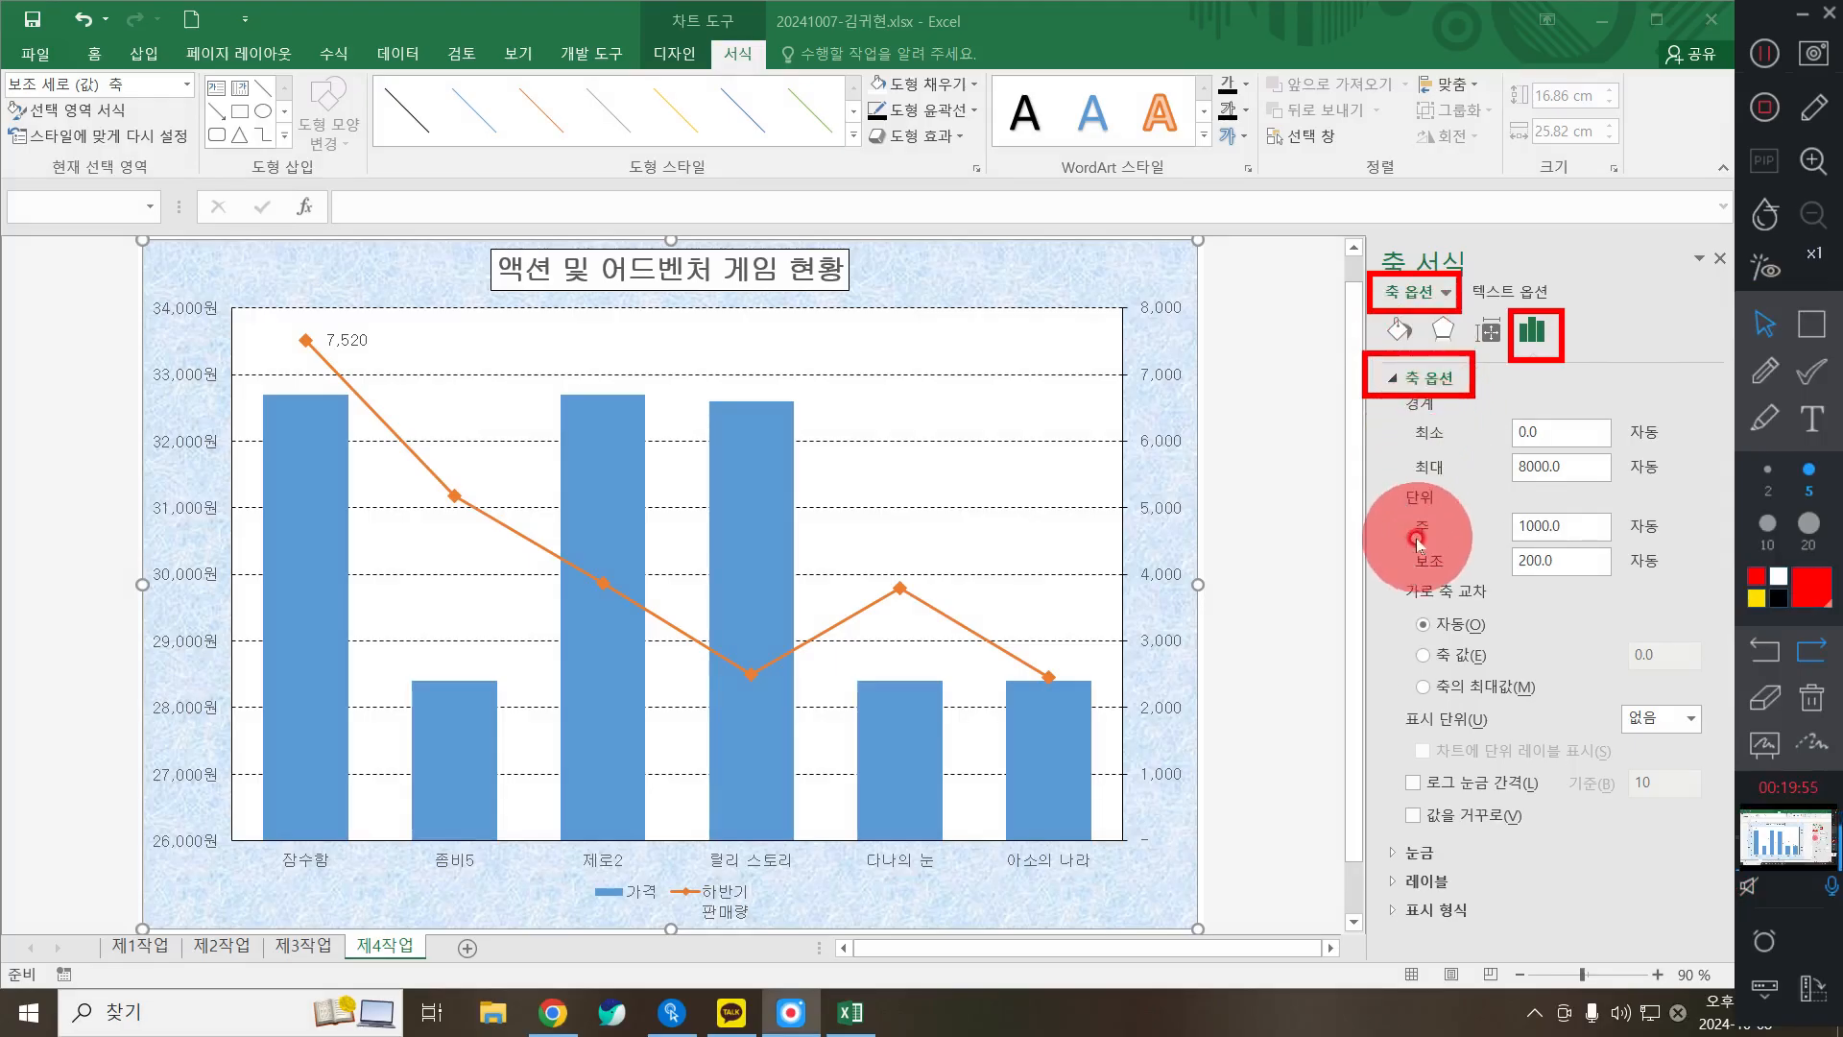
pyautogui.click(1571, 528)
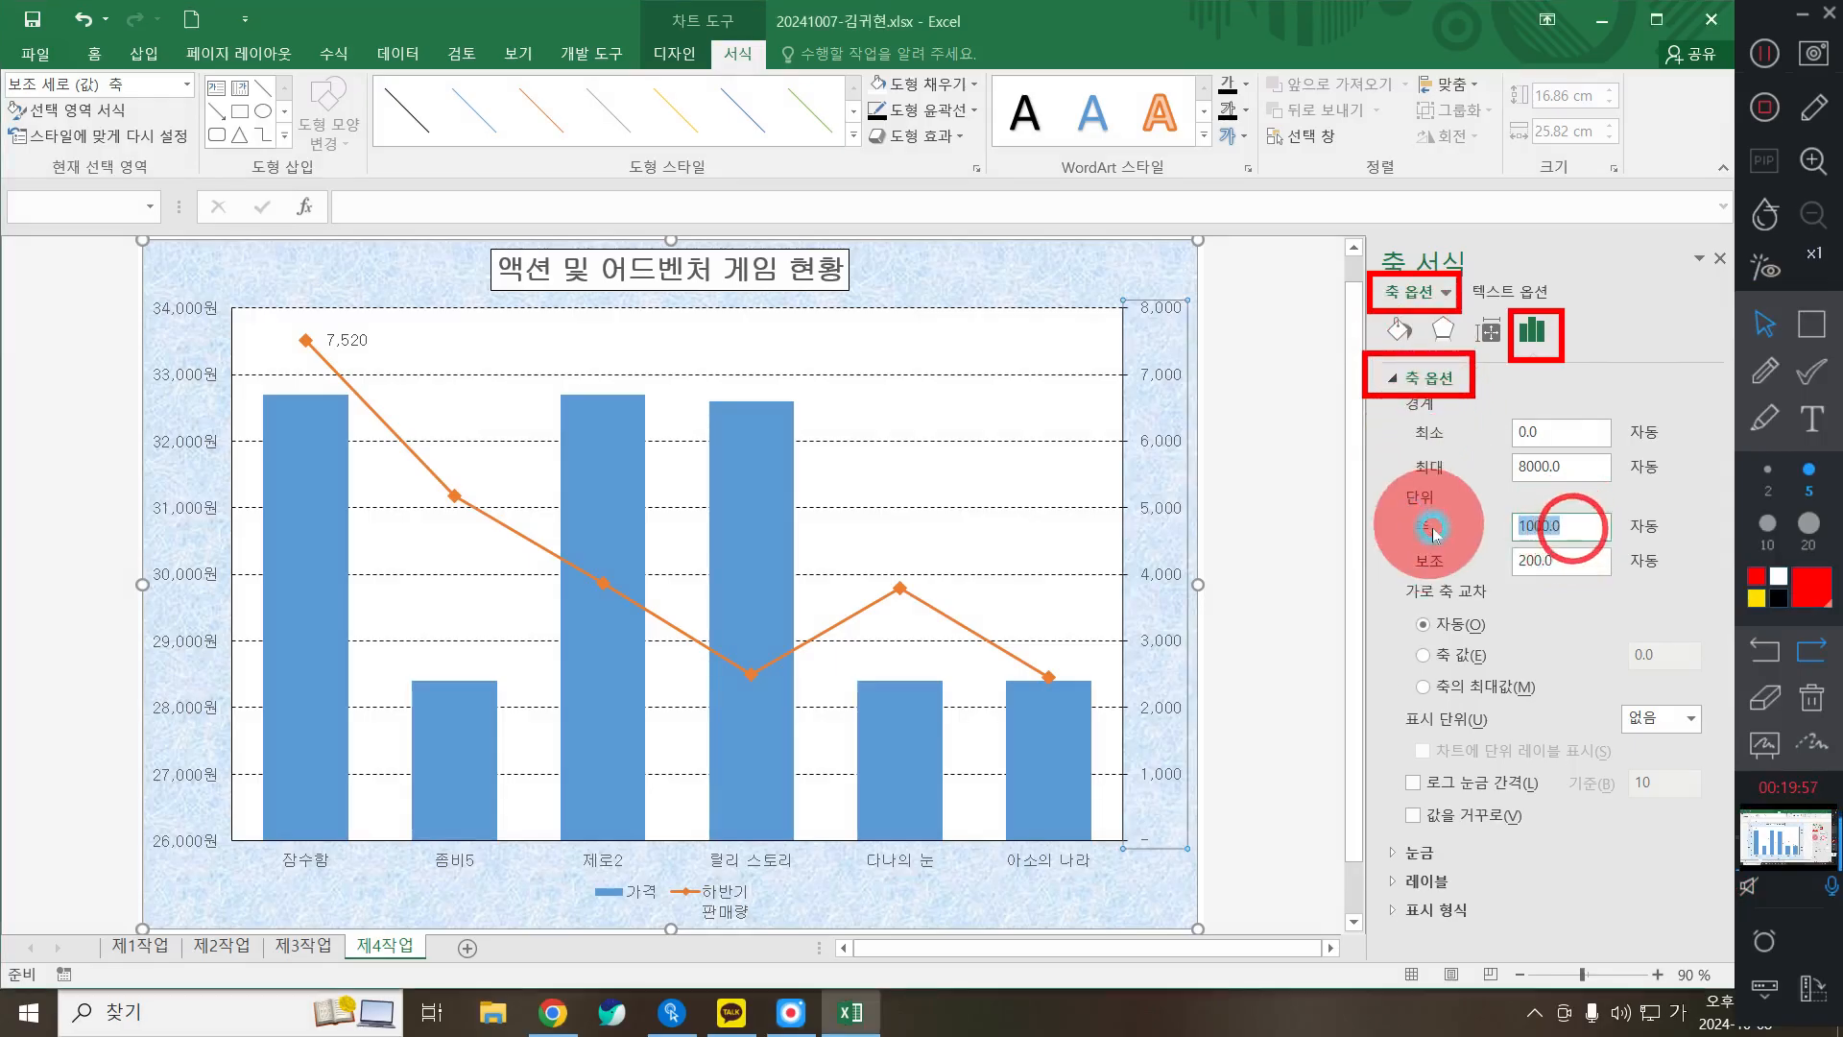
pyautogui.write('200')
pyautogui.press('Return')
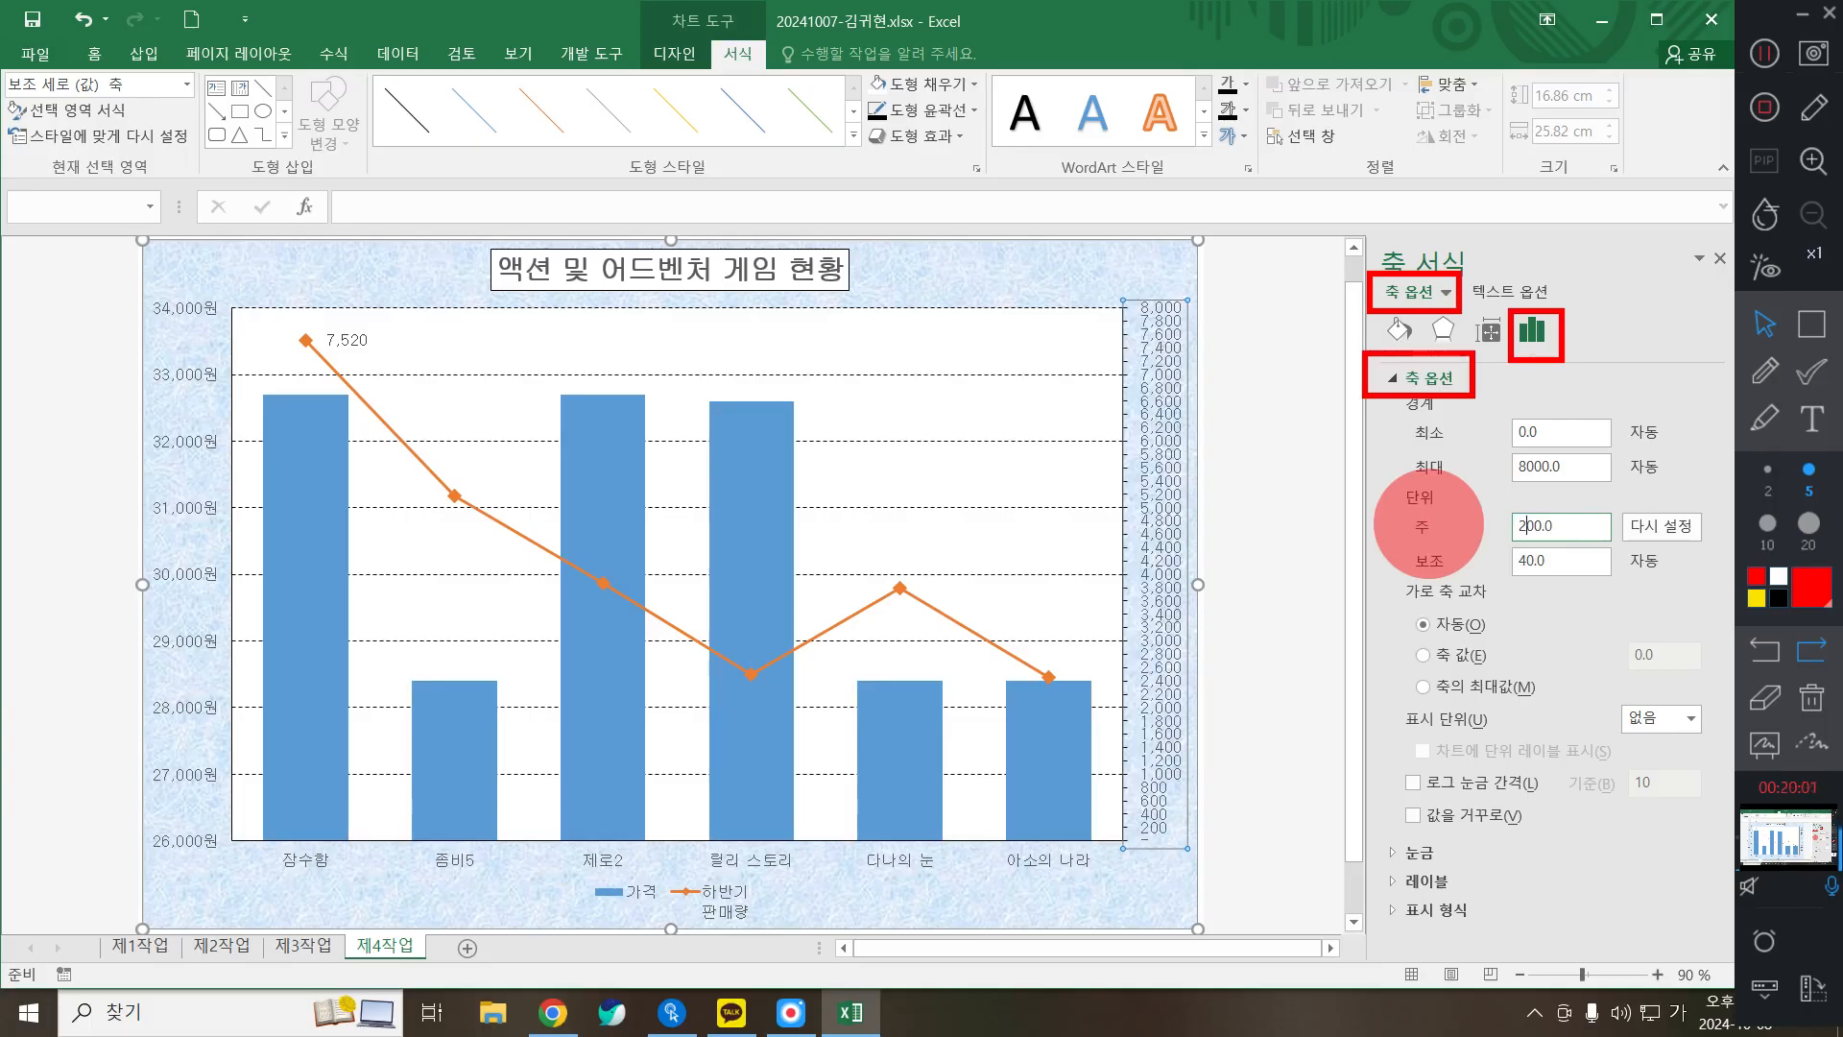
pyautogui.write('0')
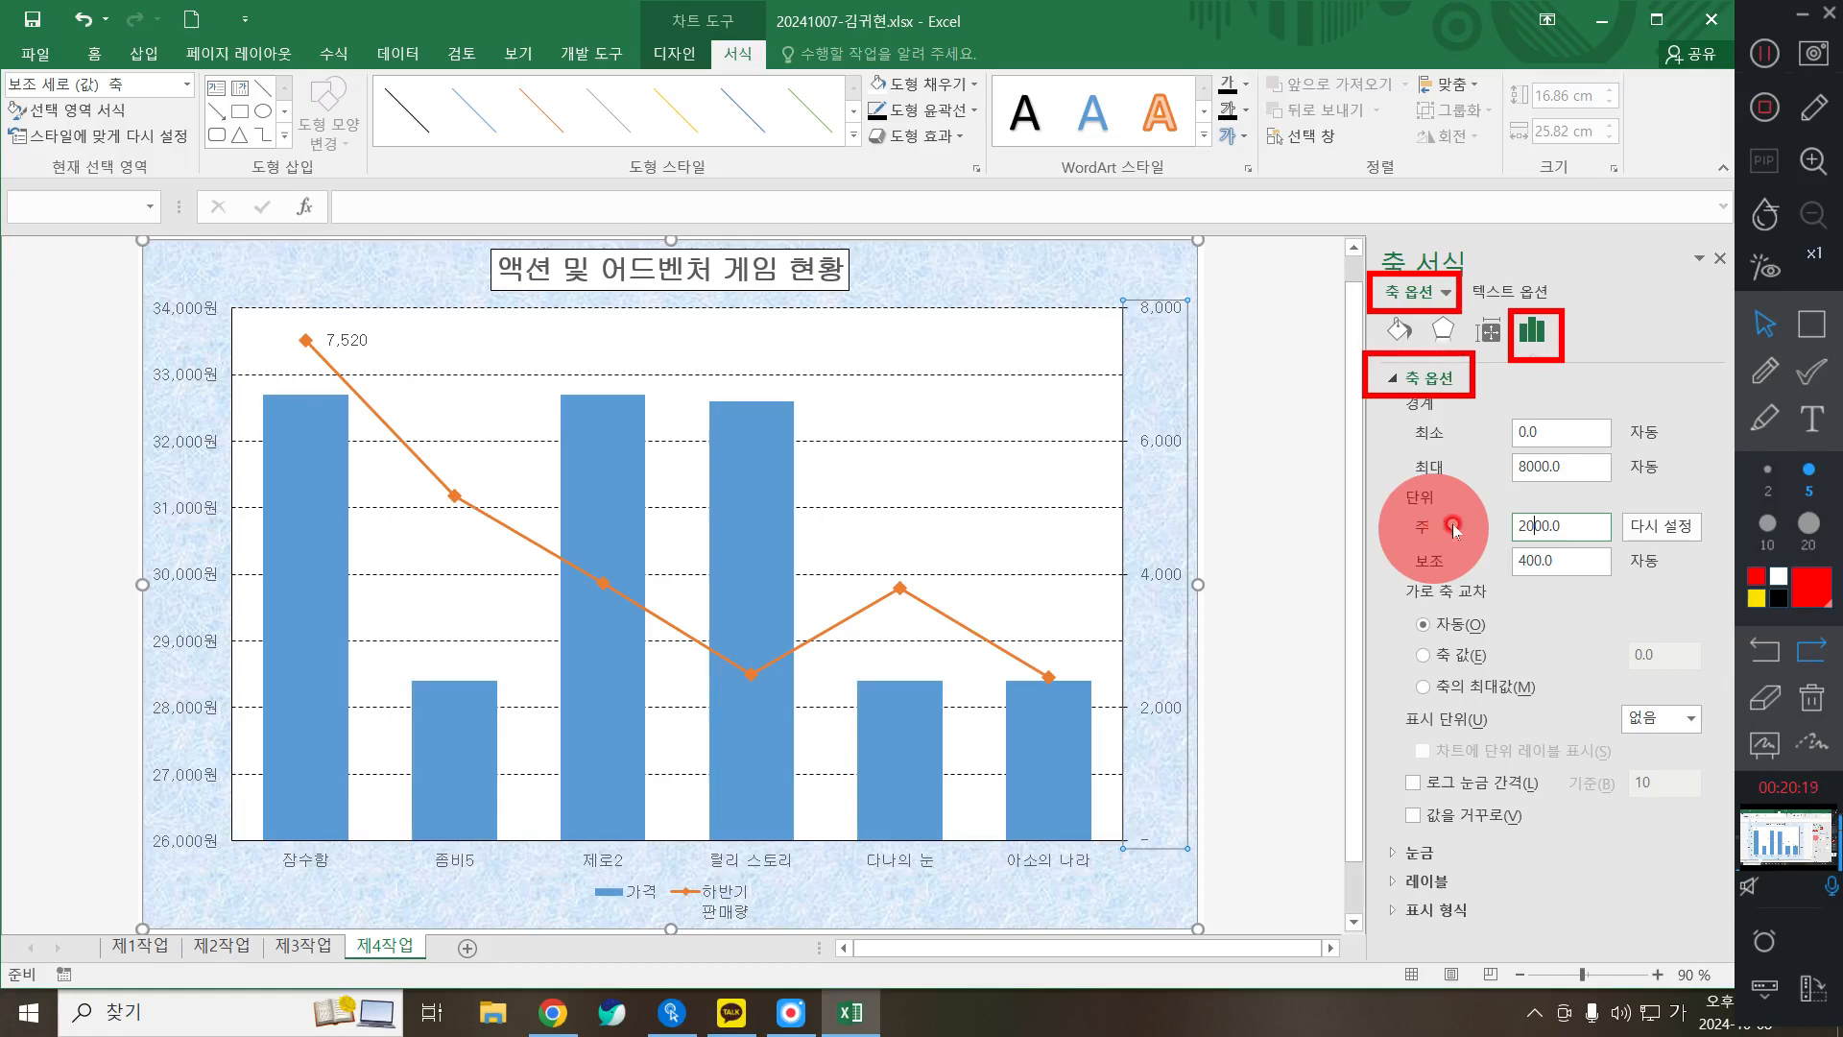
pyautogui.click(1812, 698)
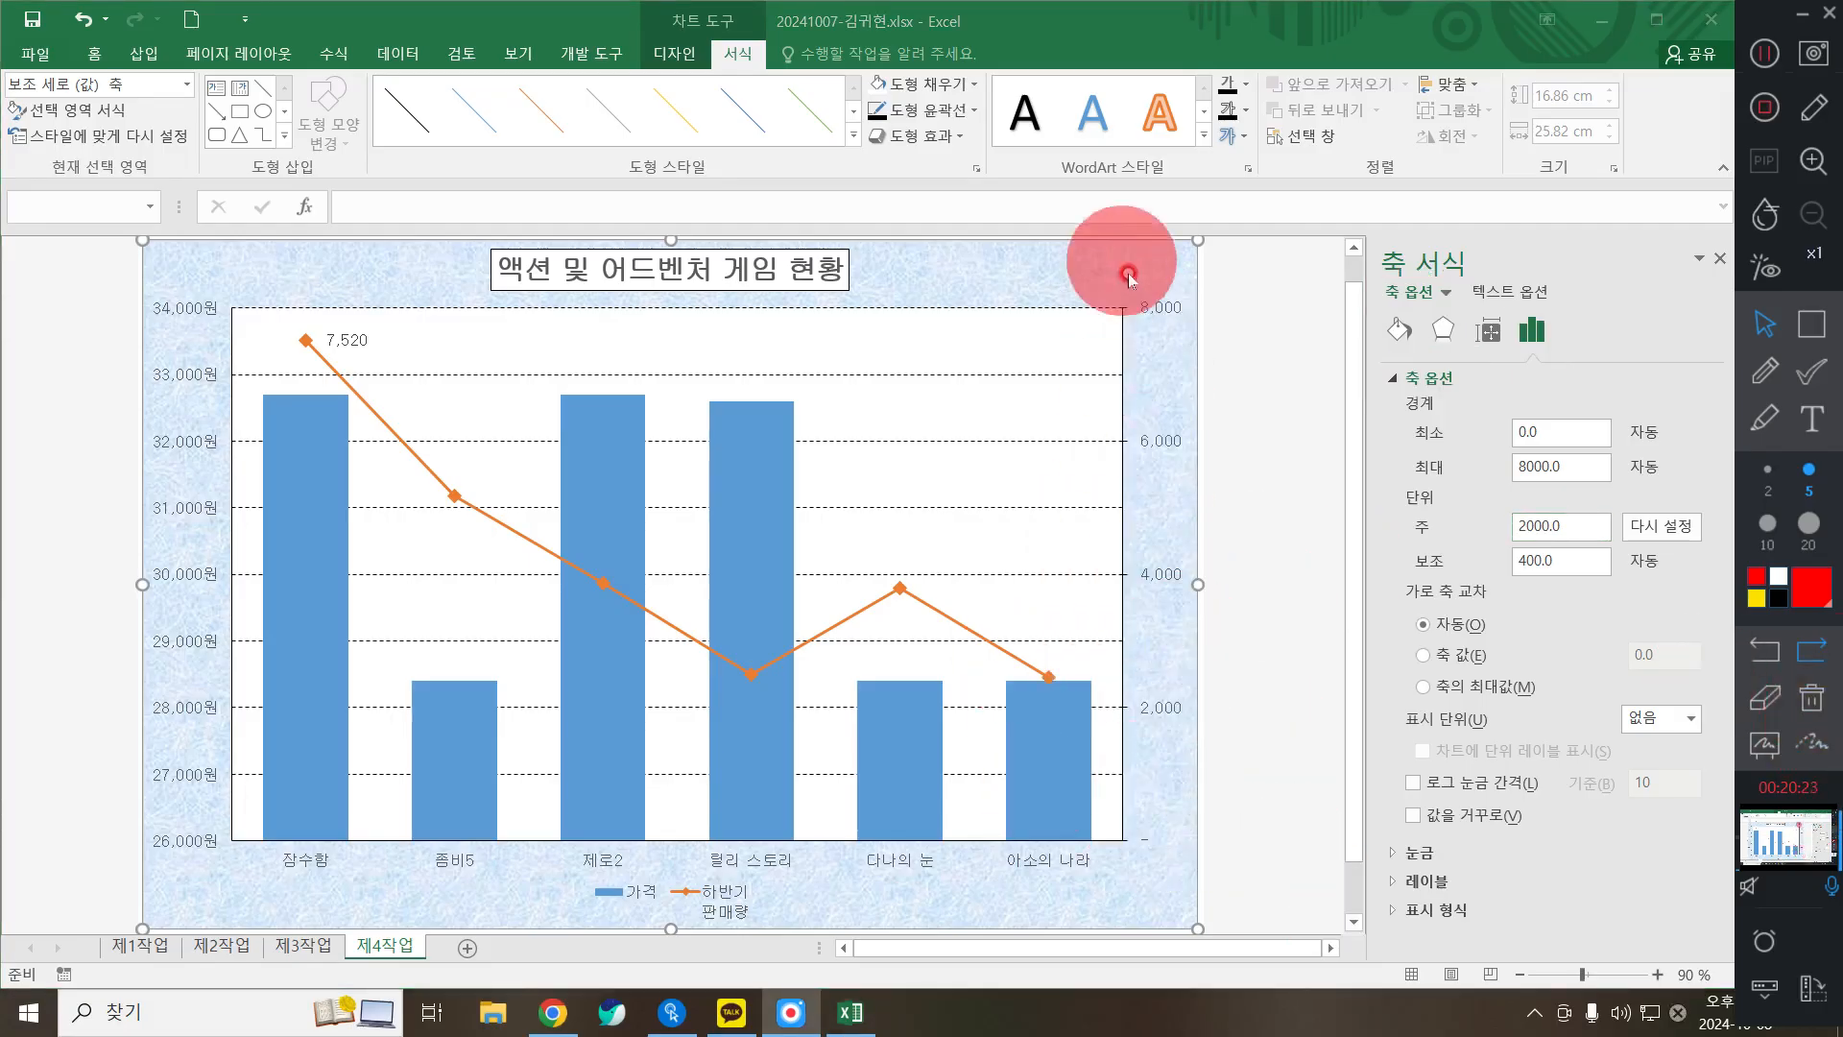
pyautogui.click(1258, 503)
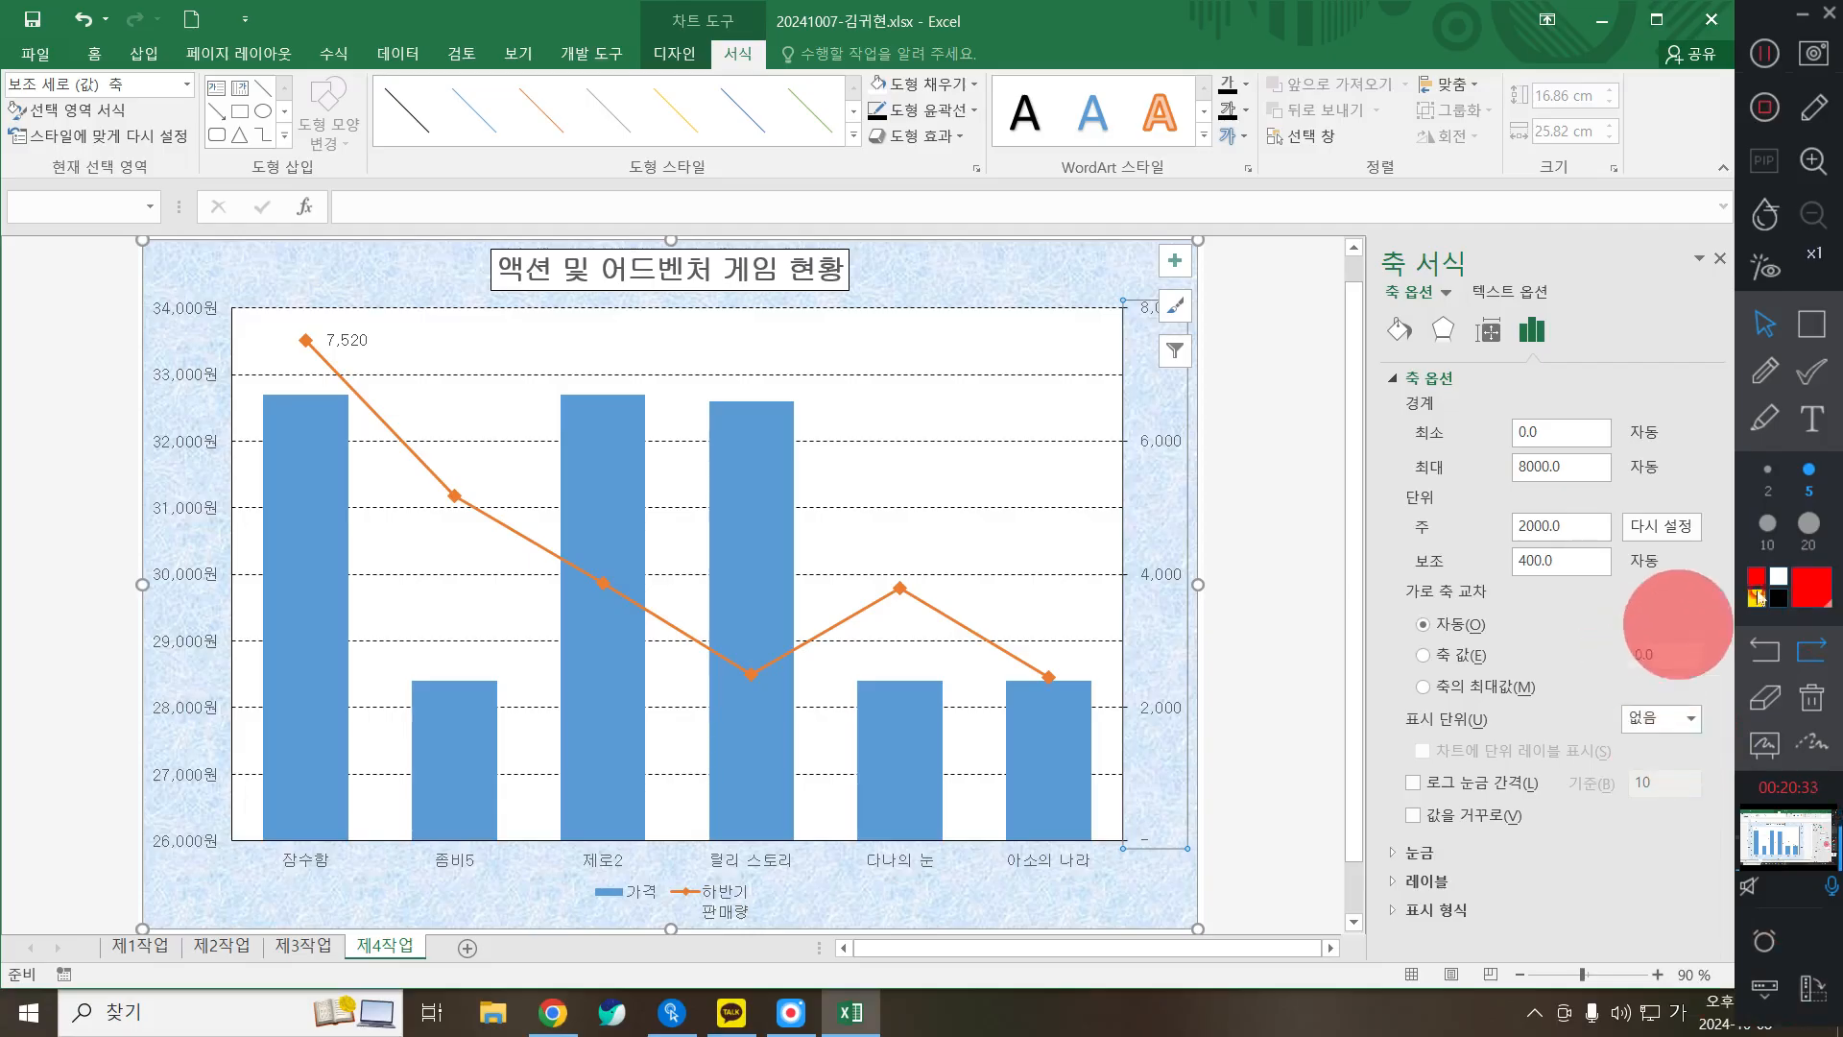
pyautogui.click(1718, 257)
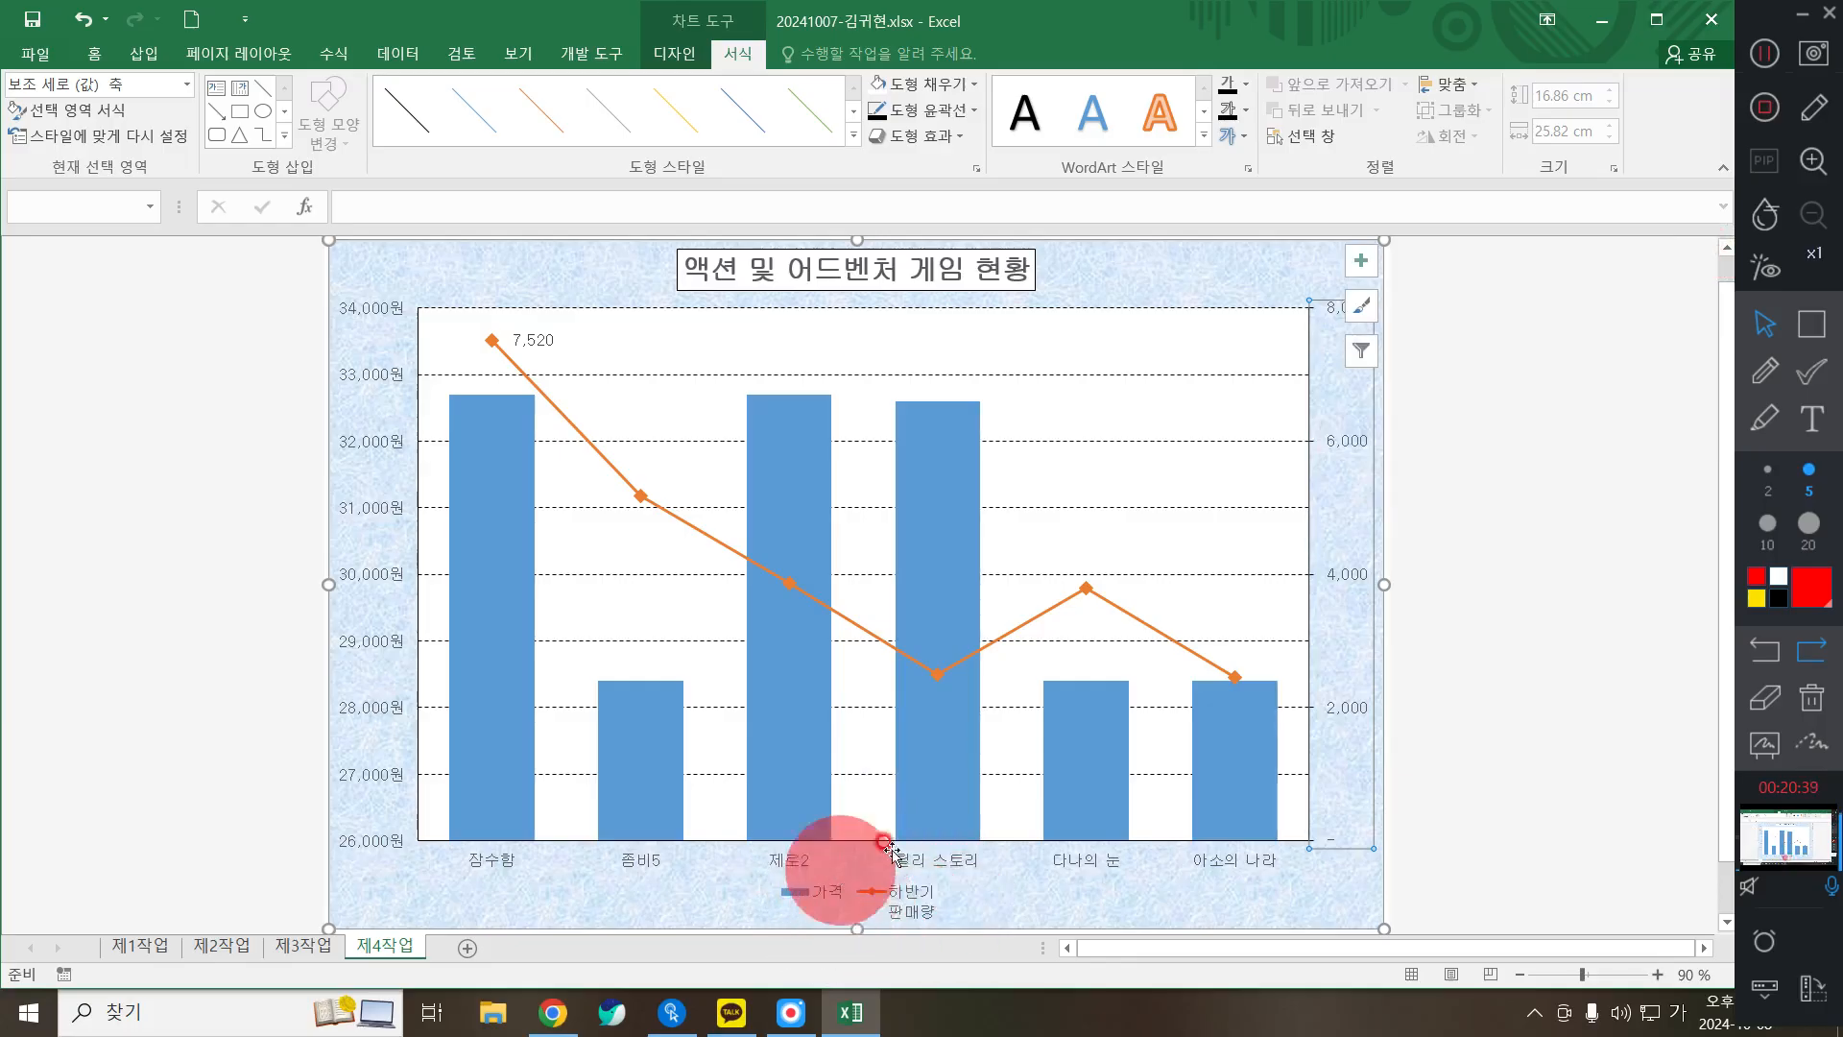
# Step: Rename the chart's 하반기판매량 series to 하반기 판매량 in the data source so the legend entry fits on one line
pyautogui.rightClick(907, 897)
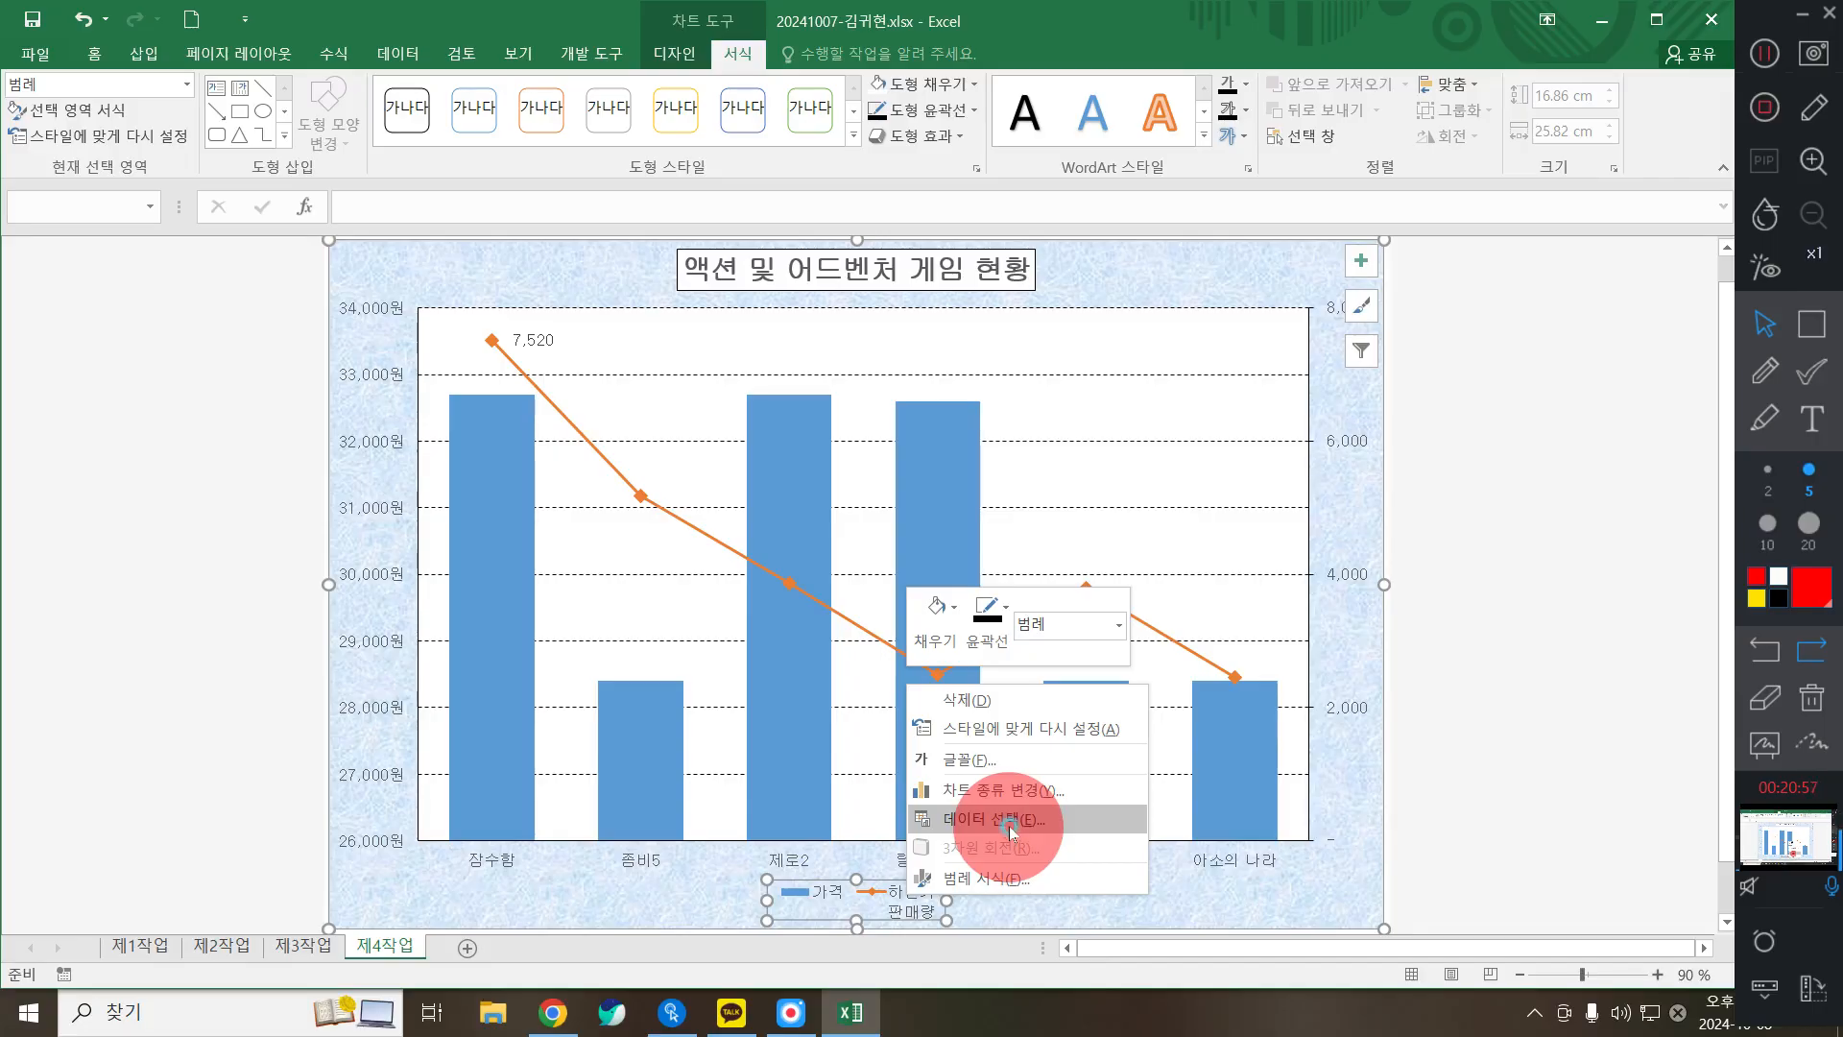
pyautogui.click(1010, 827)
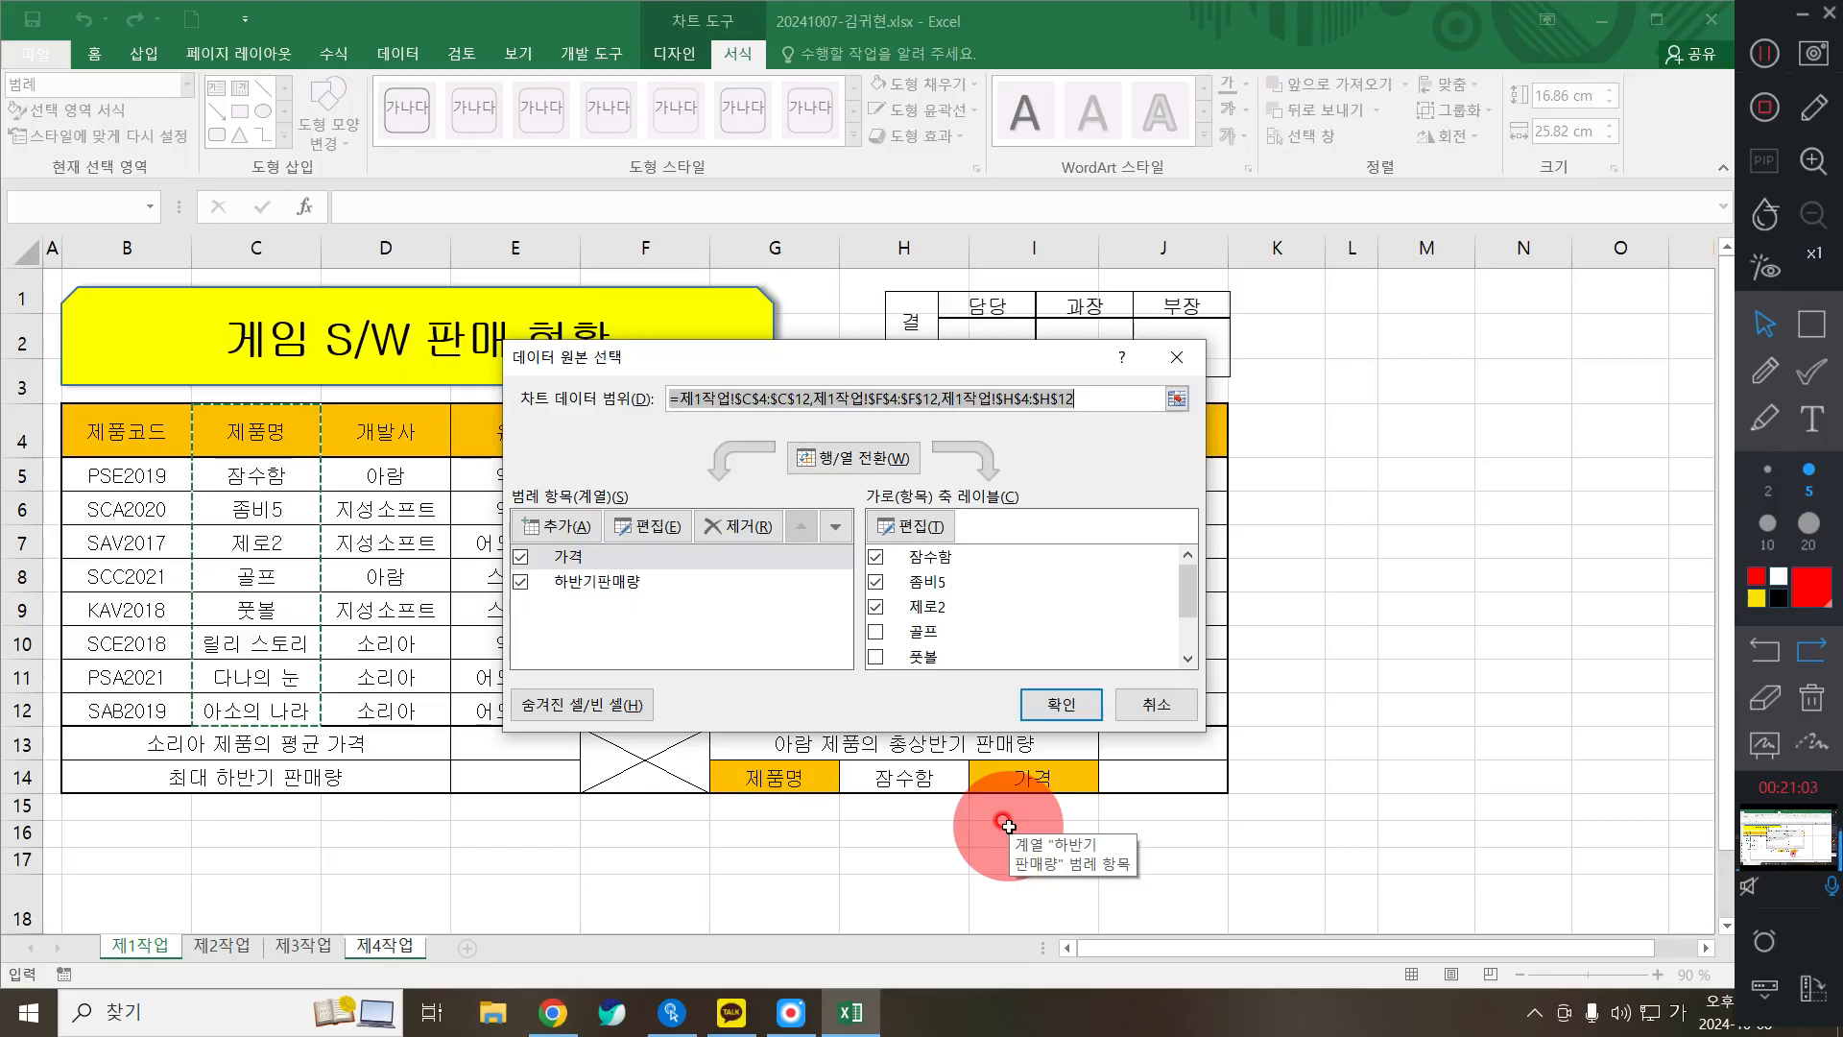
pyautogui.click(576, 581)
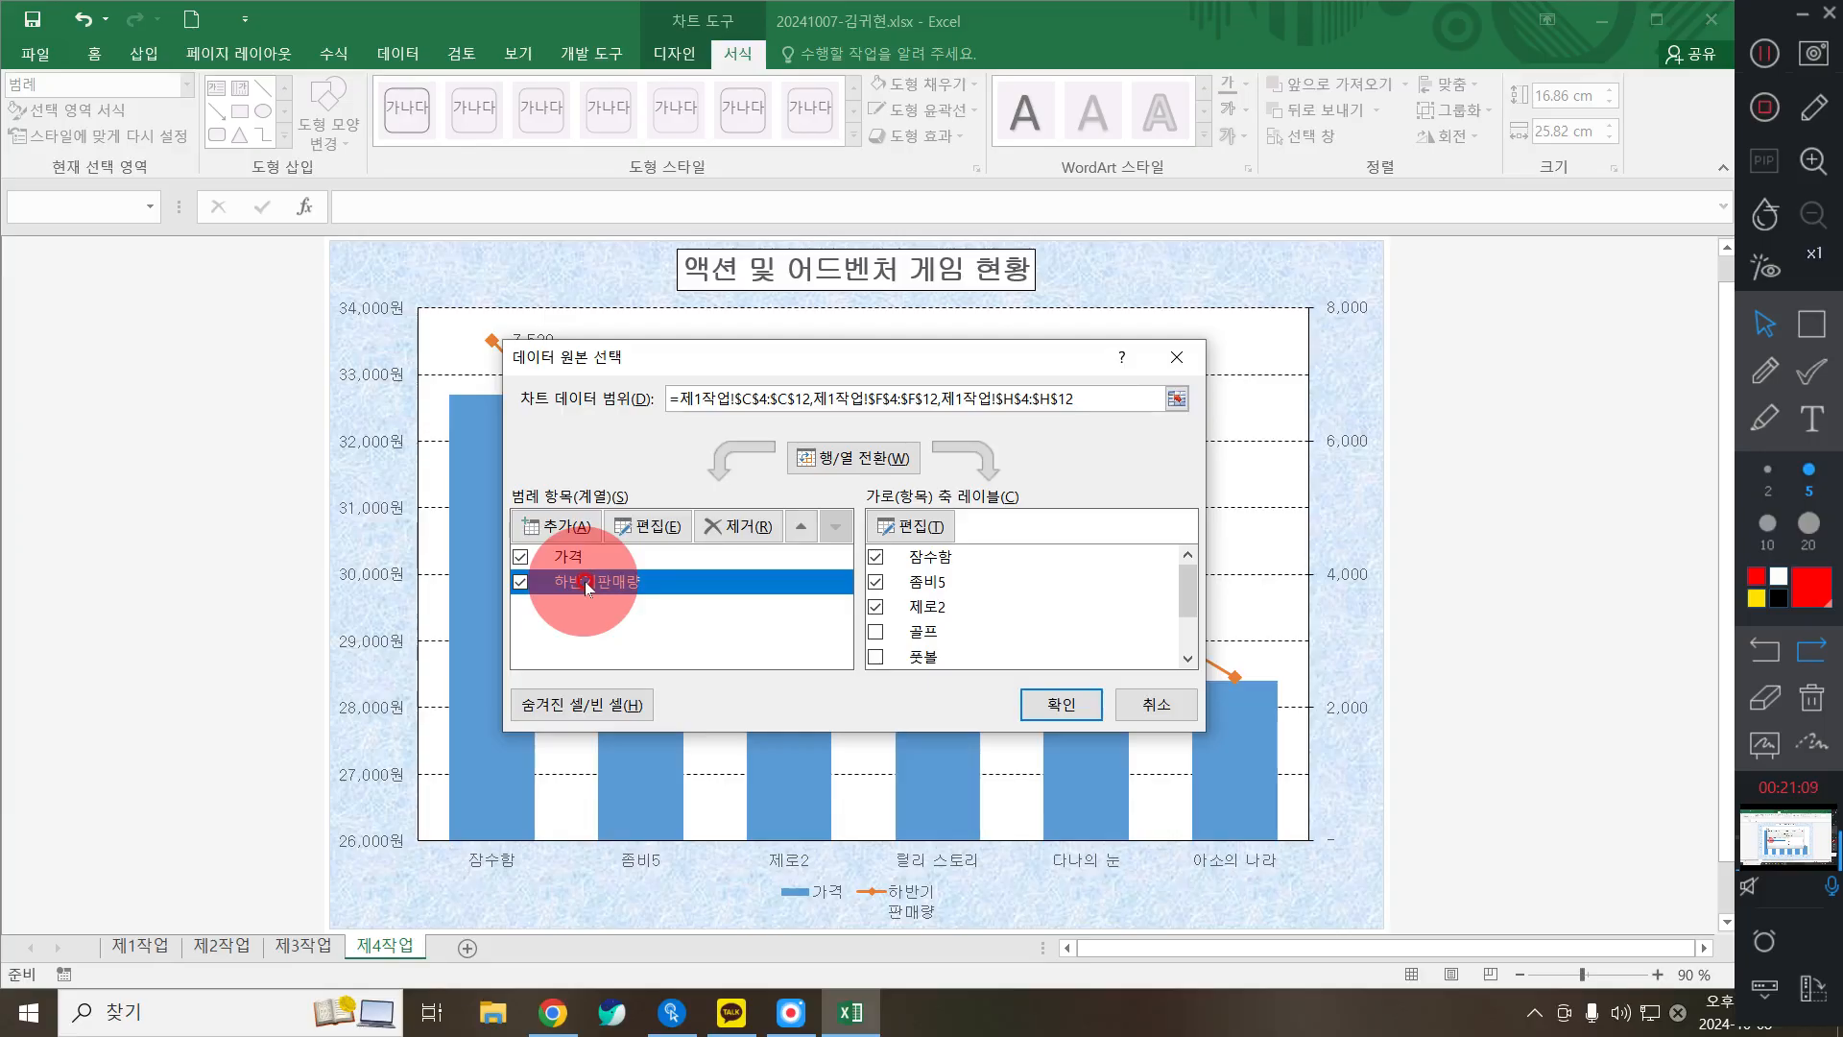
pyautogui.click(649, 530)
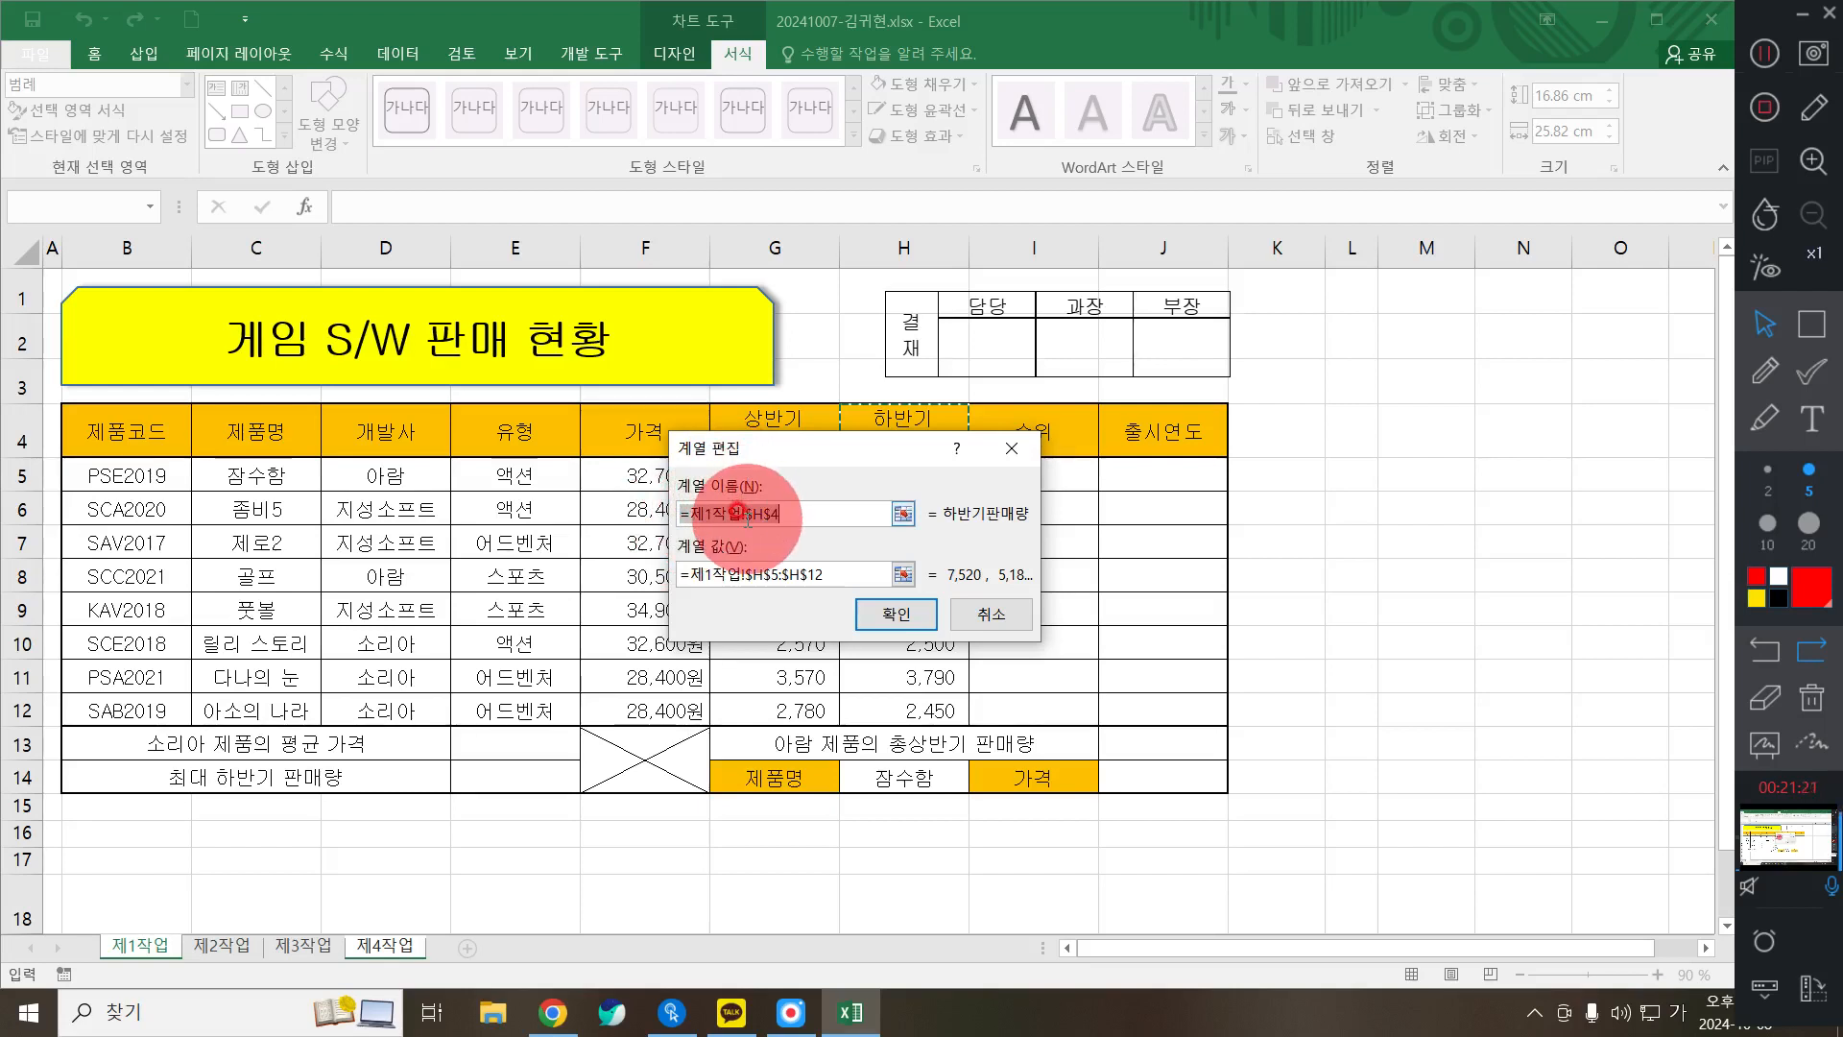
pyautogui.press('BackSpace')
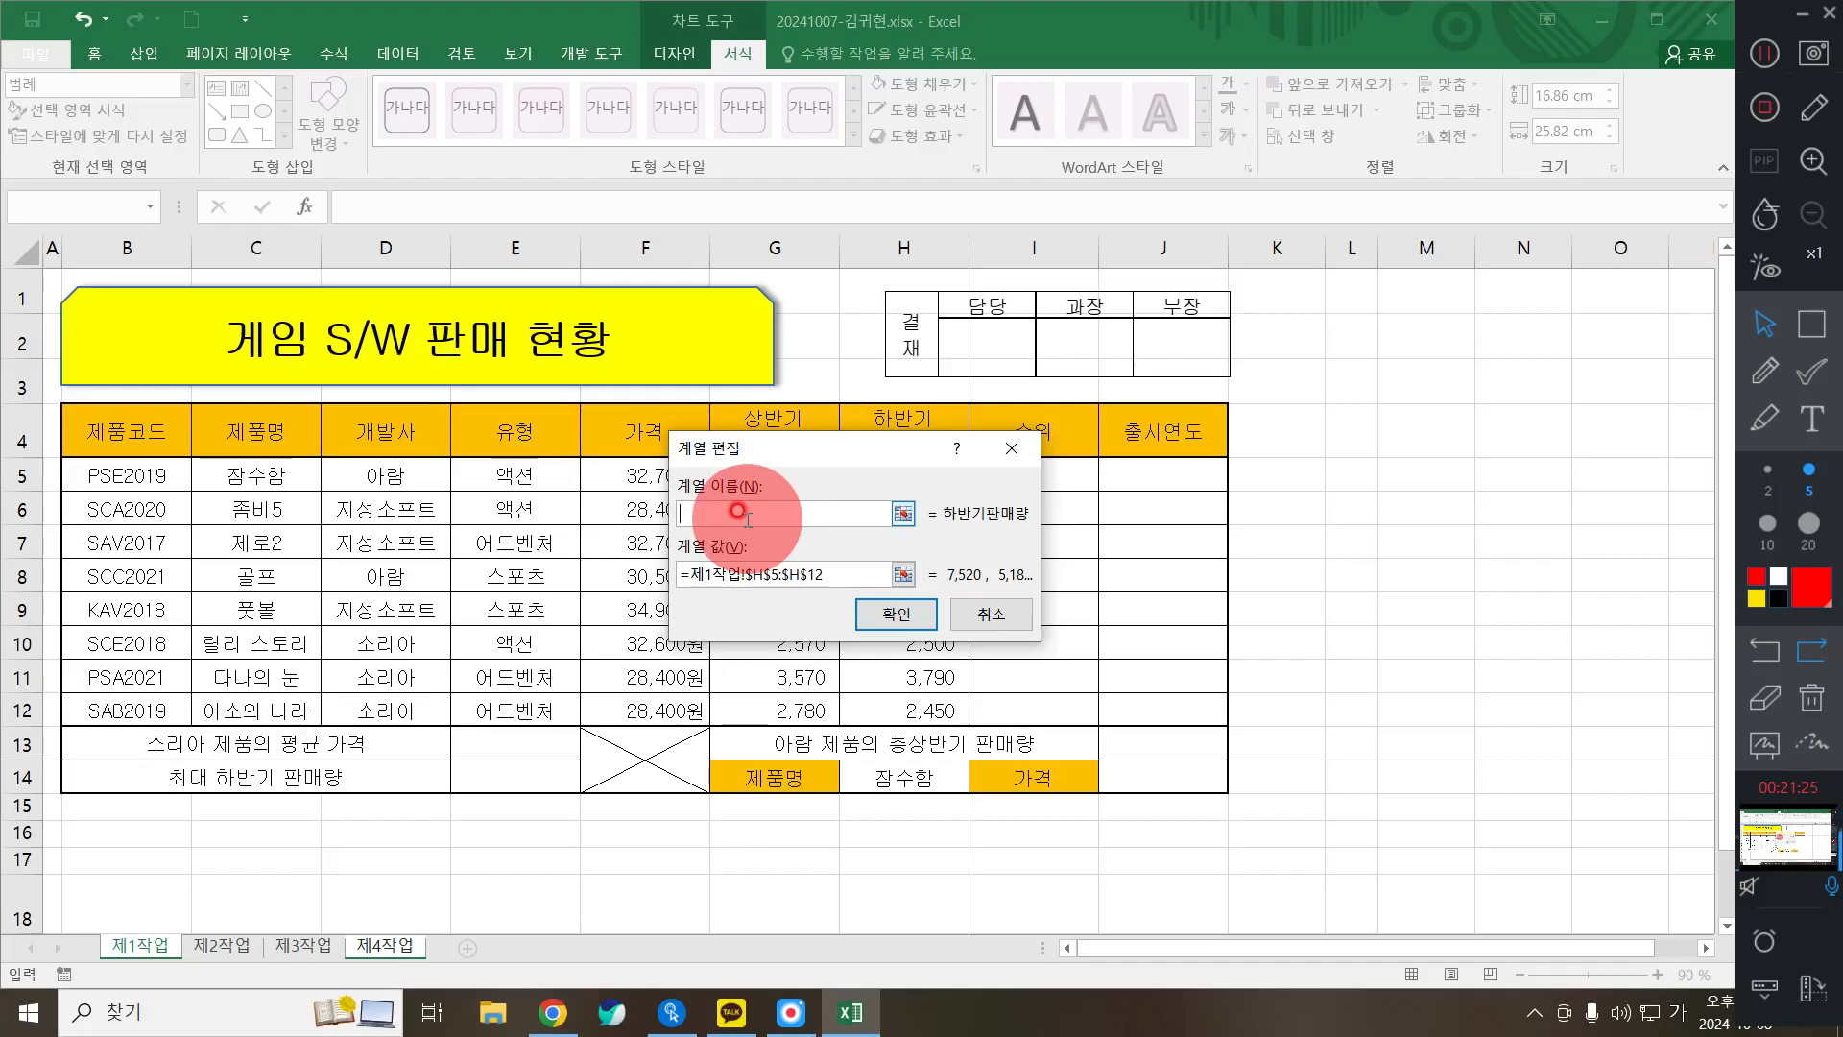
pyautogui.write('하반기 판매량')
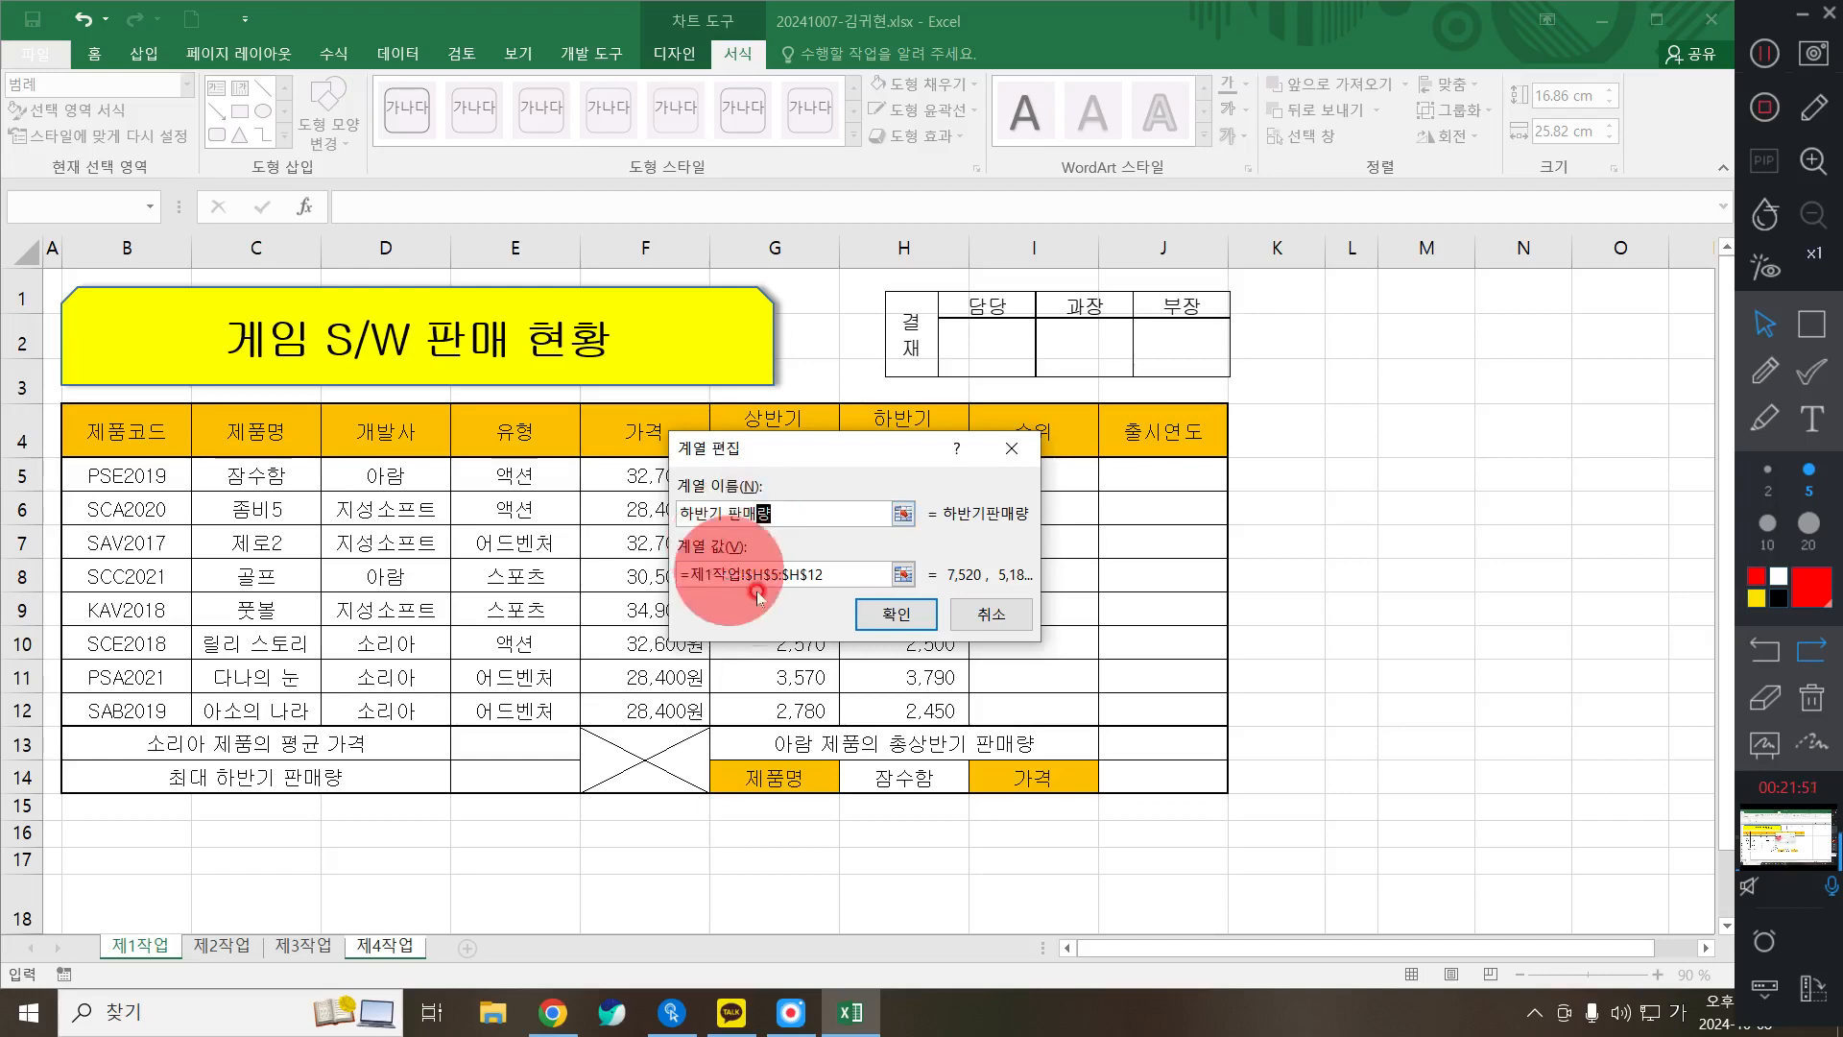
pyautogui.click(888, 612)
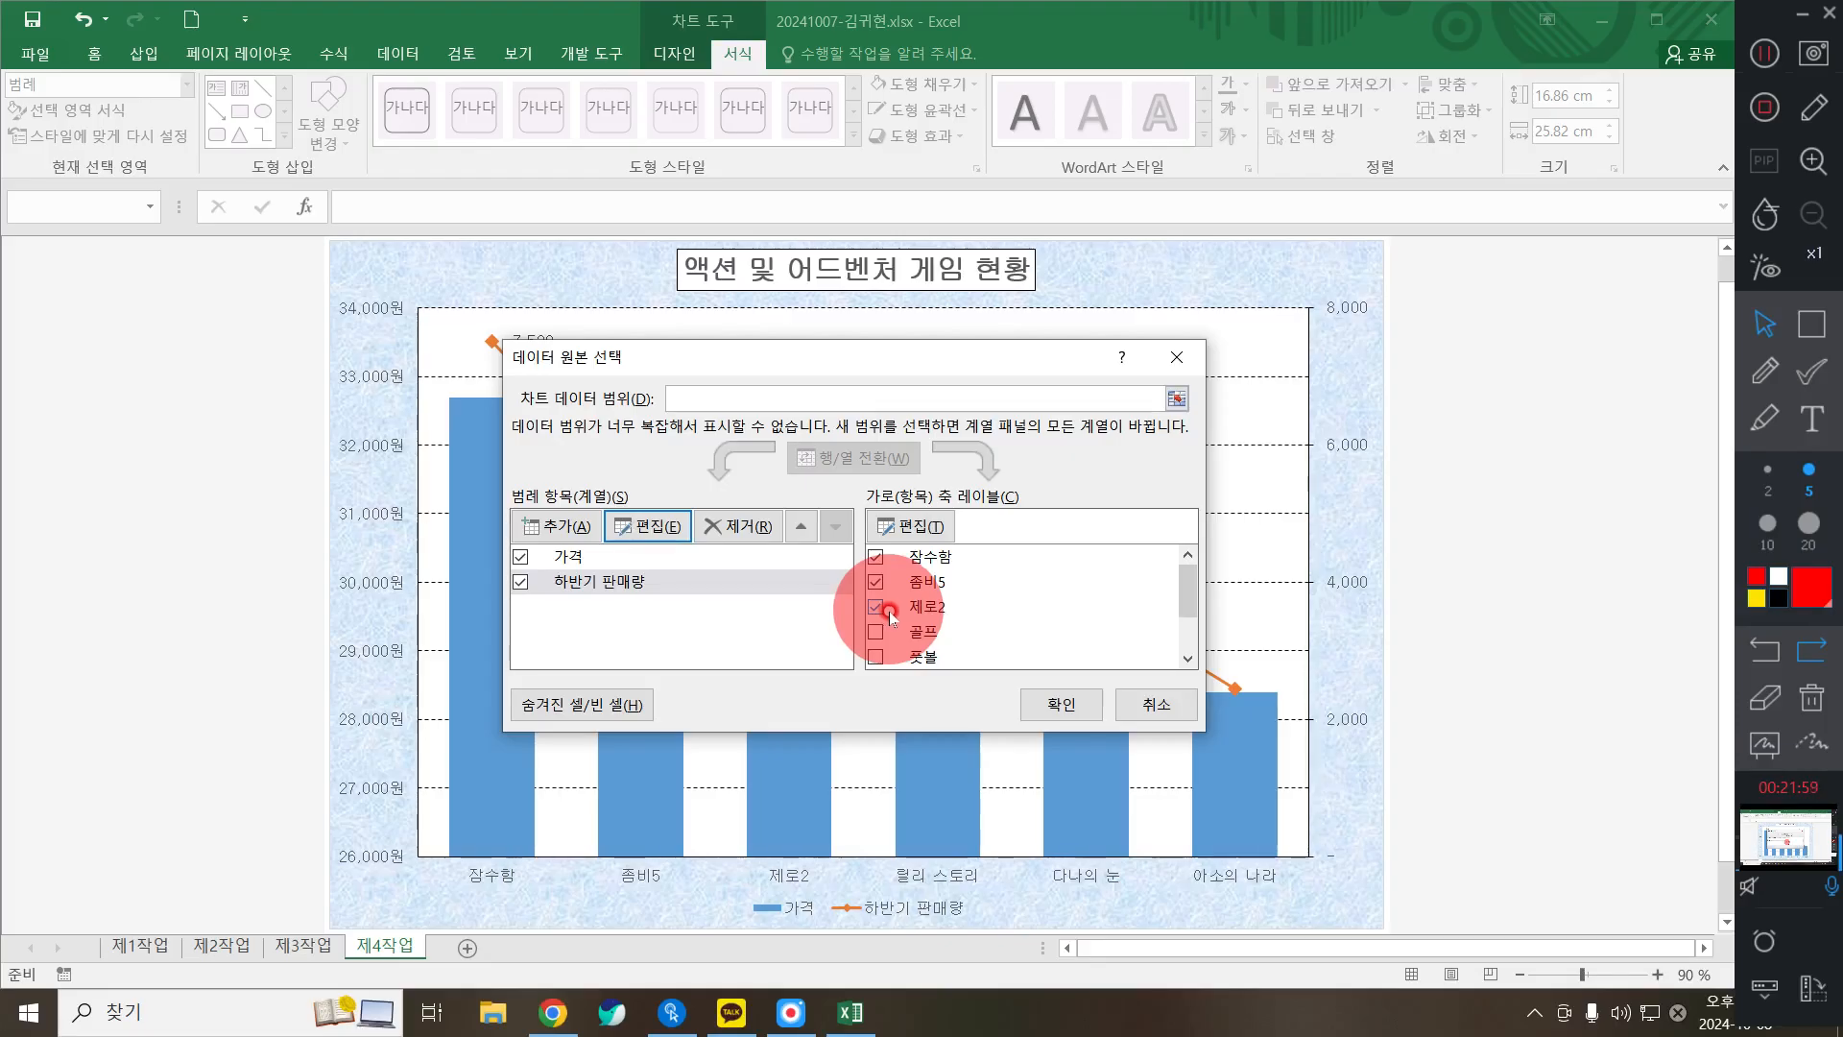
pyautogui.click(1034, 709)
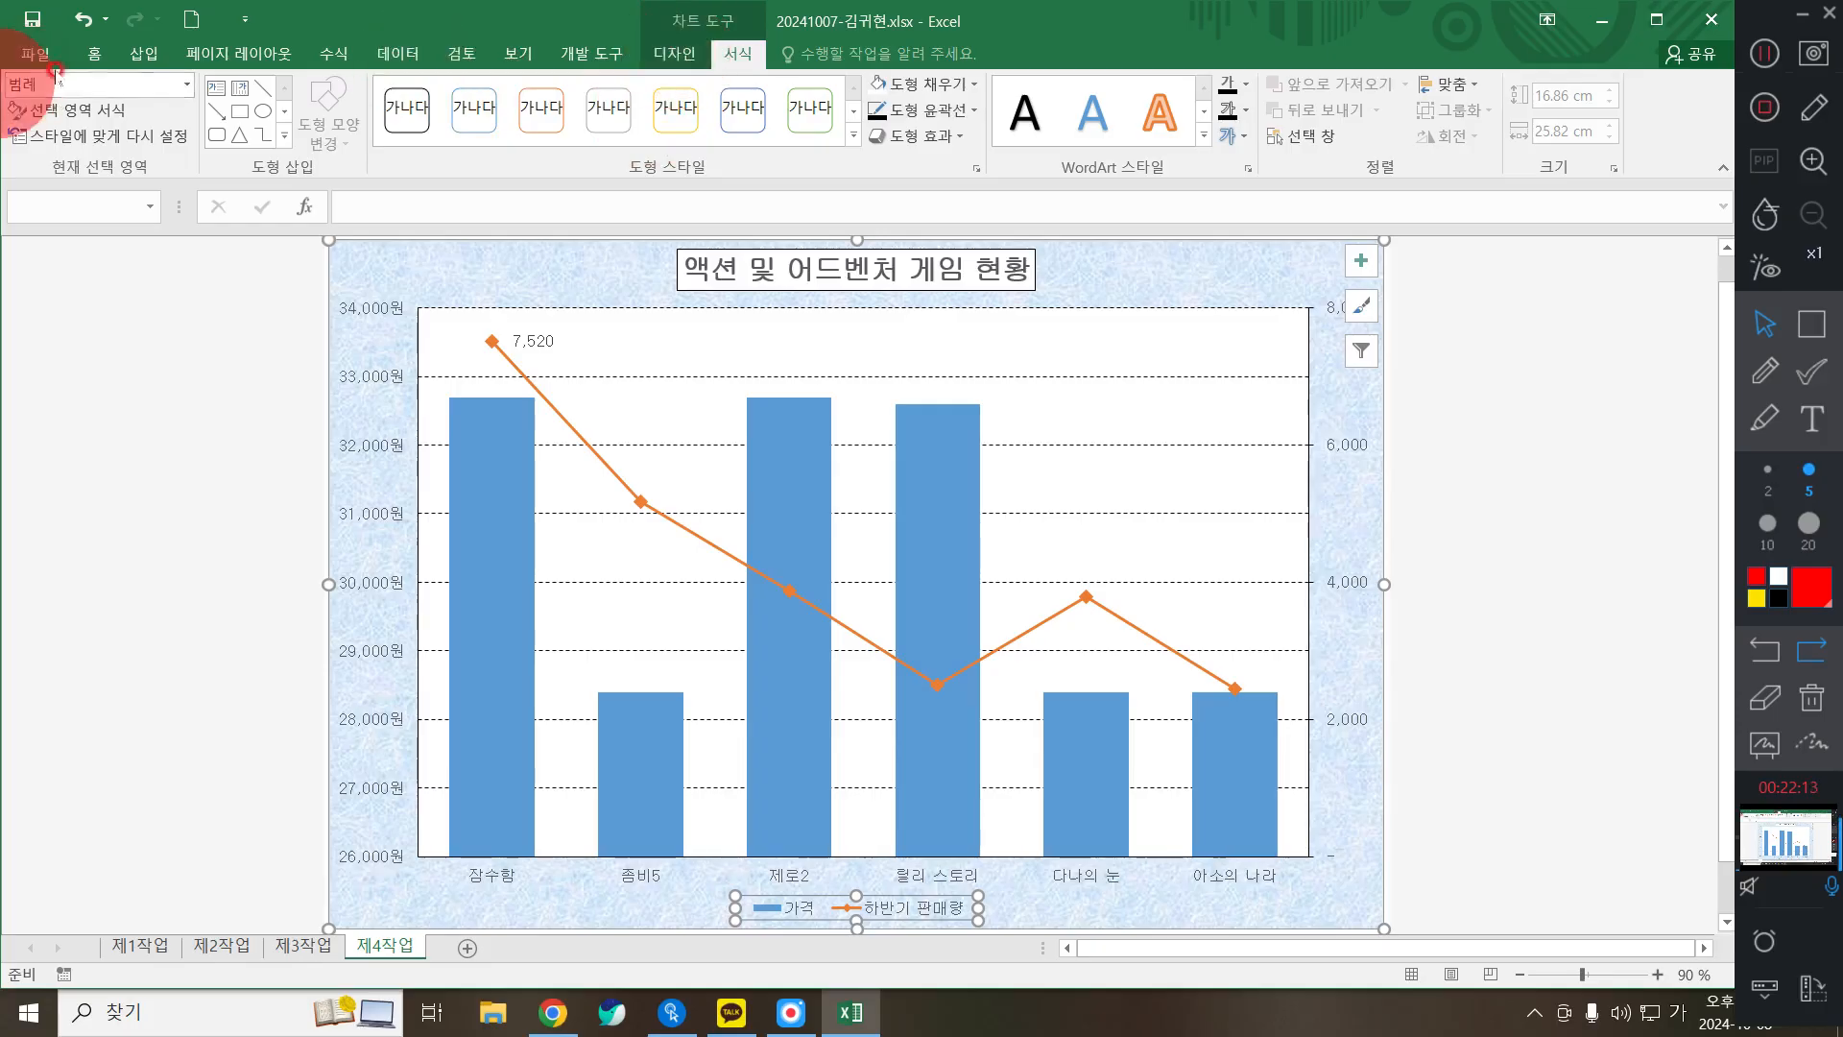
# Step: Draw a rounded rectangular callout about 1.74 cm high and 3.32 cm wide beside the 7,520 data label, with its tail pointing at the label
pyautogui.click(144, 52)
pyautogui.click(313, 89)
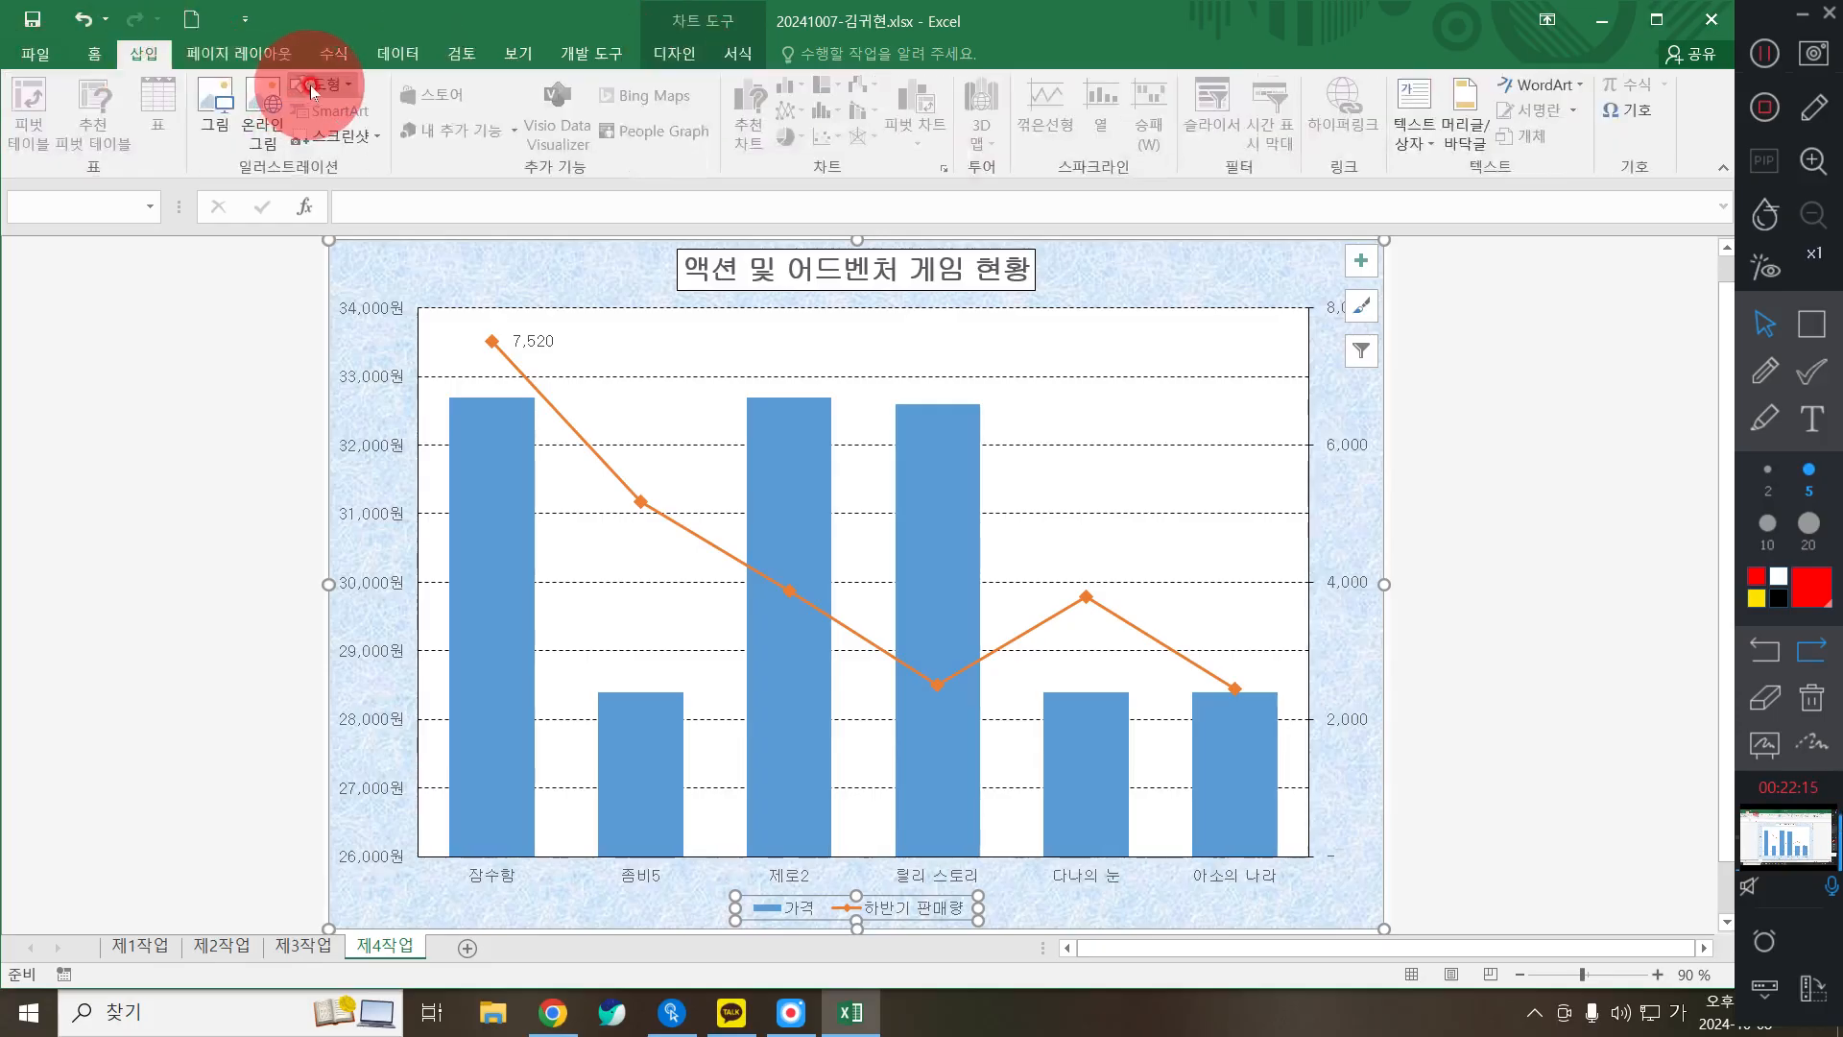
pyautogui.click(319, 88)
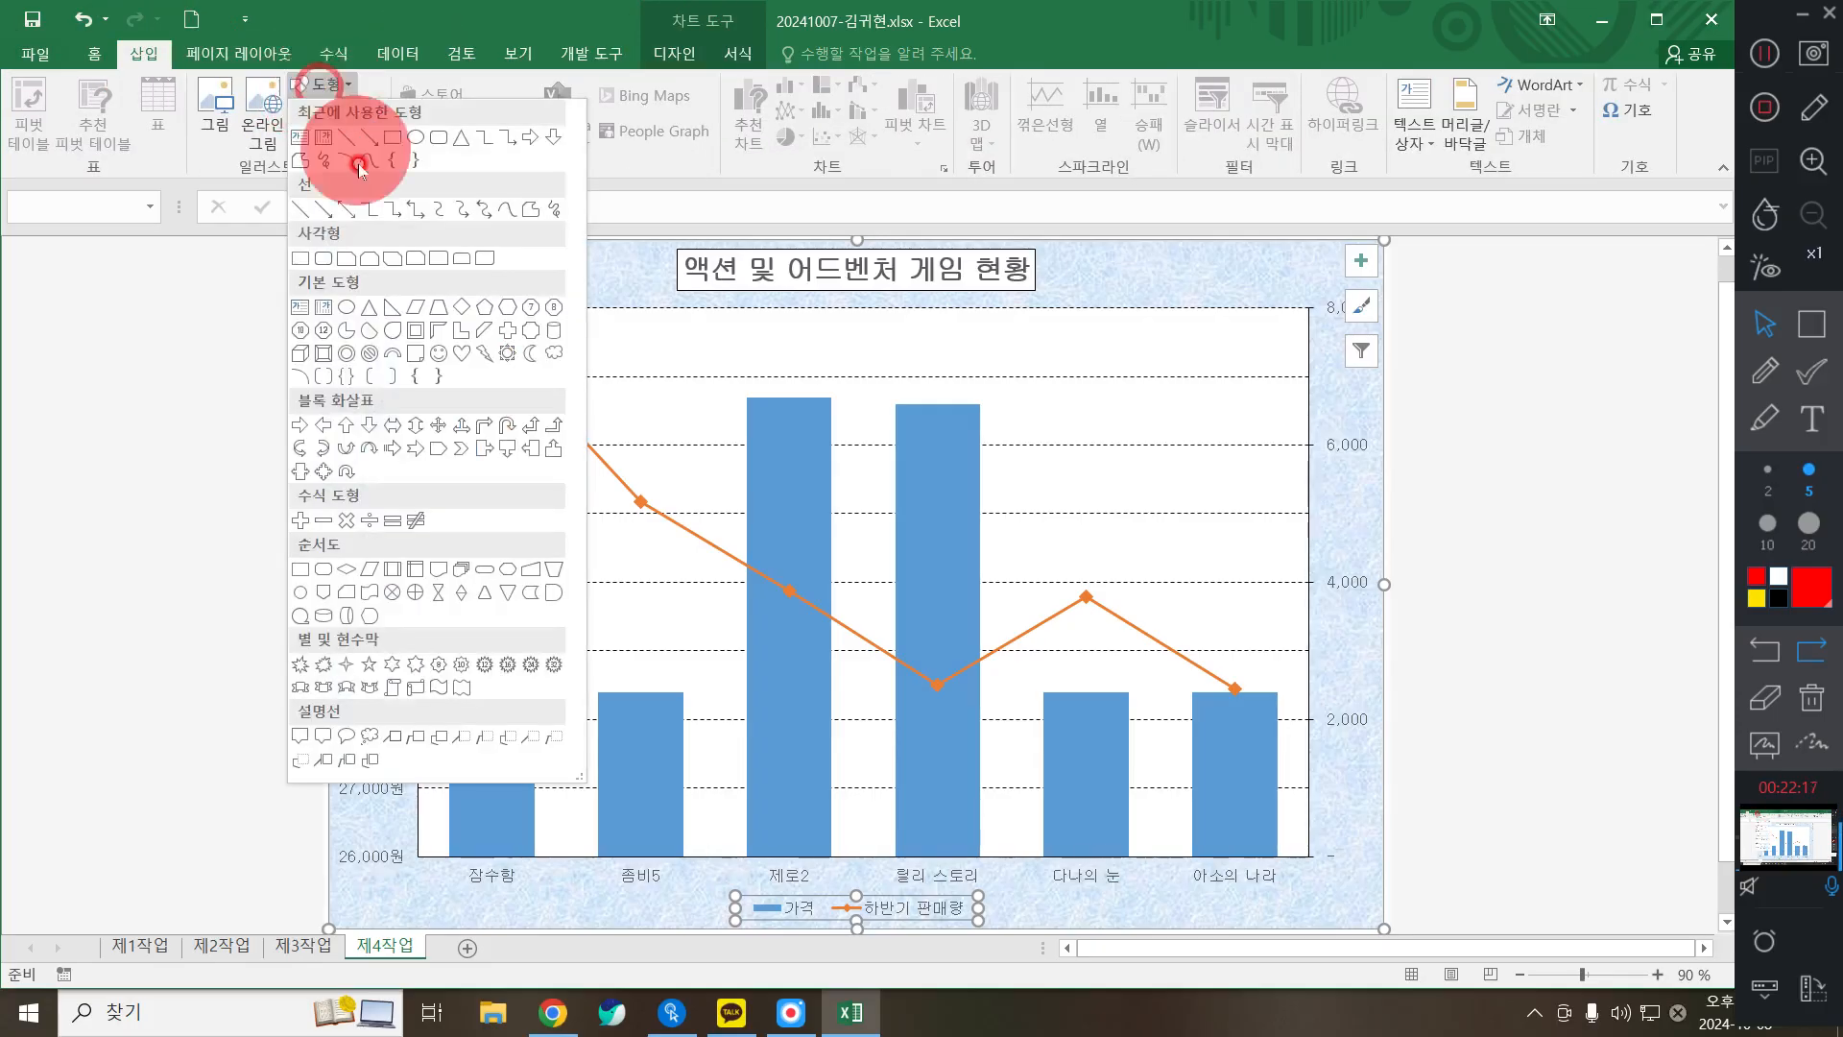
pyautogui.click(325, 734)
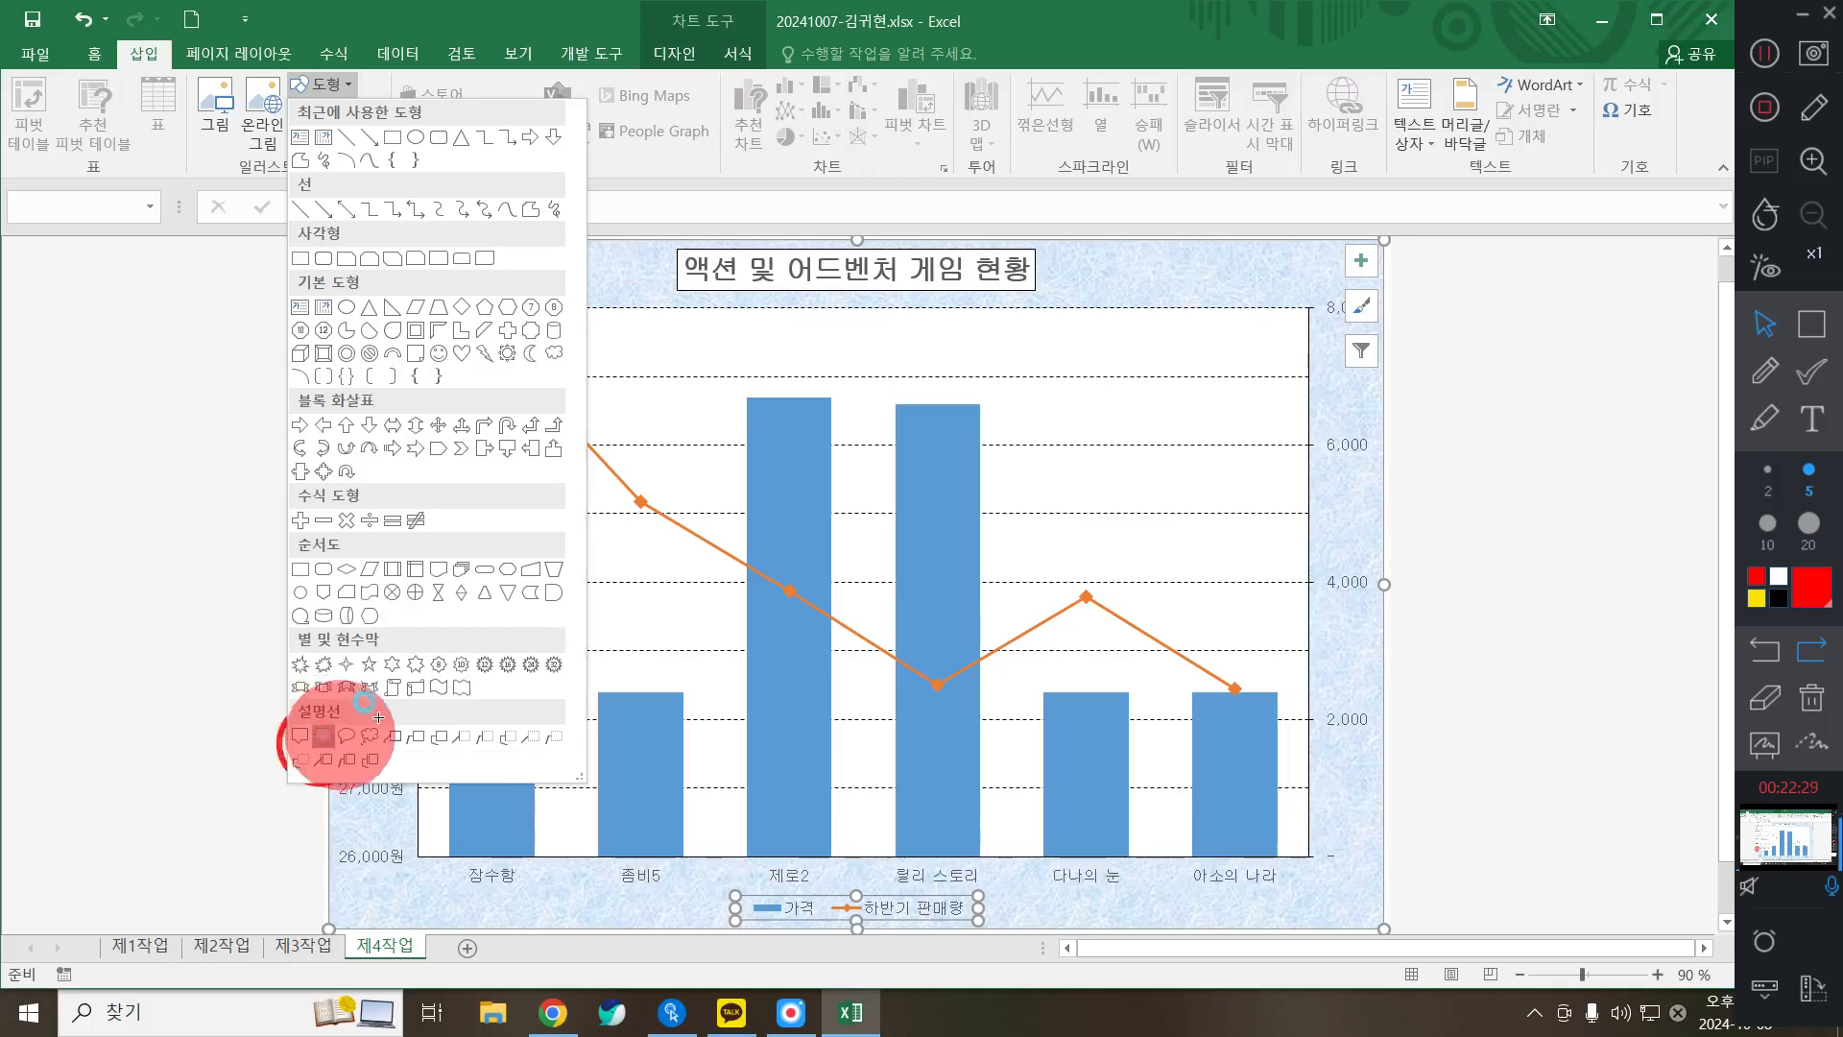
pyautogui.moveTo(599, 321); pyautogui.dragTo(733, 386)
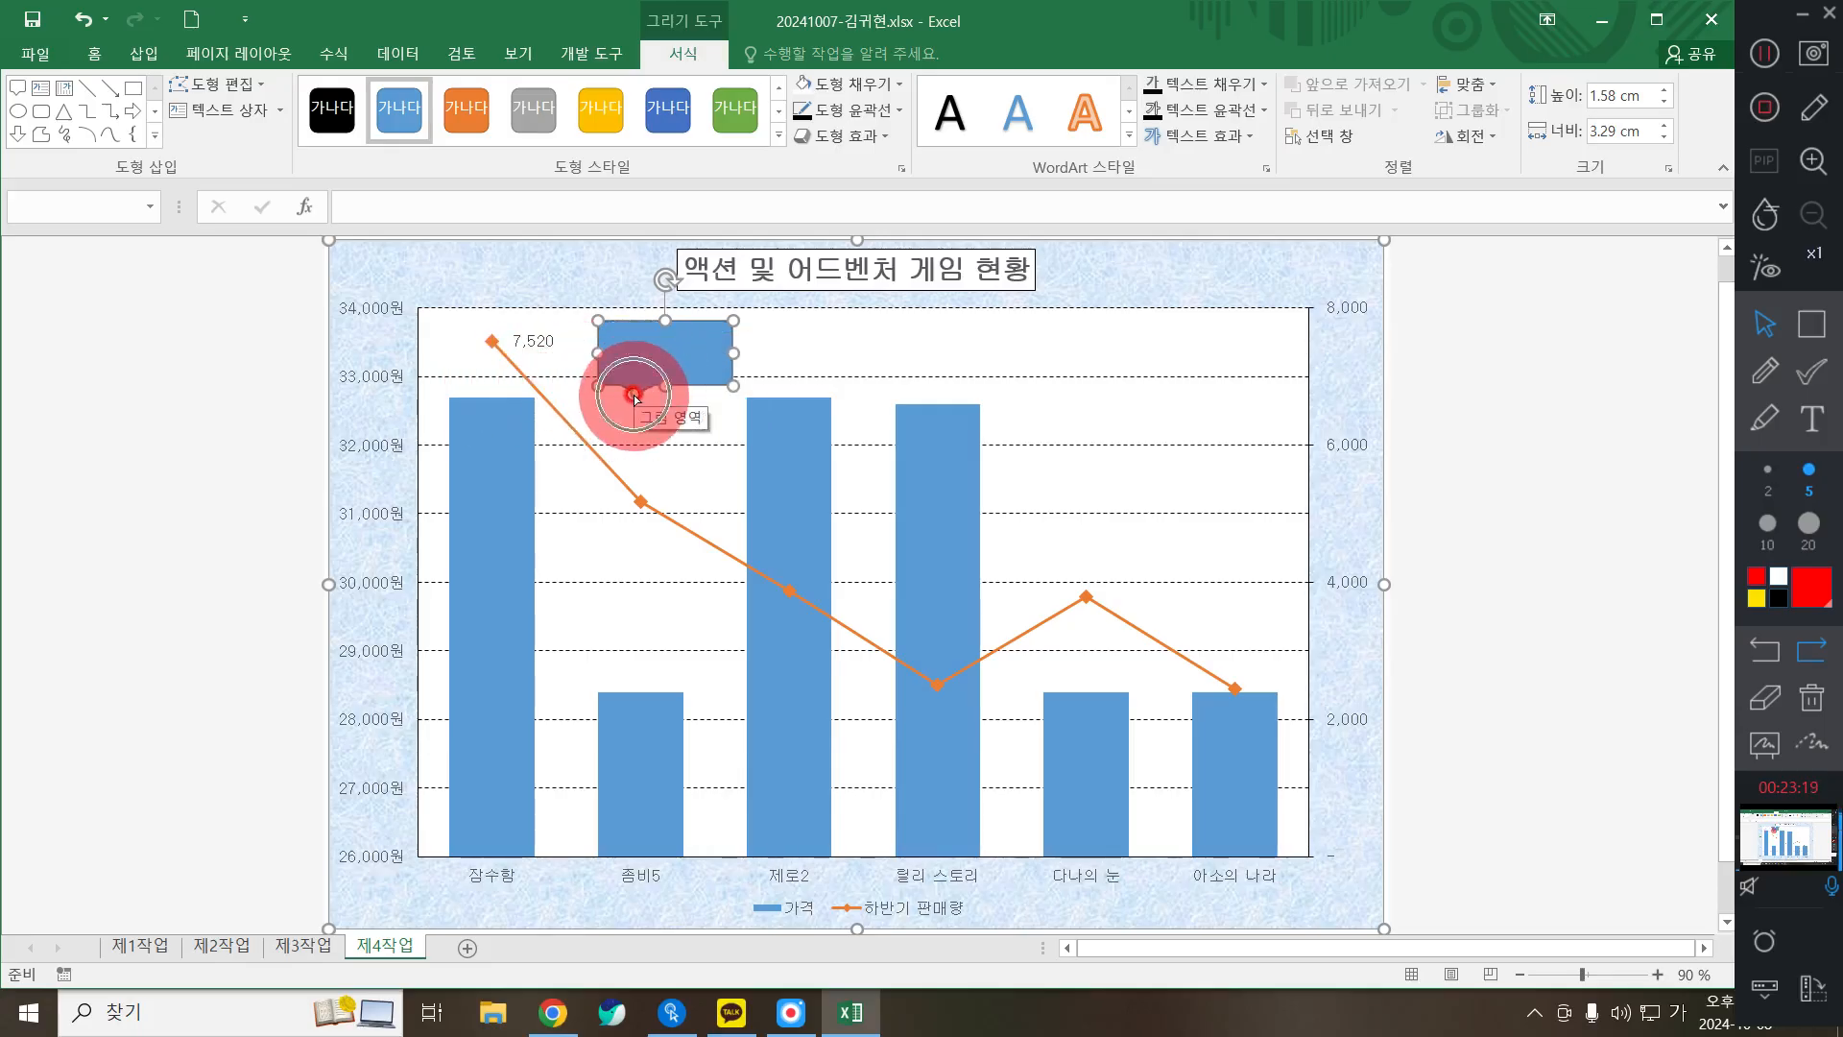
pyautogui.moveTo(633, 396); pyautogui.dragTo(569, 338)
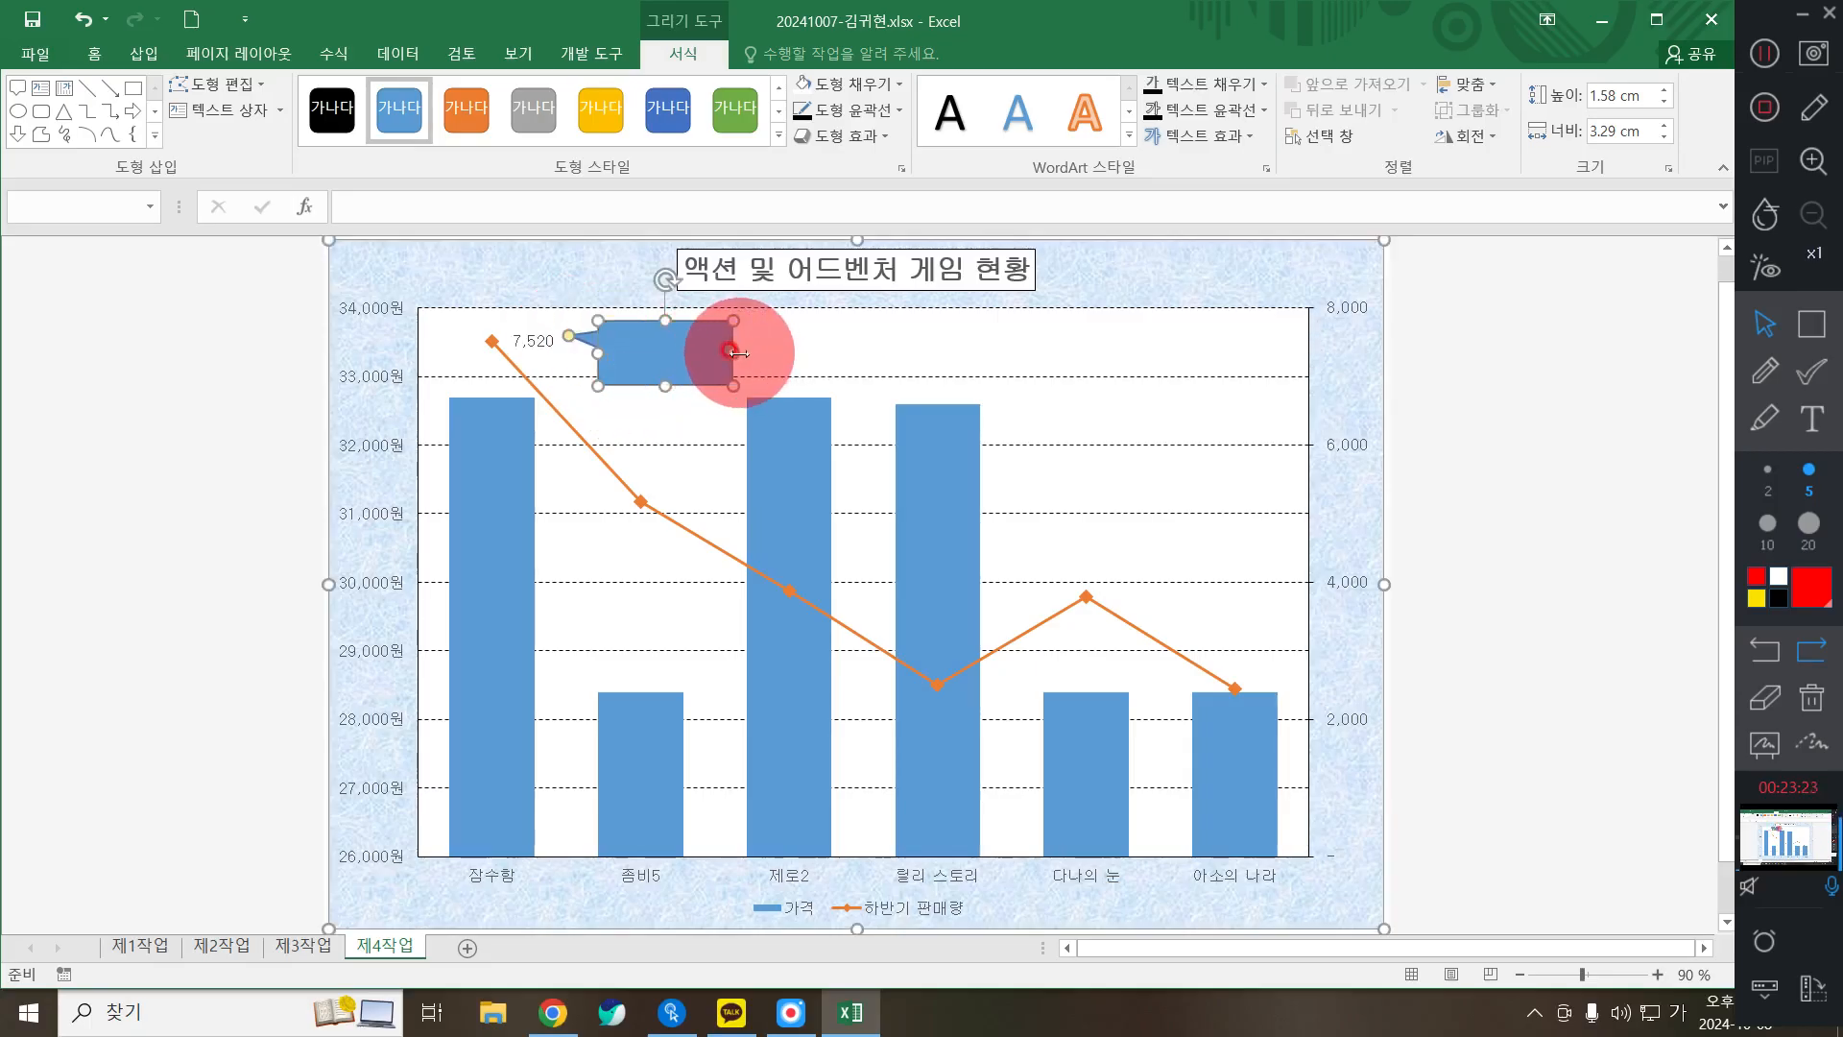
pyautogui.moveTo(735, 352); pyautogui.dragTo(667, 396)
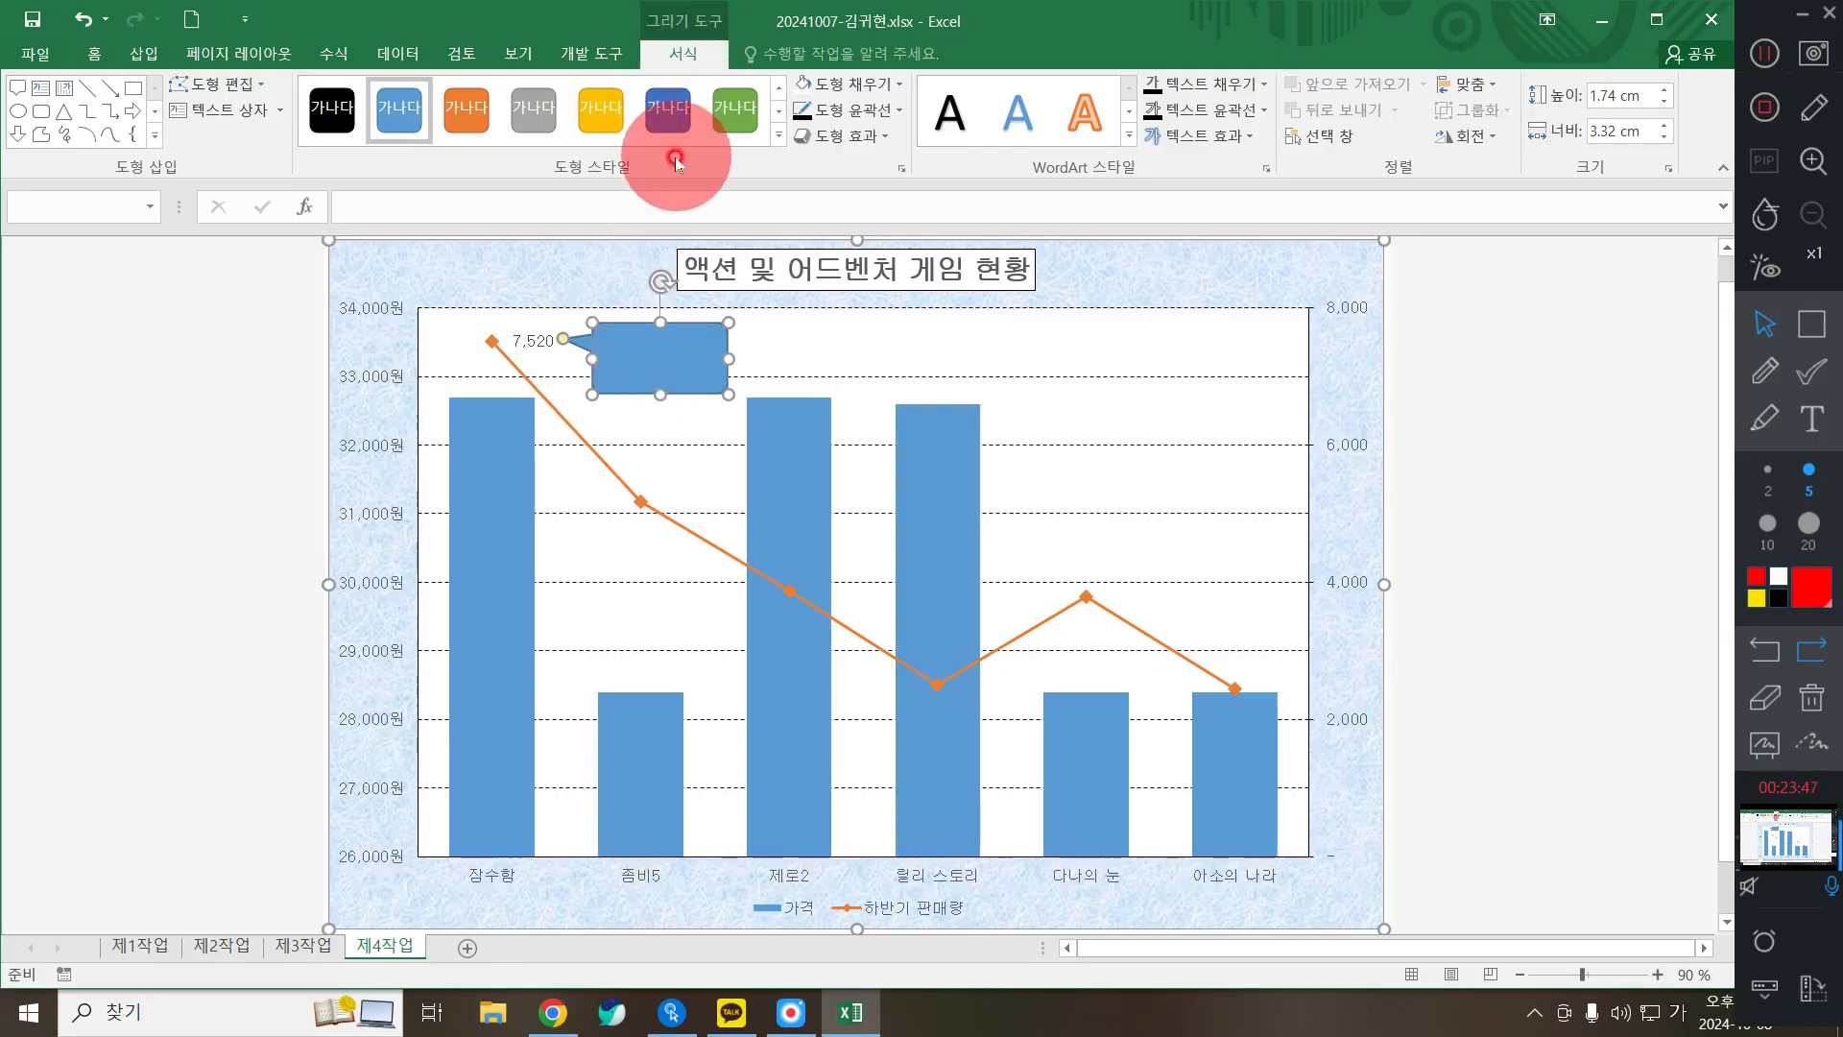
# Step: Apply the 색 윤곽선 - 파랑, 강조 1 shape style to the callout and enter the text 최대 판매량 in it
pyautogui.click(779, 86)
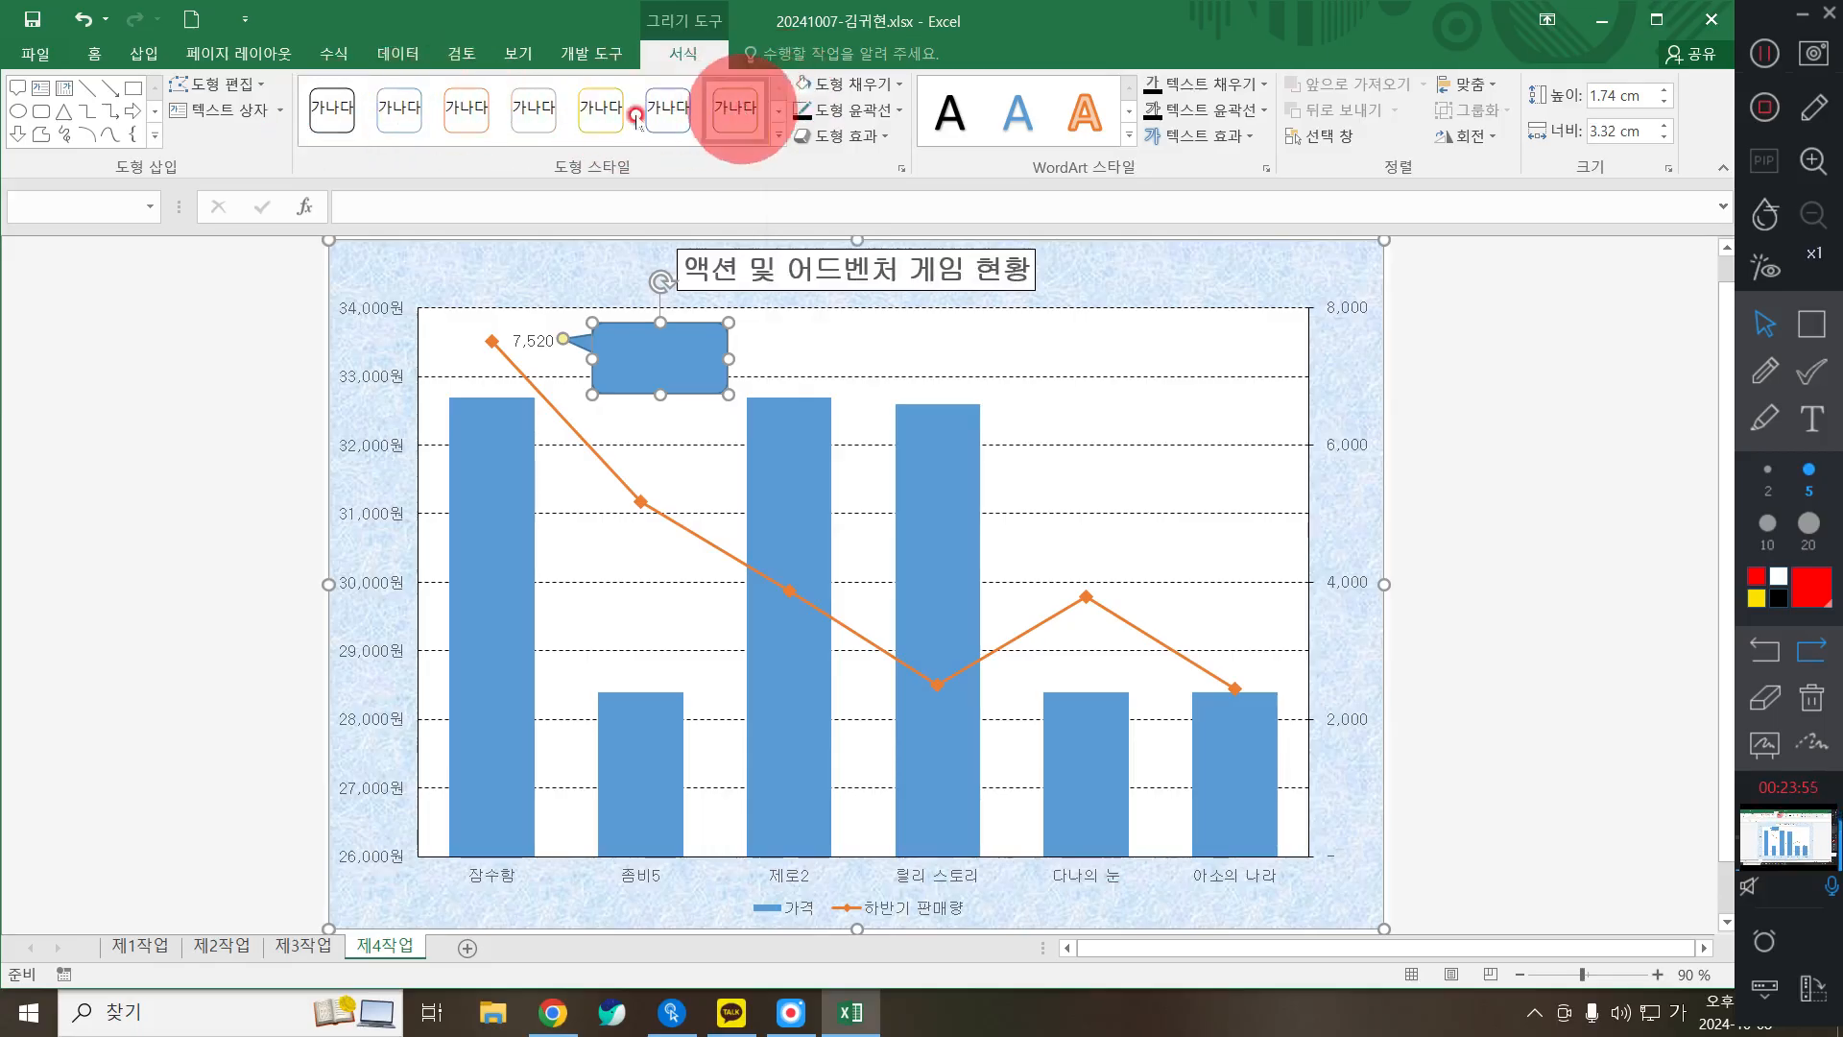
pyautogui.click(398, 113)
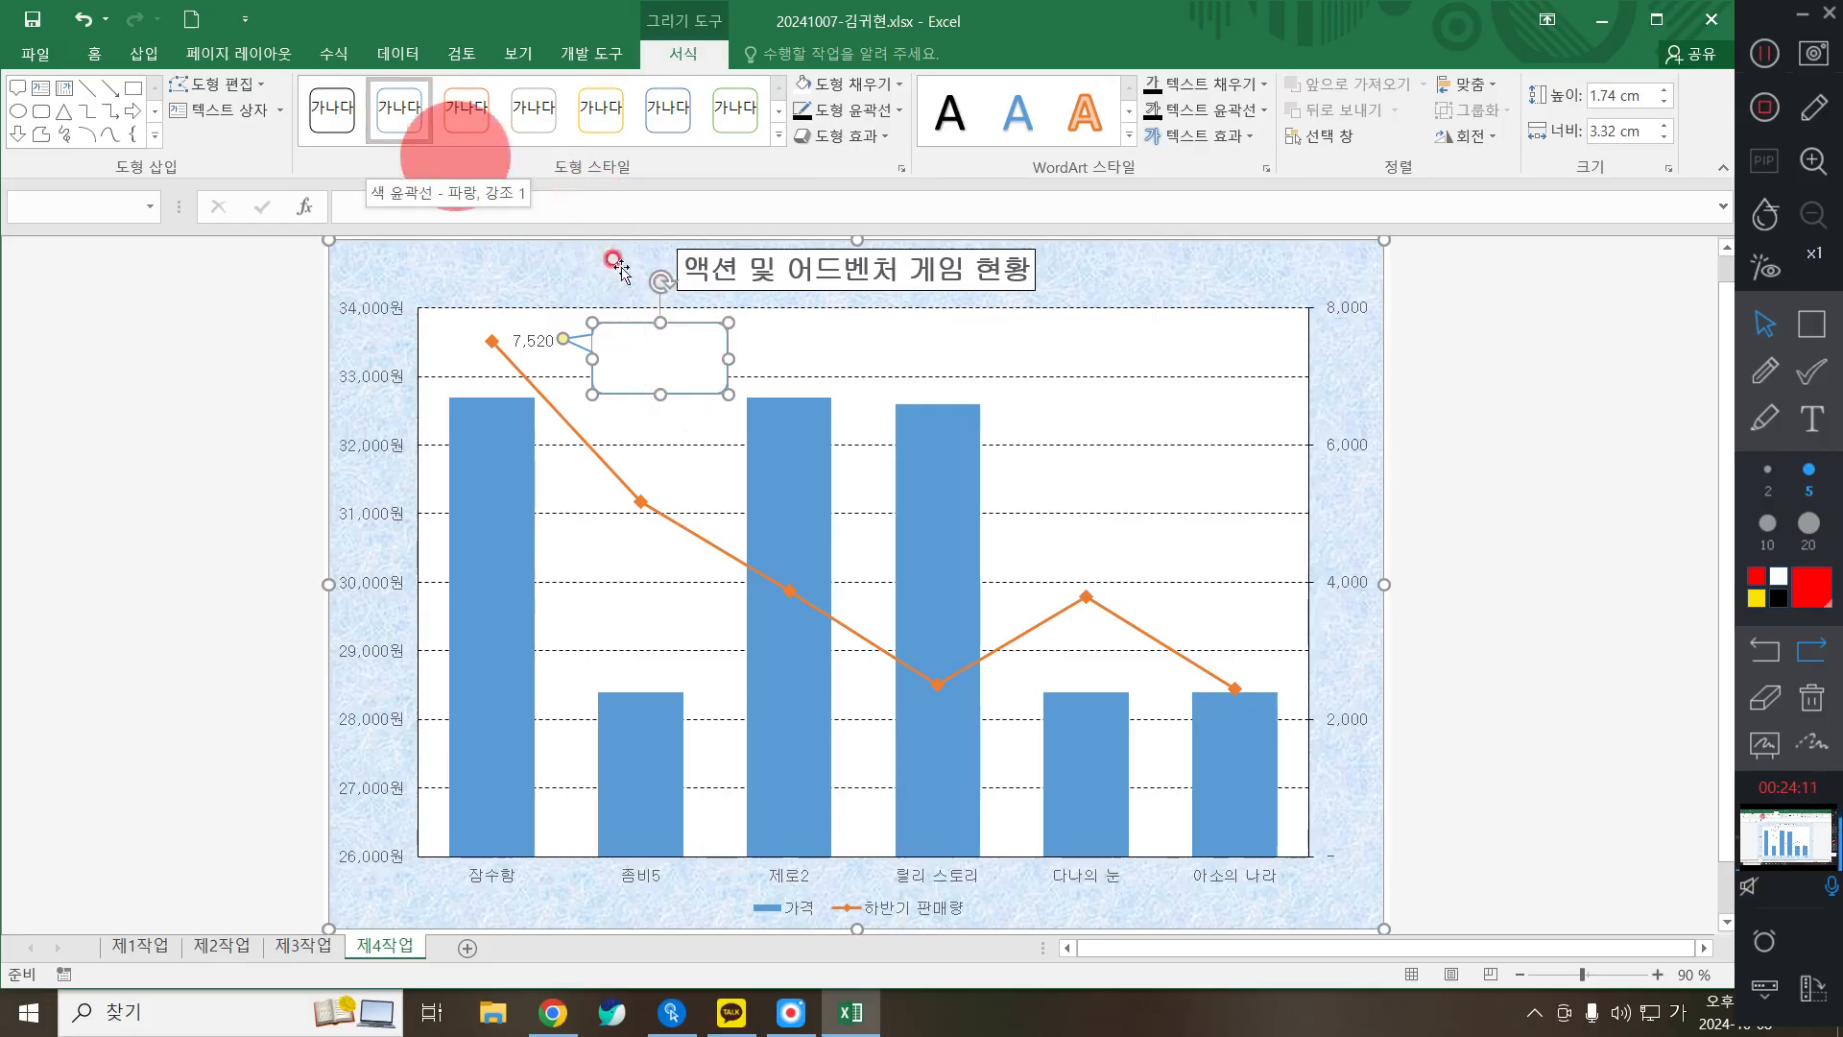
pyautogui.click(706, 367)
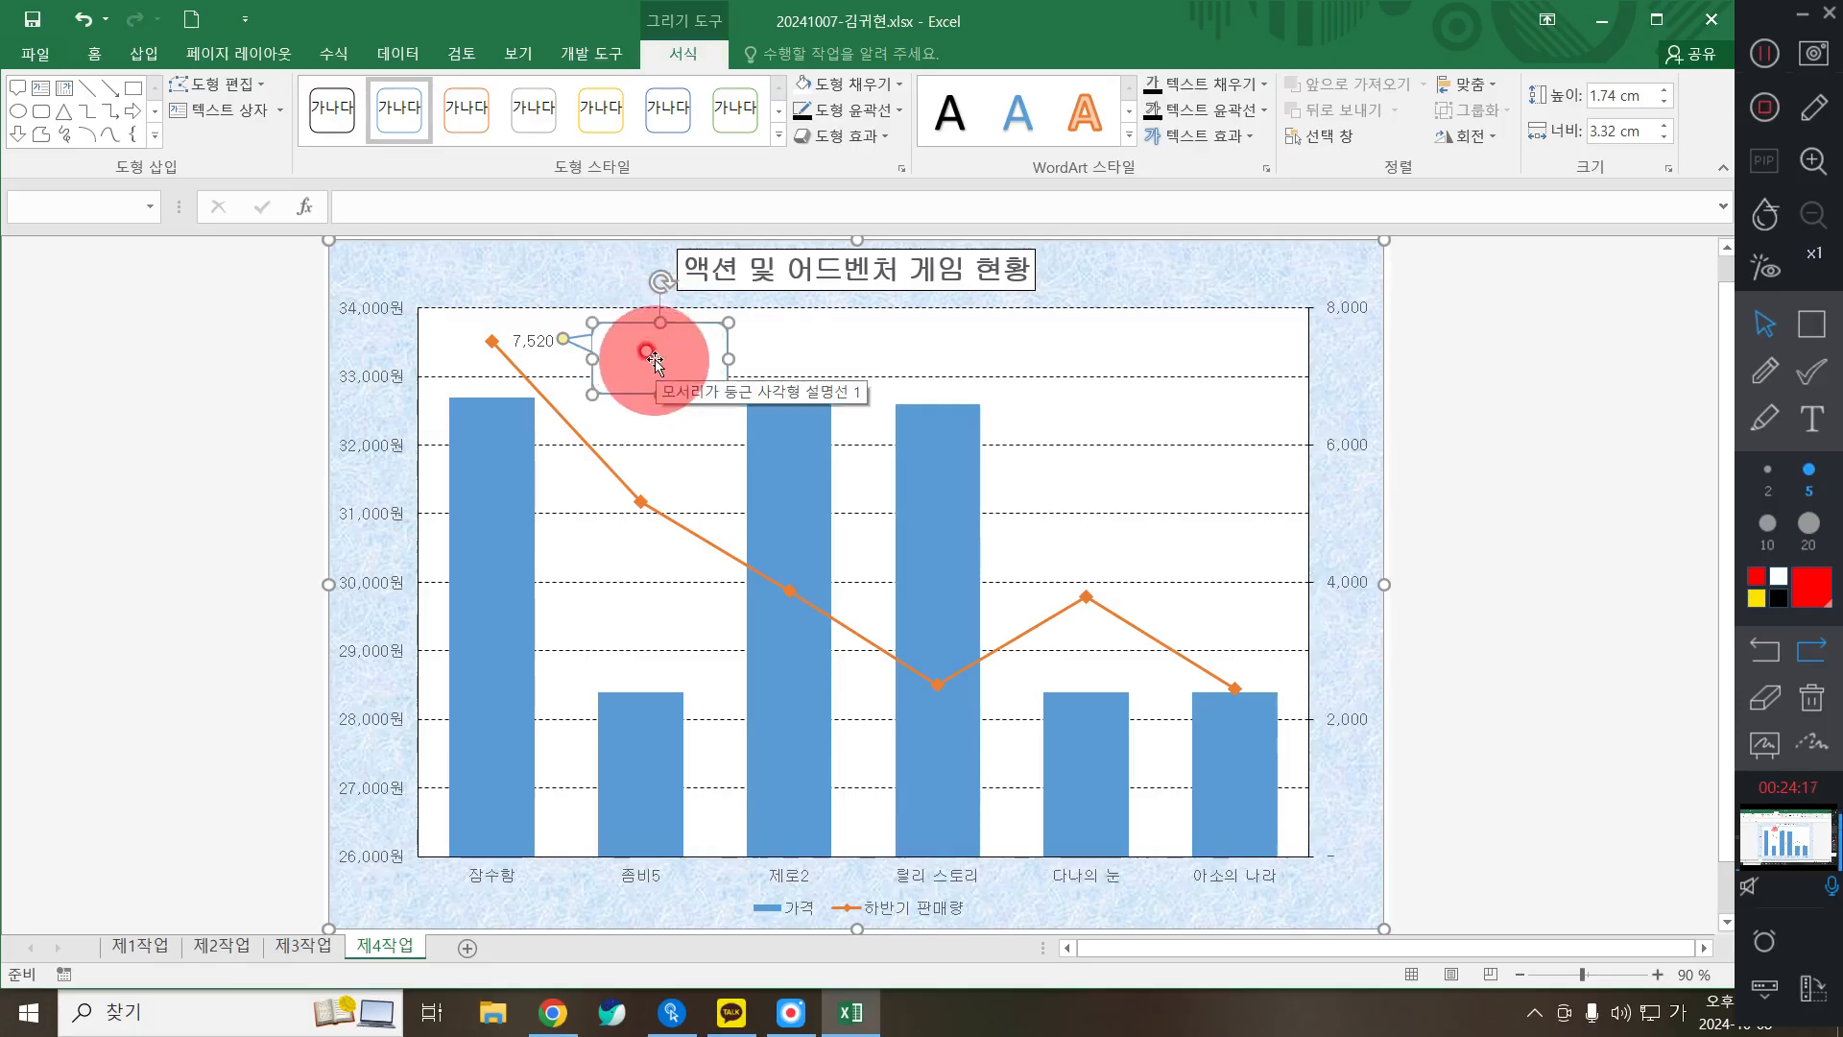
pyautogui.write('최대 판매량')
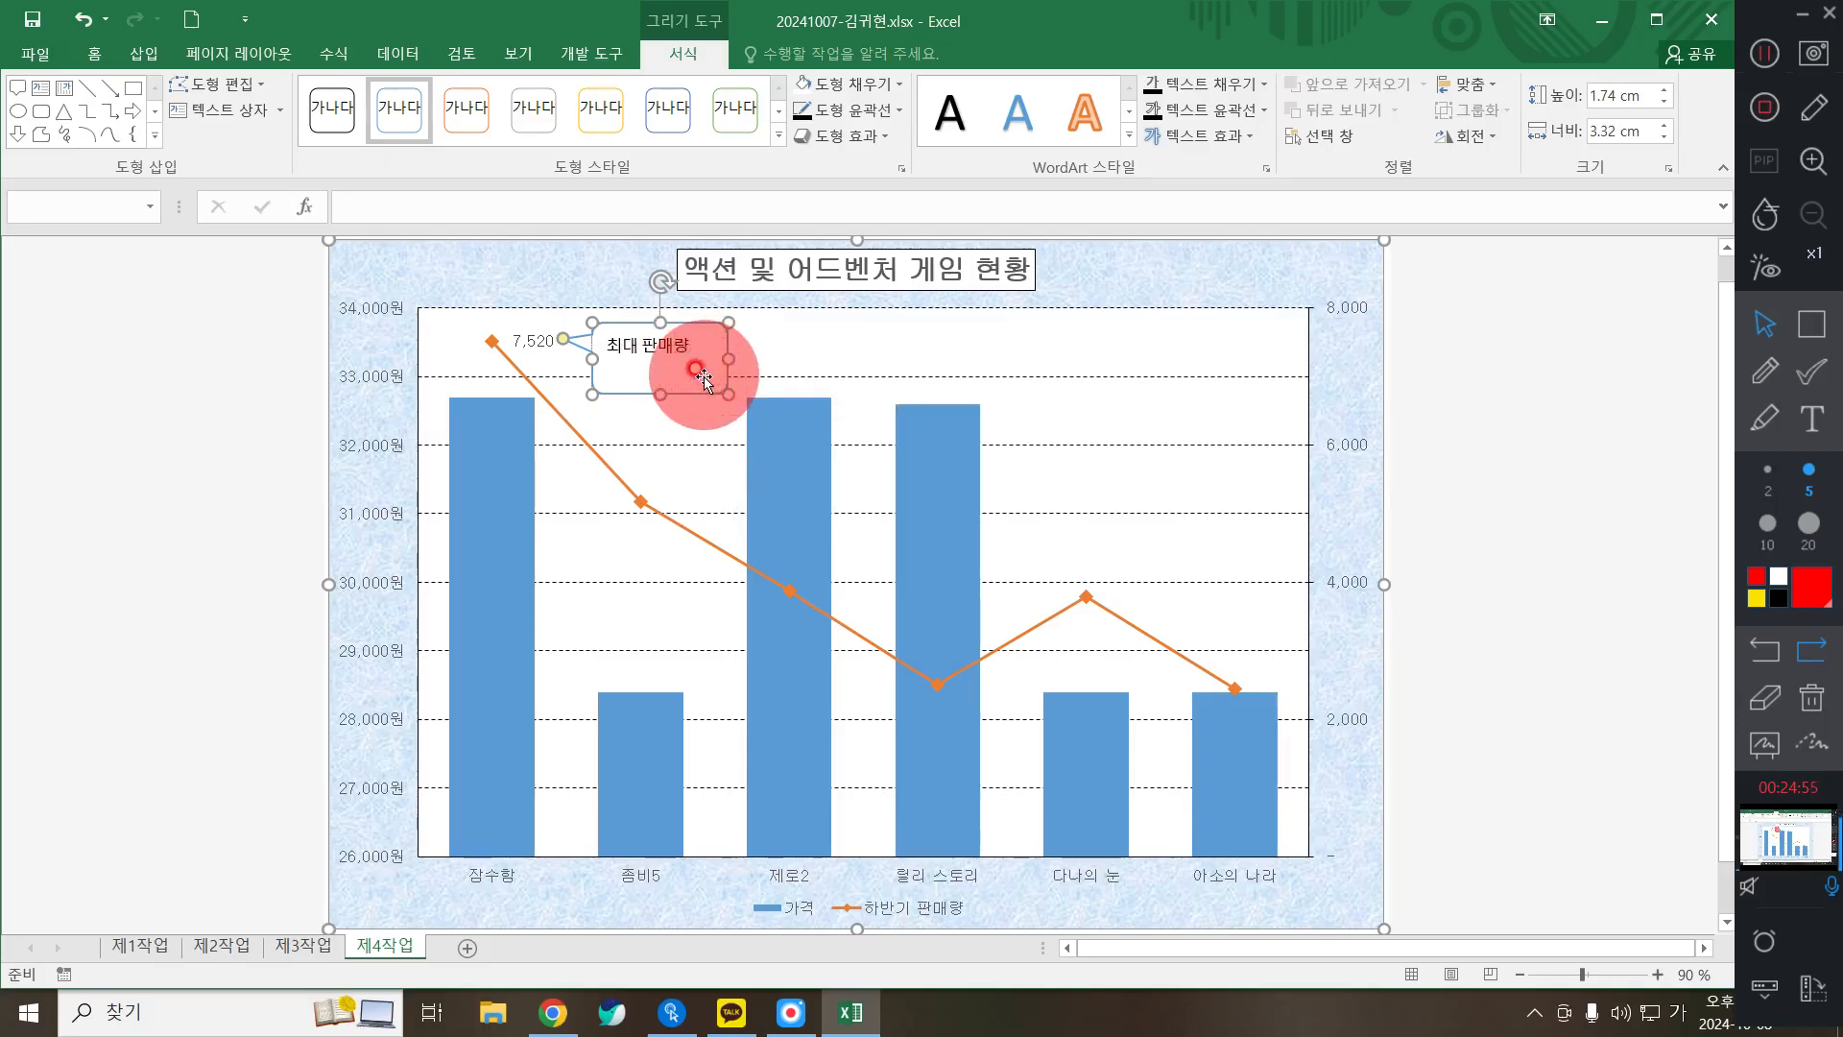
# Step: Center the 최대 판매량 text both vertically and horizontally inside the callout
pyautogui.click(101, 53)
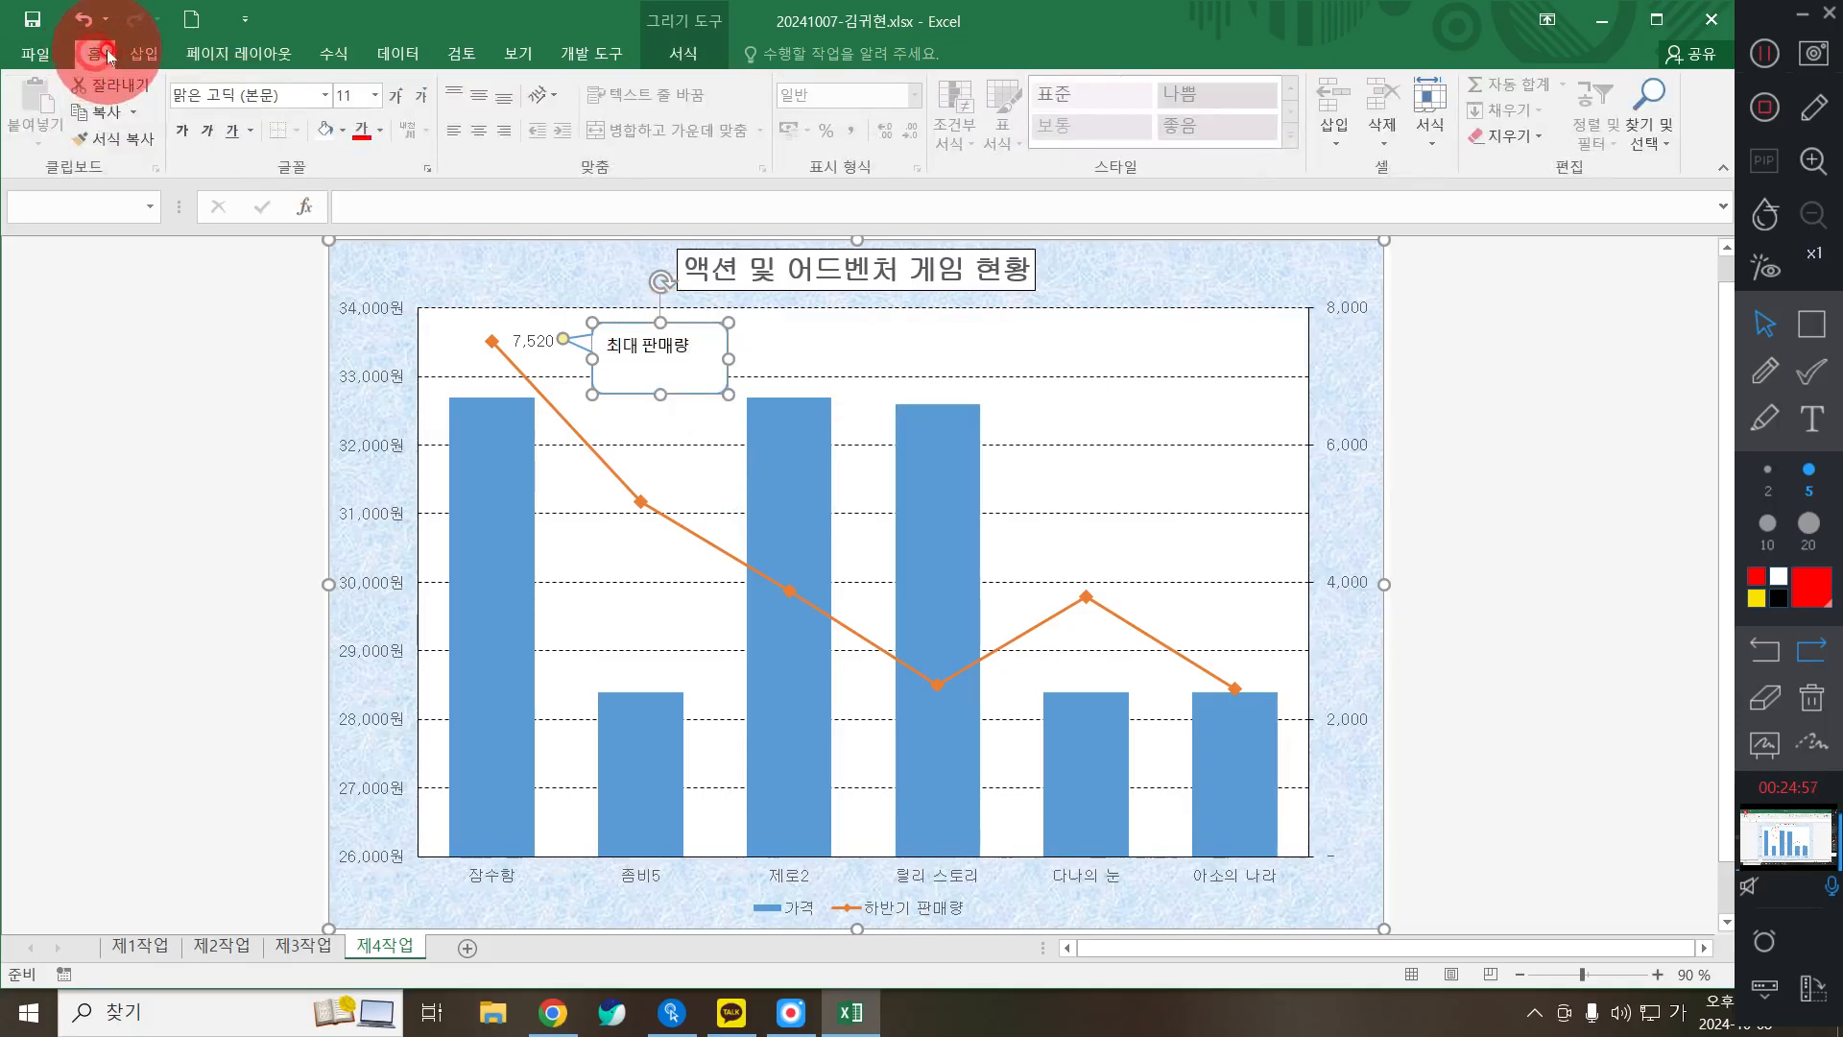
pyautogui.click(478, 95)
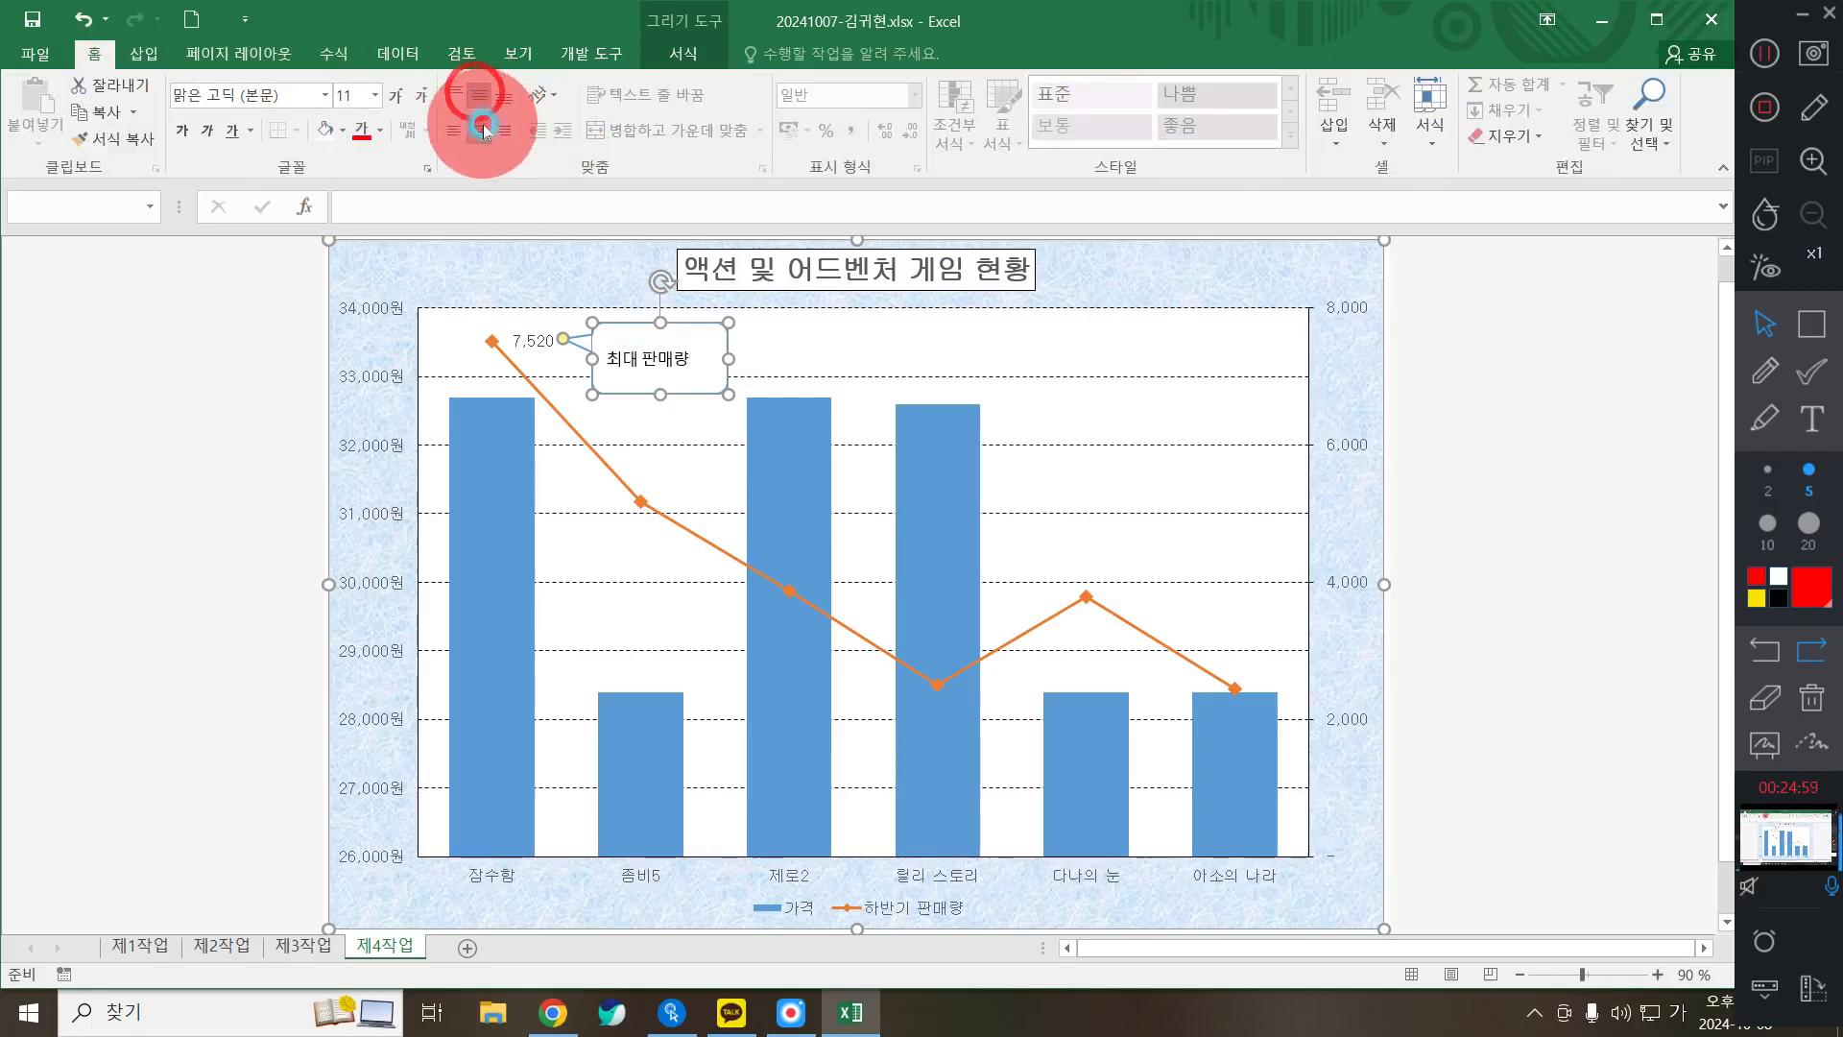
pyautogui.click(483, 130)
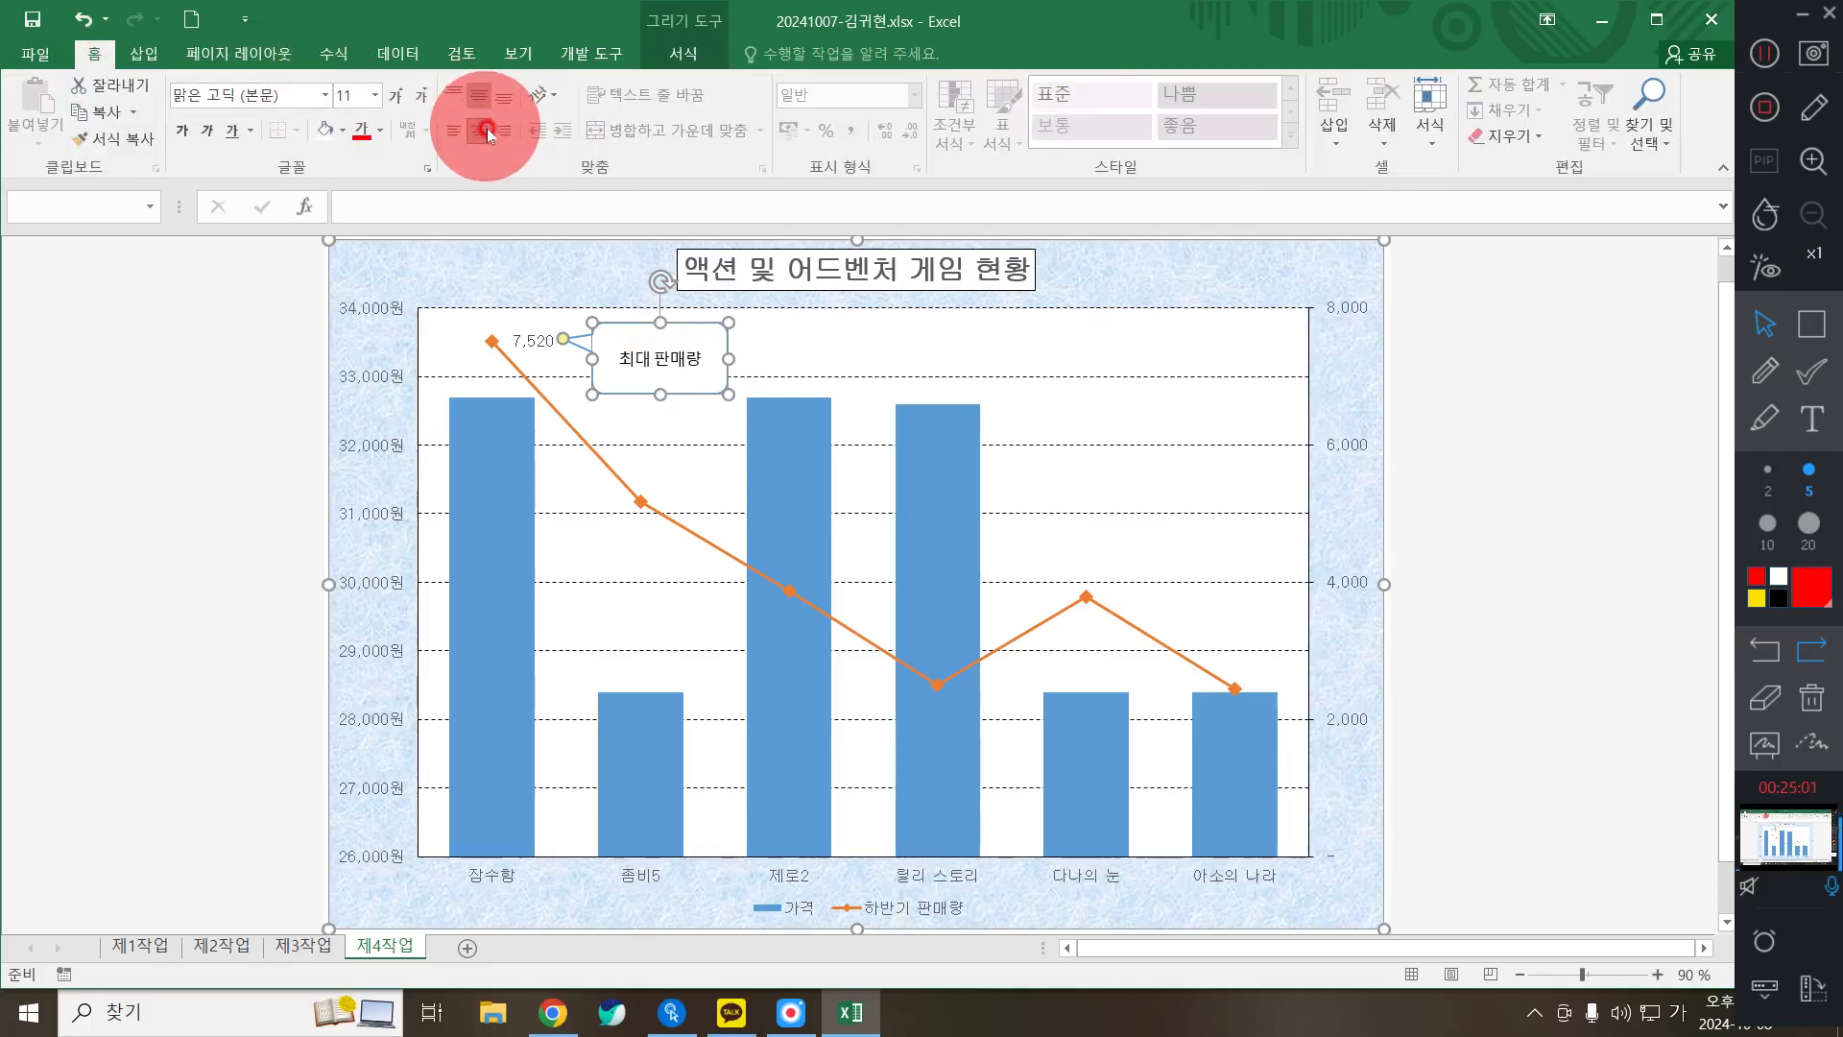